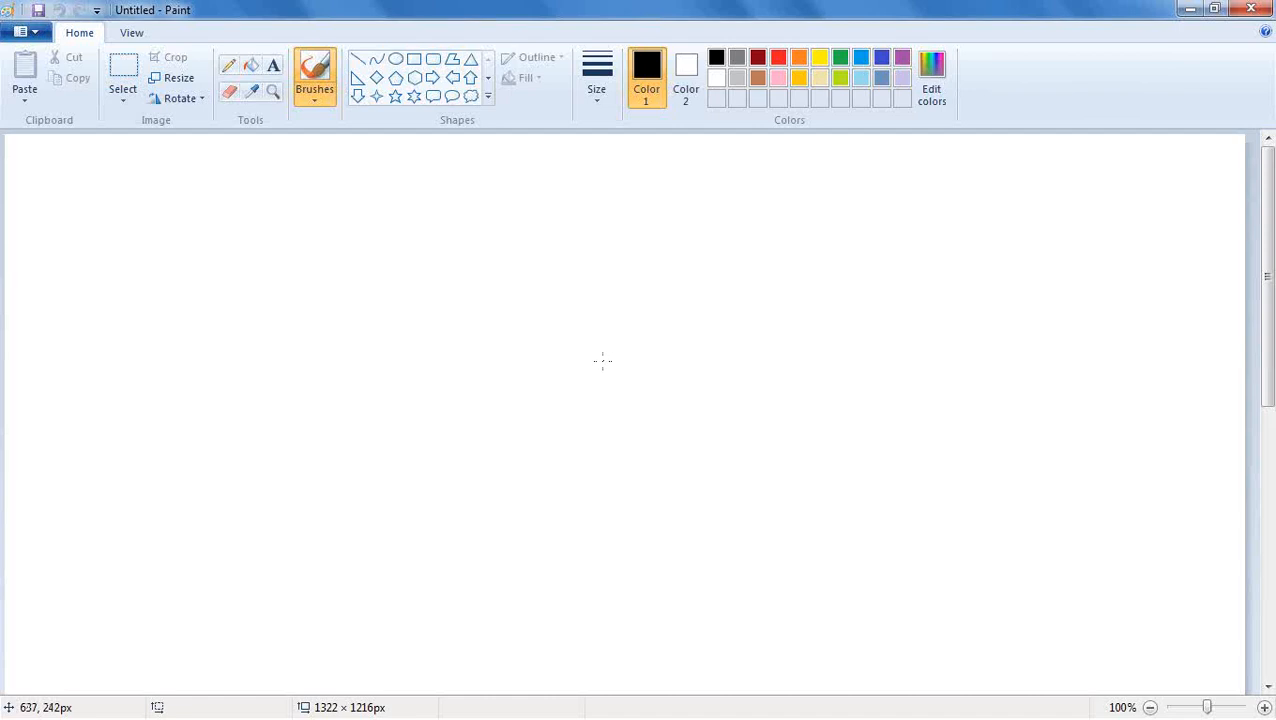
Add the bold text heading "Hierarchy" near the upper-left area of the blank canvas.
left_click(274, 67)
left_click_drag(190, 179, 253, 231)
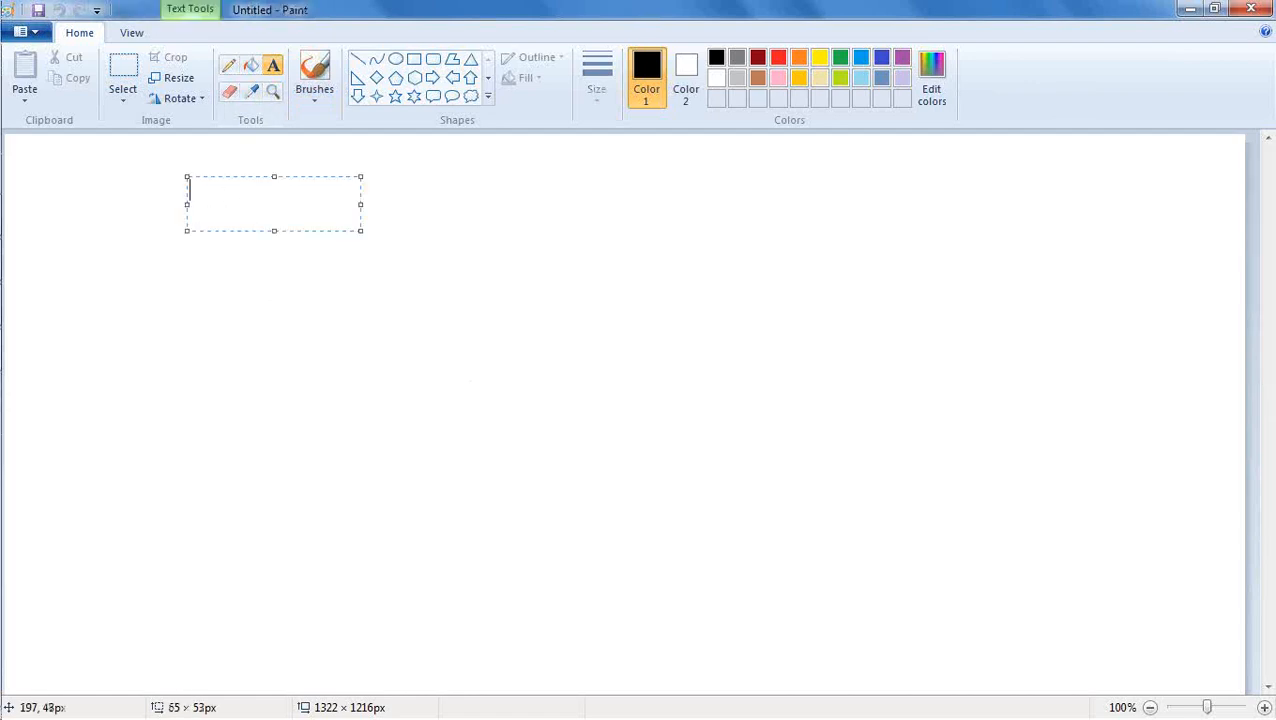
type("Hierarchy")
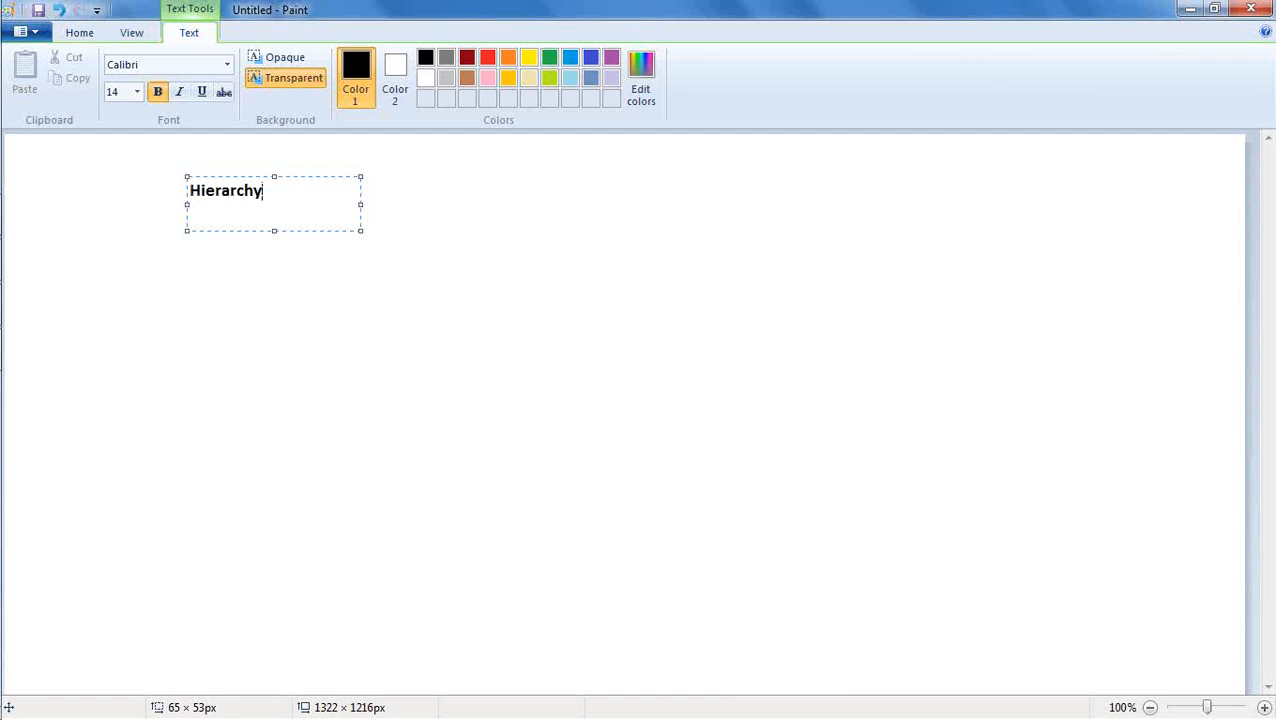
left_click(289, 152)
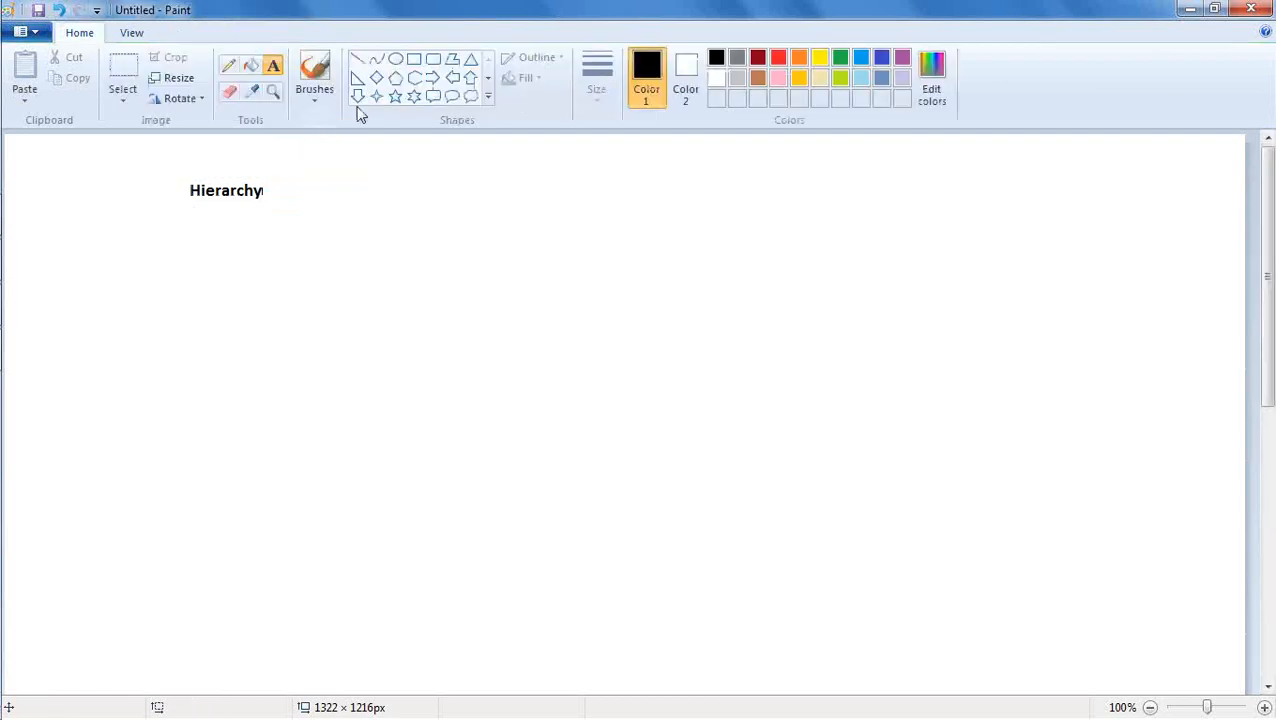
Draw a rectangle about 125 × 64 px near the middle of the canvas and label it "Revenue" inside.
left_click(414, 61)
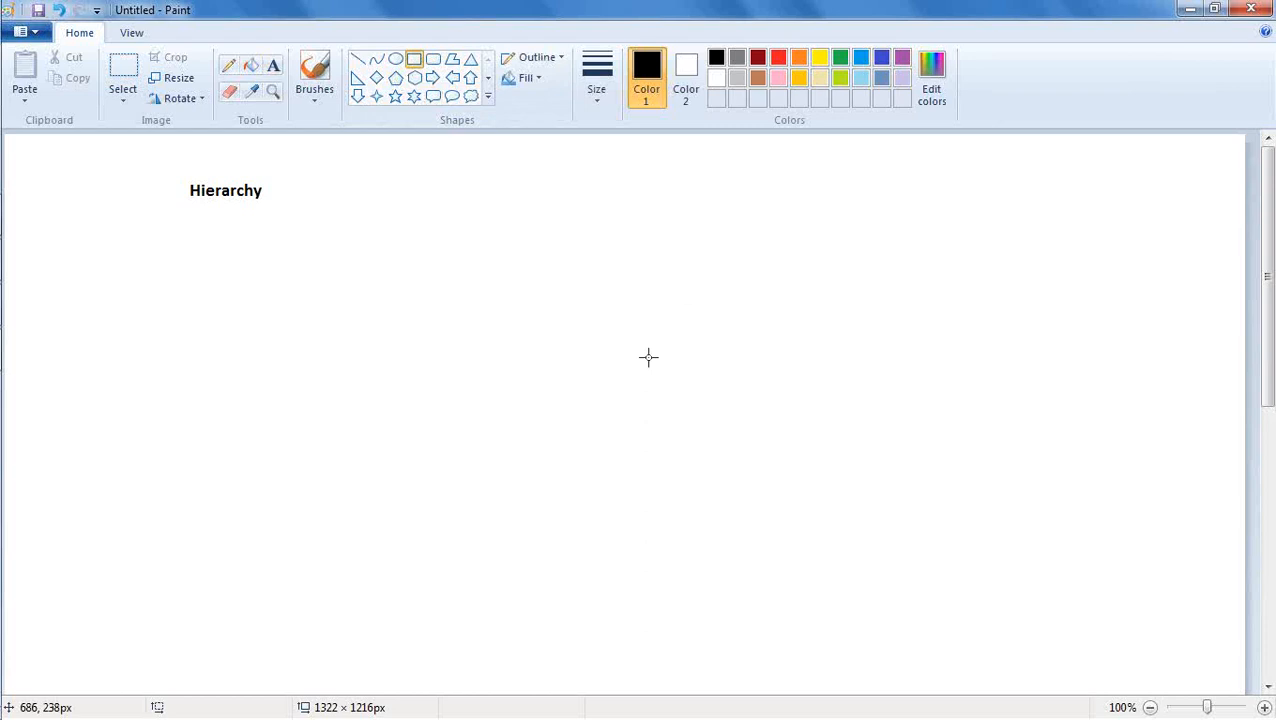
left_click_drag(558, 472, 610, 446)
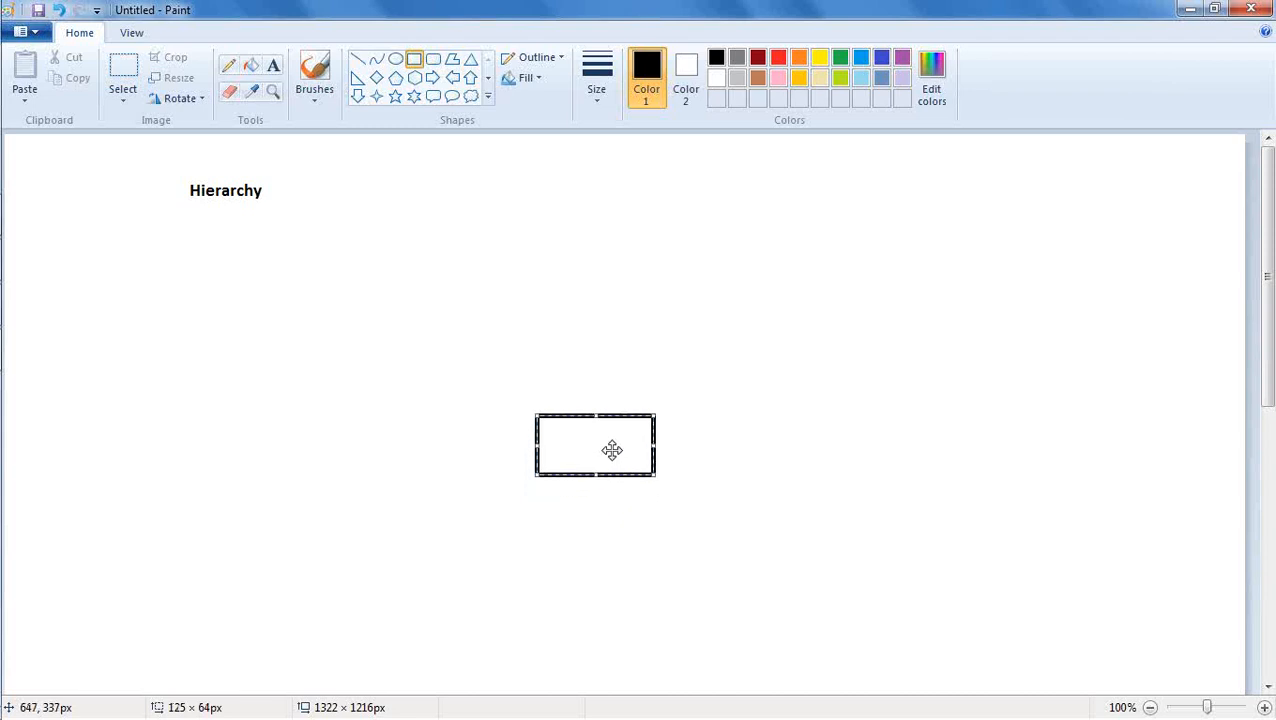
left_click(271, 68)
left_click_drag(560, 434, 583, 458)
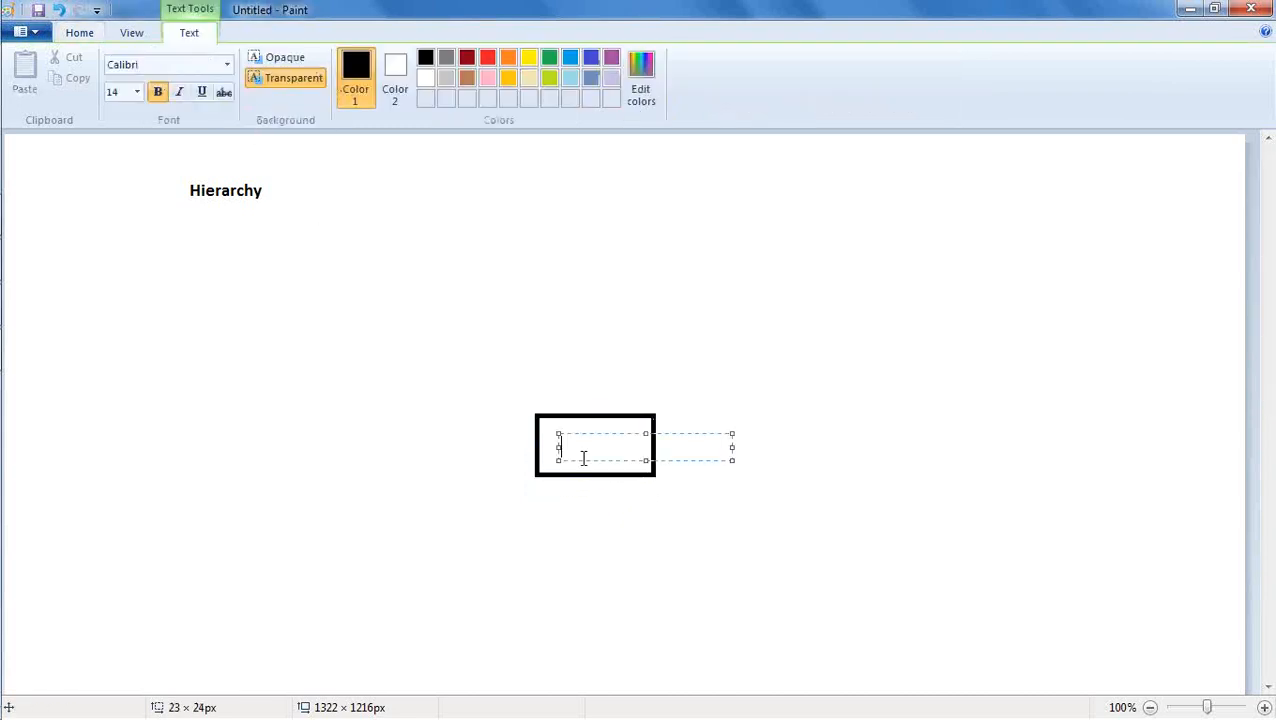
type("Revenue")
left_click(621, 530)
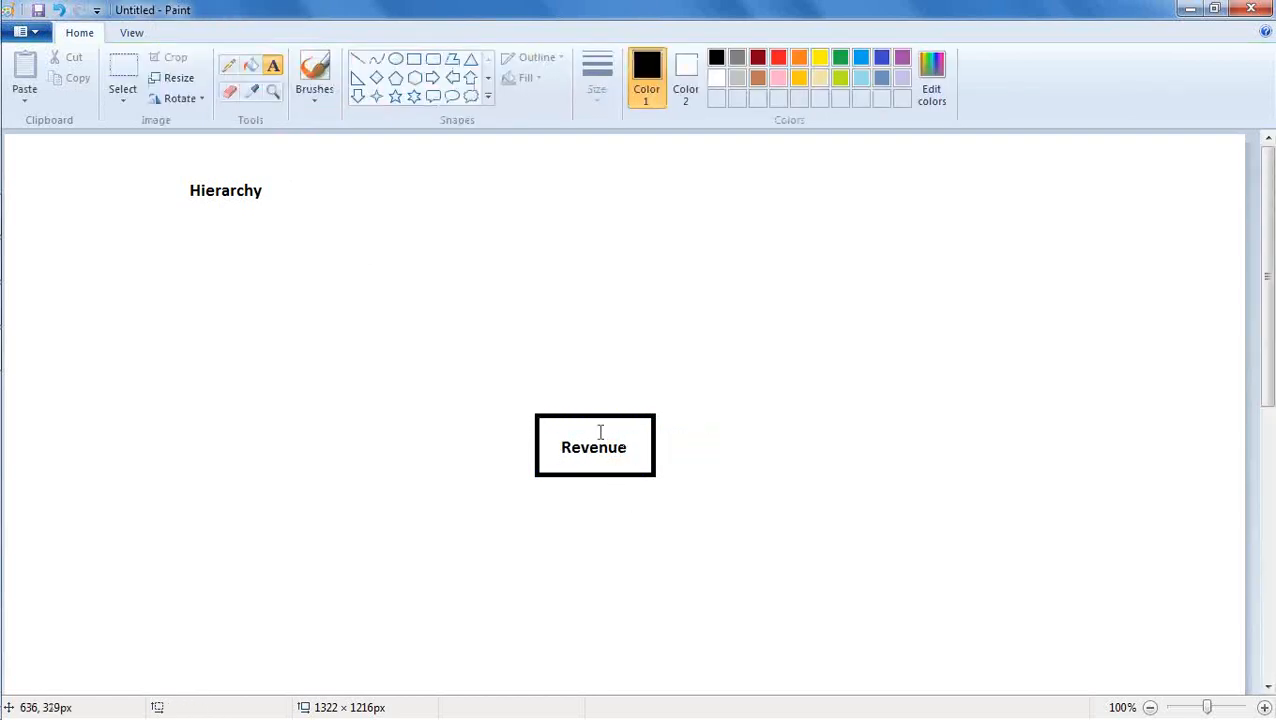
Draw an ellipse about 108 × 92 px up and to the left of the Revenue box and write "calendar" inside it.
left_click(396, 58)
left_click_drag(391, 268, 494, 350)
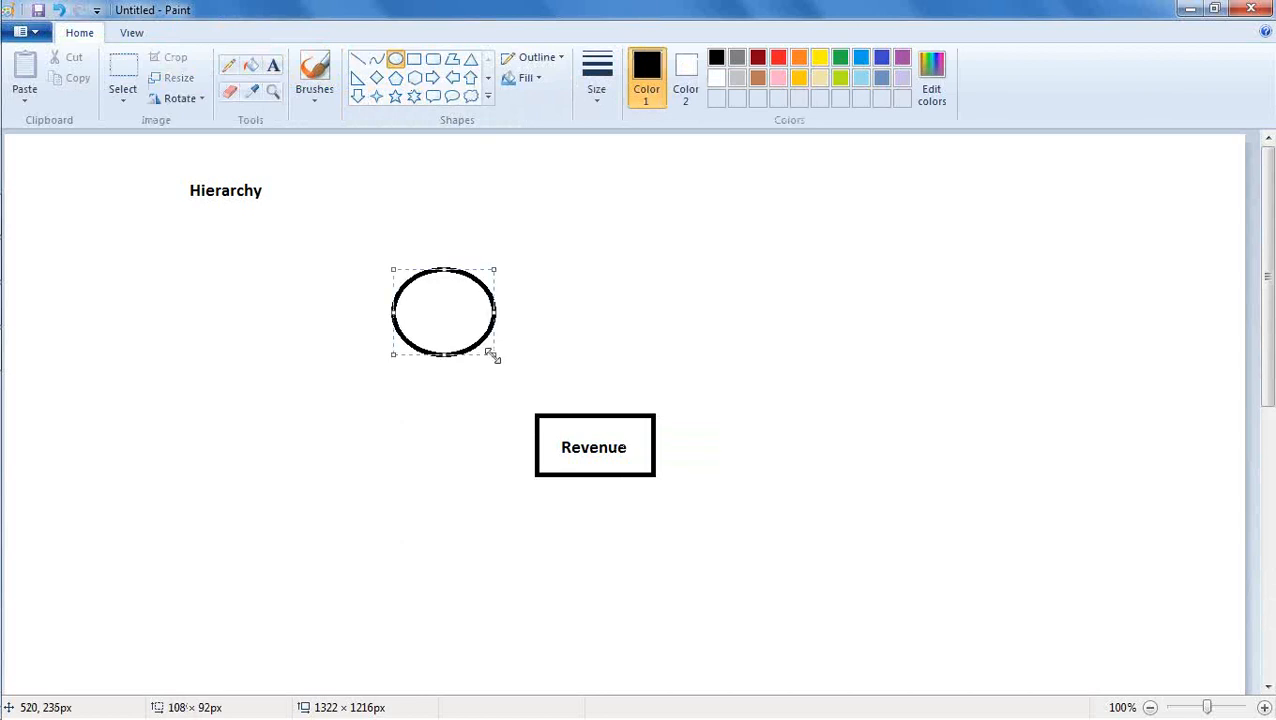
left_click(273, 66)
left_click_drag(413, 296, 432, 317)
type("calendar")
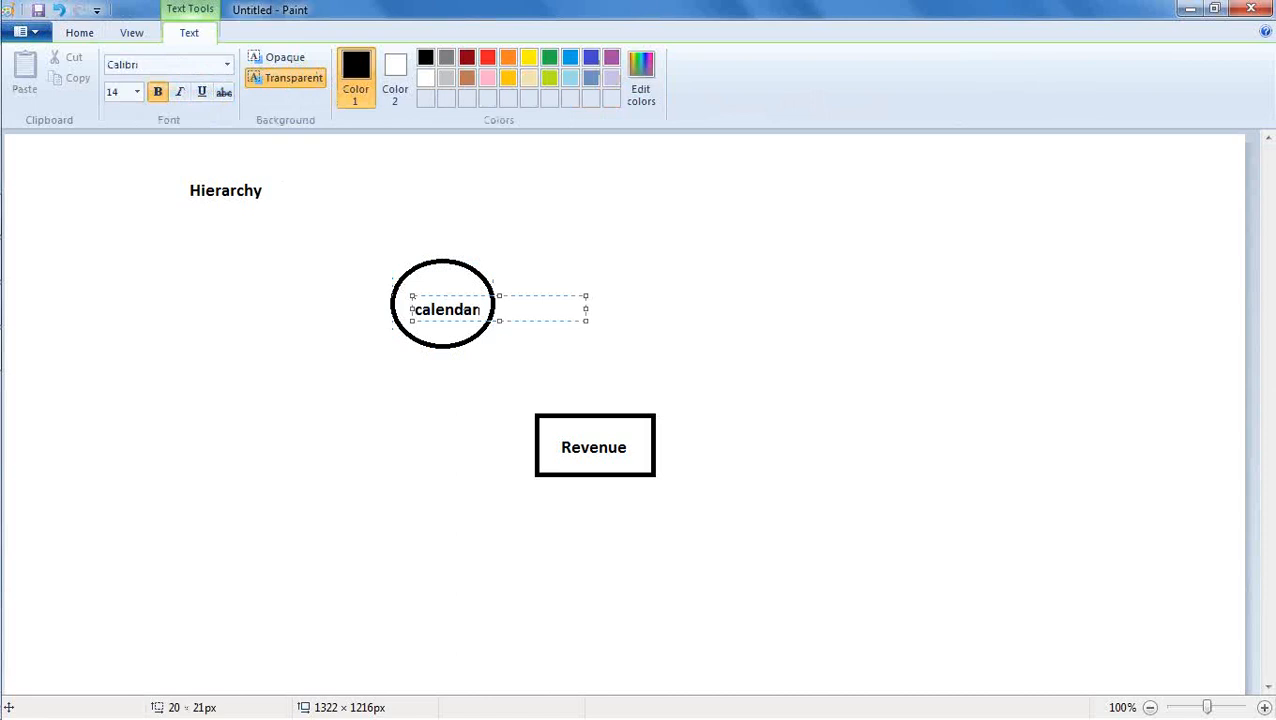
Capitalize the ellipse's label to "Calendar" and shift the text slightly up so it sits centred in the ellipse.
key("Left")
key("Left")
key("Left")
key("Left")
key("Left")
key("Left")
key("Left")
key("BackSpace")
type("C")
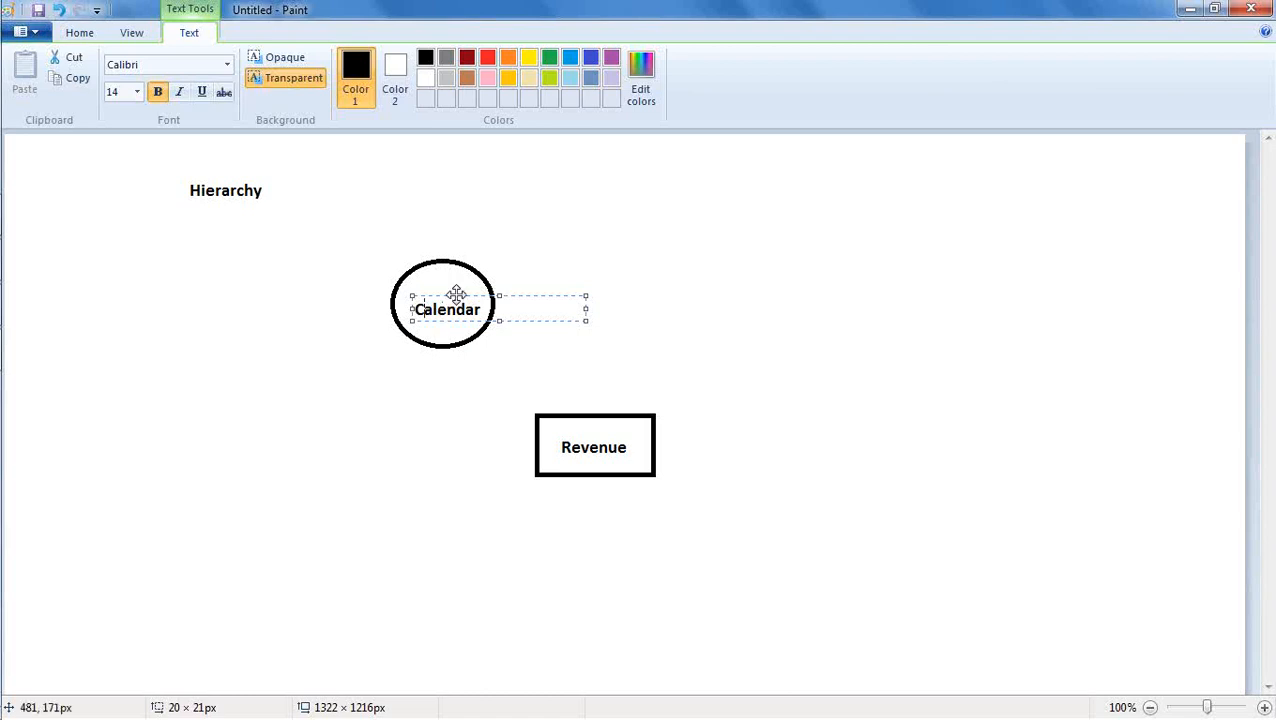
left_click_drag(456, 292, 453, 283)
left_click(539, 364)
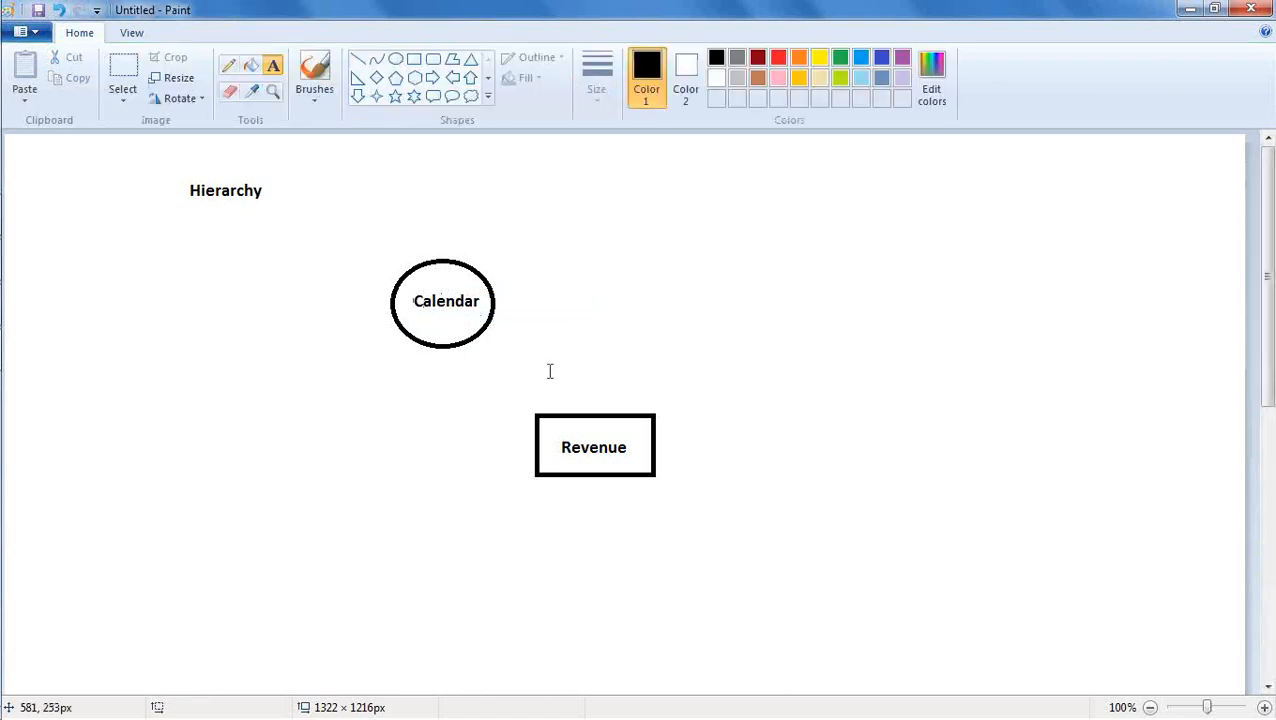
Connect the Calendar ellipse to the Revenue box with a straight line, and place "D" above the ellipse and "F" above the box.
left_click(357, 58)
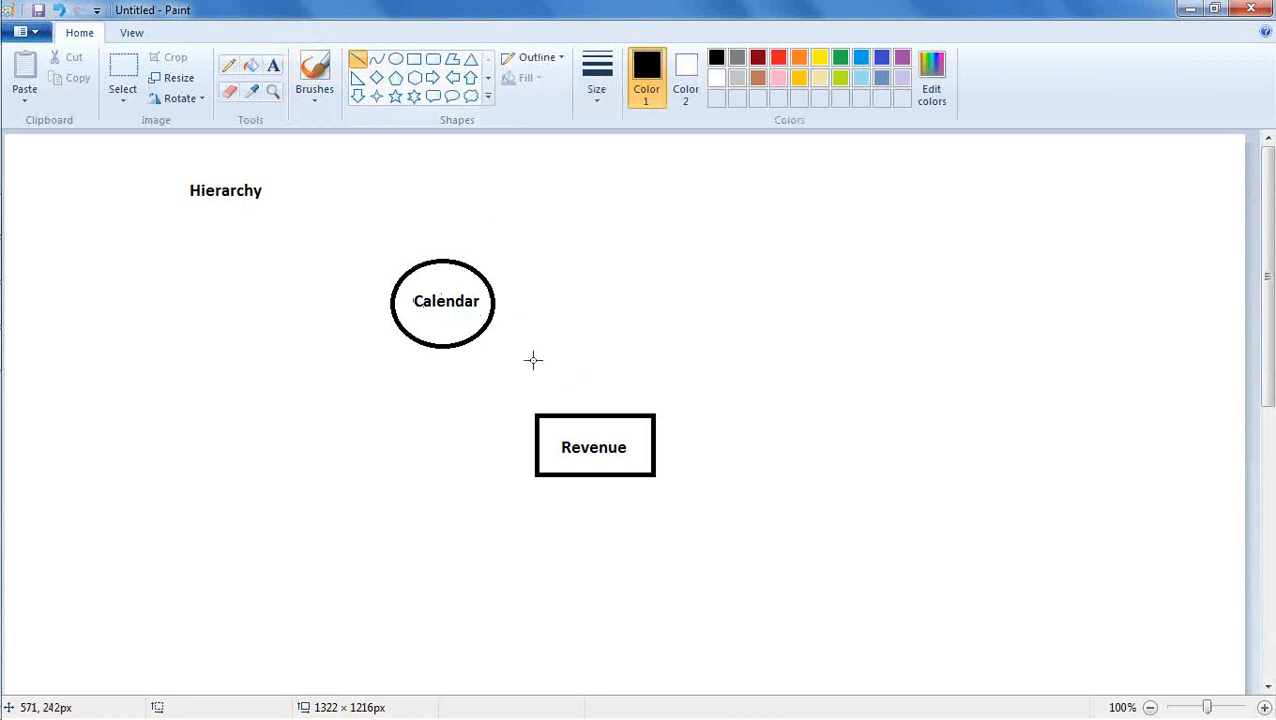
left_click_drag(469, 338, 550, 413)
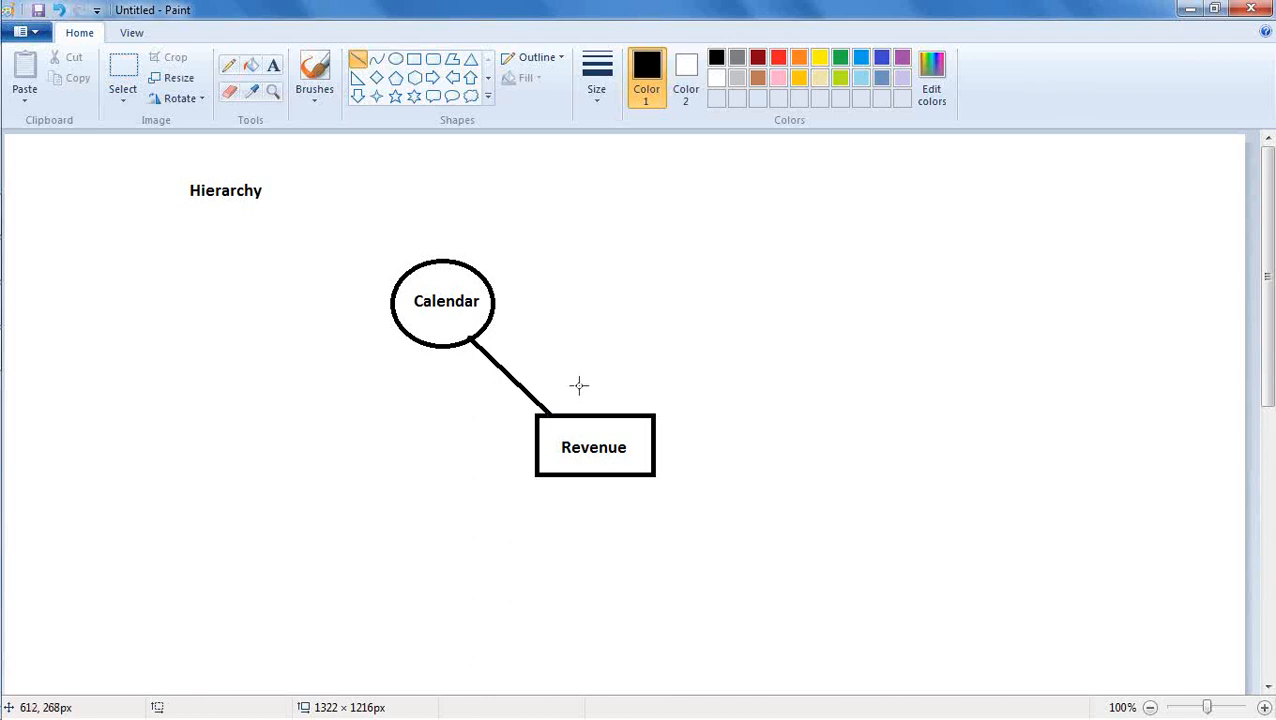
left_click(273, 66)
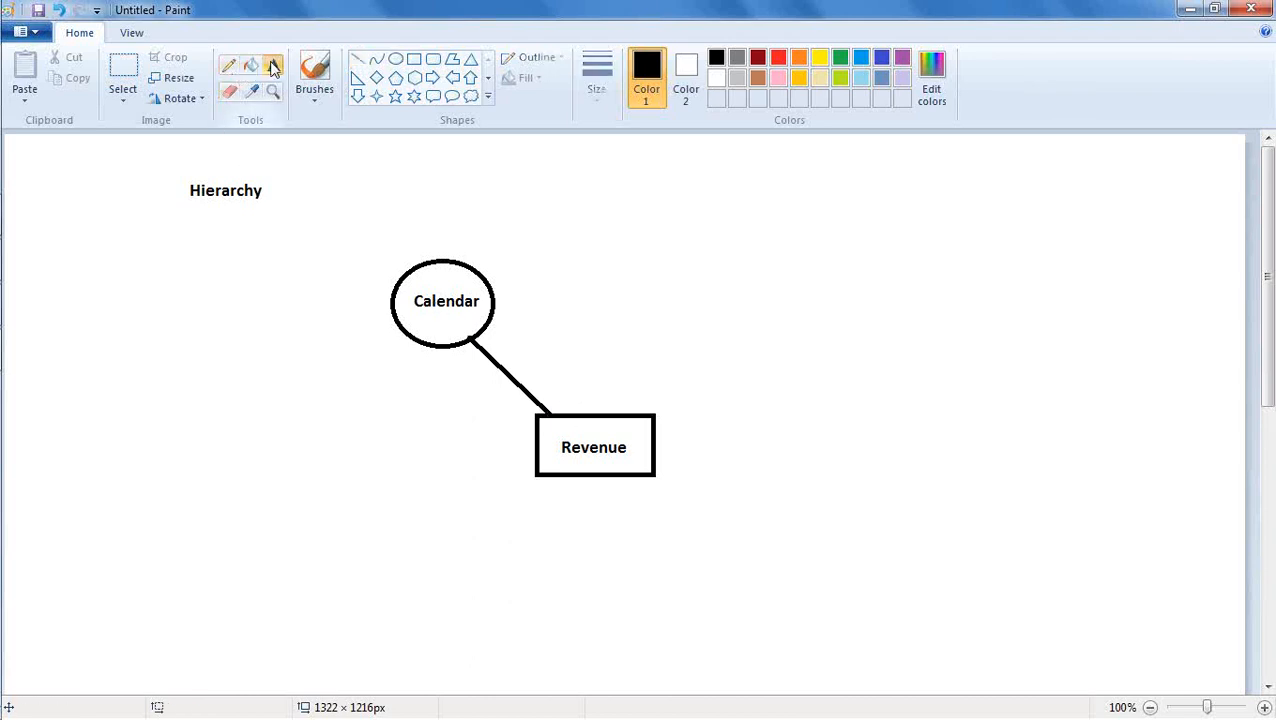
left_click_drag(605, 392, 620, 402)
type("F")
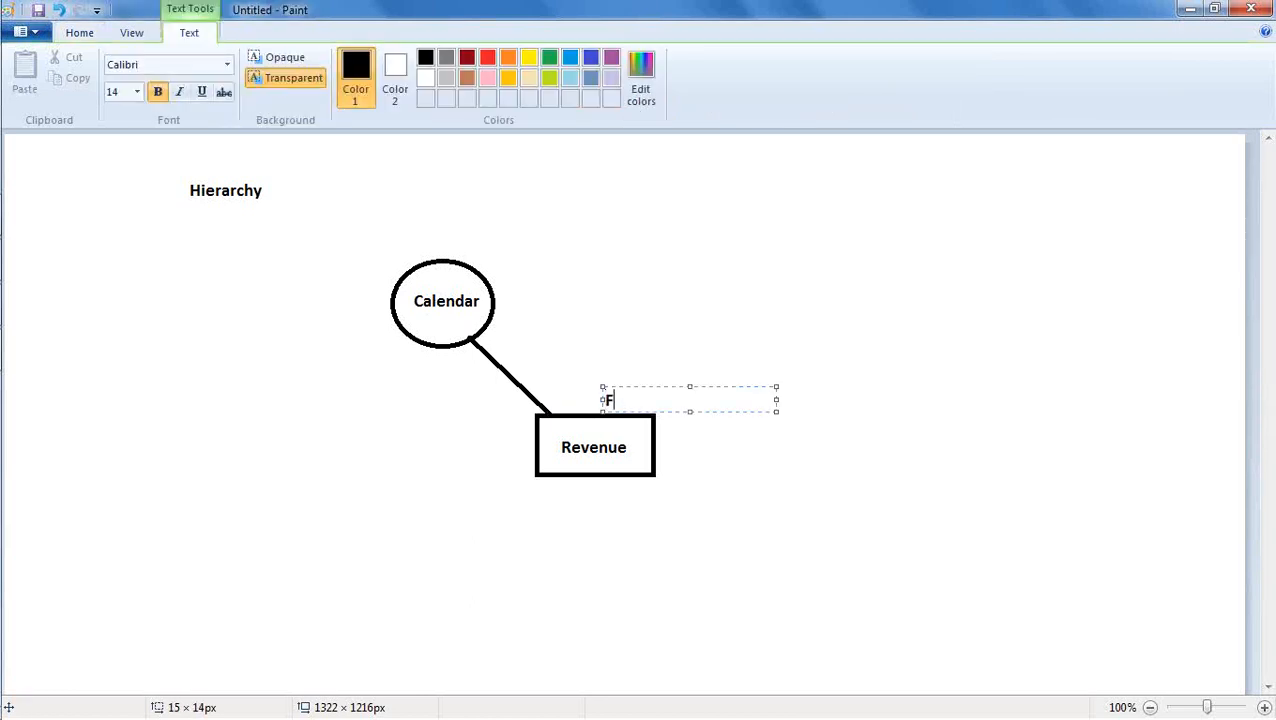
left_click_drag(417, 231, 431, 246)
type("D")
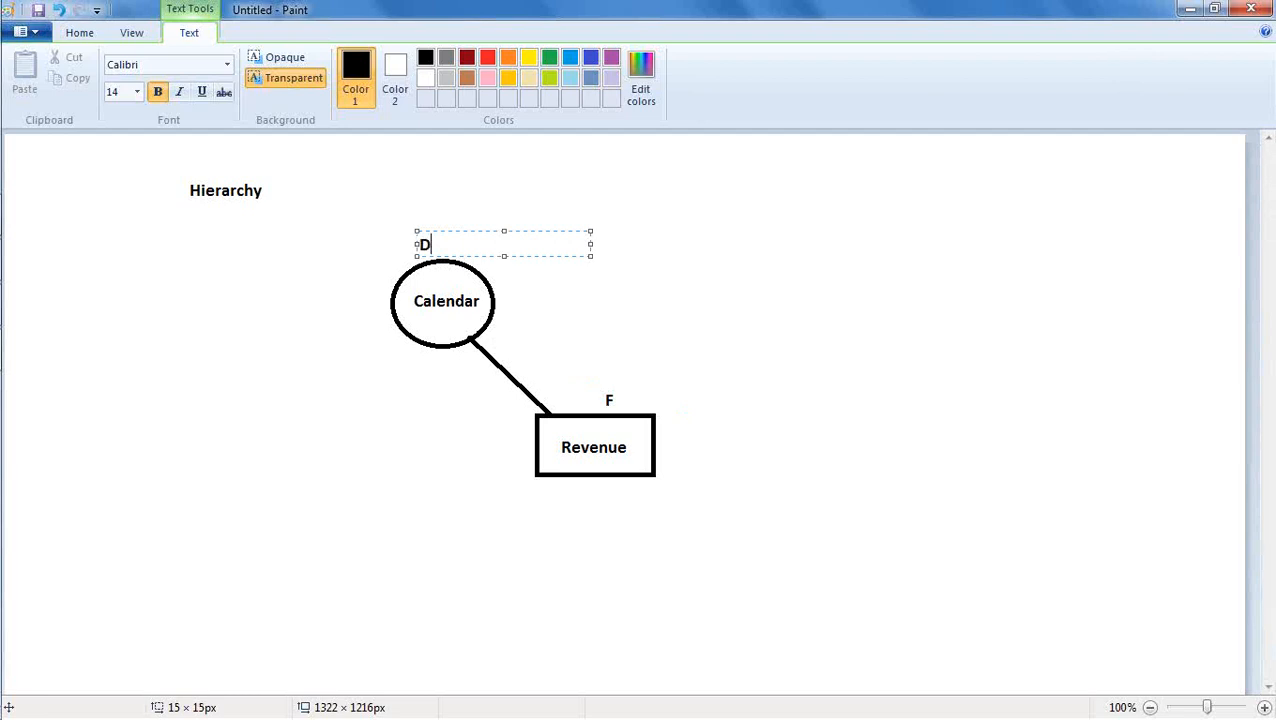
left_click(497, 305)
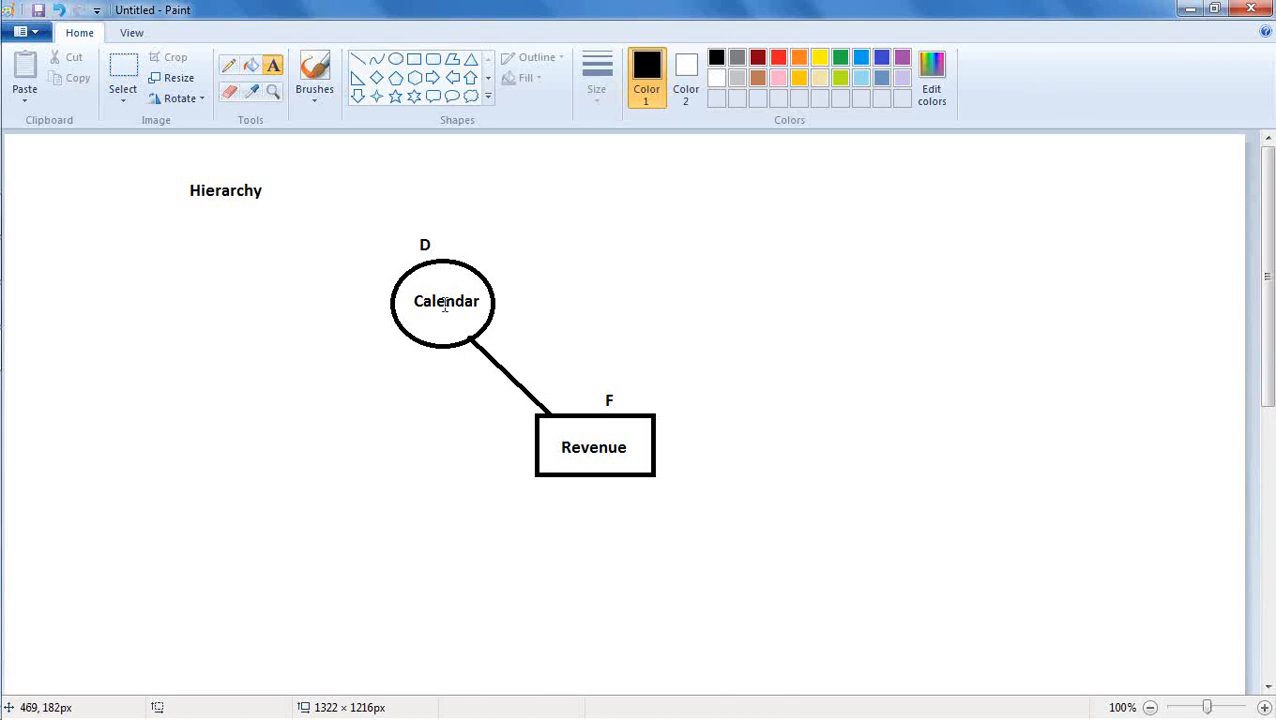
Add the text "100000" just below the Revenue box, moved close under its bottom edge.
left_click(578, 489)
type("1000")
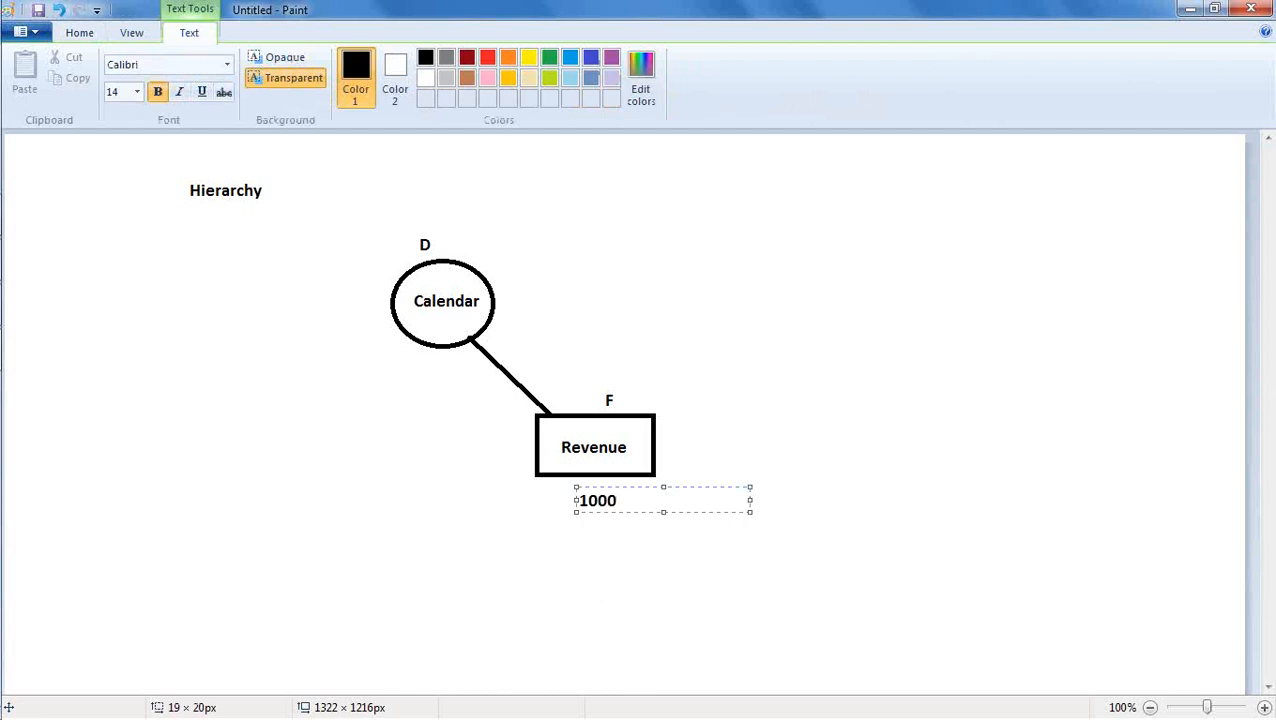
type("00")
left_click_drag(630, 486, 619, 477)
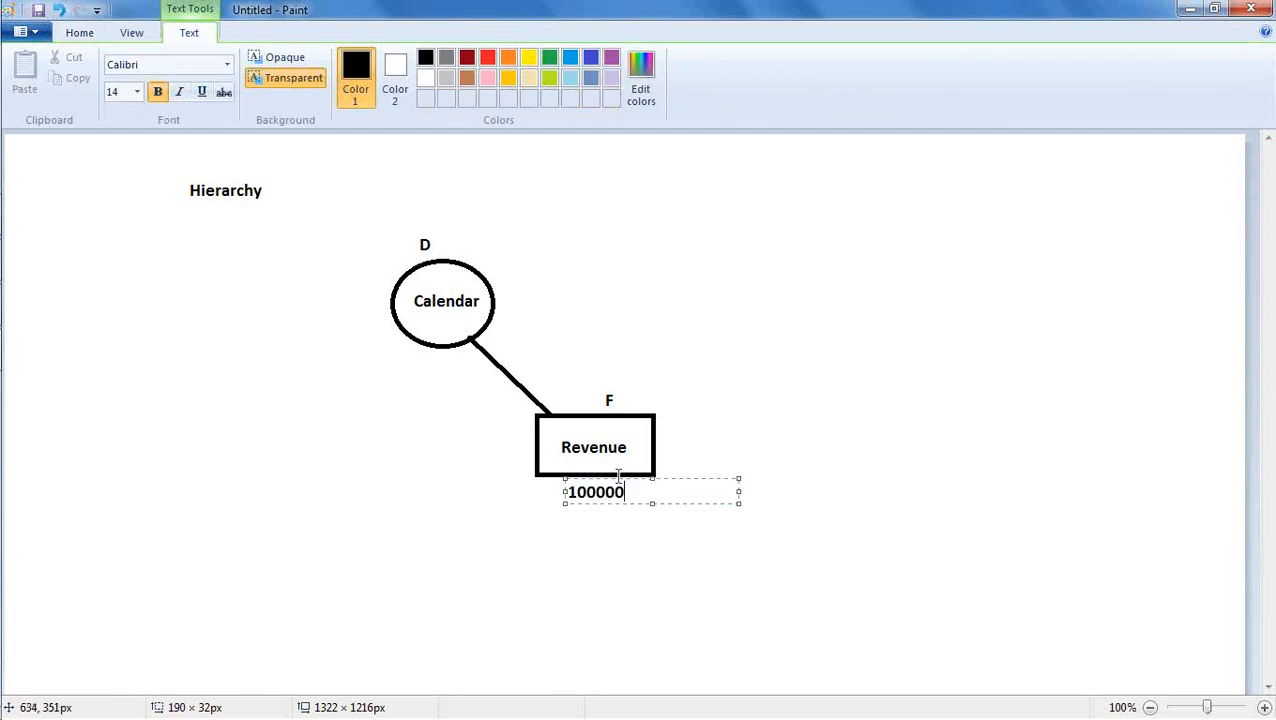
left_click(457, 309)
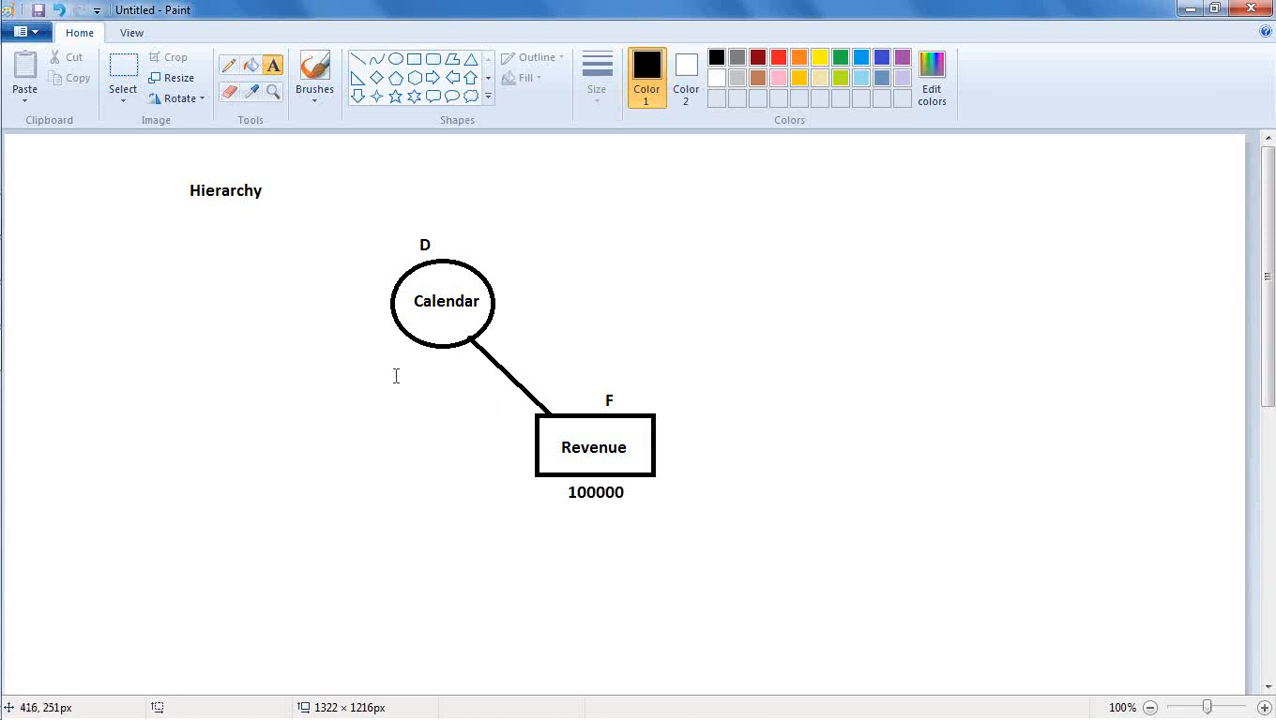
Pencil a line with a 4 beneath 100000 and underline the word Calendar in the ellipse.
left_click(228, 65)
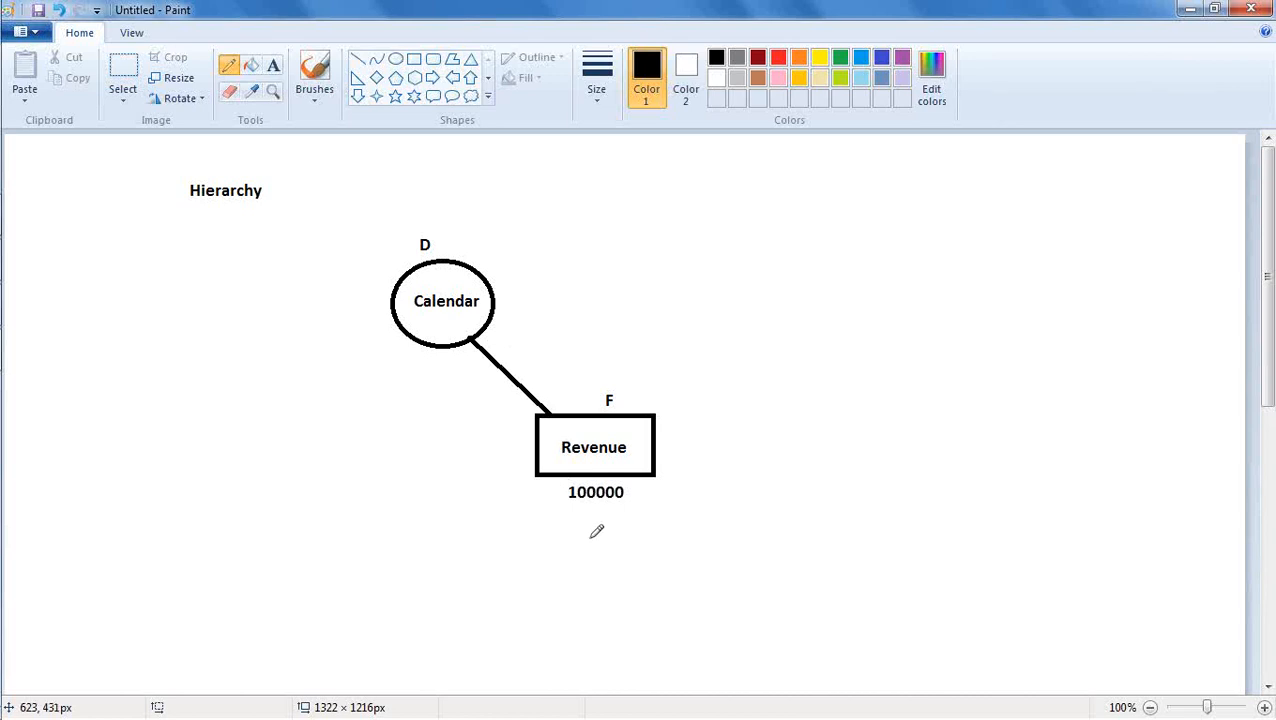
mouse_move(569, 507)
left_mouse_down()
mouse_move(632, 497)
mouse_move(600, 520)
left_mouse_up()
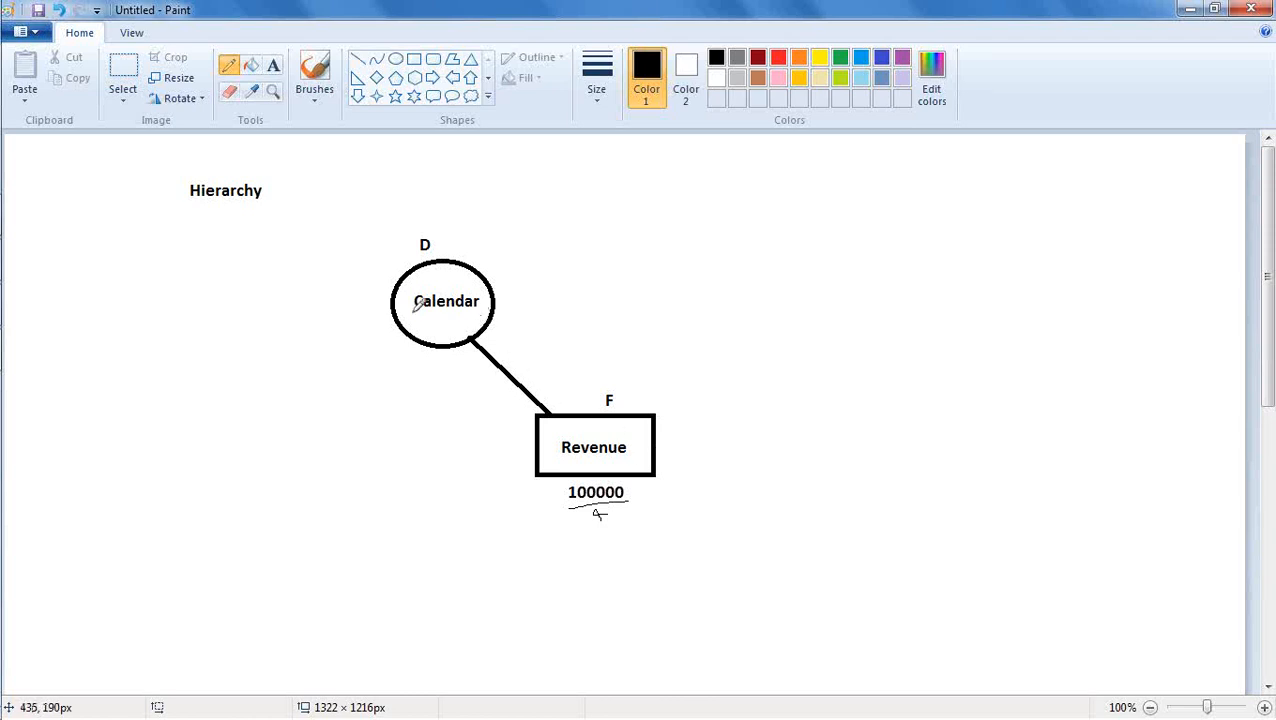
left_click_drag(426, 317, 462, 316)
Start a stepped text list to the left of the ellipse with "Calendar", "Year" and "Quarter", indenting each level further.
left_click(273, 70)
left_click_drag(117, 261, 141, 286)
type("Calendar")
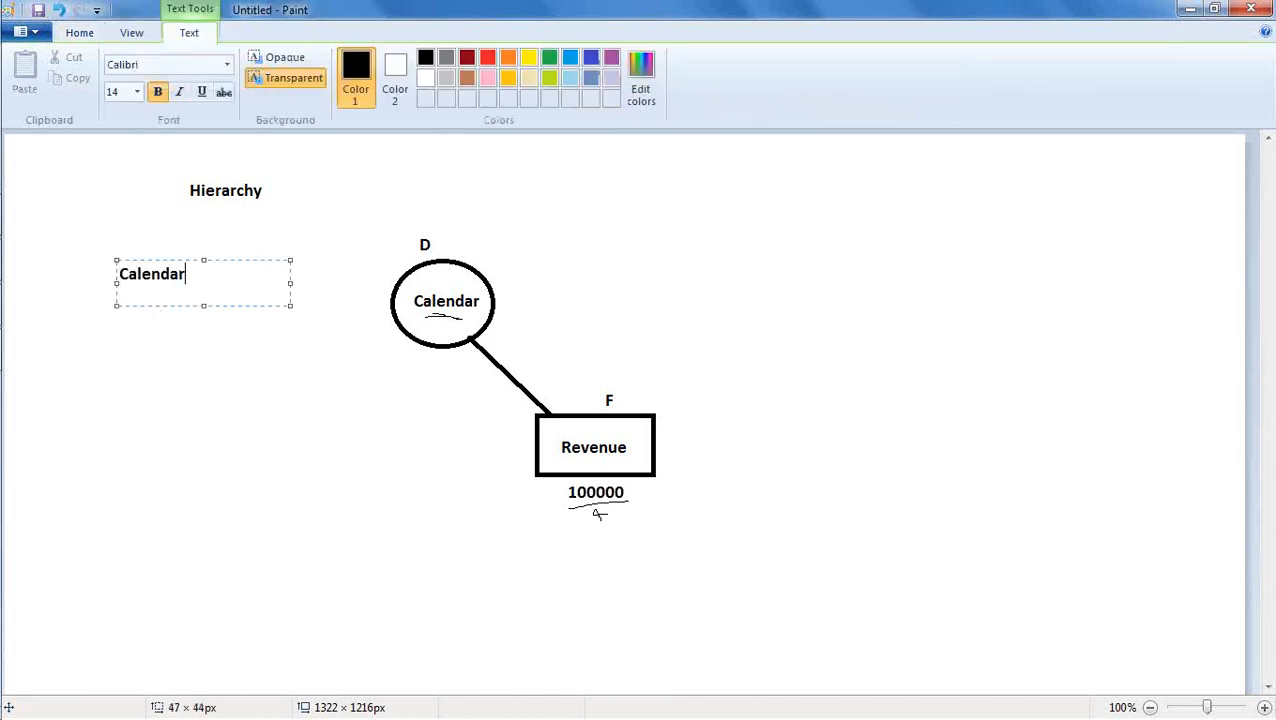
key("Return")
key("Return")
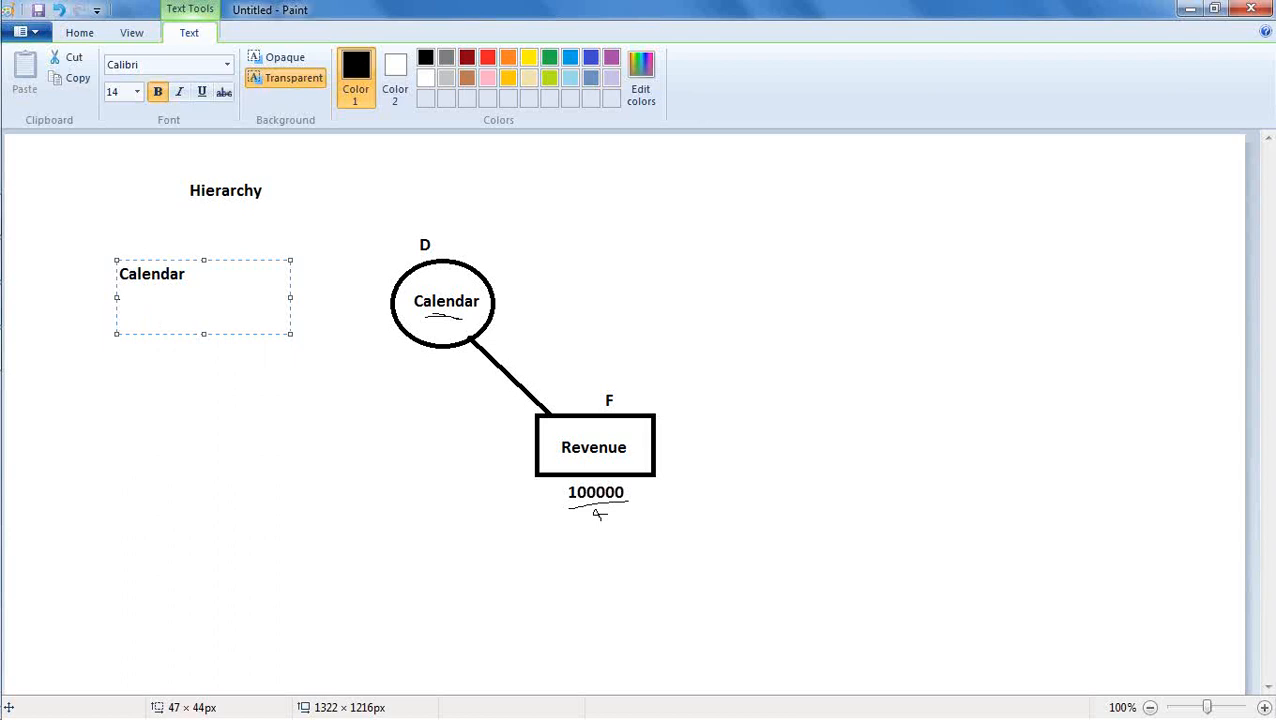
type("Year")
key("Return")
key("Return")
type("Quarter")
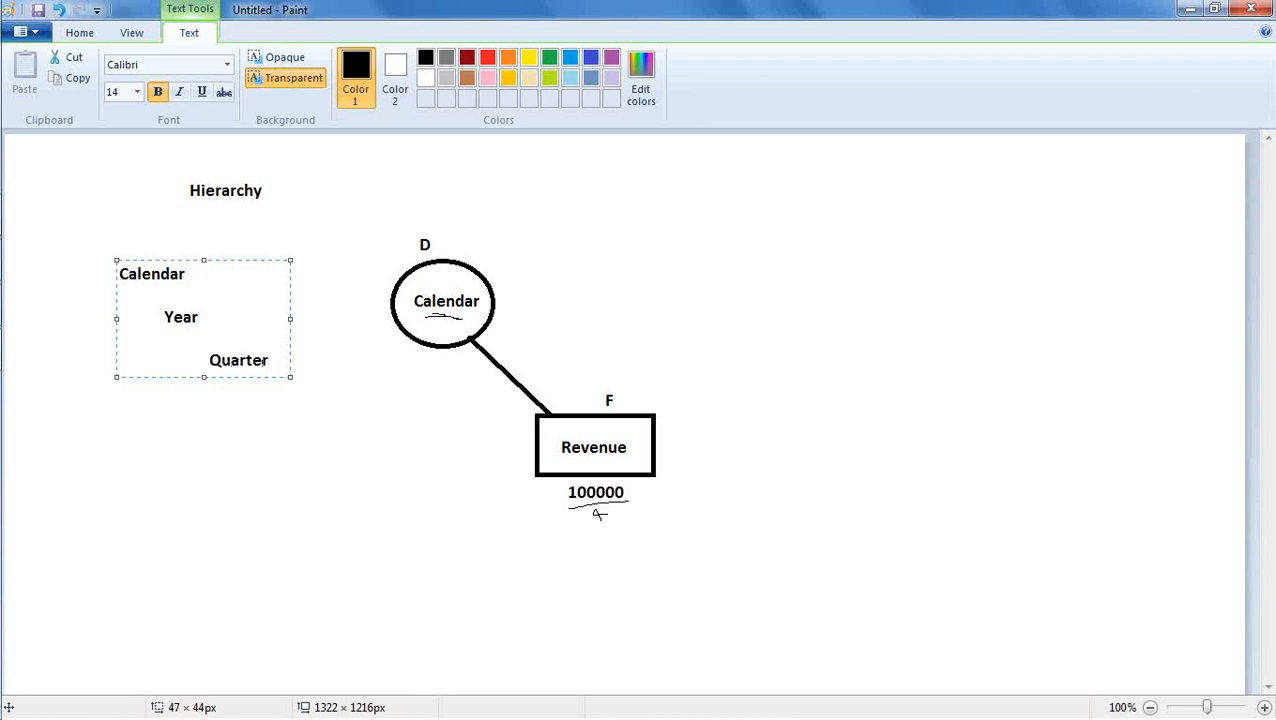
Widen the list's text box and add "Month" and "Week" as the next two levels, each indented further.
key("Return")
key("Tab")
key("Tab")
key("Tab")
type("Month")
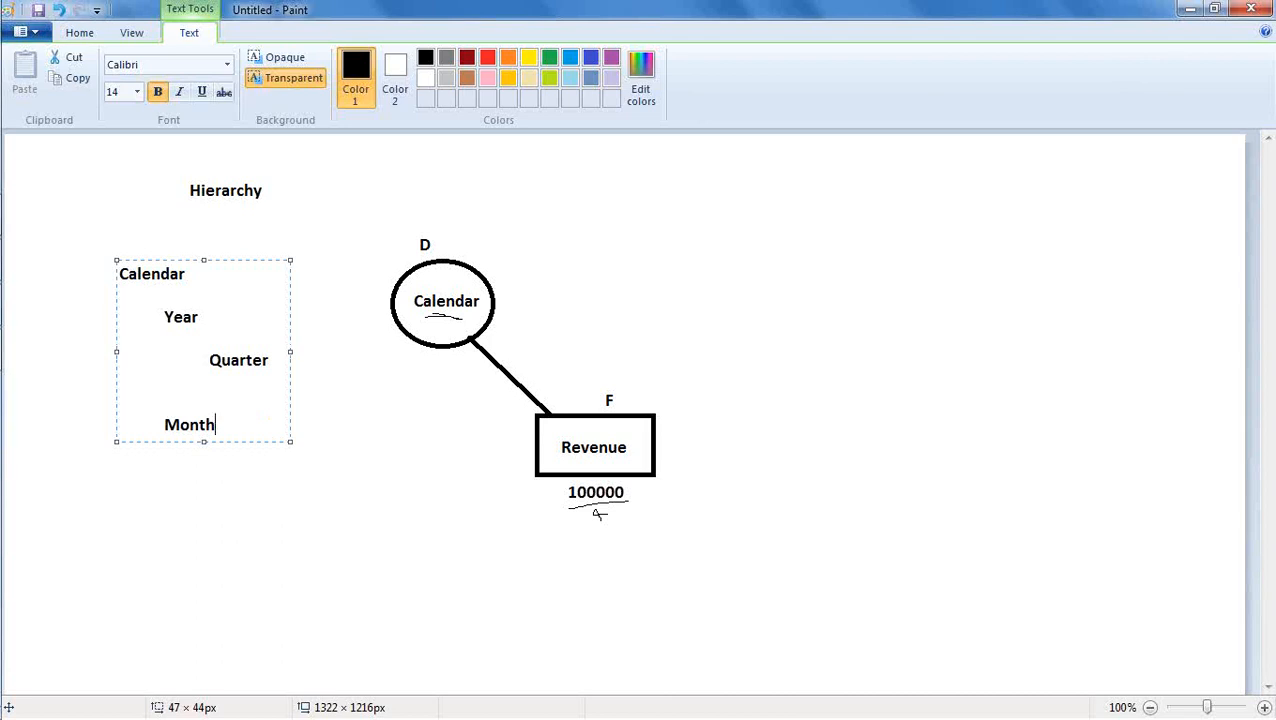
left_click_drag(293, 354, 449, 405)
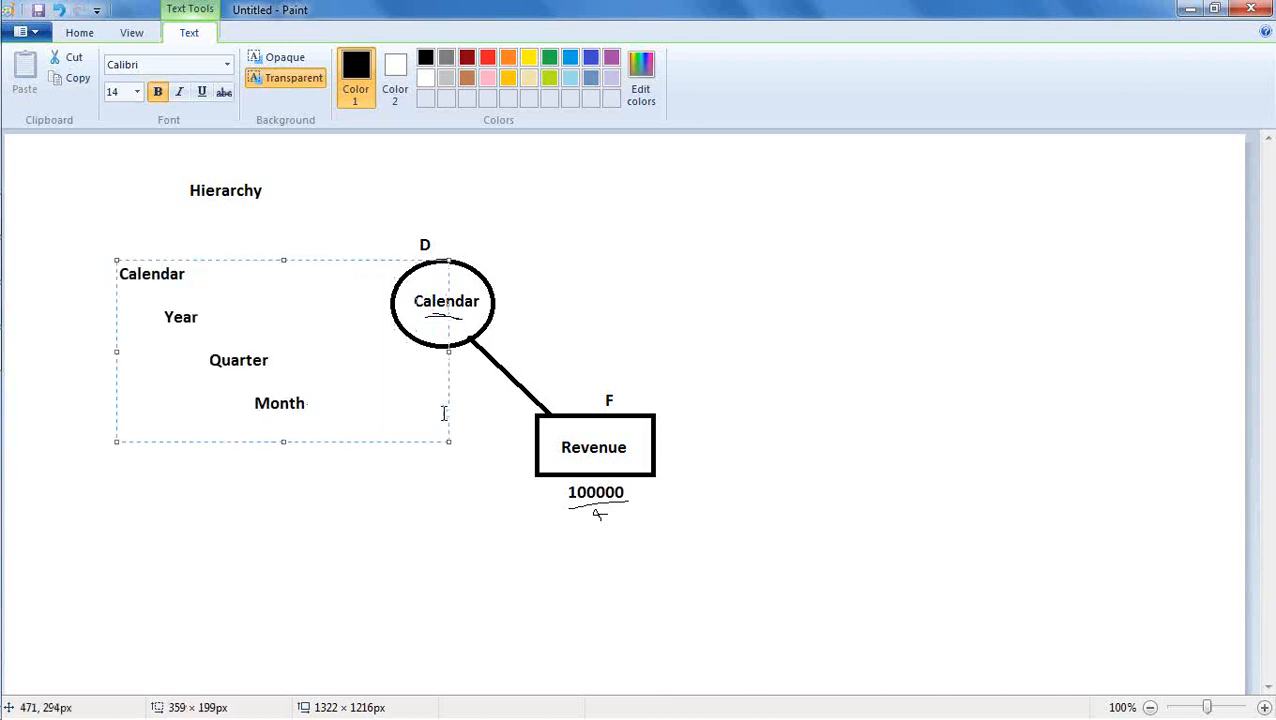
key("Return")
key("Tab")
key("Tab")
key("Tab")
key("Tab")
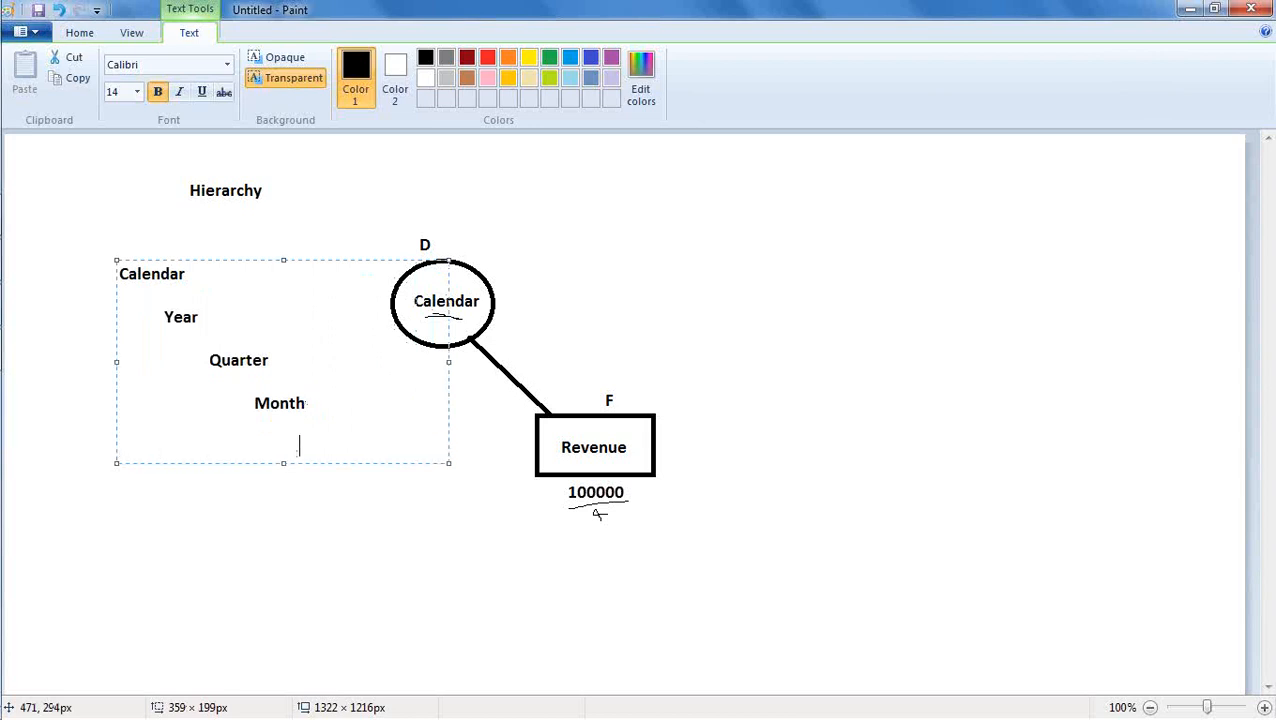
type("Week")
left_click(302, 487)
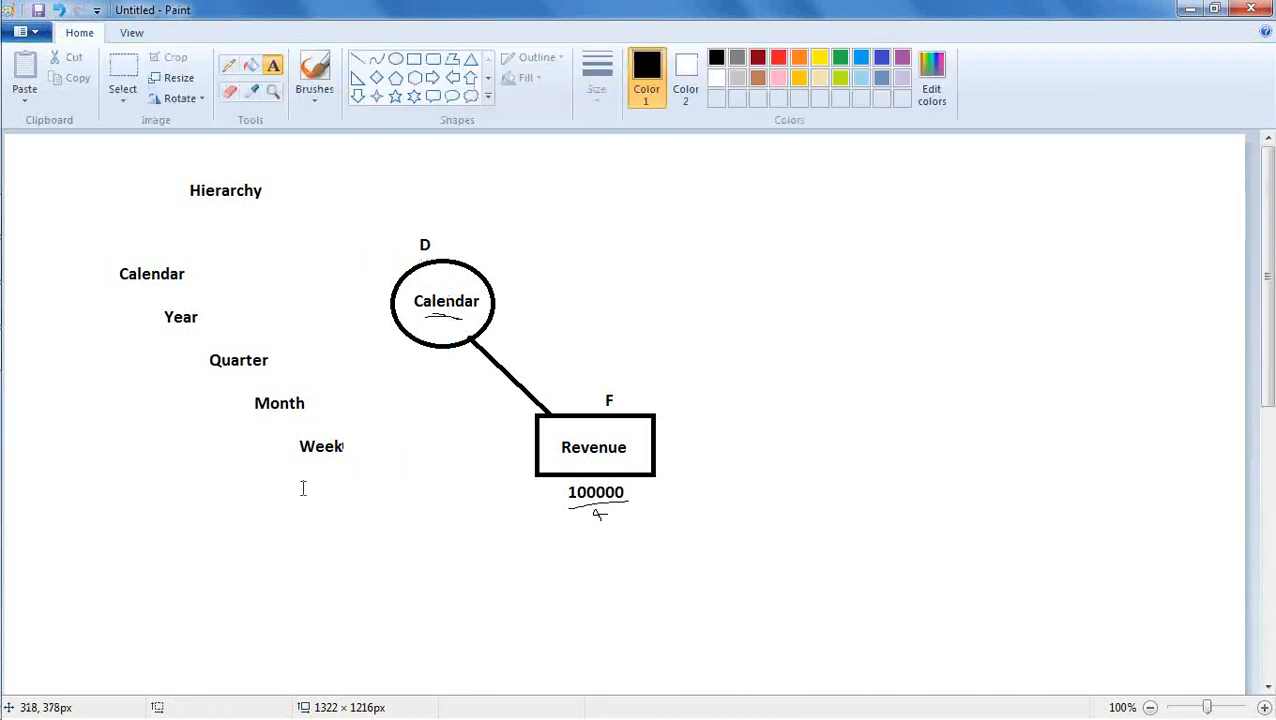
Pencil curved arrows from Year to Quarter, Quarter to Month and Month to Week, plus a short stroke before Year.
left_click(228, 65)
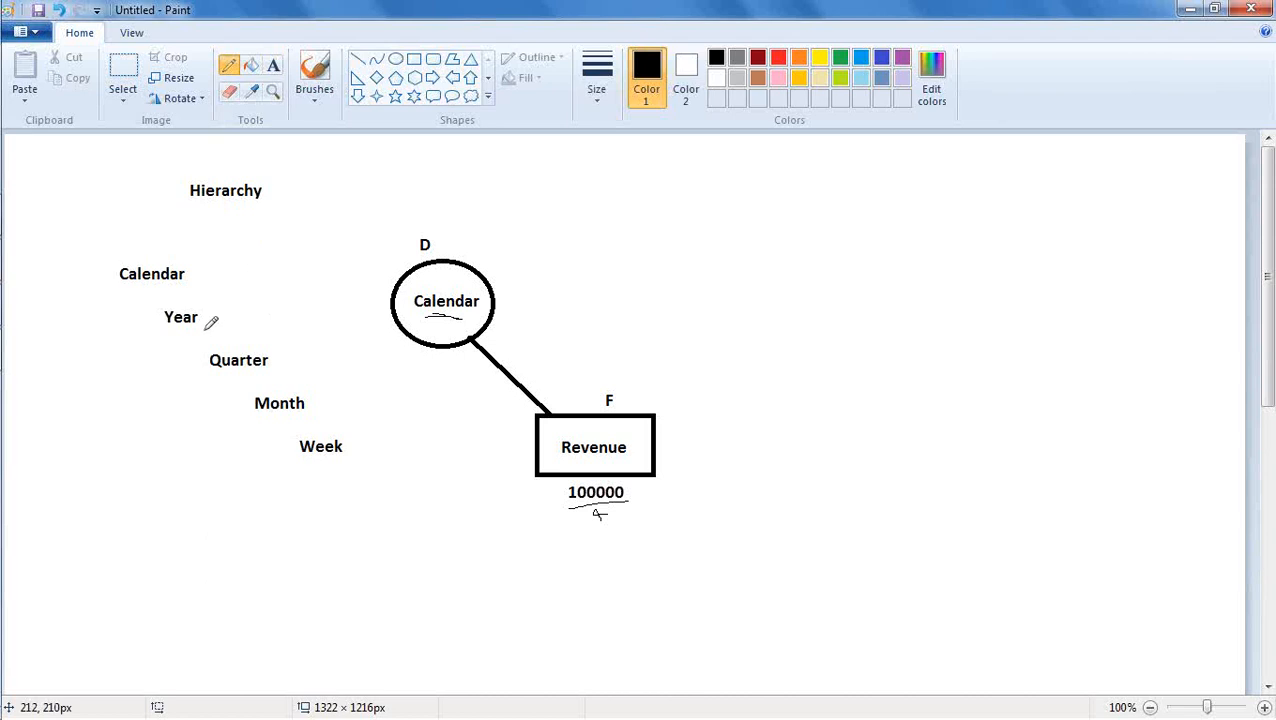
mouse_move(206, 318)
left_mouse_down()
mouse_move(300, 372)
mouse_move(298, 390)
mouse_move(349, 438)
left_mouse_up()
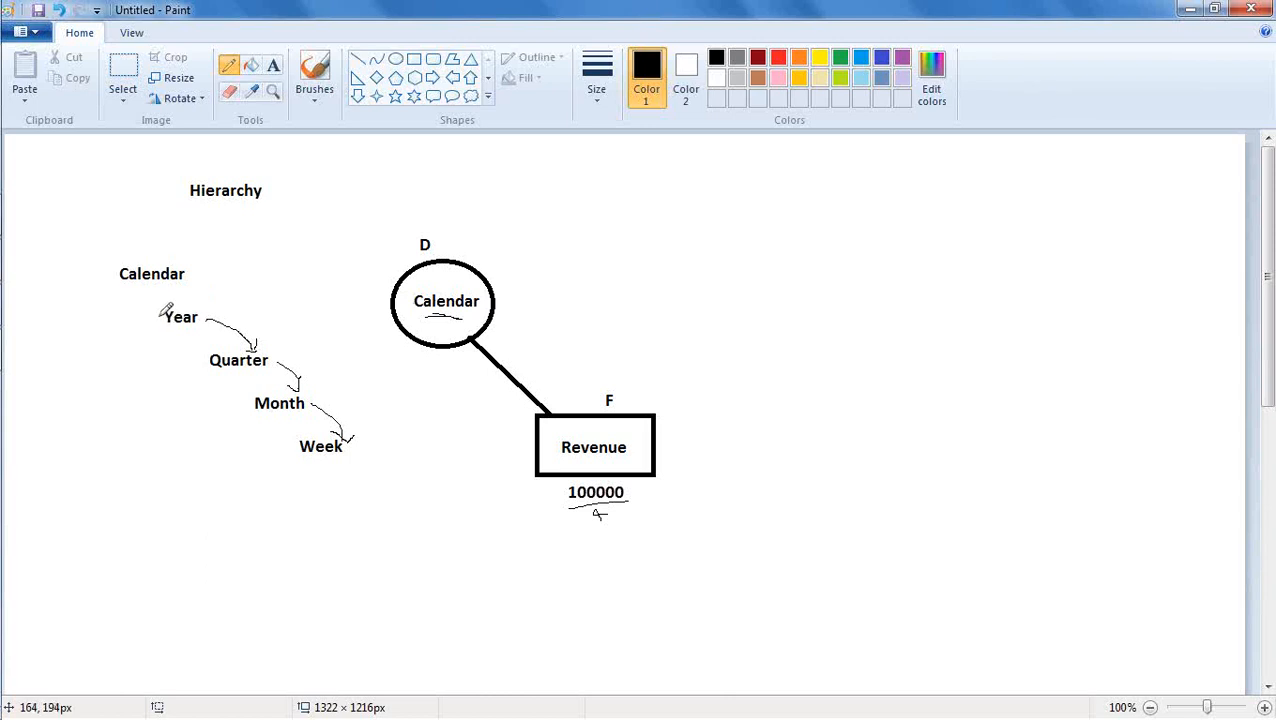
left_click_drag(155, 310, 158, 327)
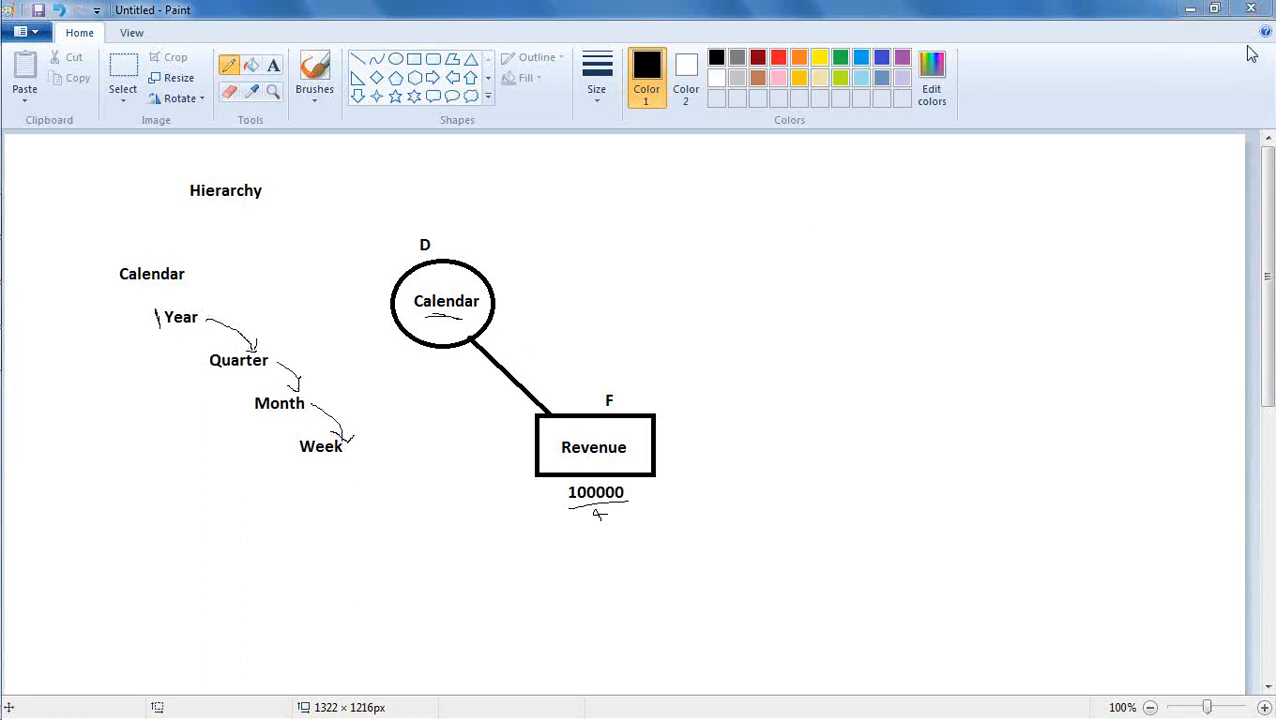
Start a text box in the empty area beside the diagram with "1. Create a hierarchy on Dimension", widened to fit on one line.
left_click(274, 66)
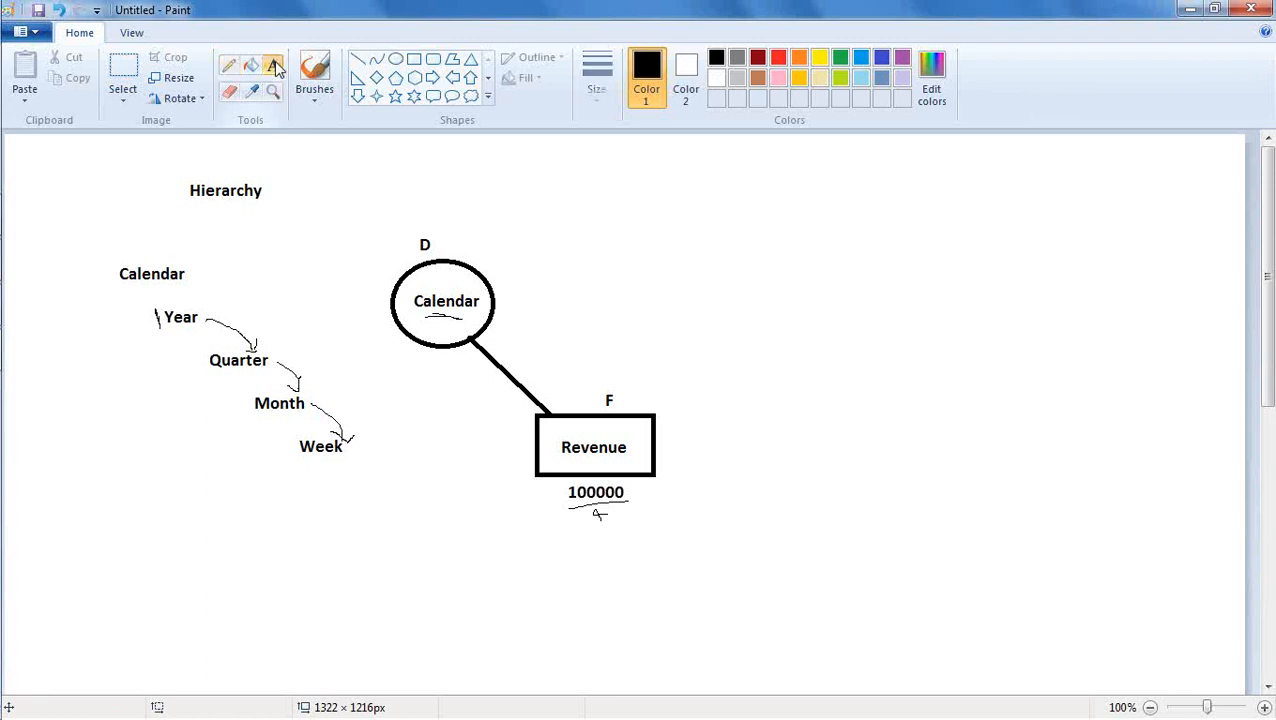
left_click_drag(780, 217, 1030, 447)
type("1.")
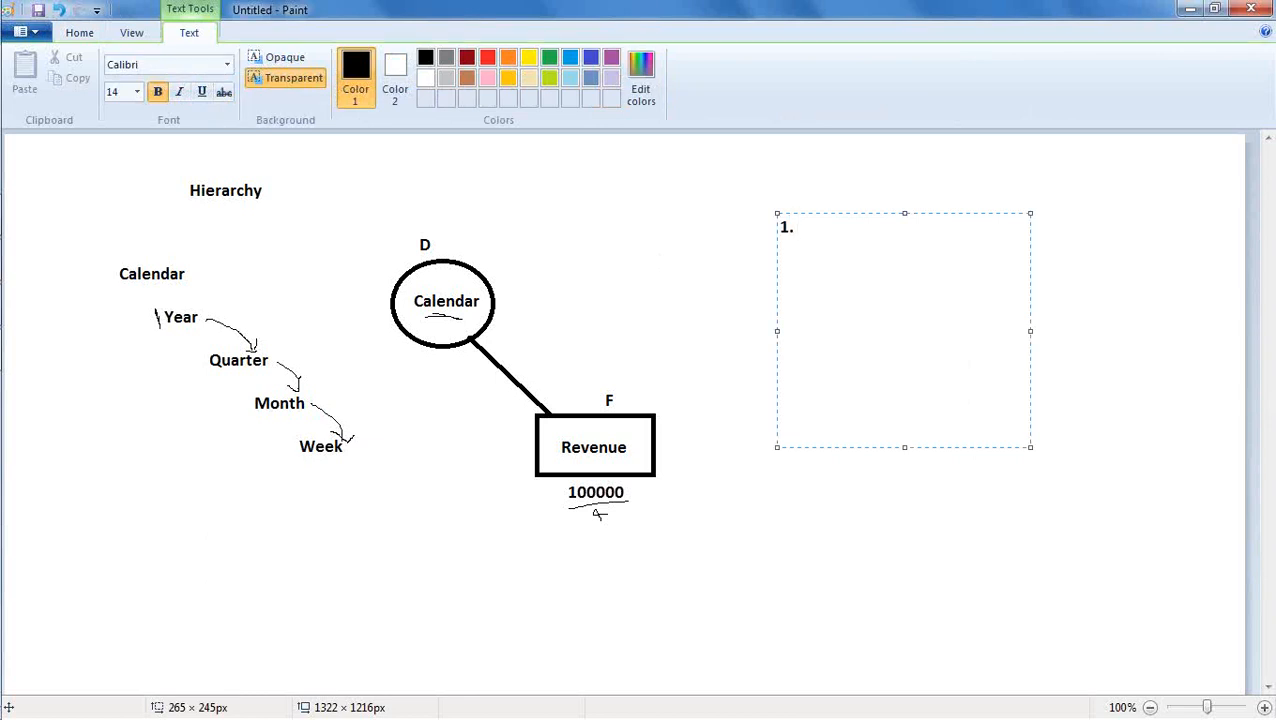
type(" Create a hierarchy on Dim")
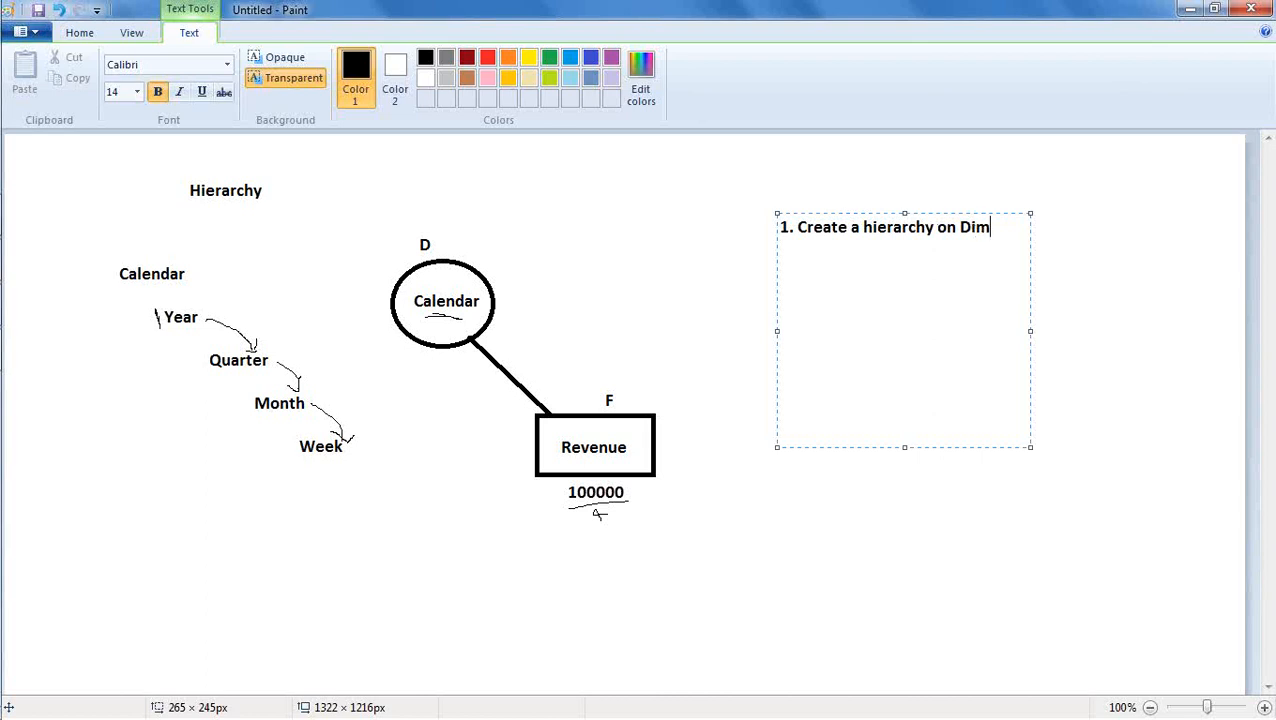
type("ension")
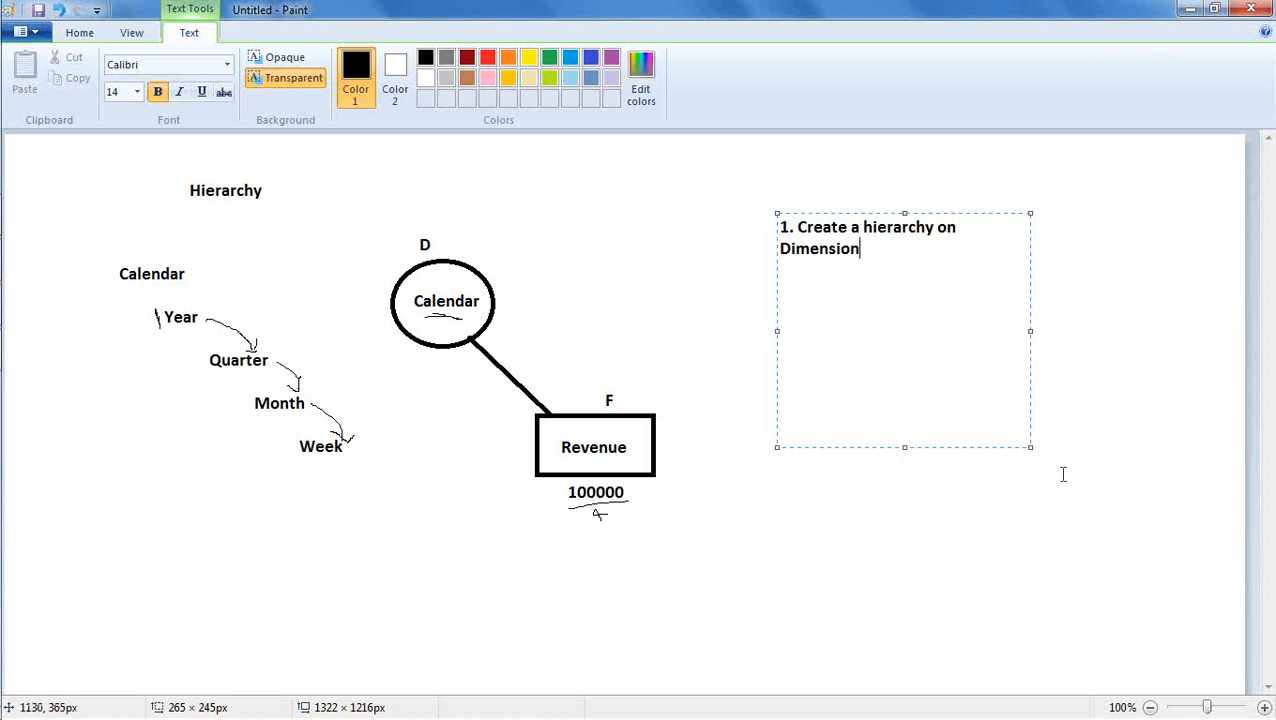
left_click_drag(1031, 447, 1113, 482)
Add "2. Create Levels" as the second item of the numbered list, leaving a blank line above it.
key("Return")
key("Return")
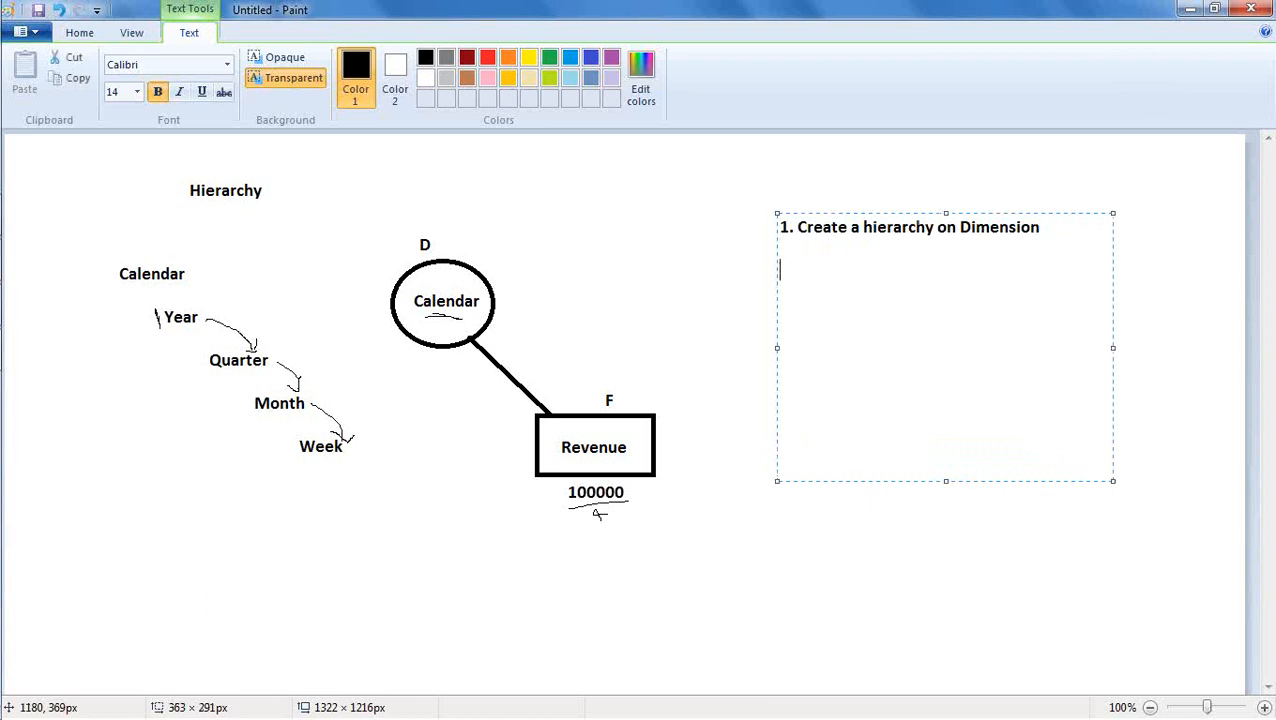
type("2. Create K")
key("BackSpace")
type("Level ")
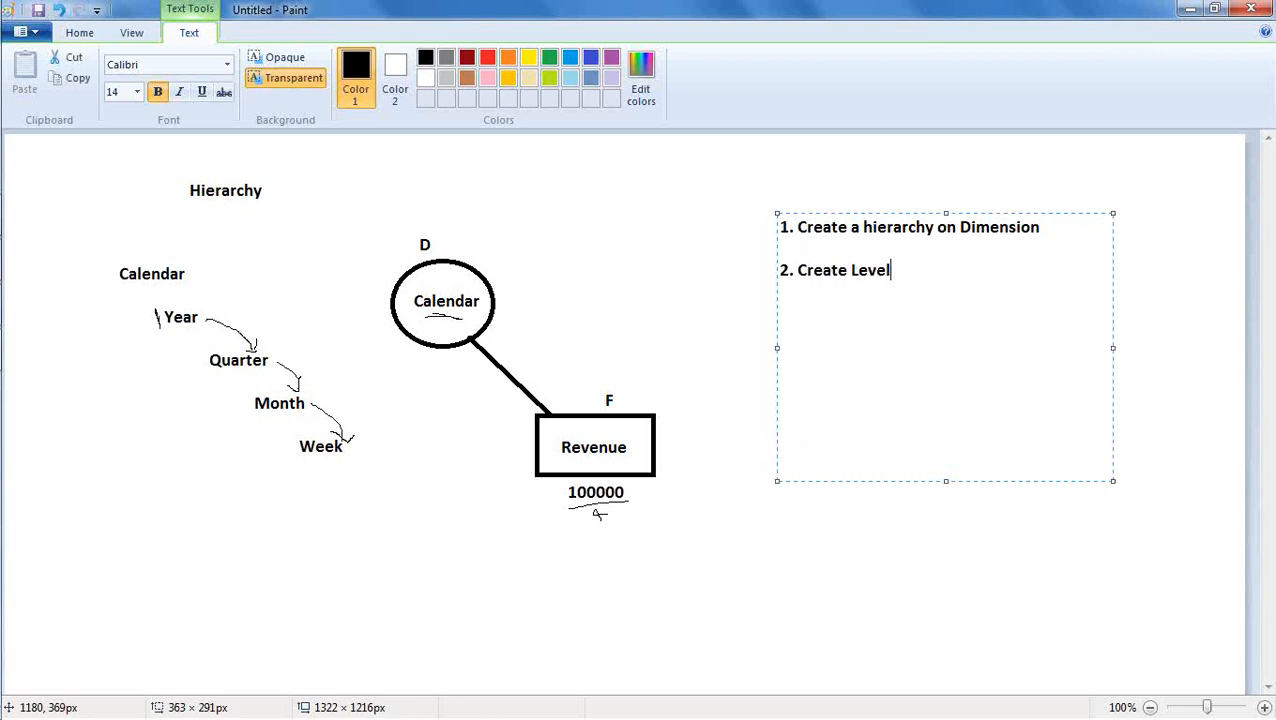
type("Column")
type("s")
key("BackSpace")
key("BackSpace")
key("BackSpace")
key("BackSpace")
key("BackSpace")
key("BackSpace")
key("BackSpace")
key("BackSpace")
type("s")
Add "3. Add level columns" as the third item of the numbered list.
type("3. ")
type("Add ")
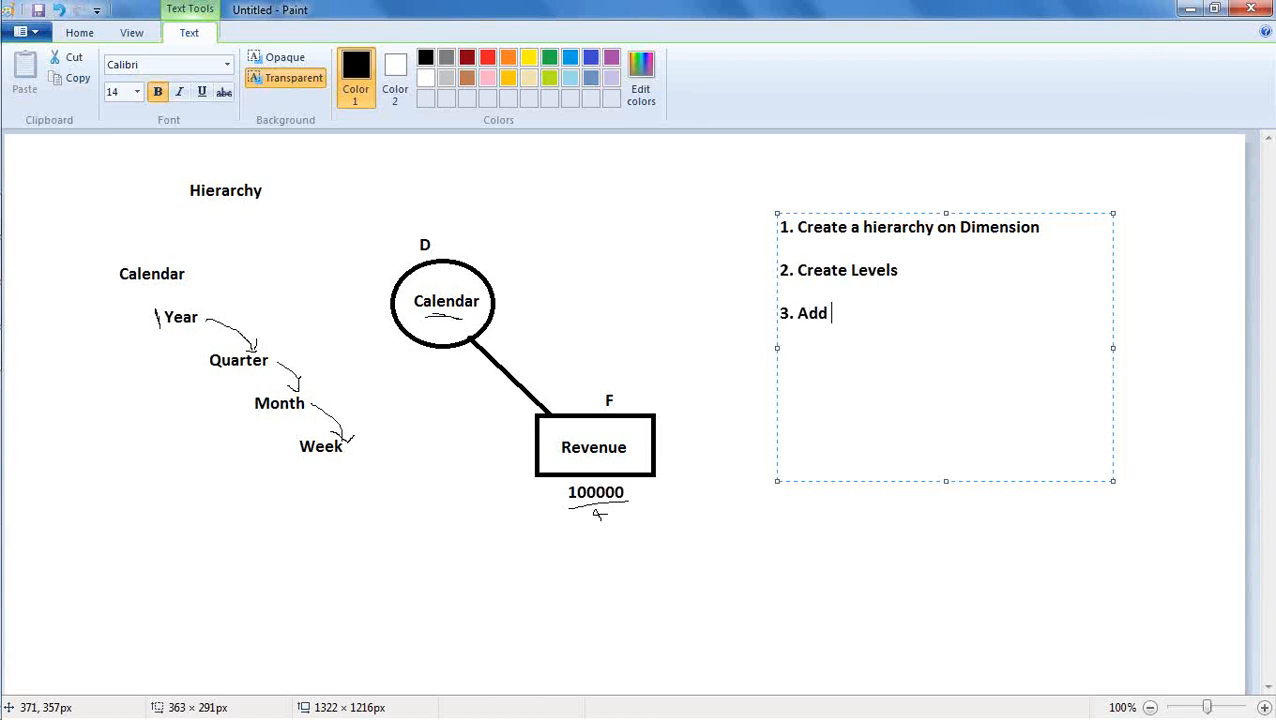
type("level columns")
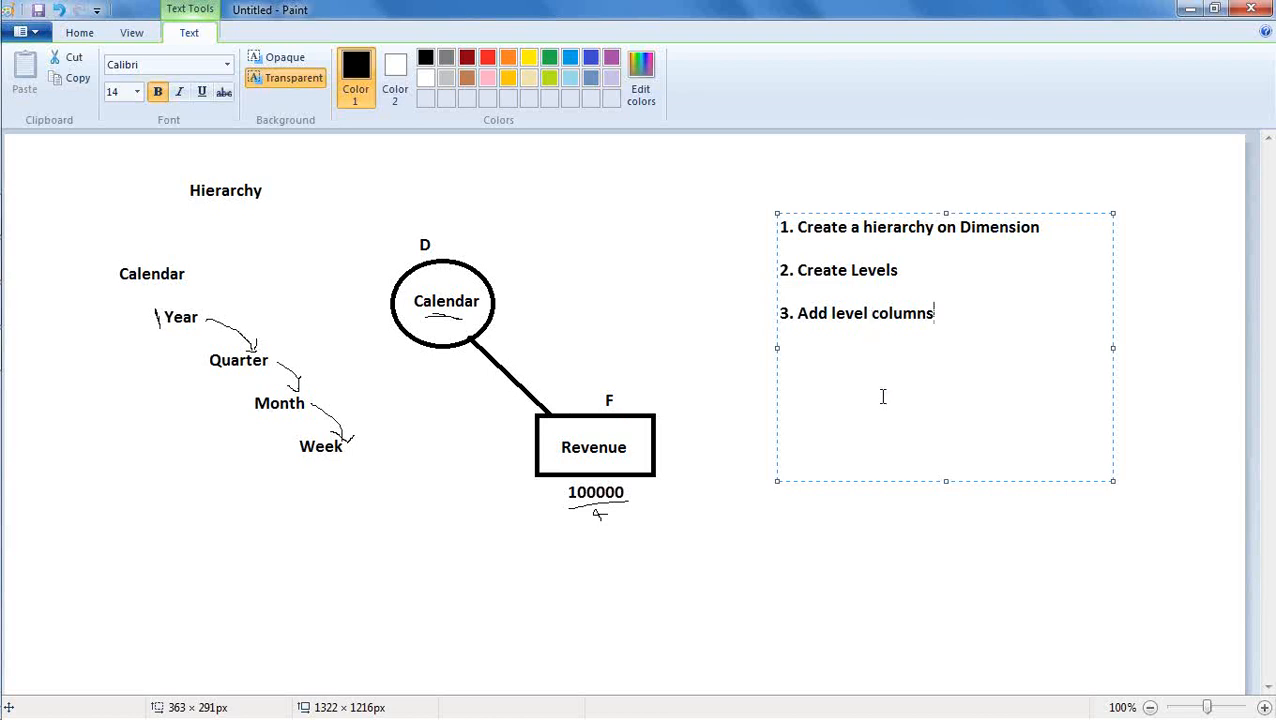
Add "4. Define Level Keys" as the fourth item and shrink the text box to fit the list closely.
key("Return")
key("Return")
type("4. Define Keys")
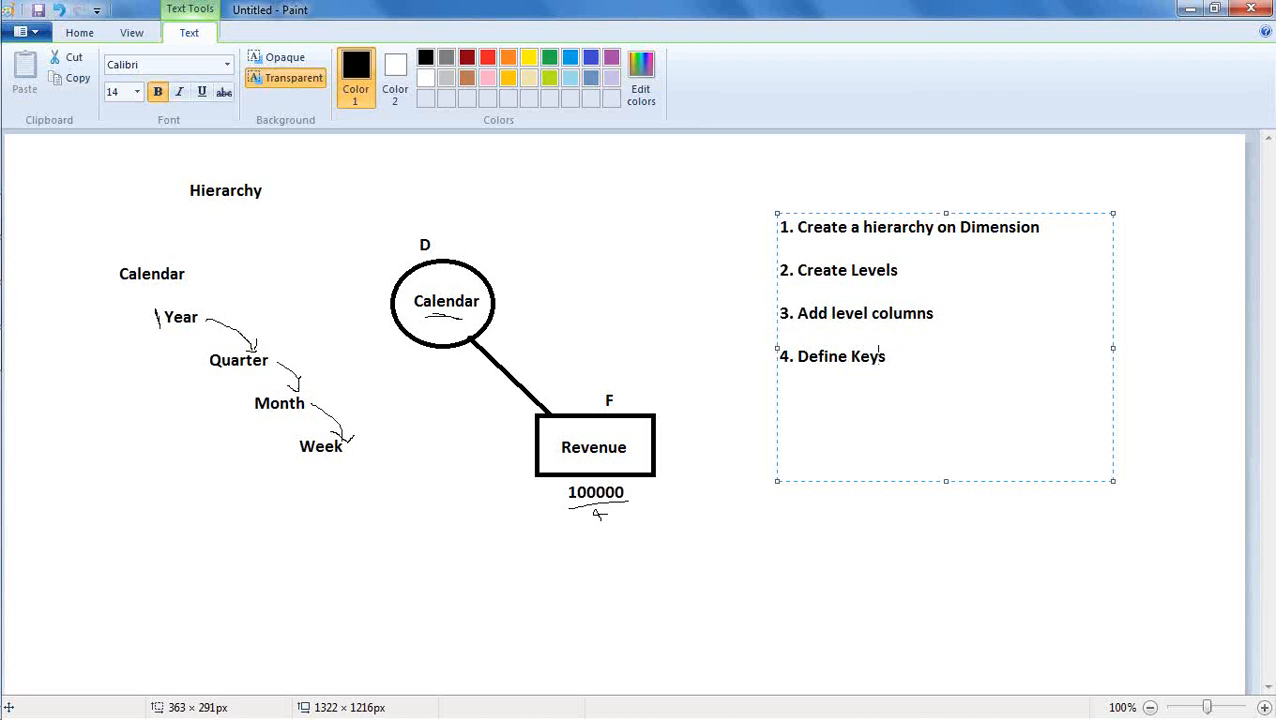
type("Level")
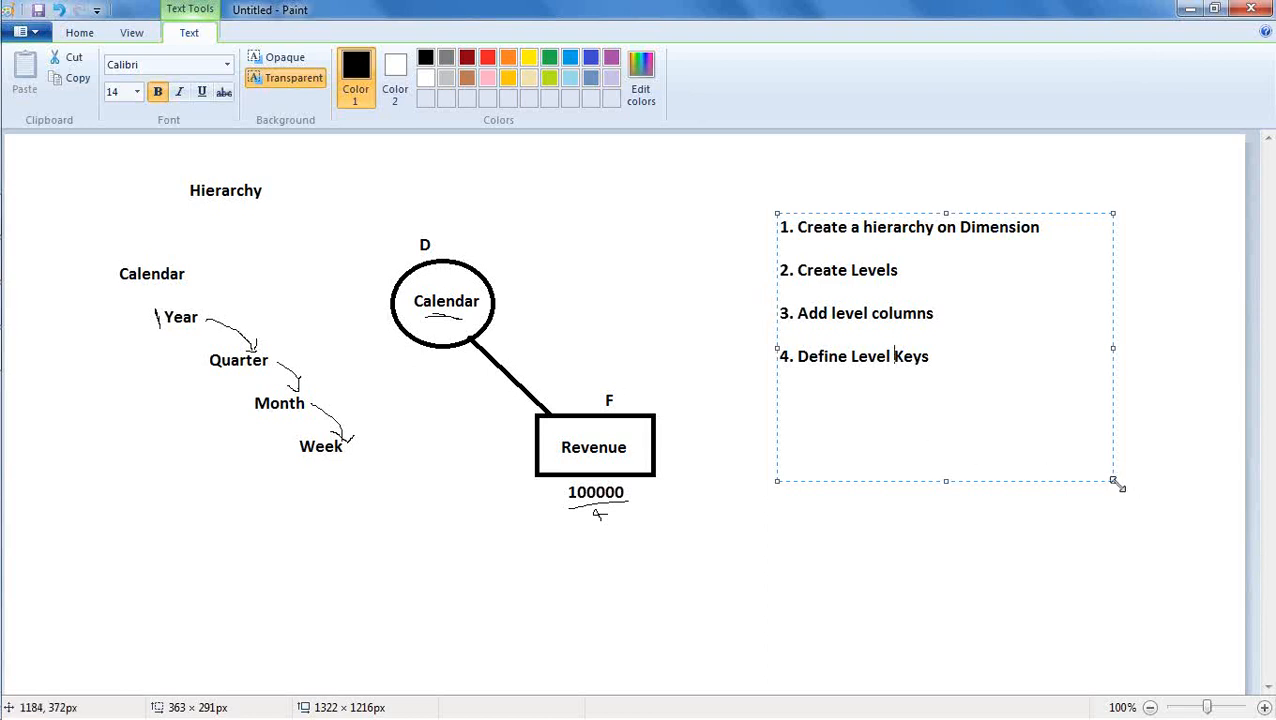
left_click_drag(1113, 482, 1057, 388)
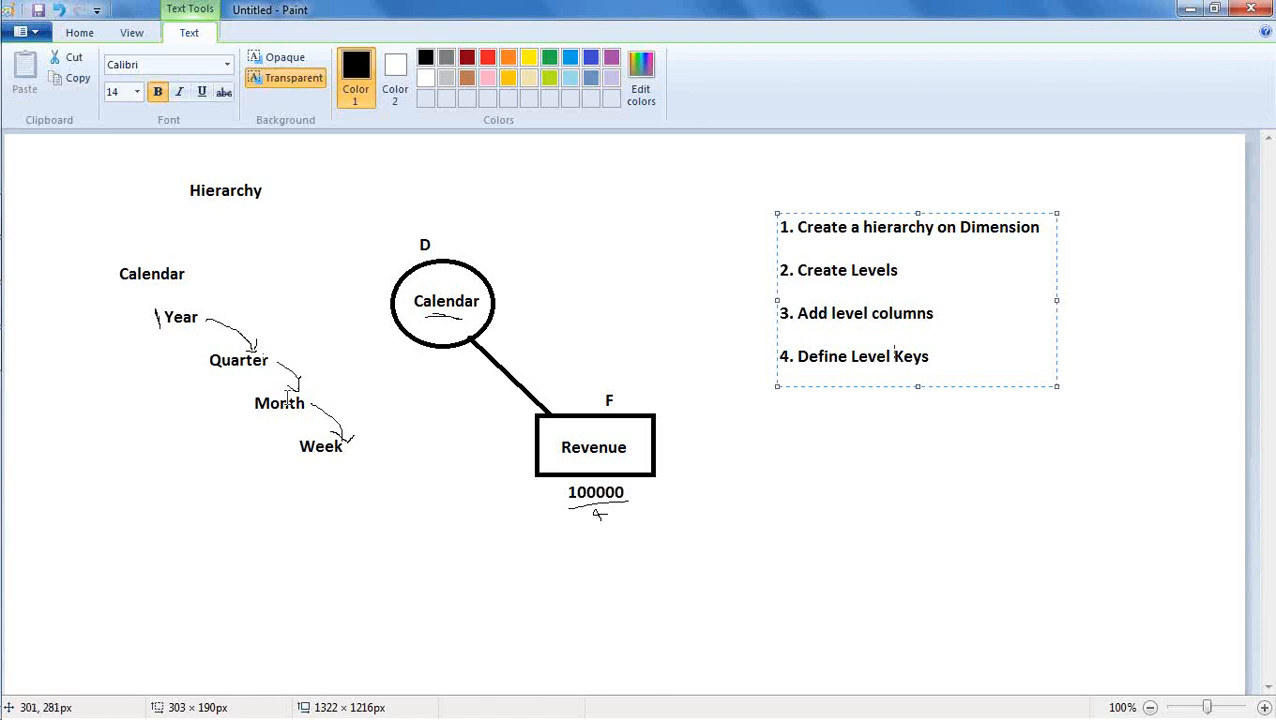
Switch to the Oracle BI Administration Tool and open the SalesRepo_002 repository offline, entering the repository password.
mouse_move(5, 80)
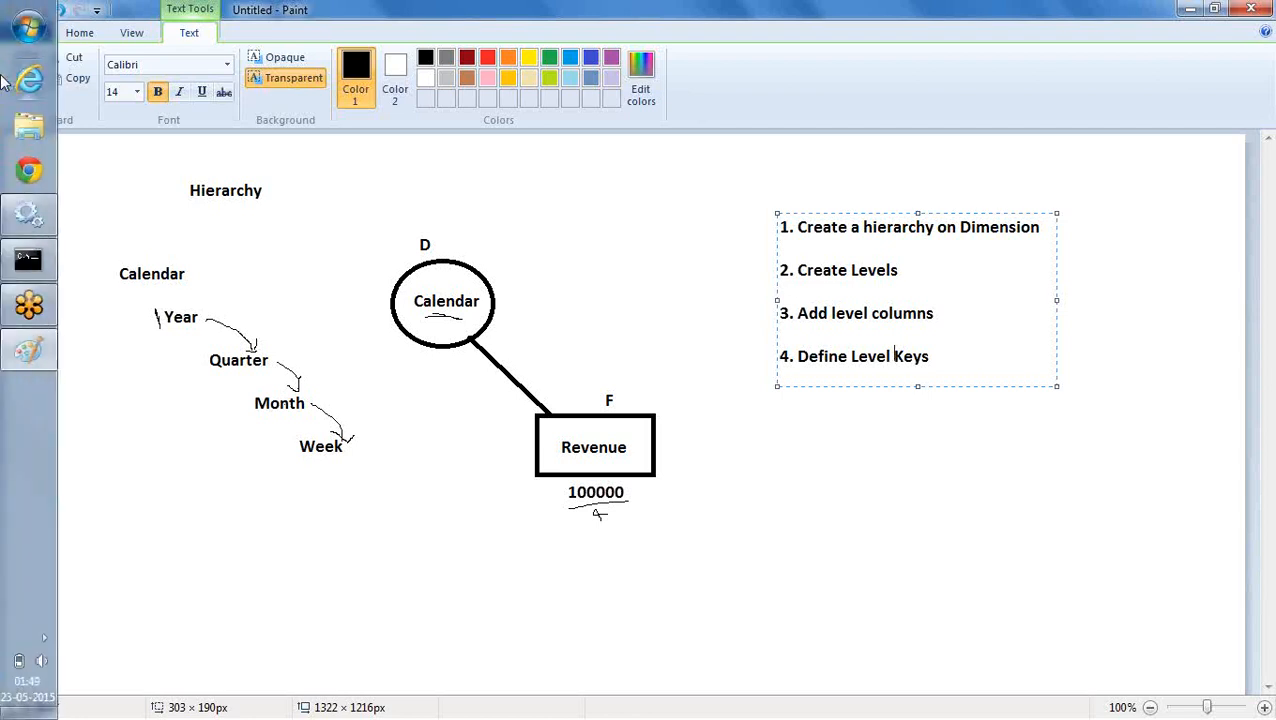
left_click(30, 35)
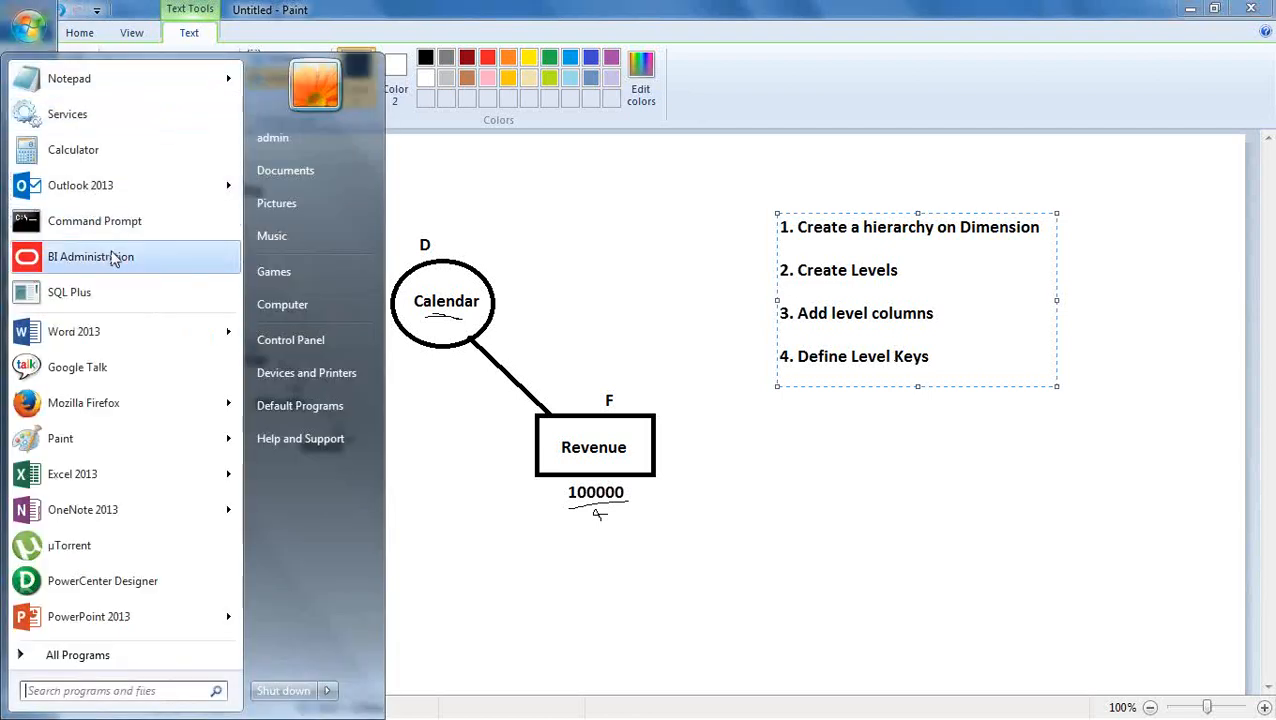
left_click(110, 257)
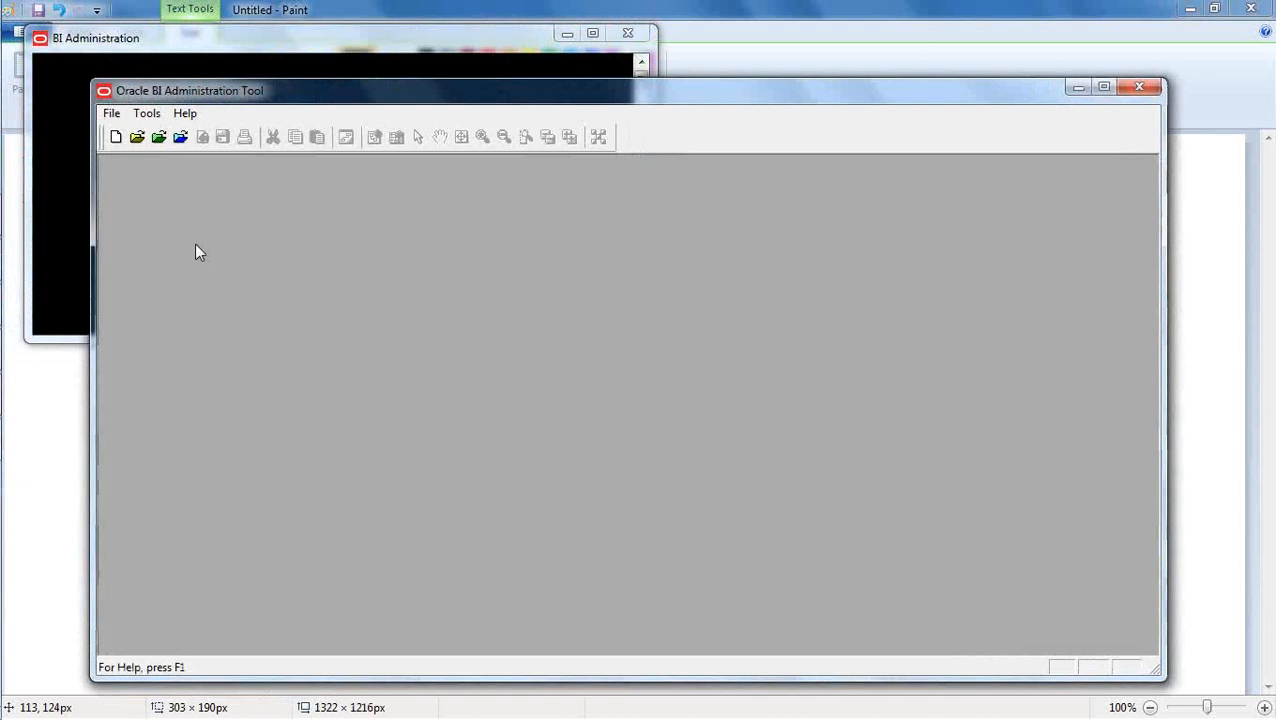
left_click(136, 141)
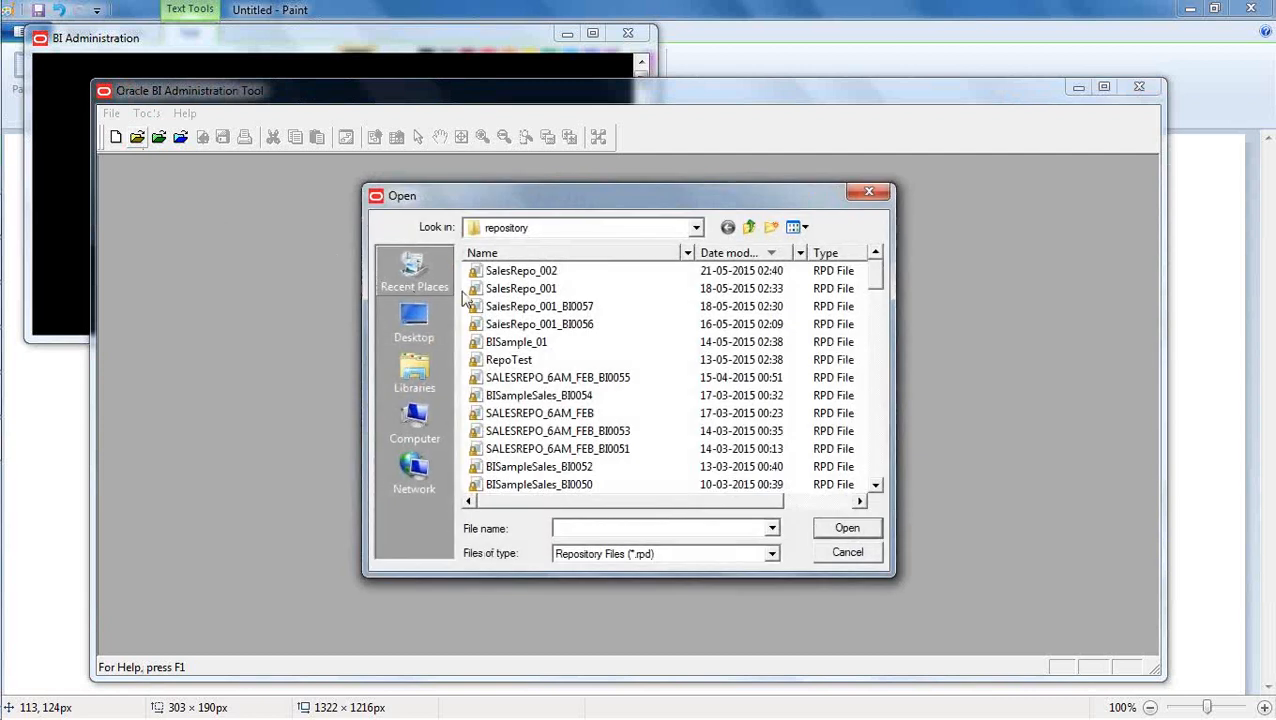
double_click(526, 272)
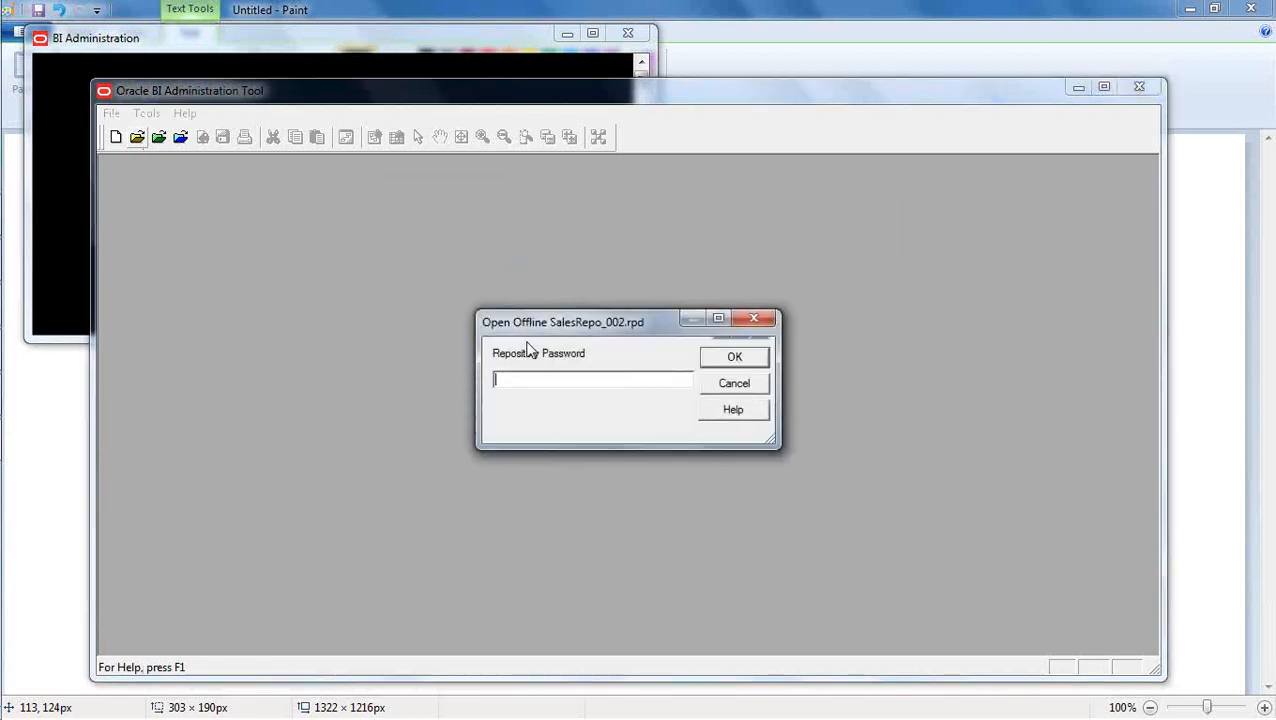
type("••••••••")
key("Return")
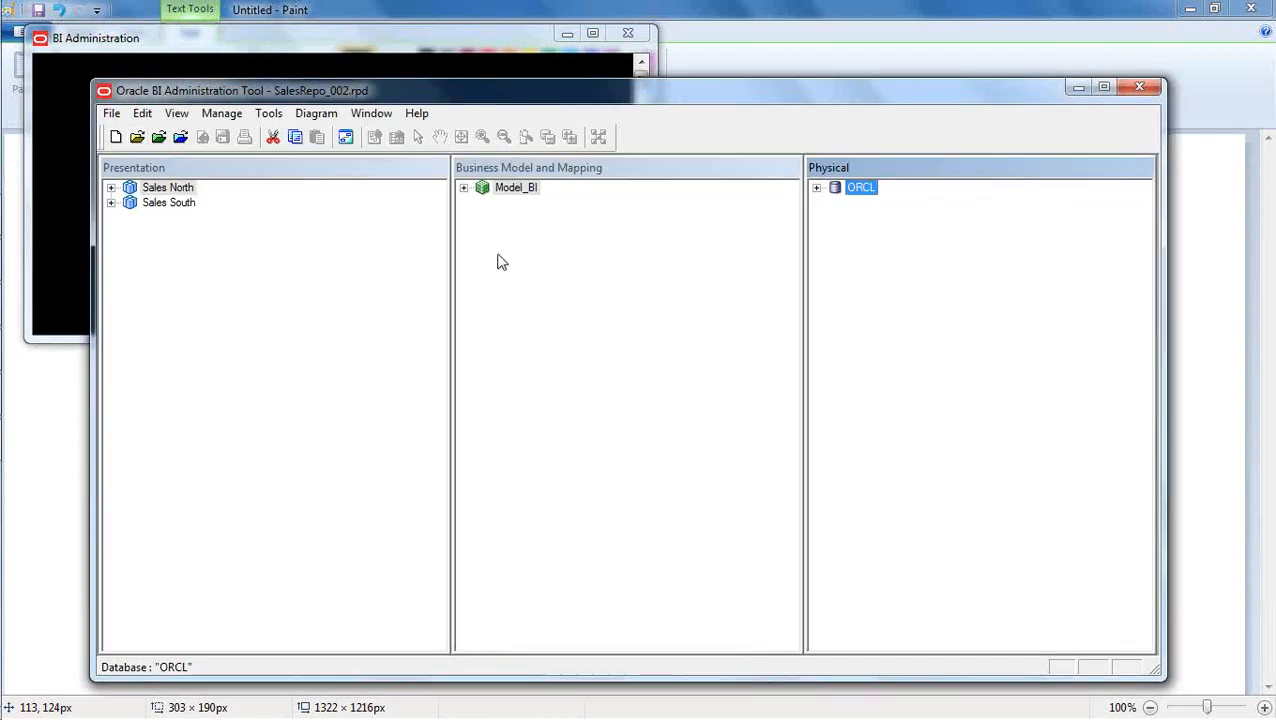
Expand the Model_BI business model and the BISAMPLE schema of the ORCL physical database to show their tables.
left_click(470, 203)
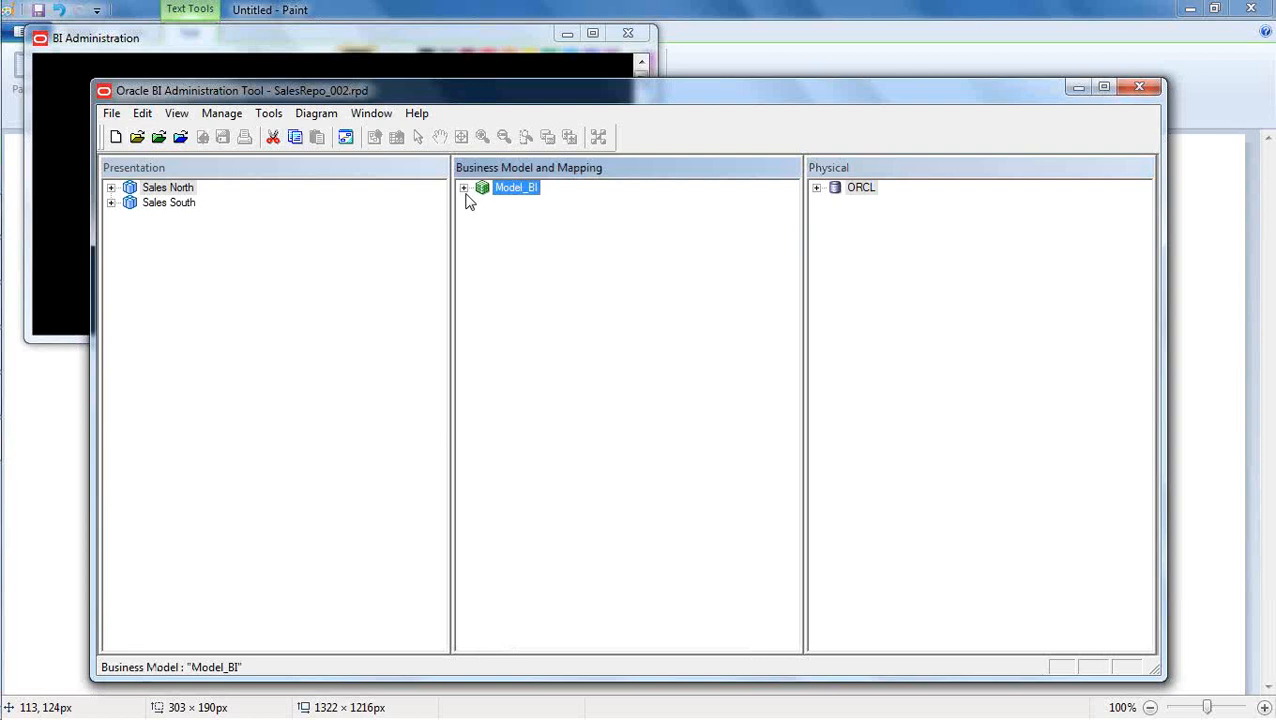
left_click(464, 188)
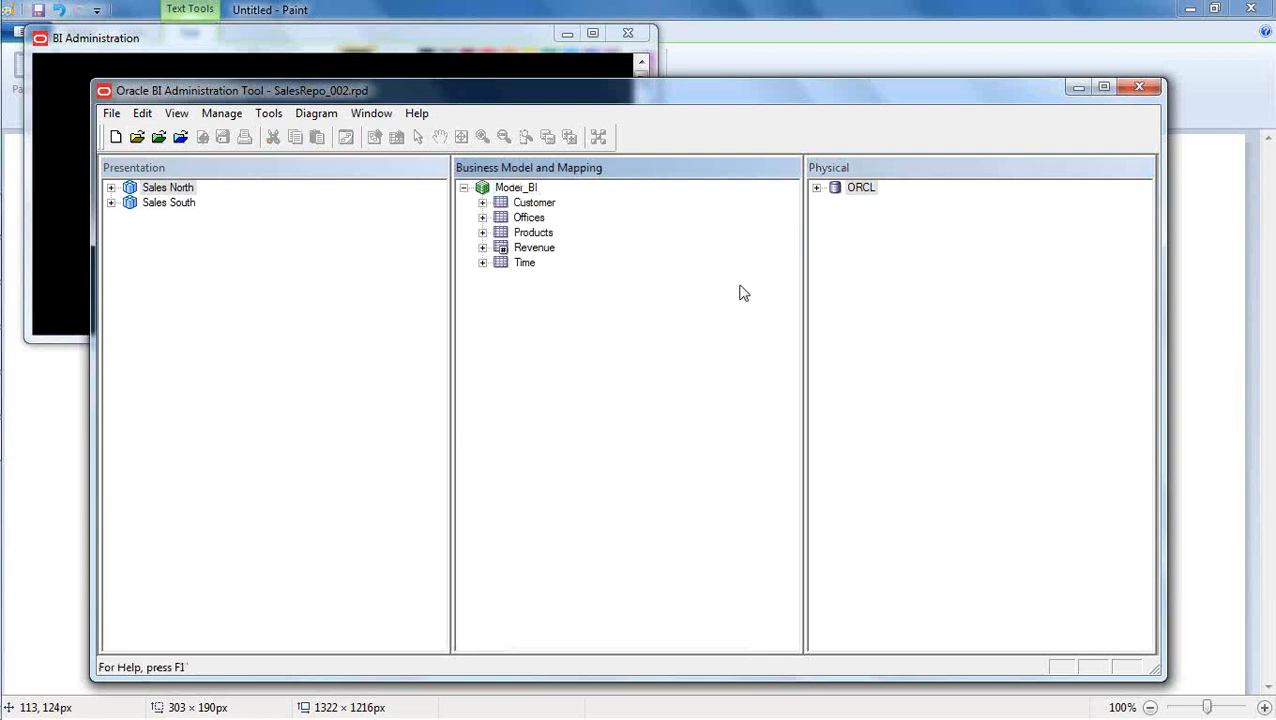
left_click(816, 189)
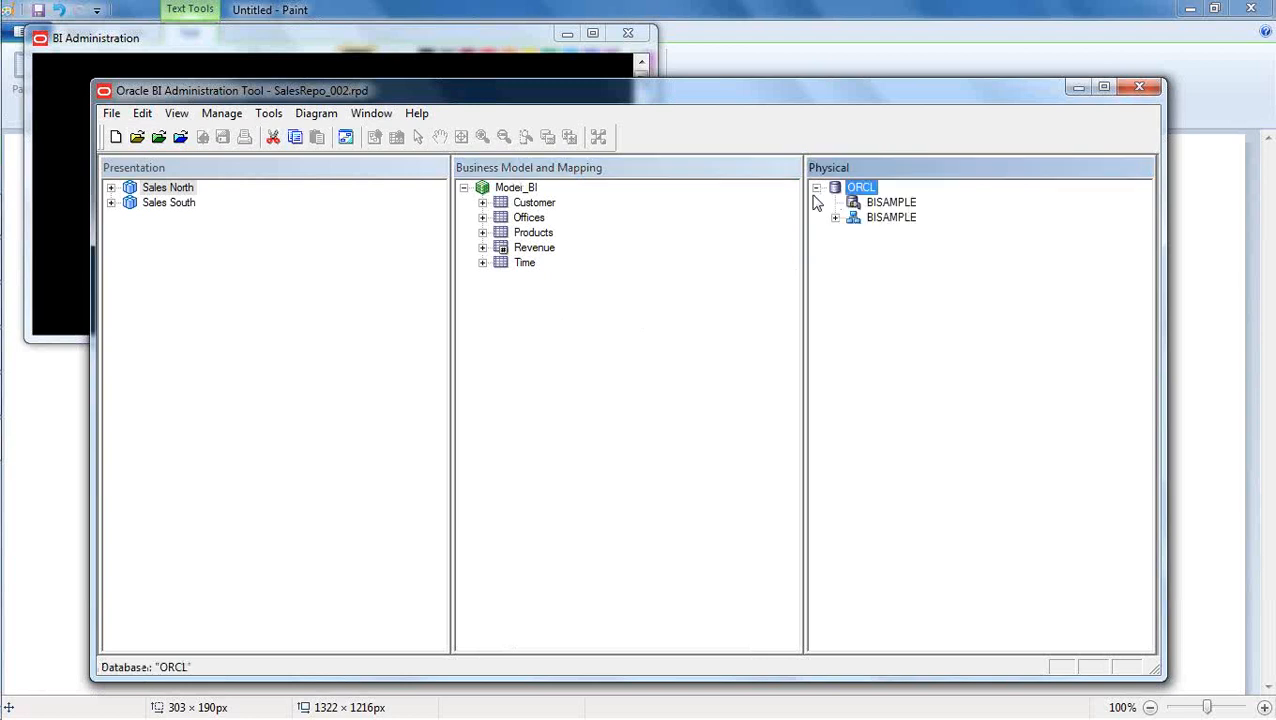
left_click(835, 218)
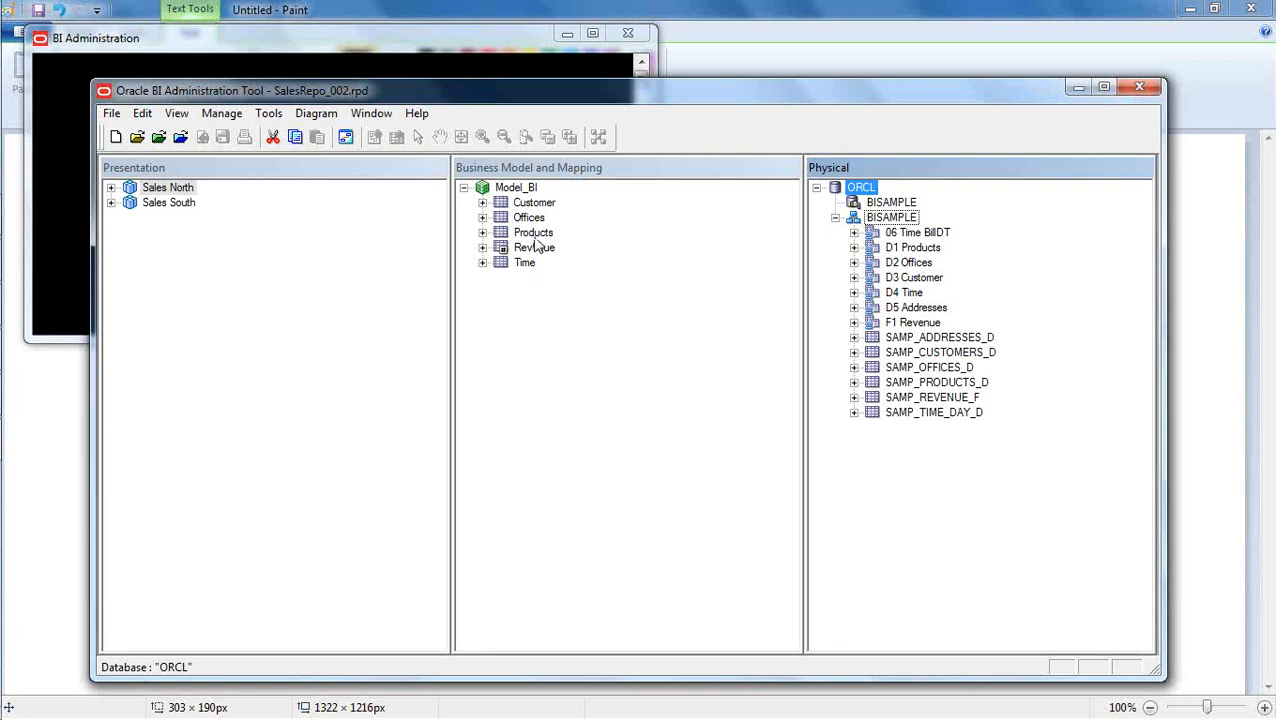
Expand the Products logical table and create a logical dimension with a level-based hierarchy from it.
left_click(484, 234)
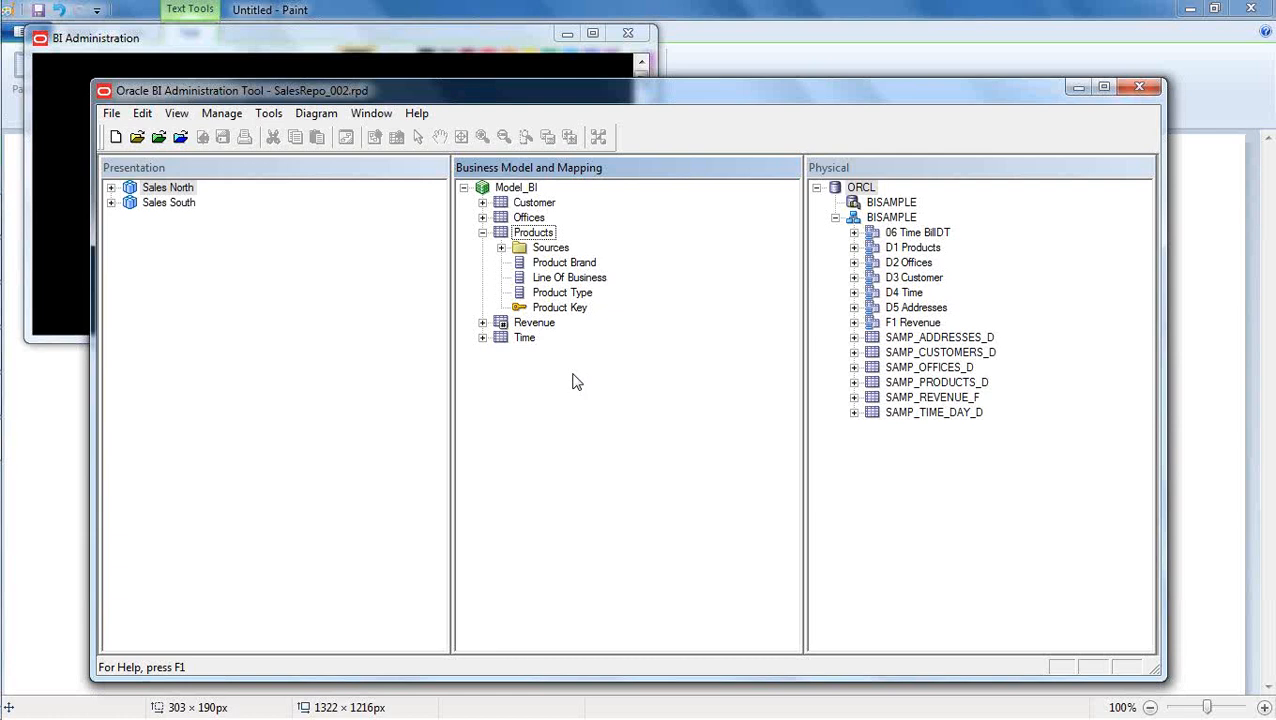
left_click(614, 408)
left_click(534, 234)
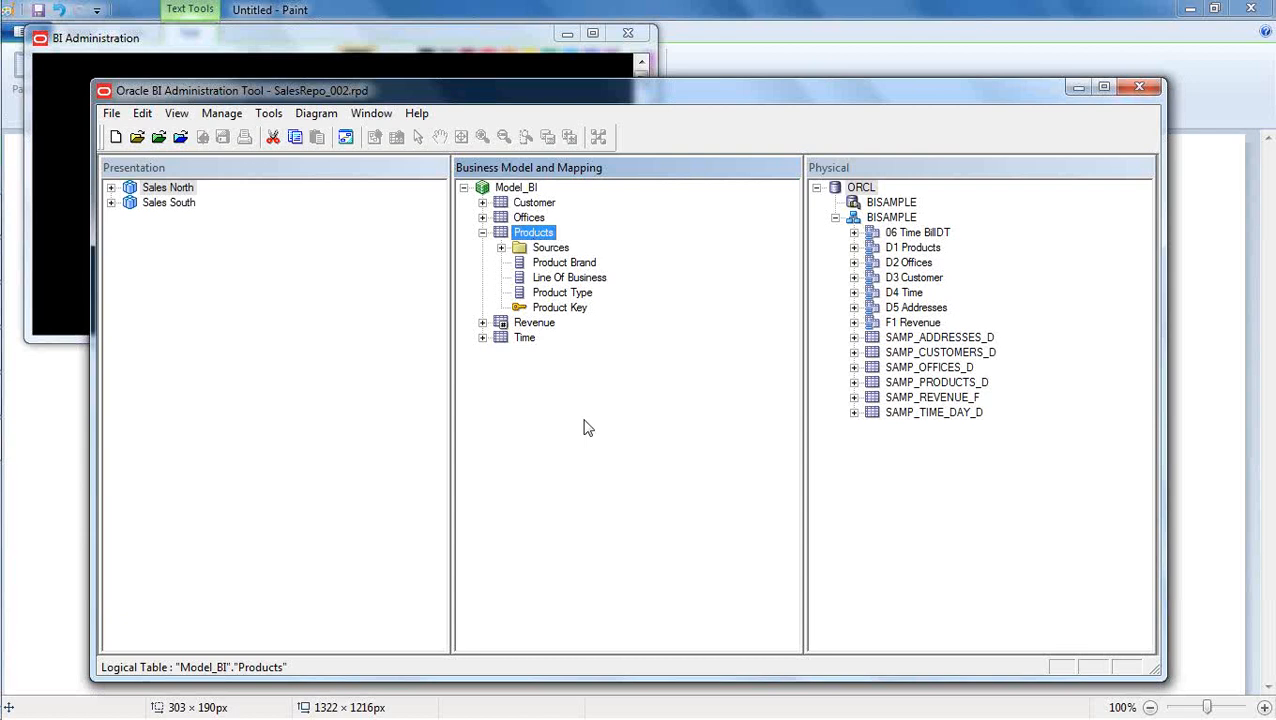
right_click(549, 243)
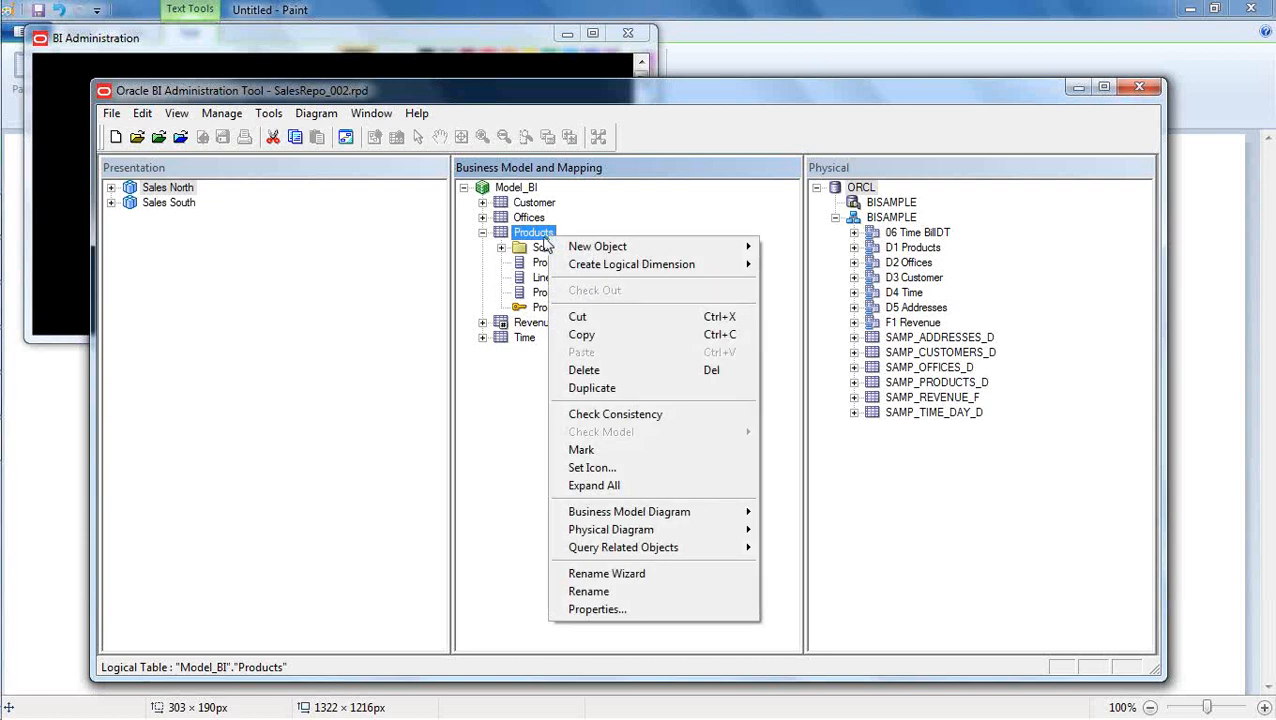
mouse_move(589, 269)
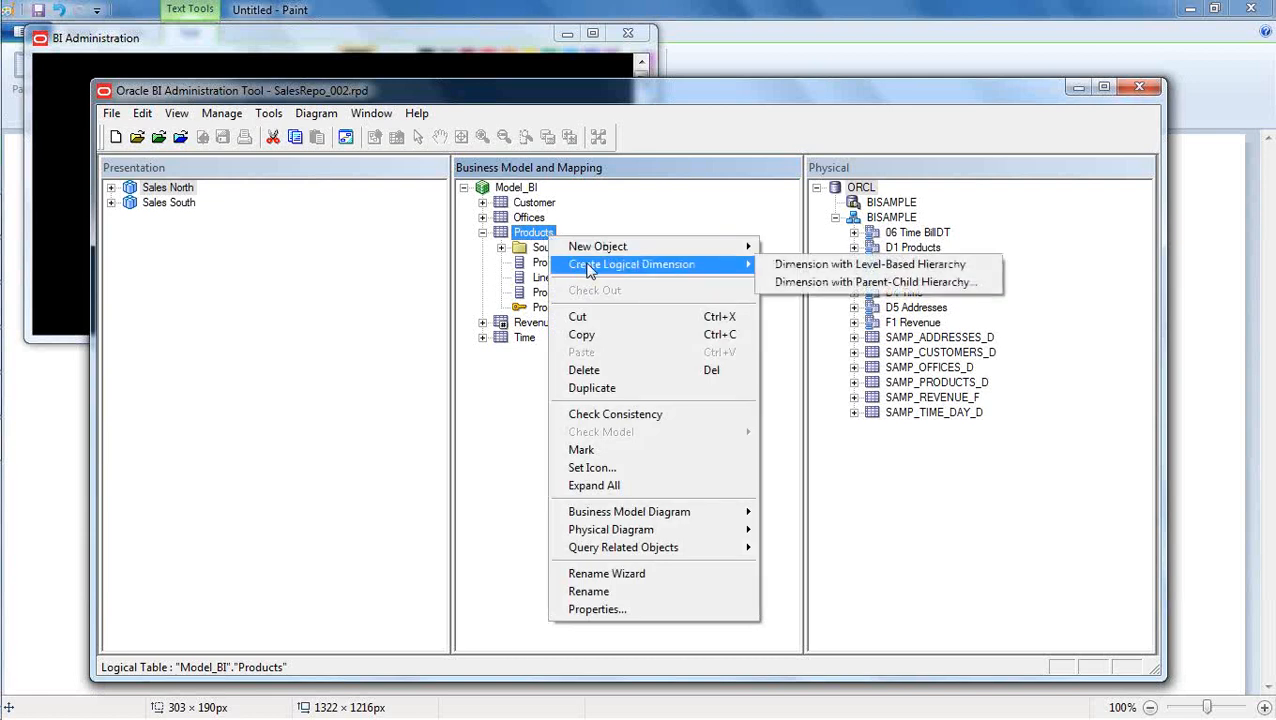
mouse_move(643, 257)
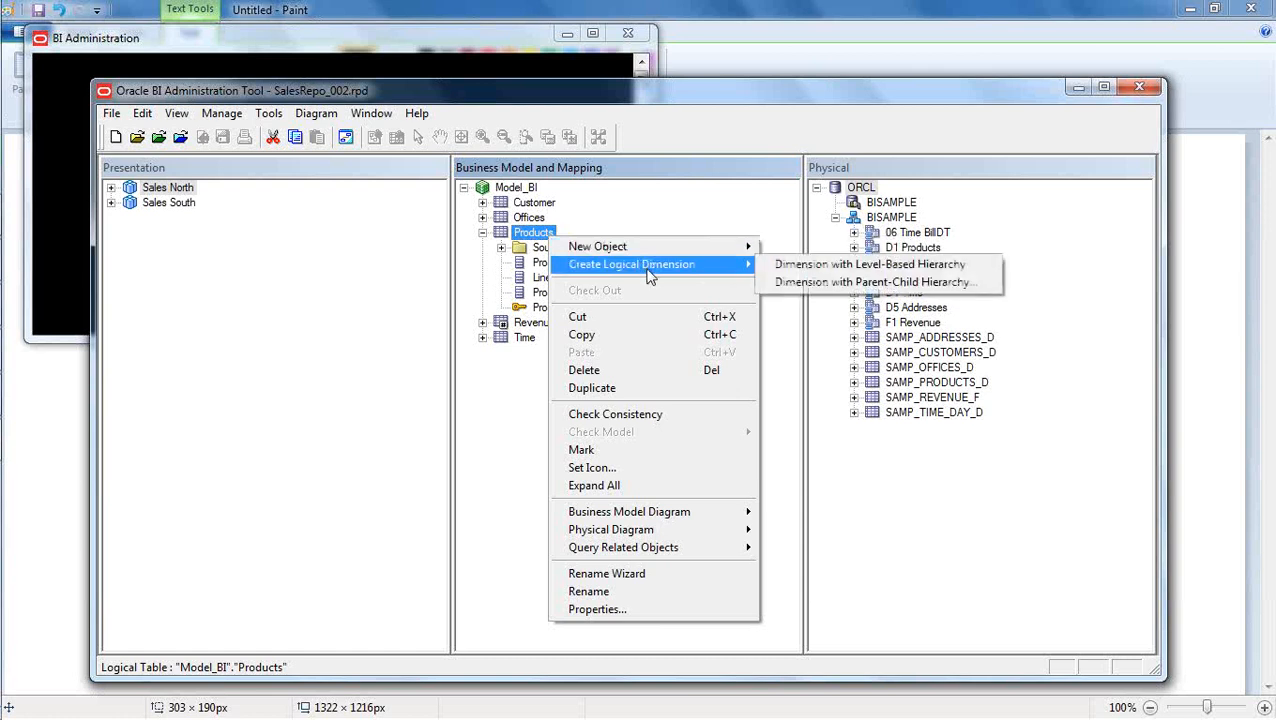
left_click(935, 266)
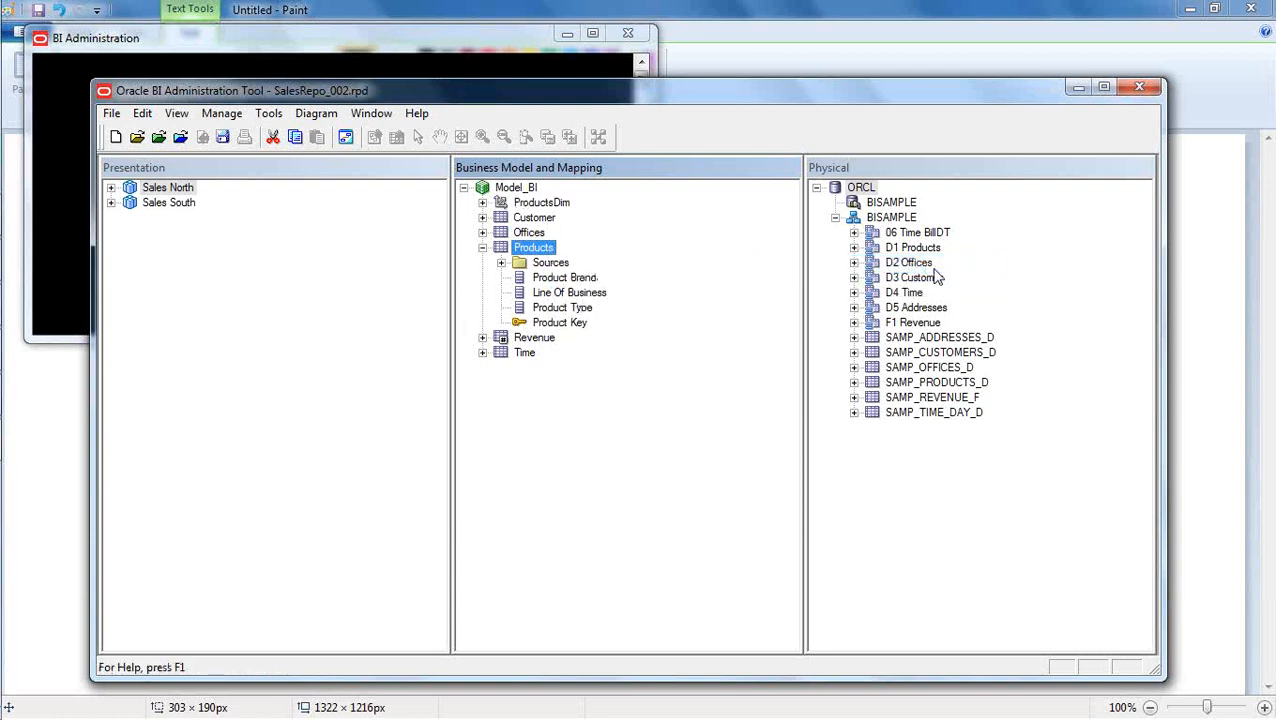
Expand ProductsDim through Products Total and Products Detail to examine the generated levels and their columns.
left_click(482, 202)
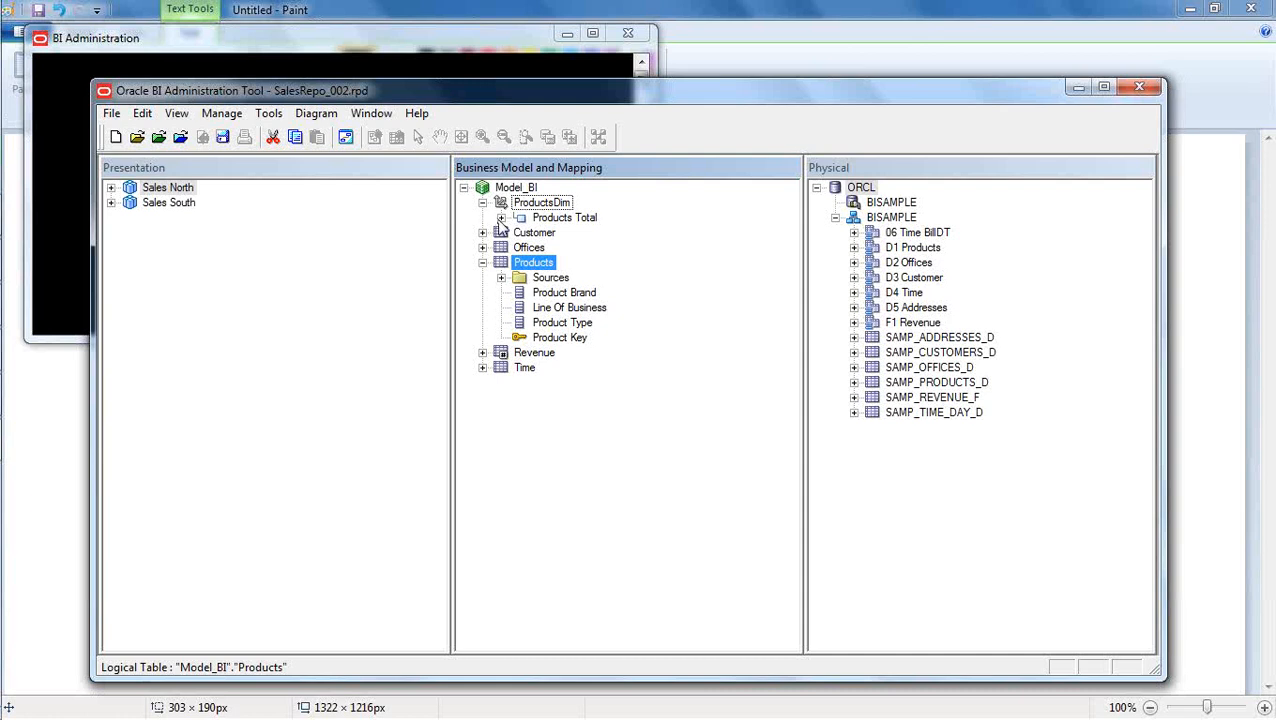
left_click(501, 218)
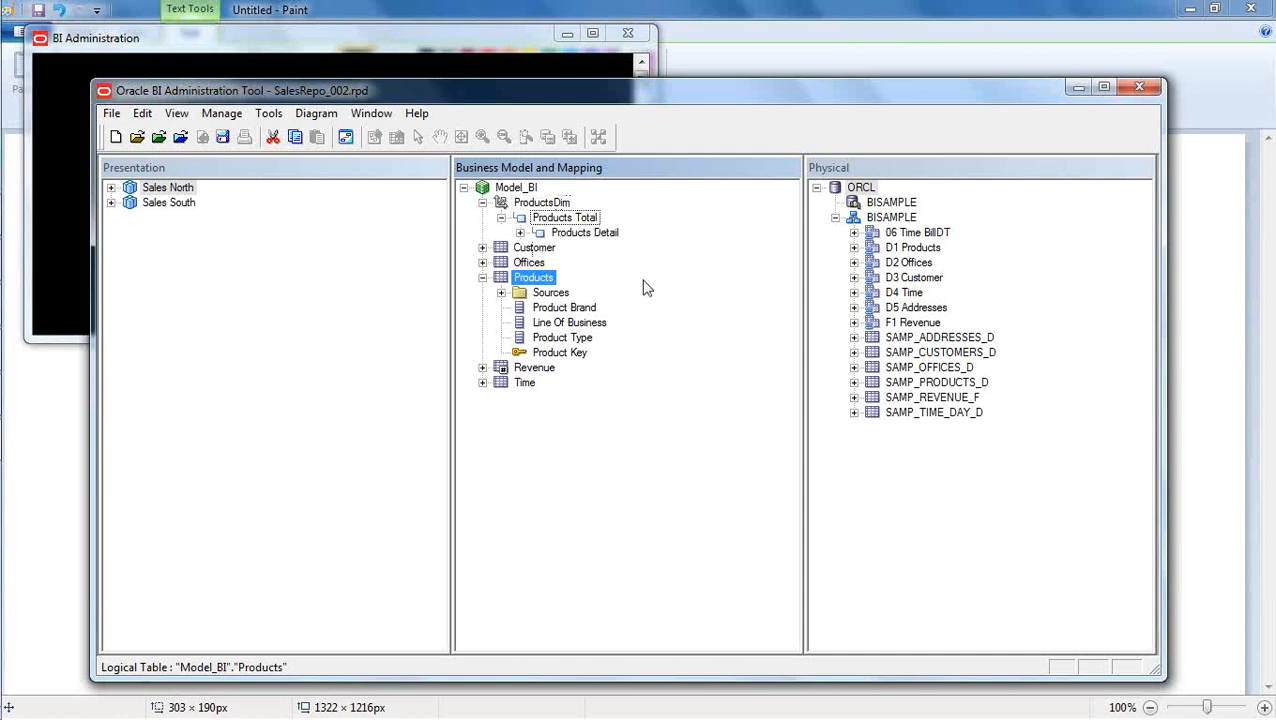
left_click(529, 262)
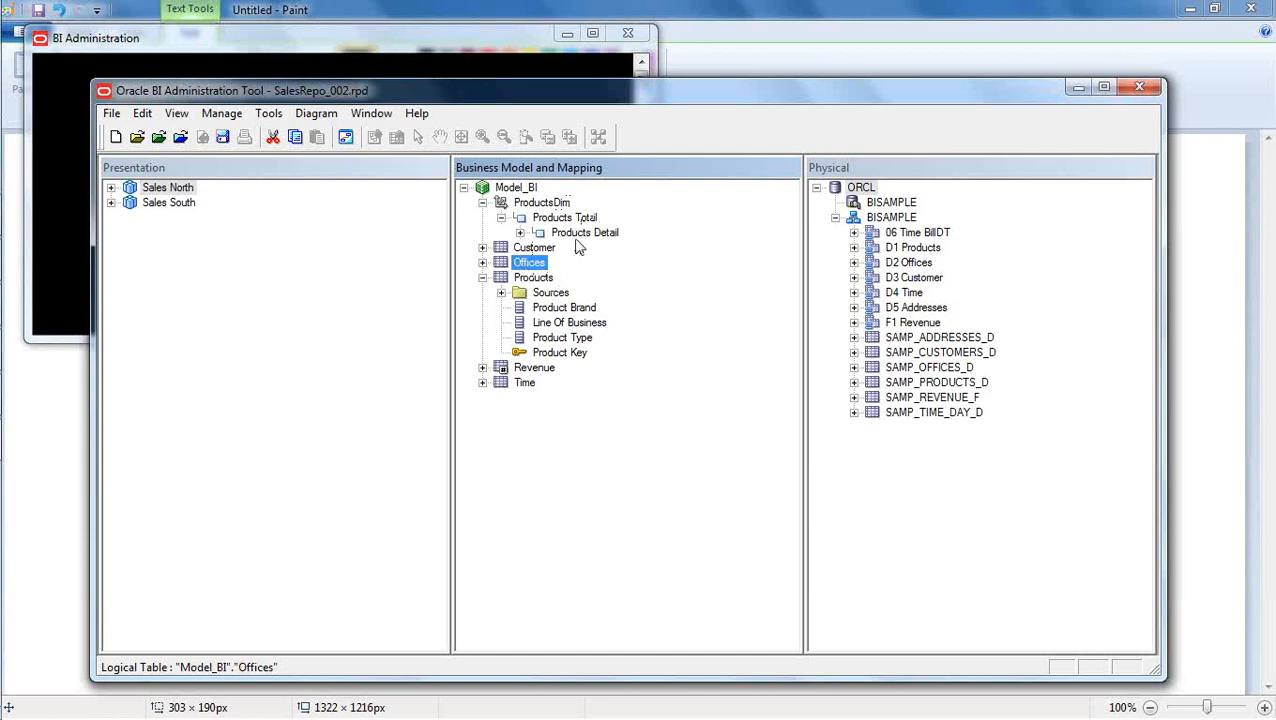
left_click(520, 233)
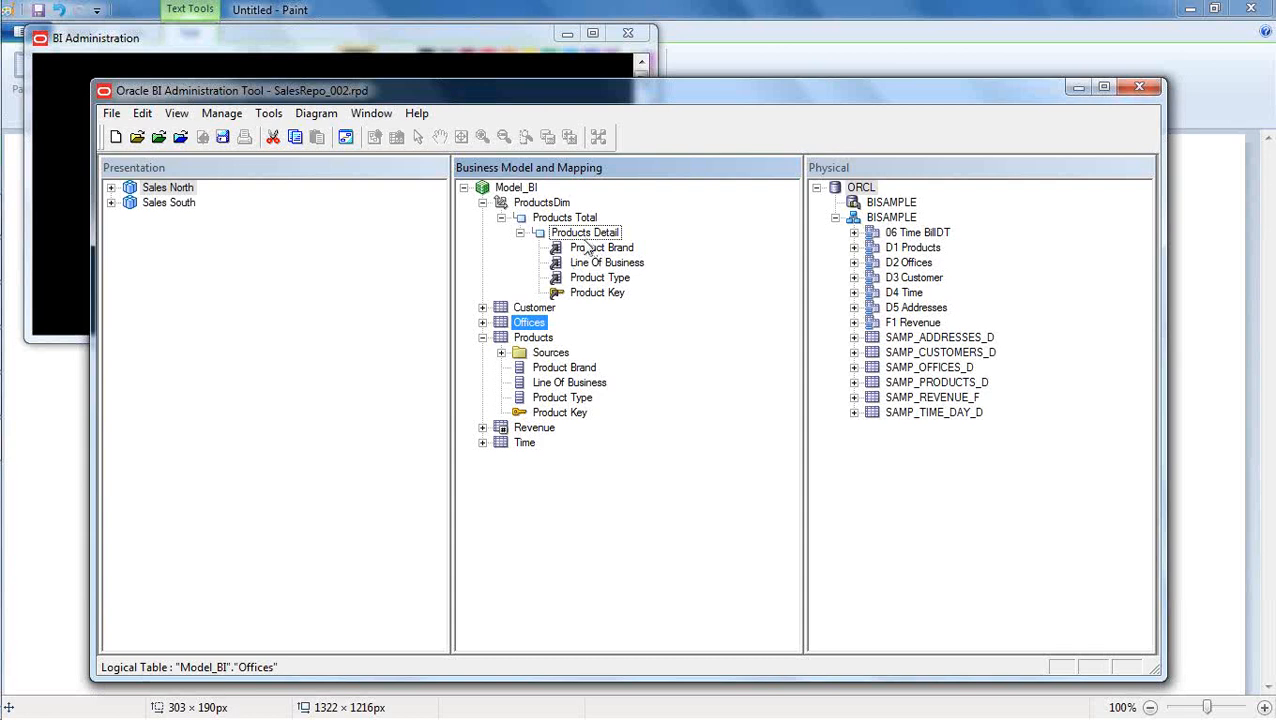
Review the numbered hierarchy steps in Paint and return to the Oracle BI Administration Tool.
mouse_move(40, 437)
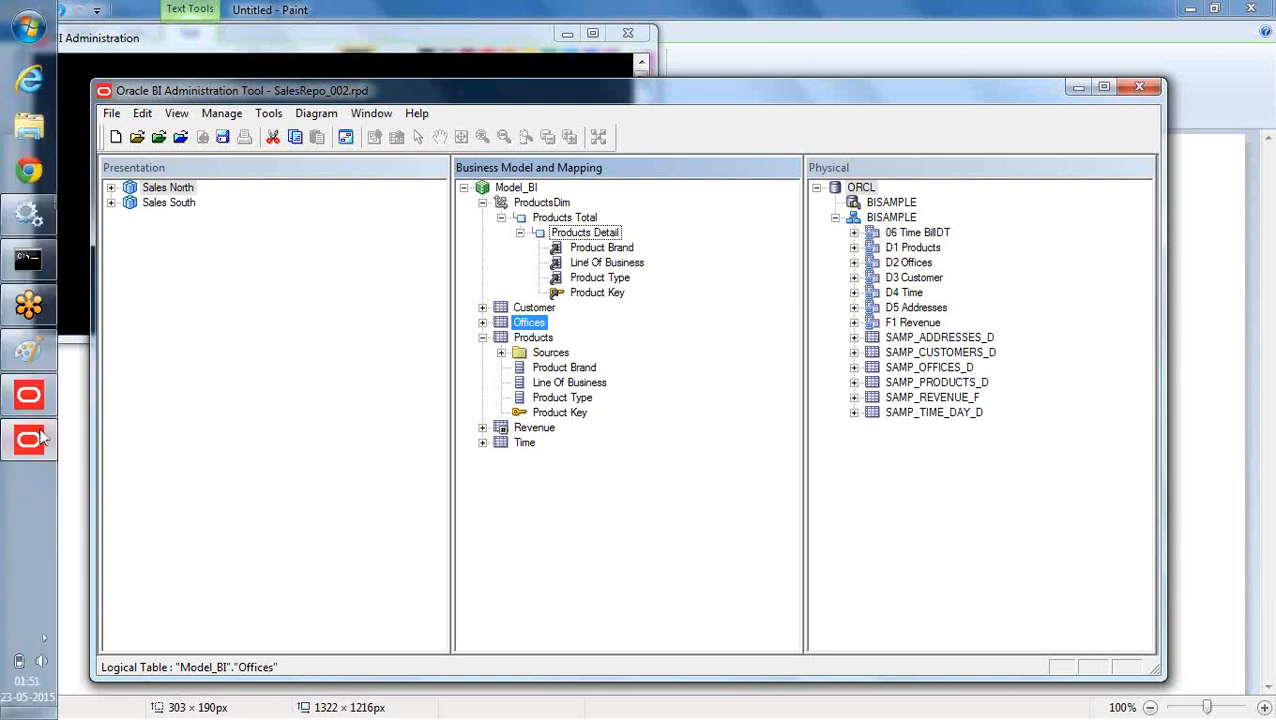
left_click(29, 349)
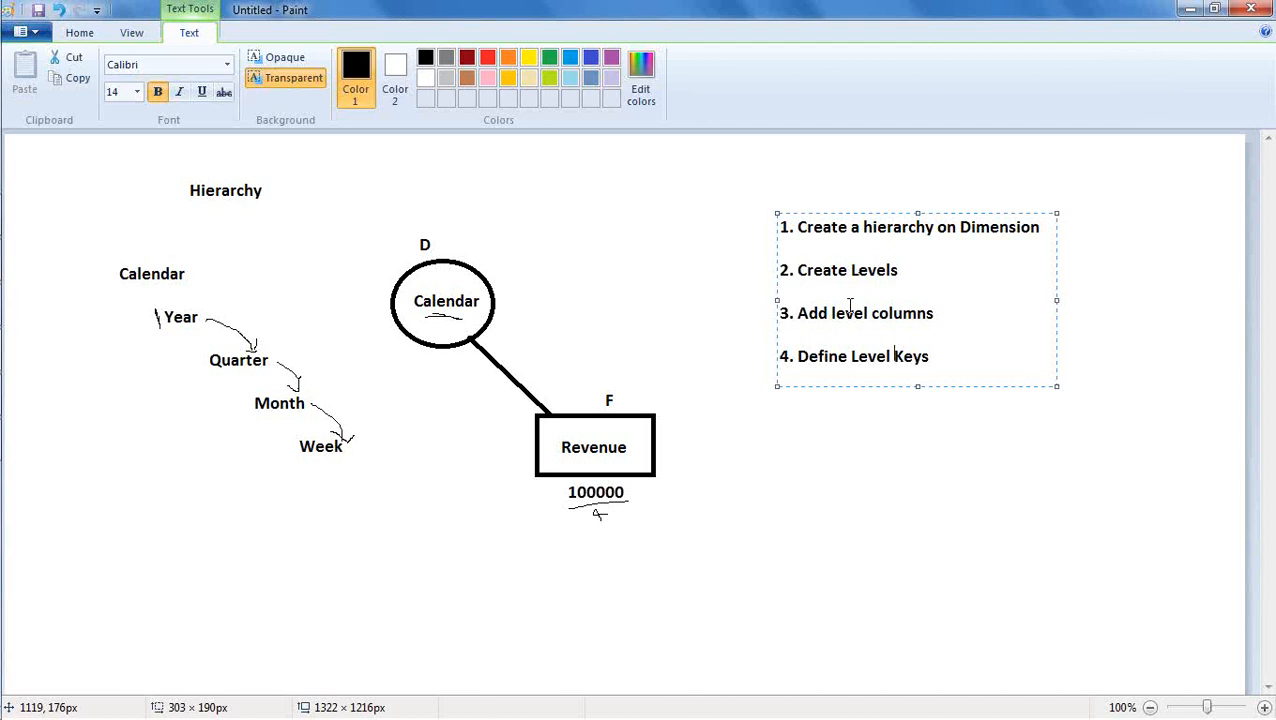
mouse_move(5, 492)
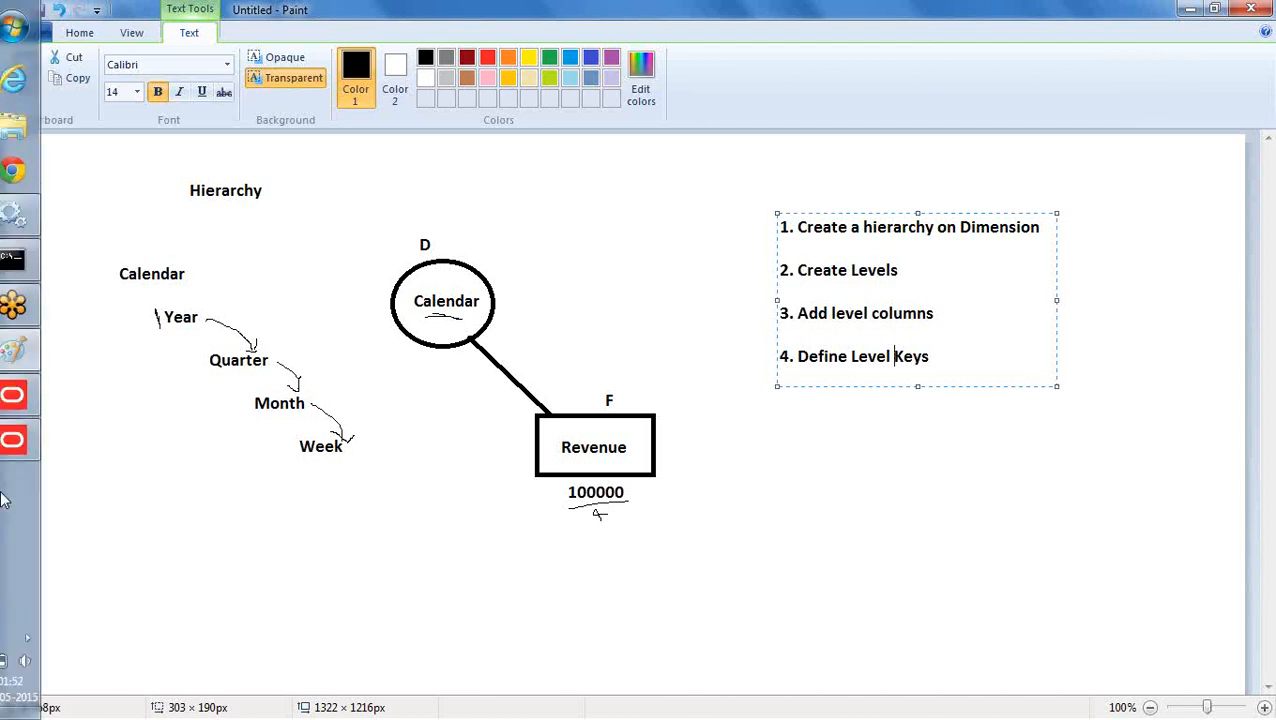
left_click(20, 448)
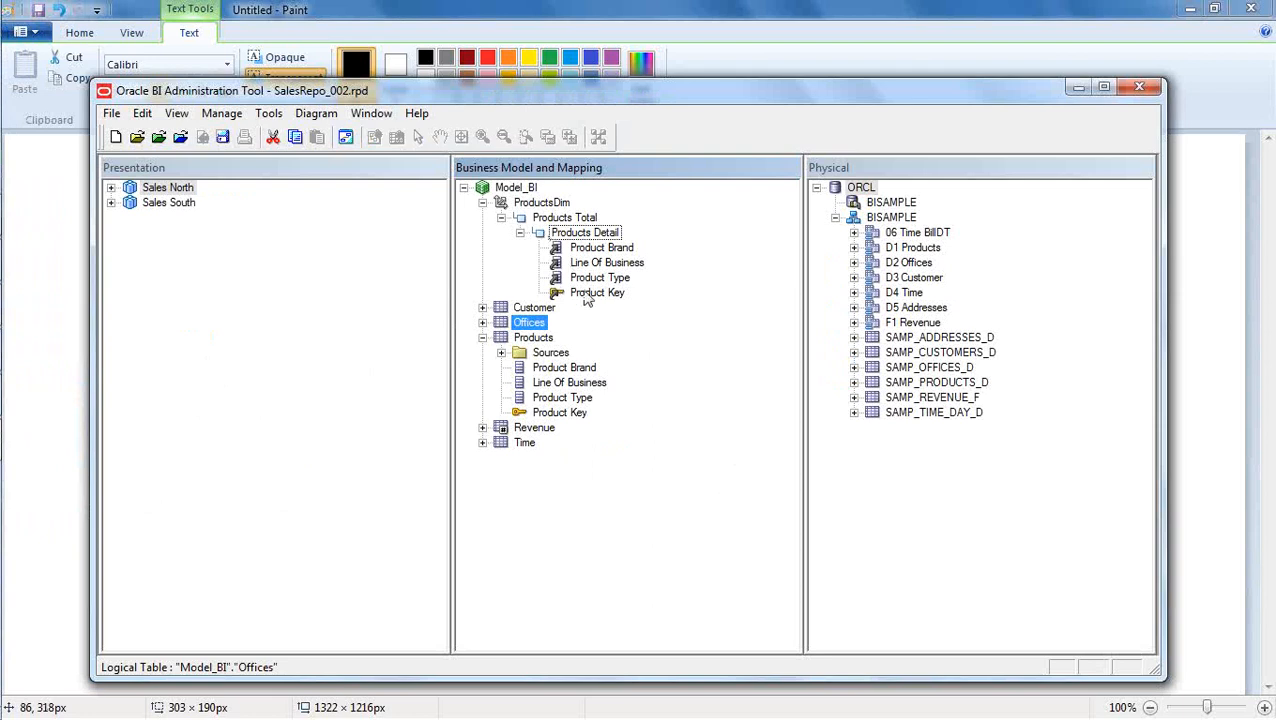
Expand the D1 Products physical table and compare its columns with the Products Total and Products Detail levels.
left_click(545, 339)
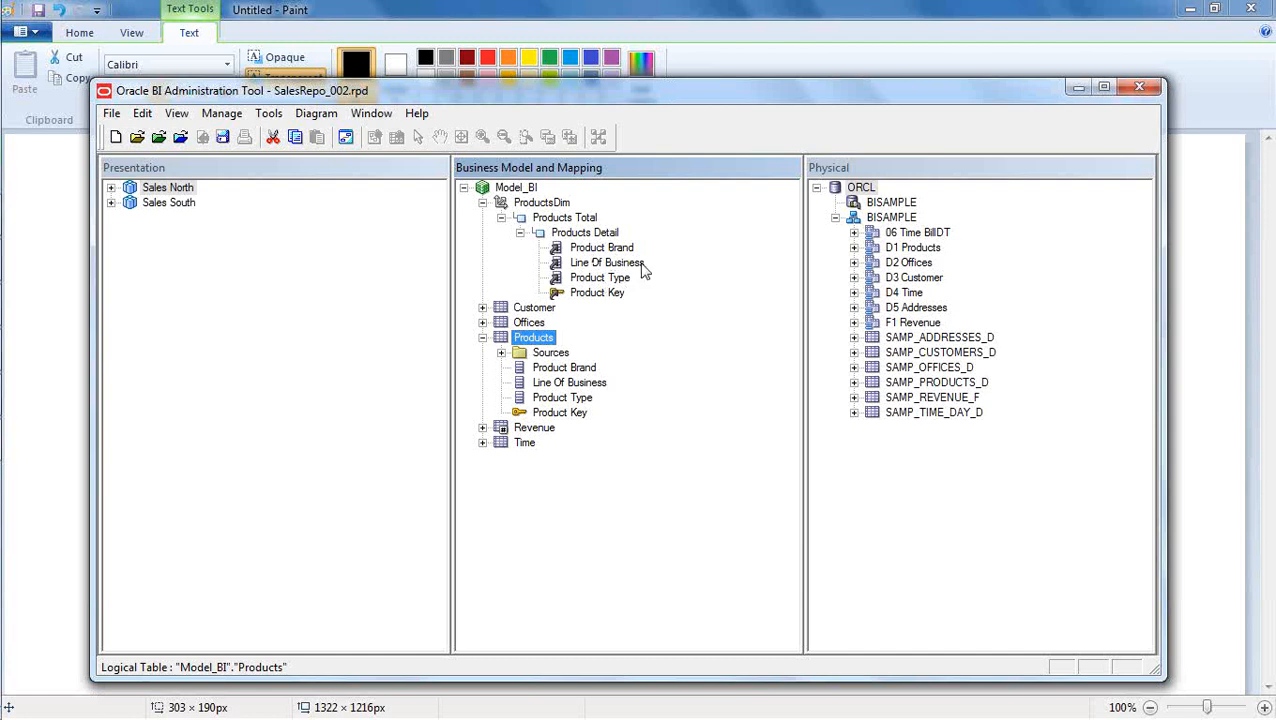
left_click(853, 247)
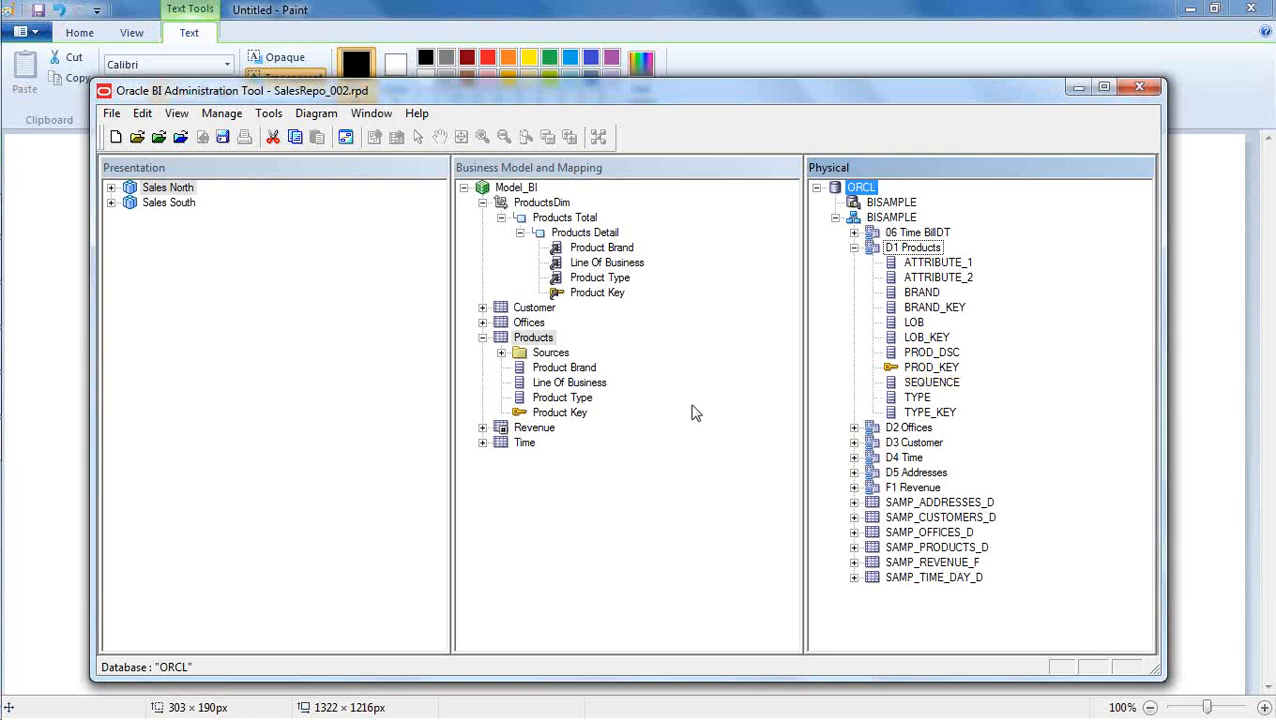
left_click(600, 222)
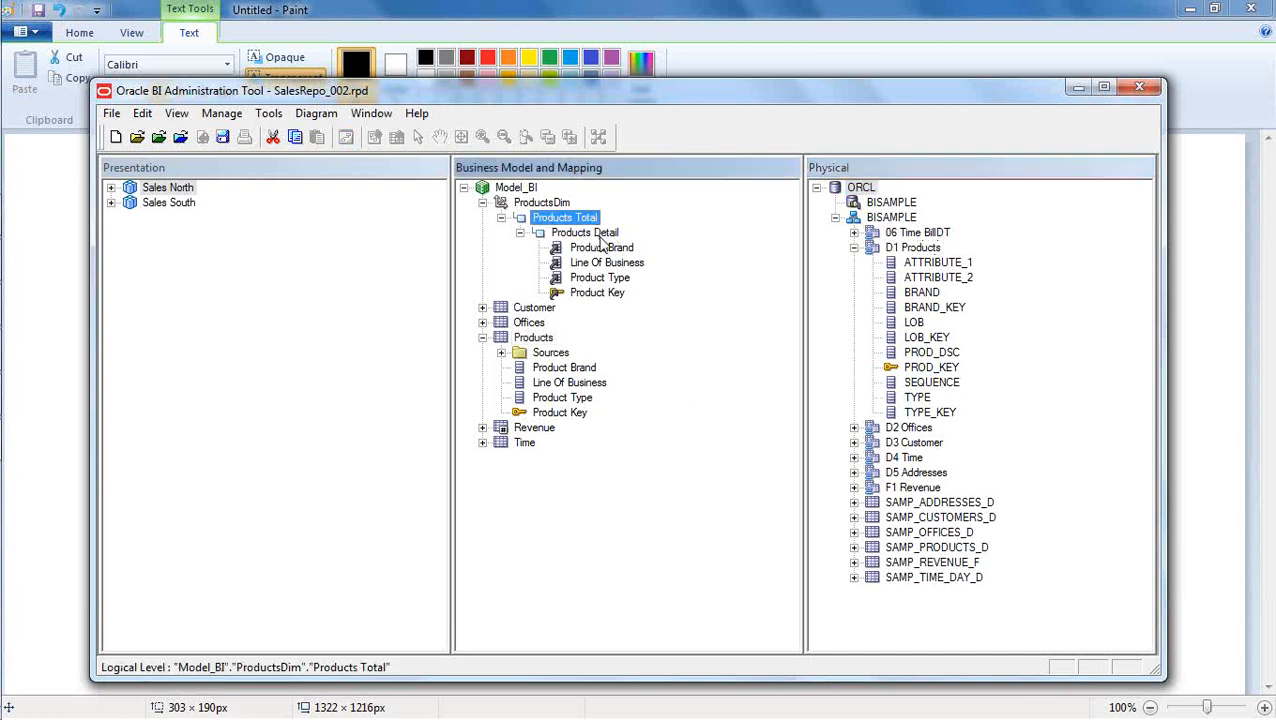
left_click(602, 233)
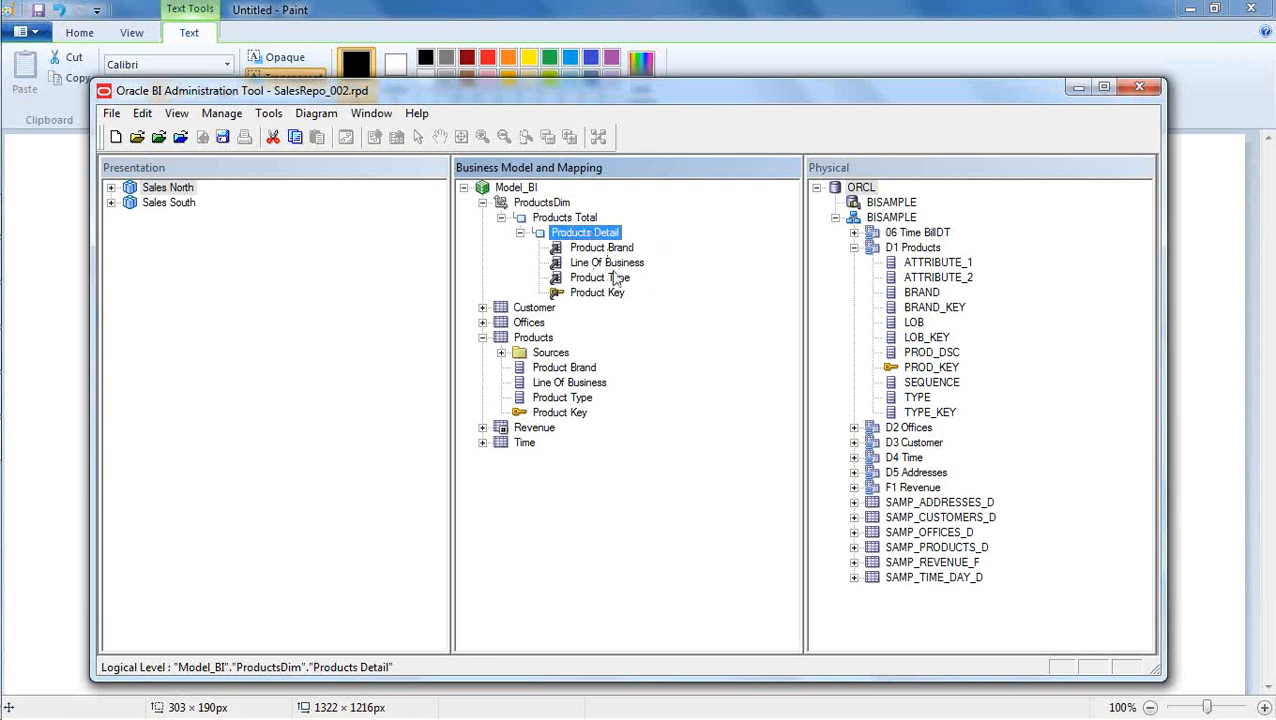
key("Up")
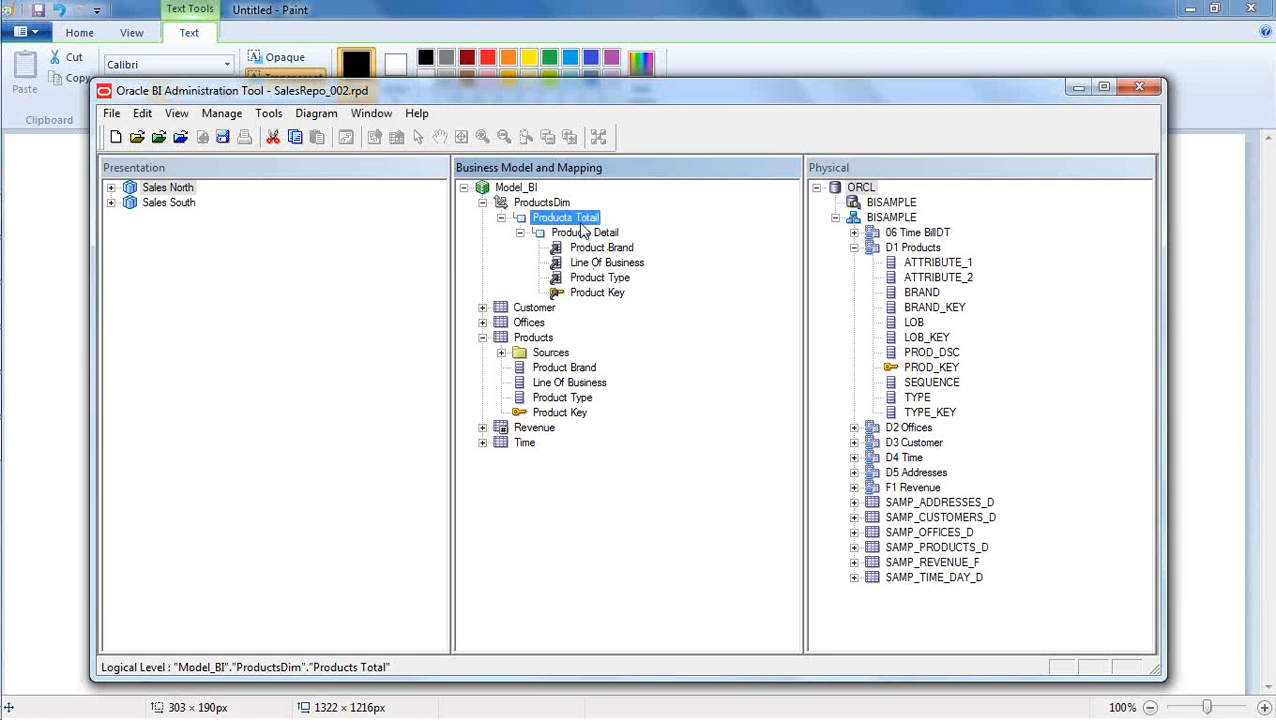
key("Down")
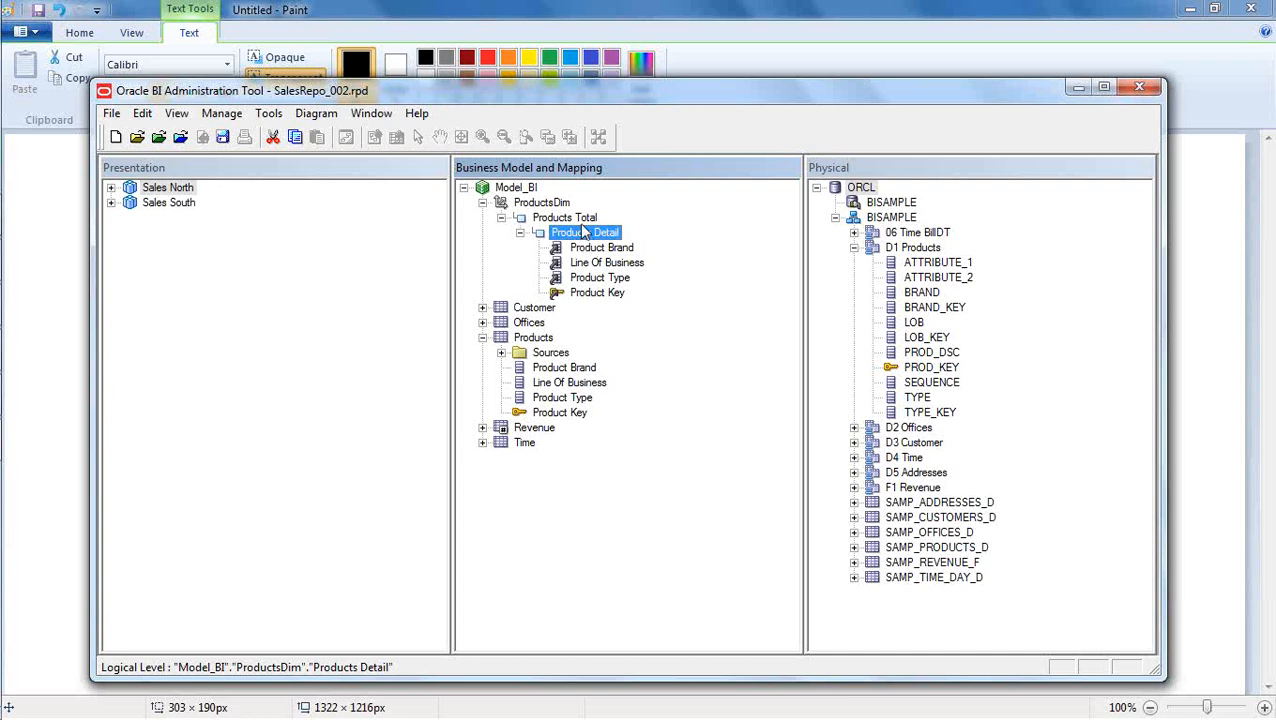
left_click(584, 222)
left_click(591, 236)
Create a child logical level named Brand under Products Total in ProductsDim.
left_click(586, 220)
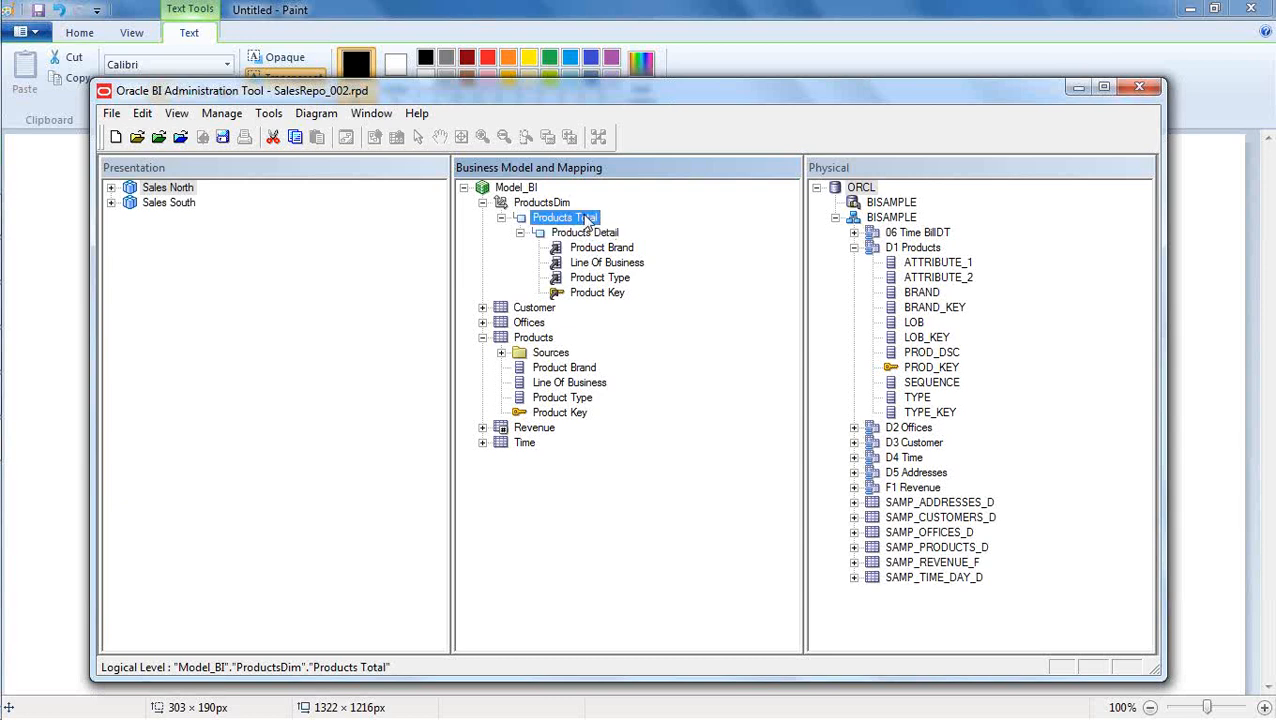
right_click(586, 220)
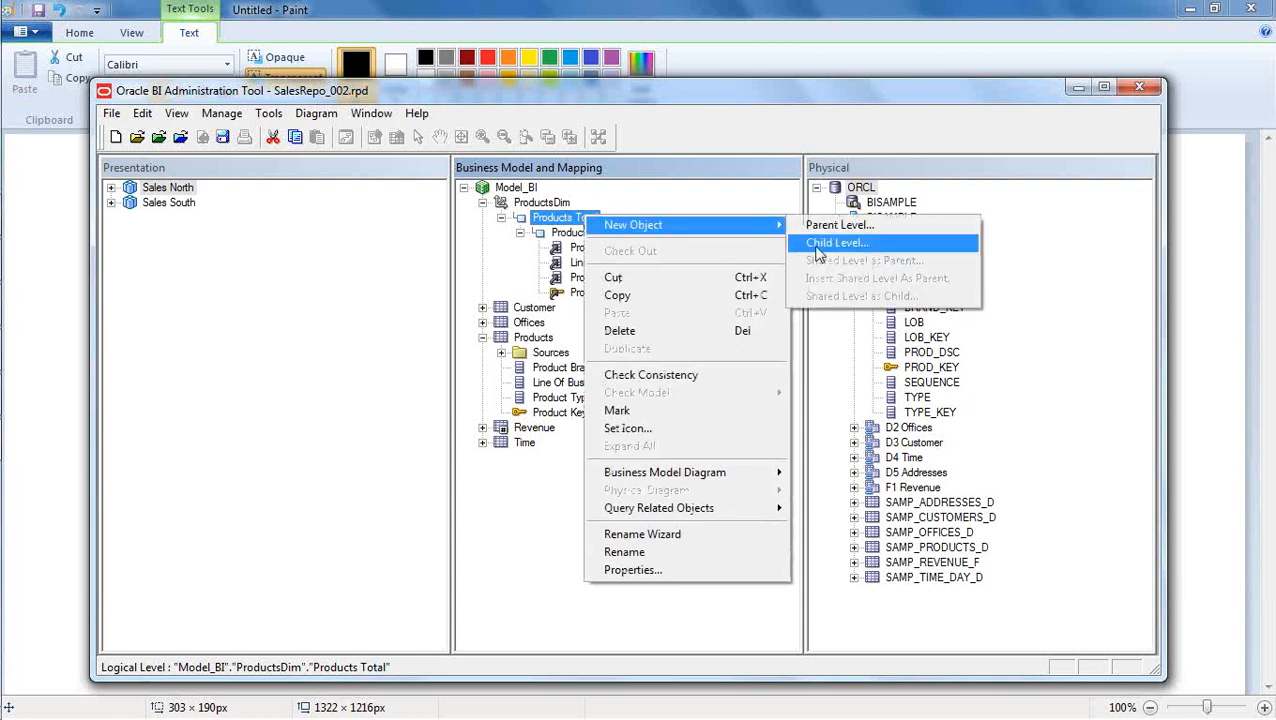
left_click(818, 244)
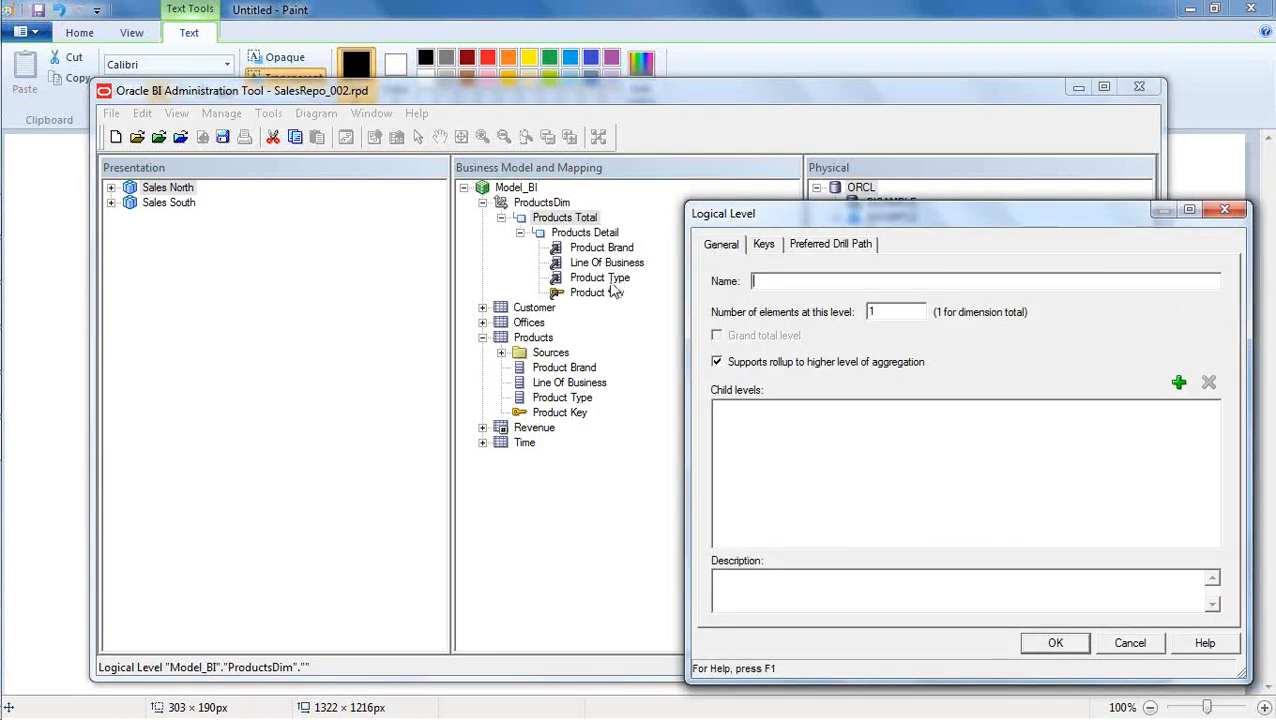
type("Brand")
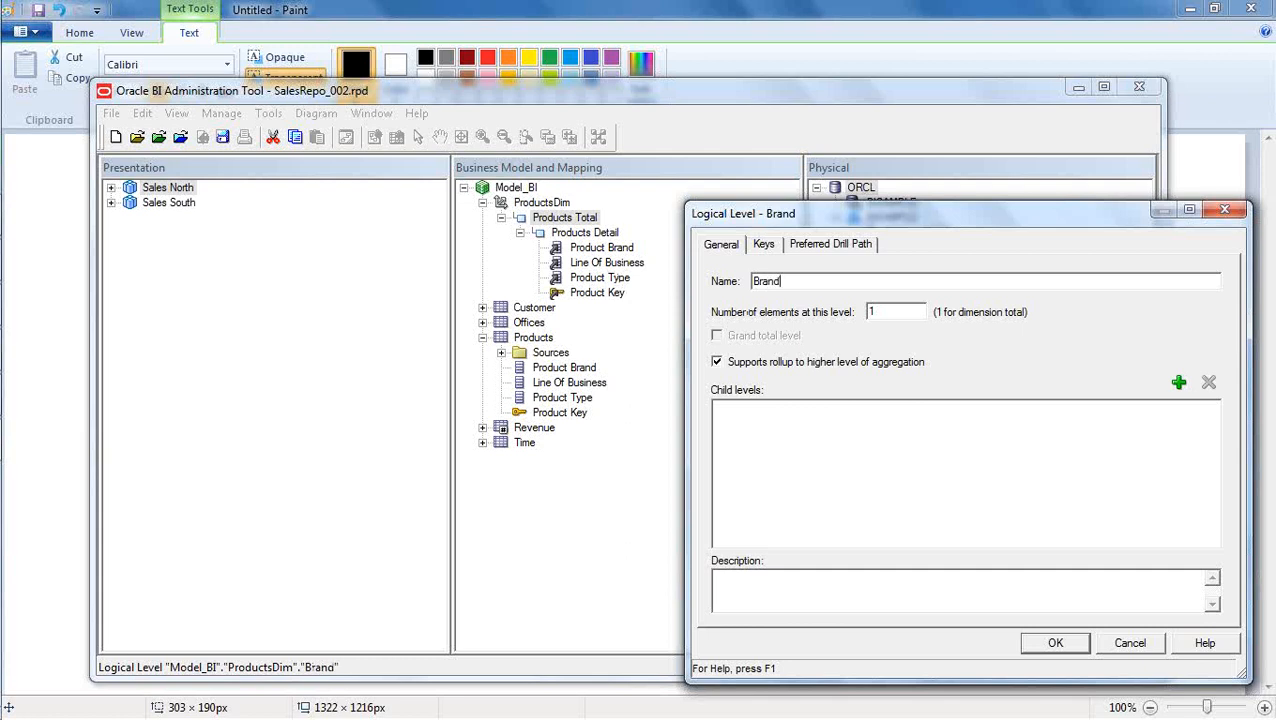
left_click(1052, 646)
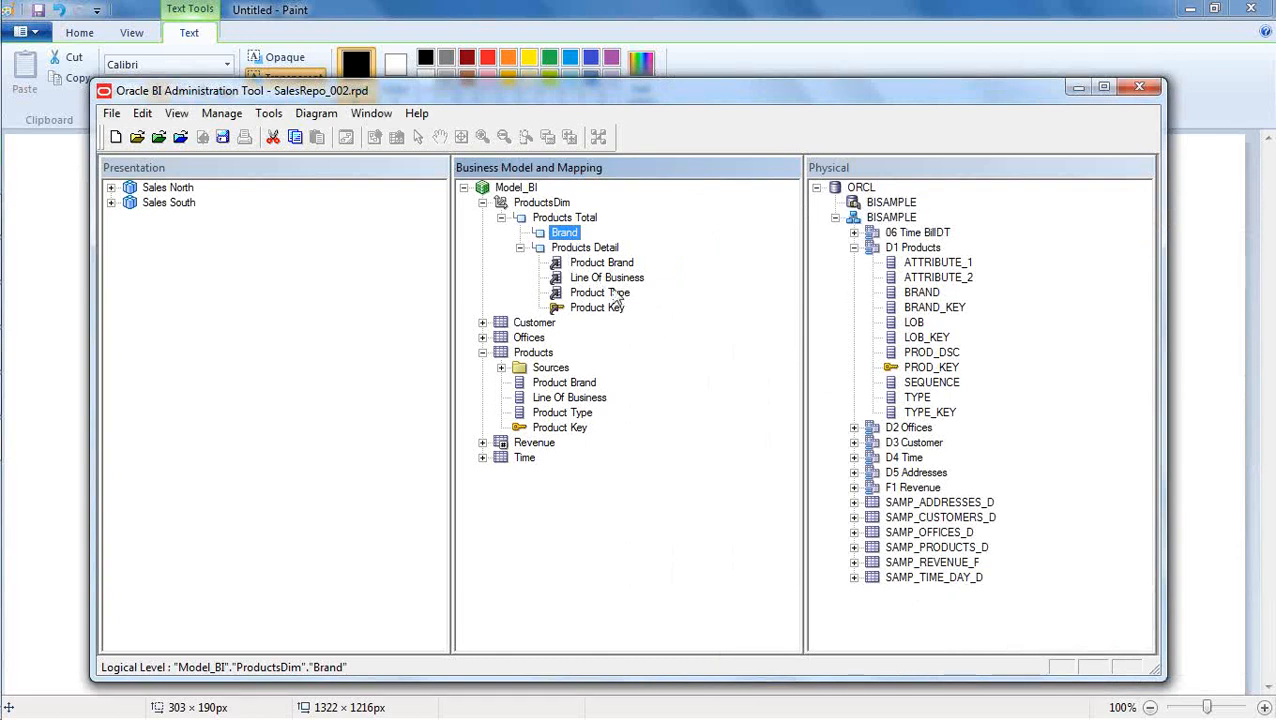
Create a child logical level named LOB under the Brand level.
right_click(573, 238)
mouse_move(604, 250)
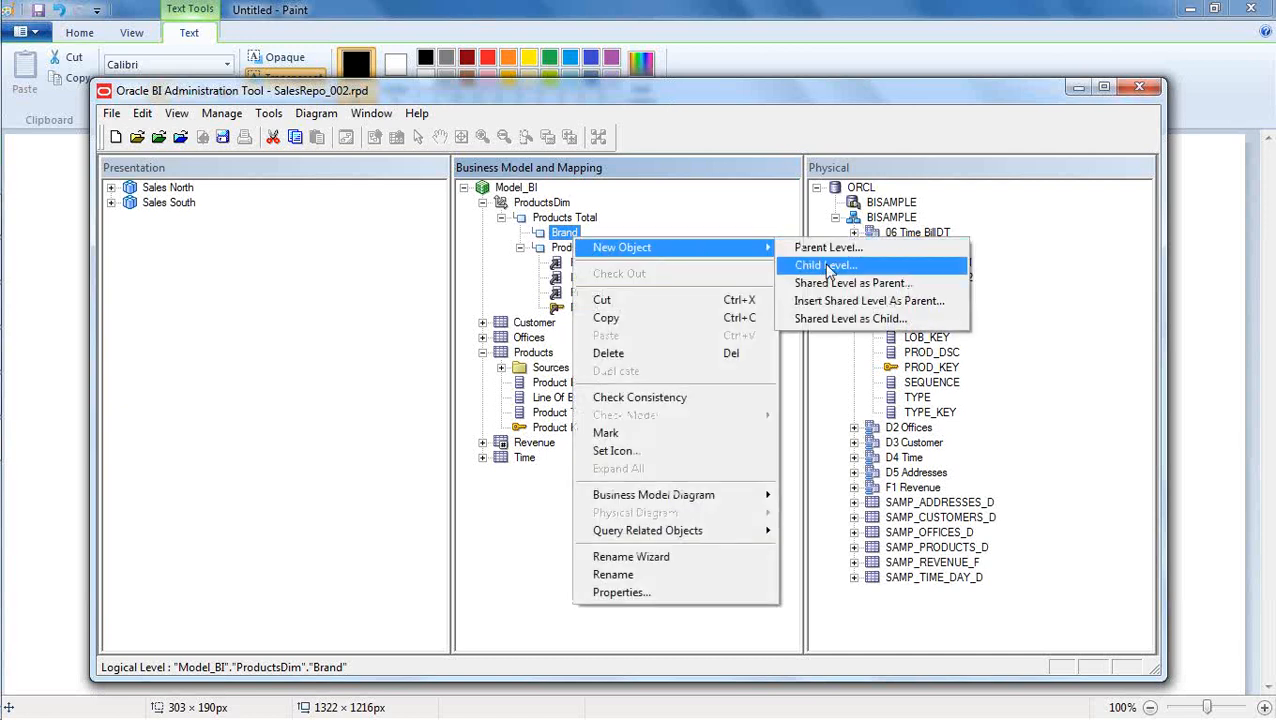
left_click(826, 266)
type("Lo")
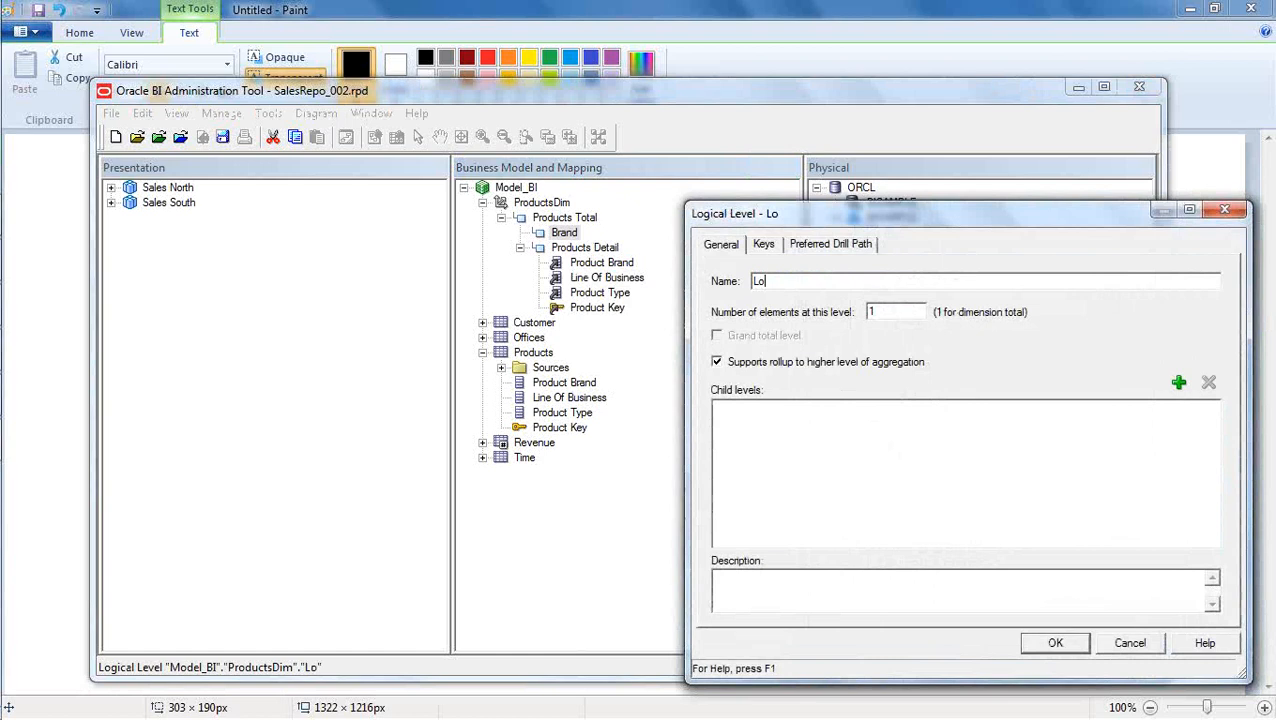
key("BackSpace")
type("OB")
left_click(1050, 643)
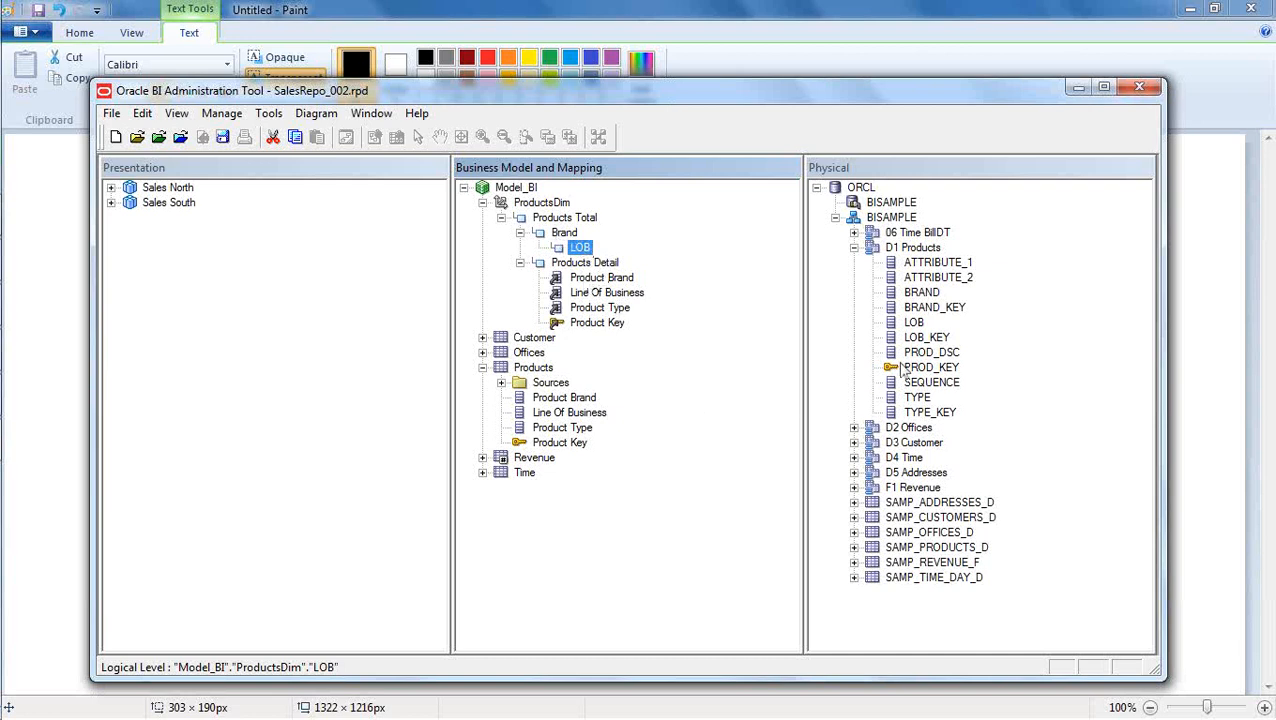
View the data of the BRAND, LOB and TYPE columns in D1 Products to examine how they nest, and close the data view.
left_click(920, 292)
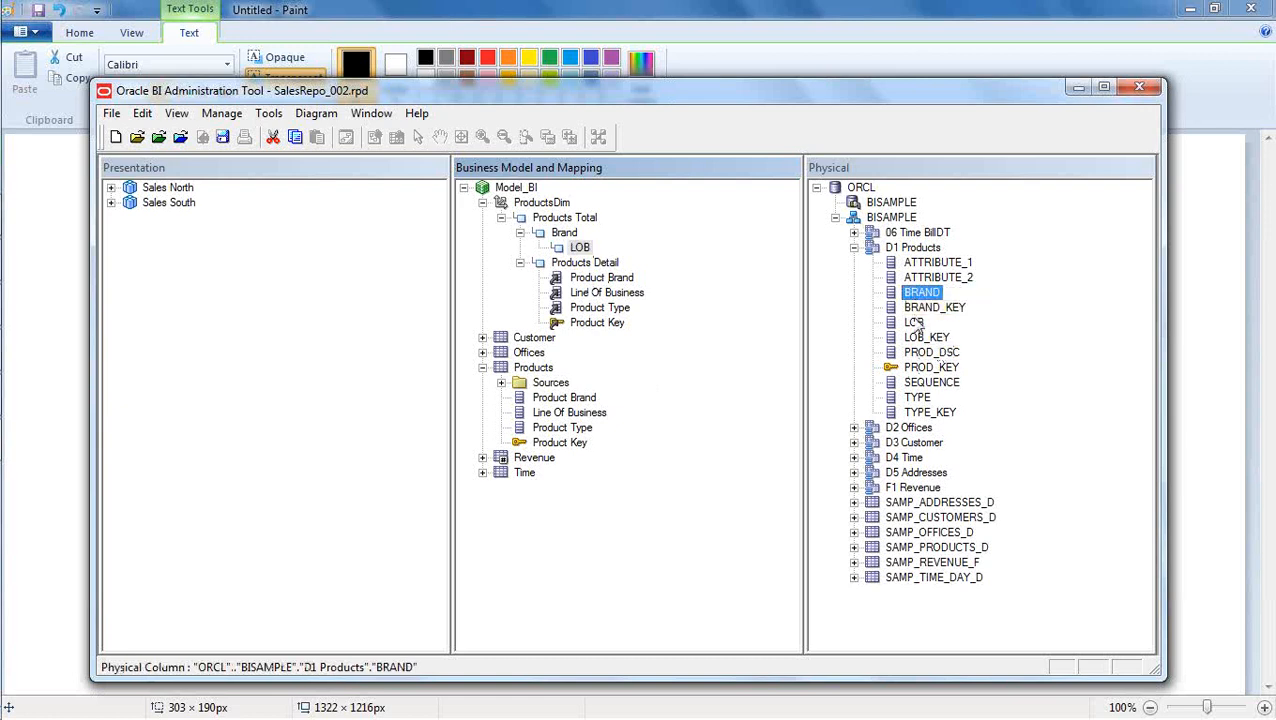
left_click(913, 322, "ctrl")
left_click(918, 398, "ctrl")
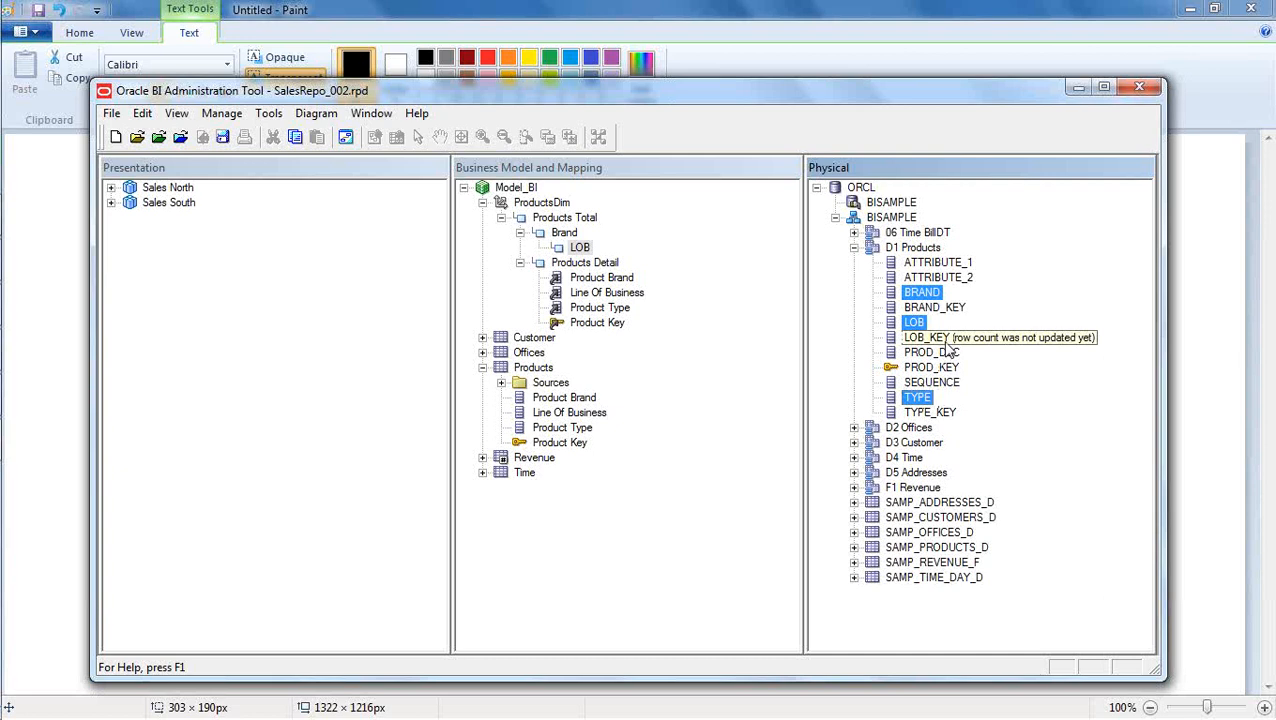
right_click(923, 293)
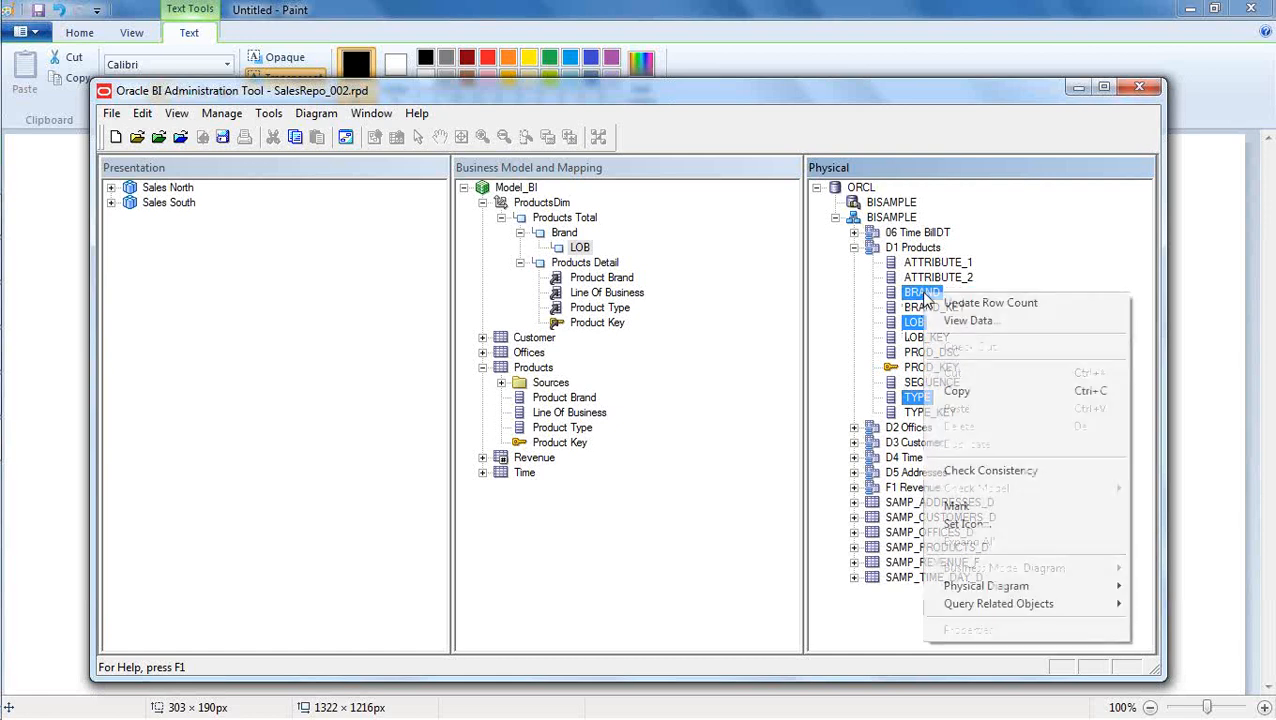
left_click(945, 321)
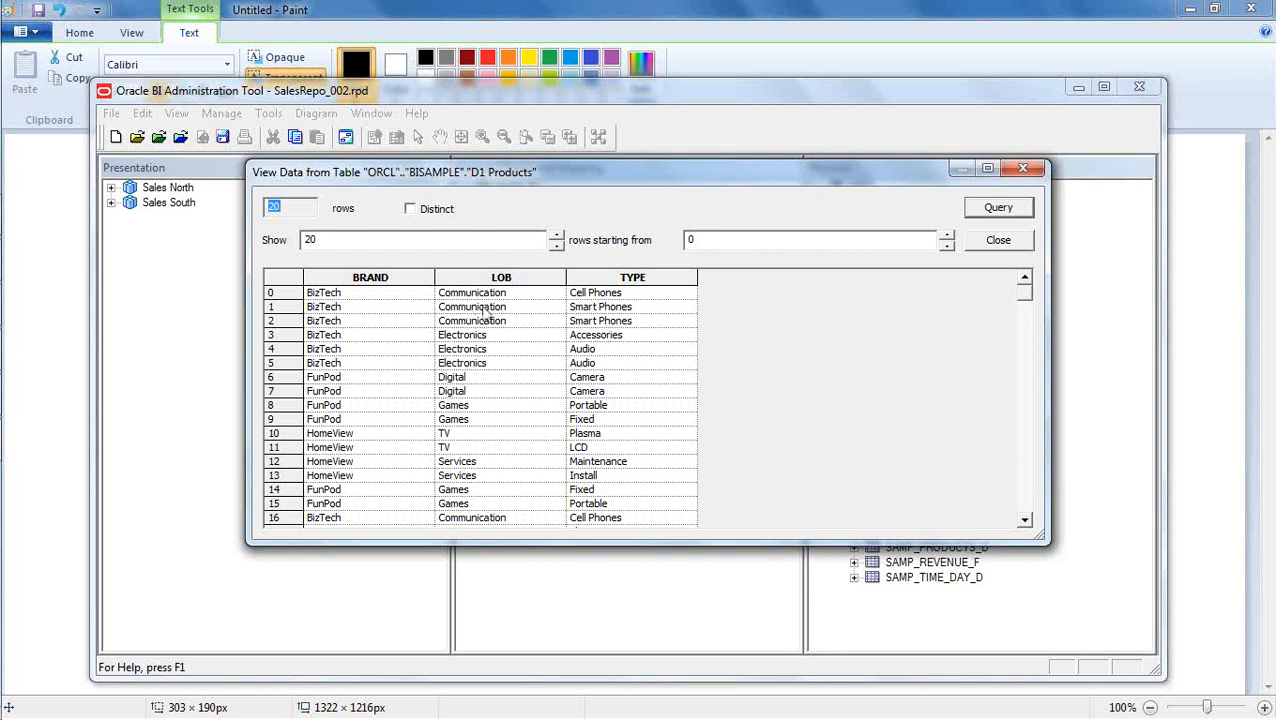
left_click(603, 307)
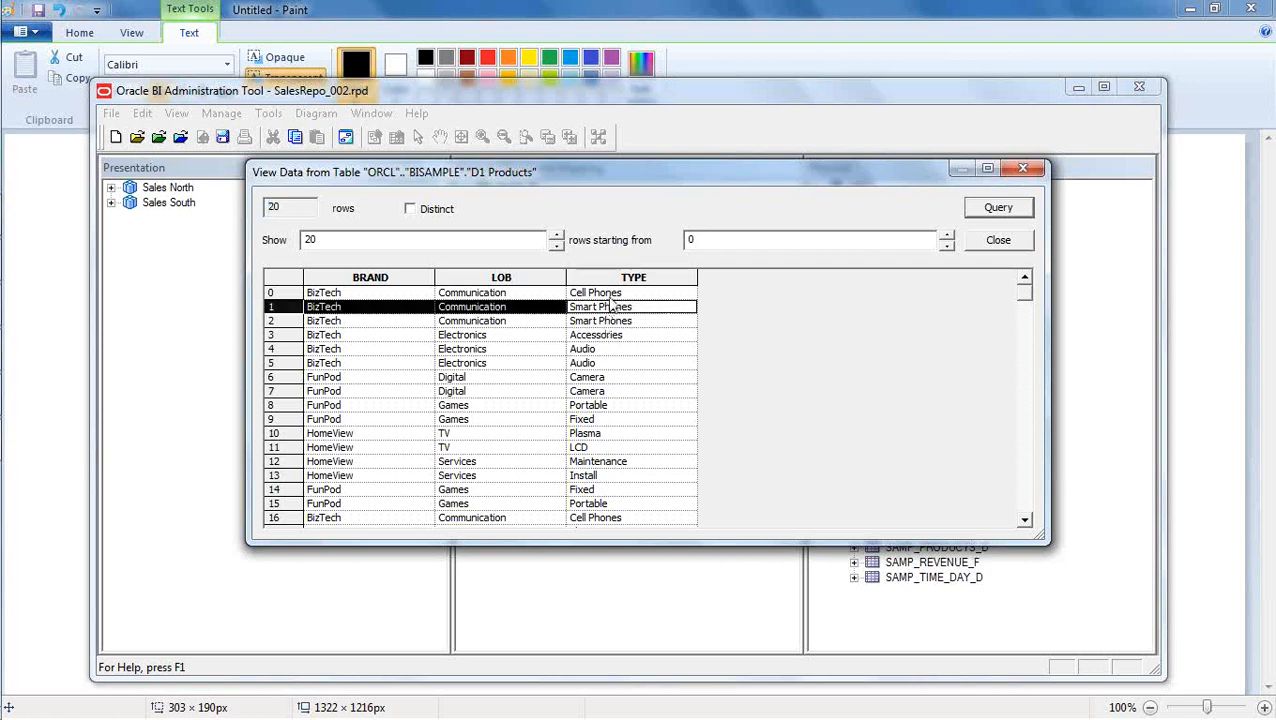
key("Up")
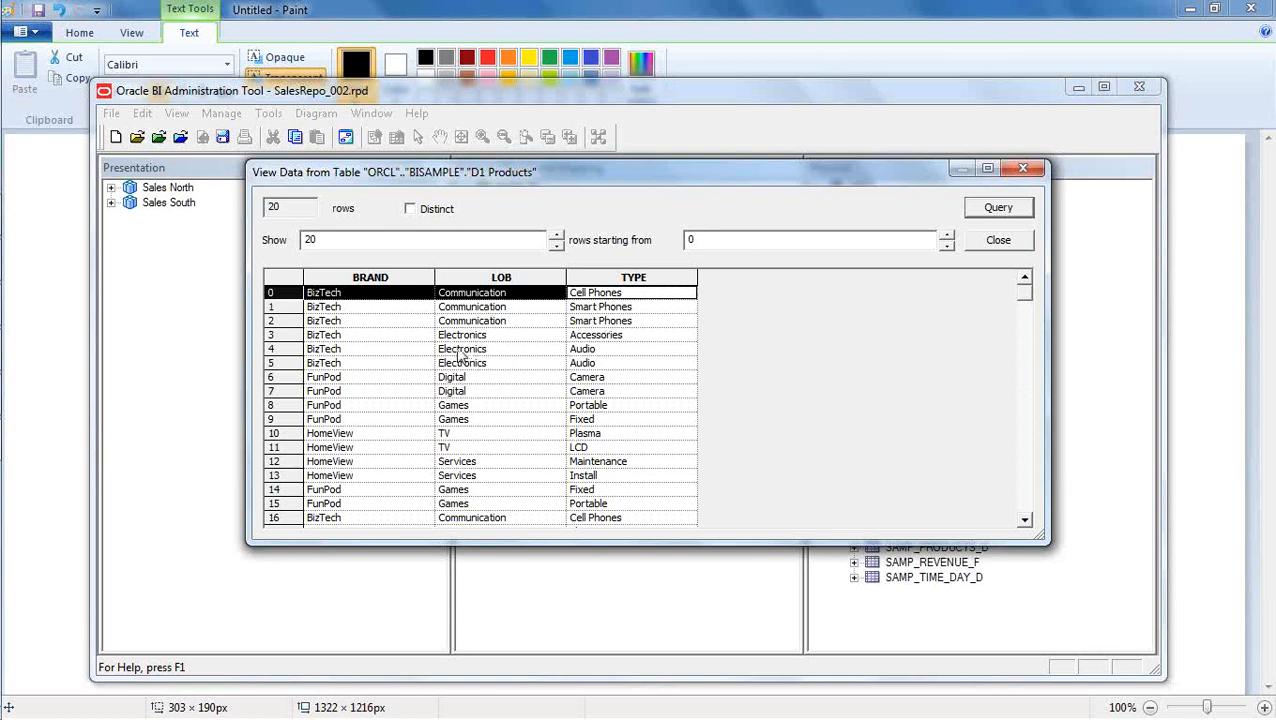
left_click(998, 241)
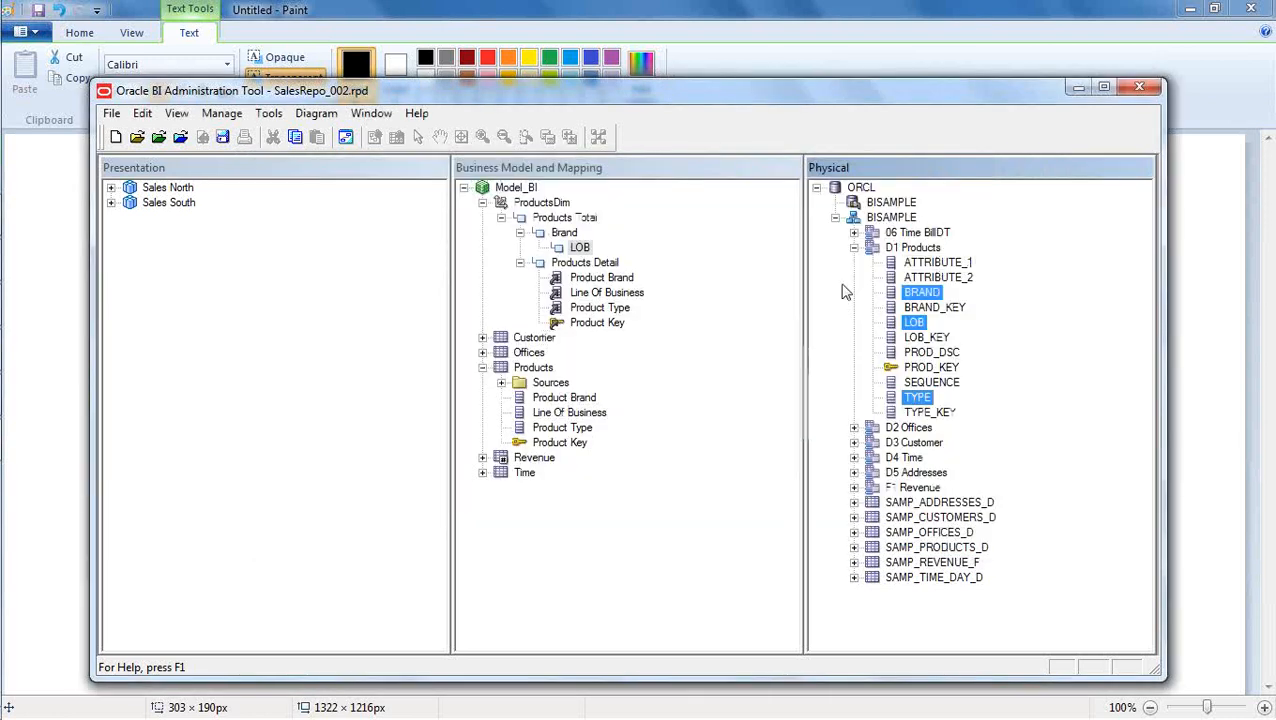
Create a child logical level named Type under the LOB level.
right_click(578, 250)
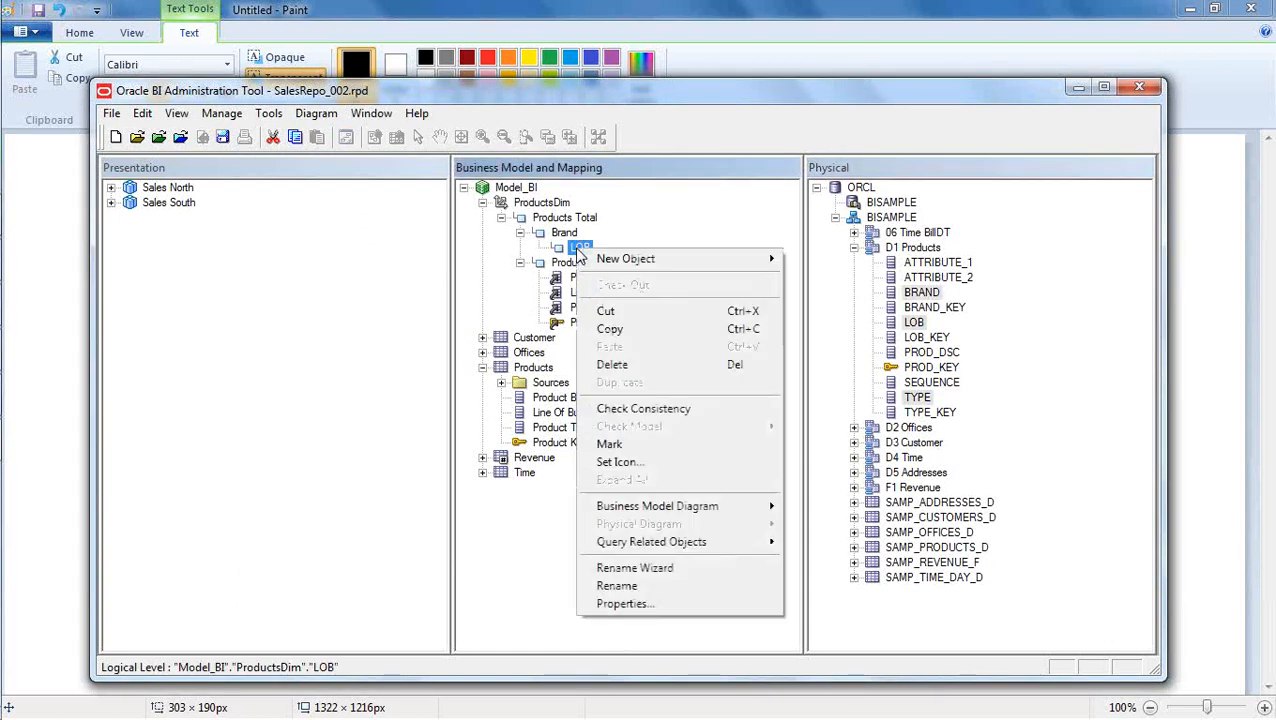
mouse_move(620, 259)
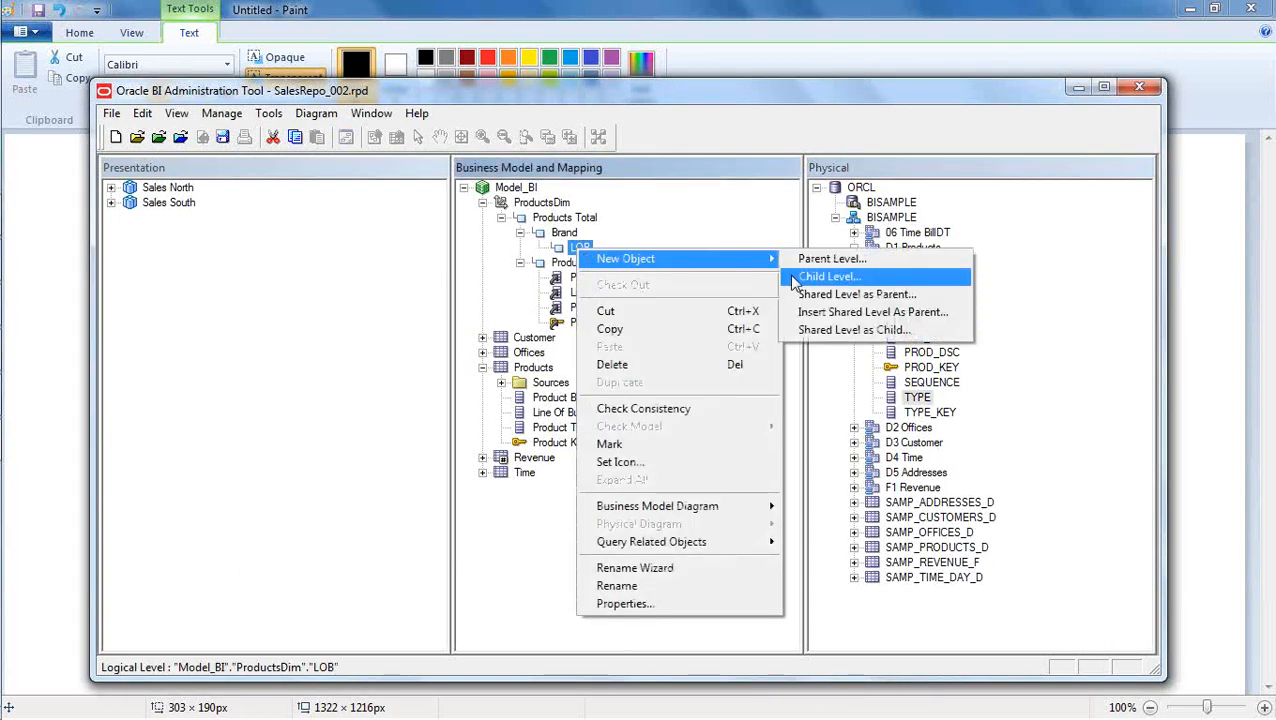
left_click(825, 276)
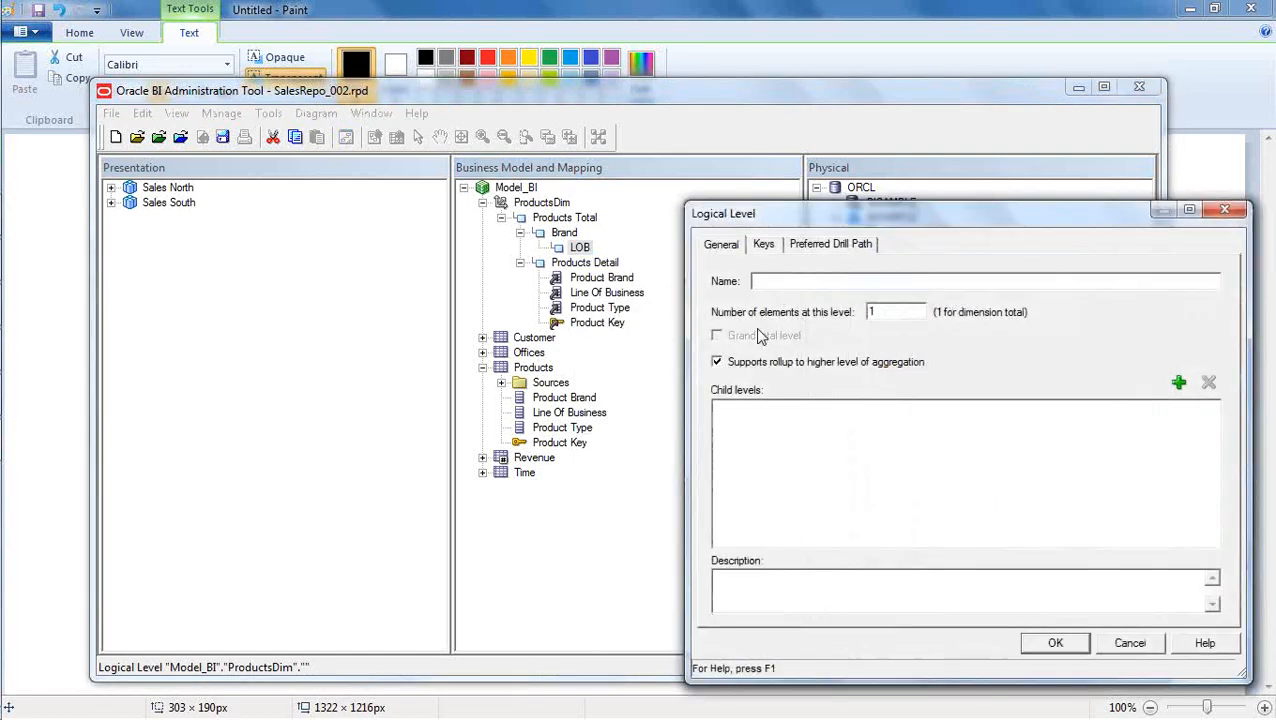
left_click_drag(911, 219, 498, 180)
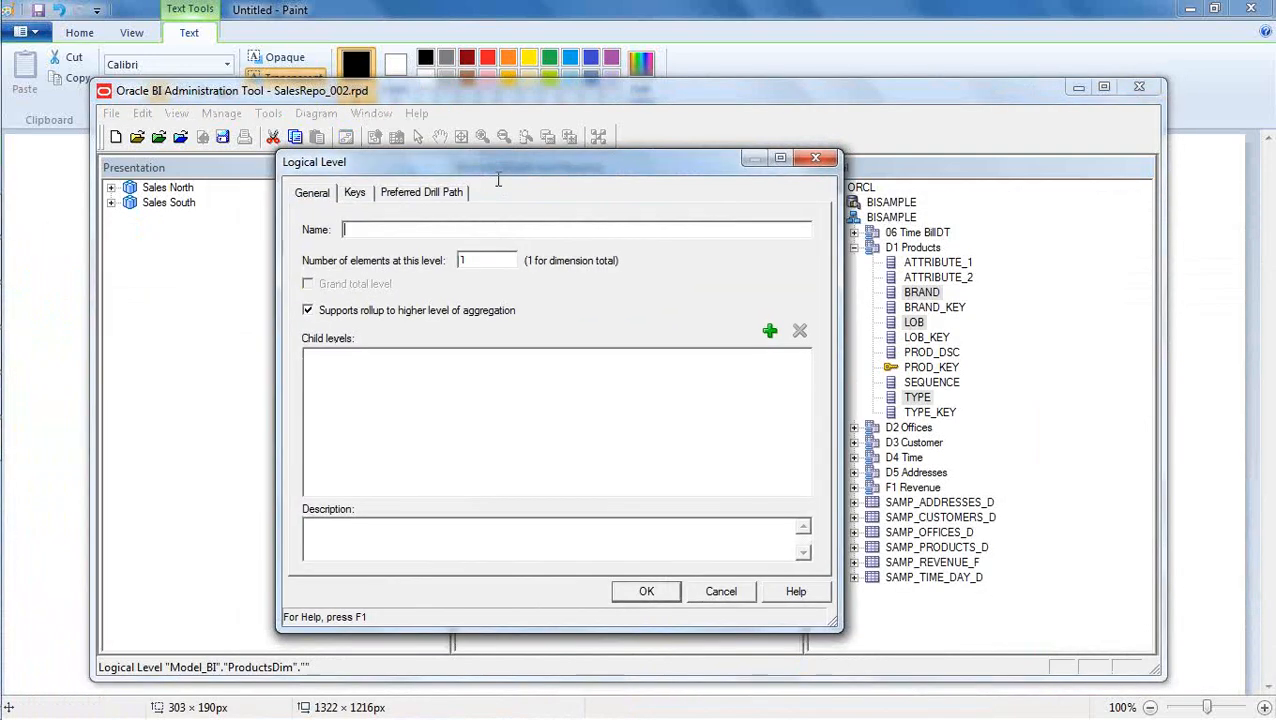
left_click(383, 229)
type("Ty")
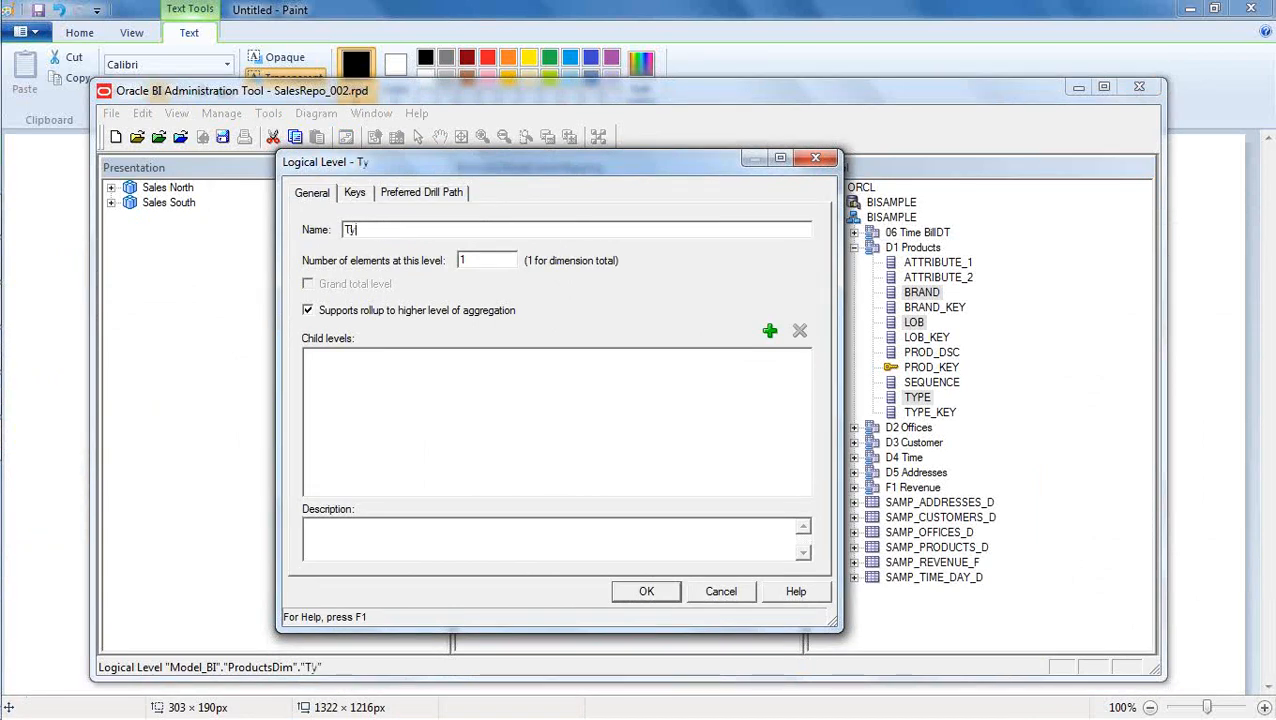
type("pe")
left_click(645, 592)
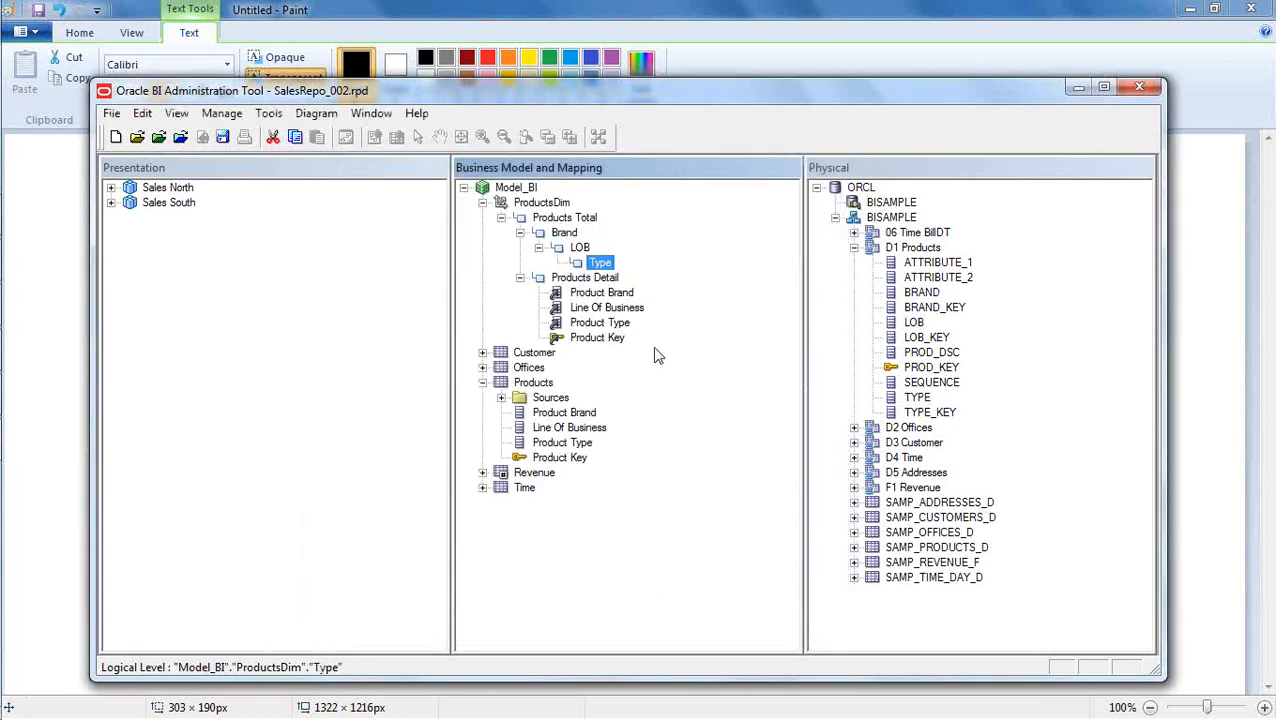
Move the Products Detail level under the Type level and expand it to show its columns.
left_click(565, 233)
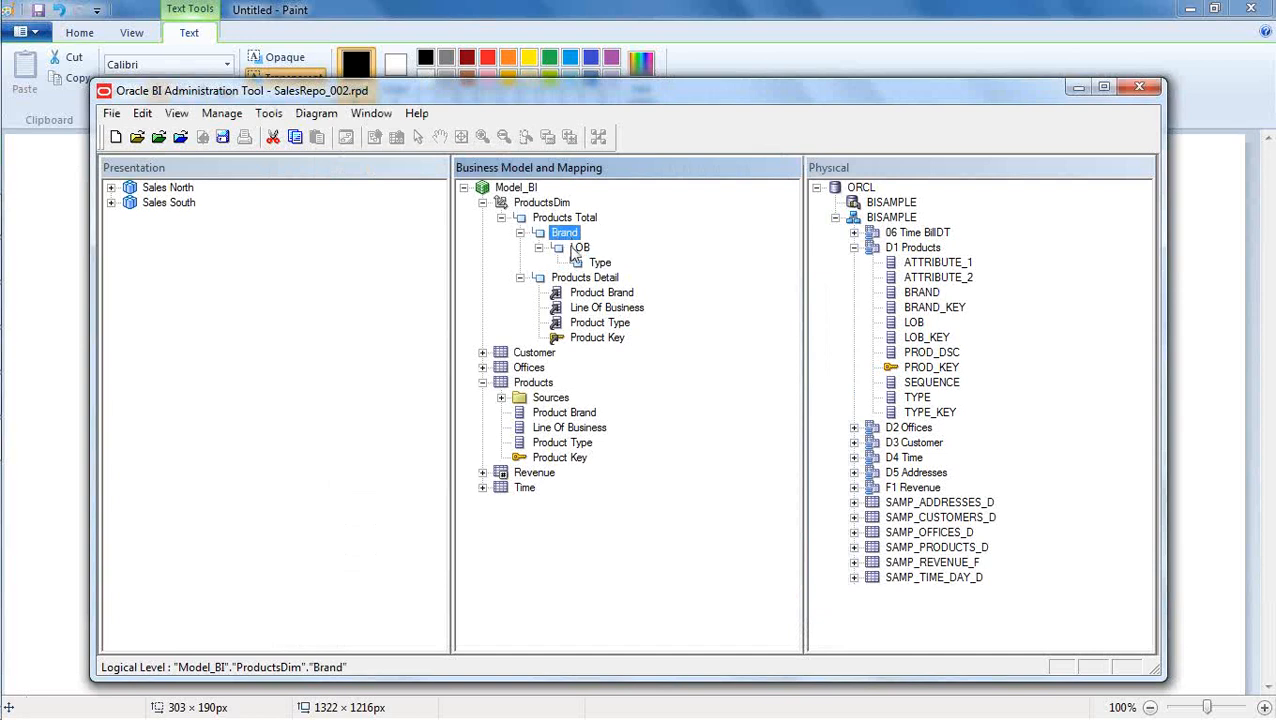
left_click(575, 248)
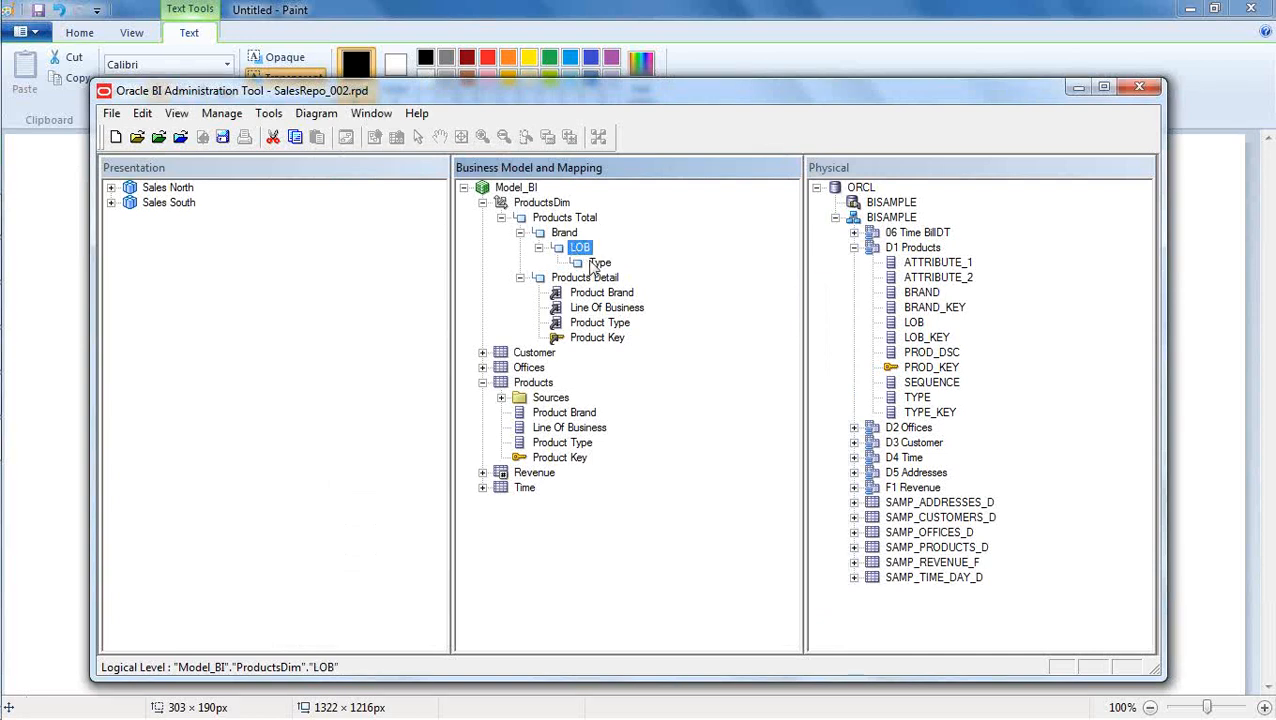
left_click(599, 264)
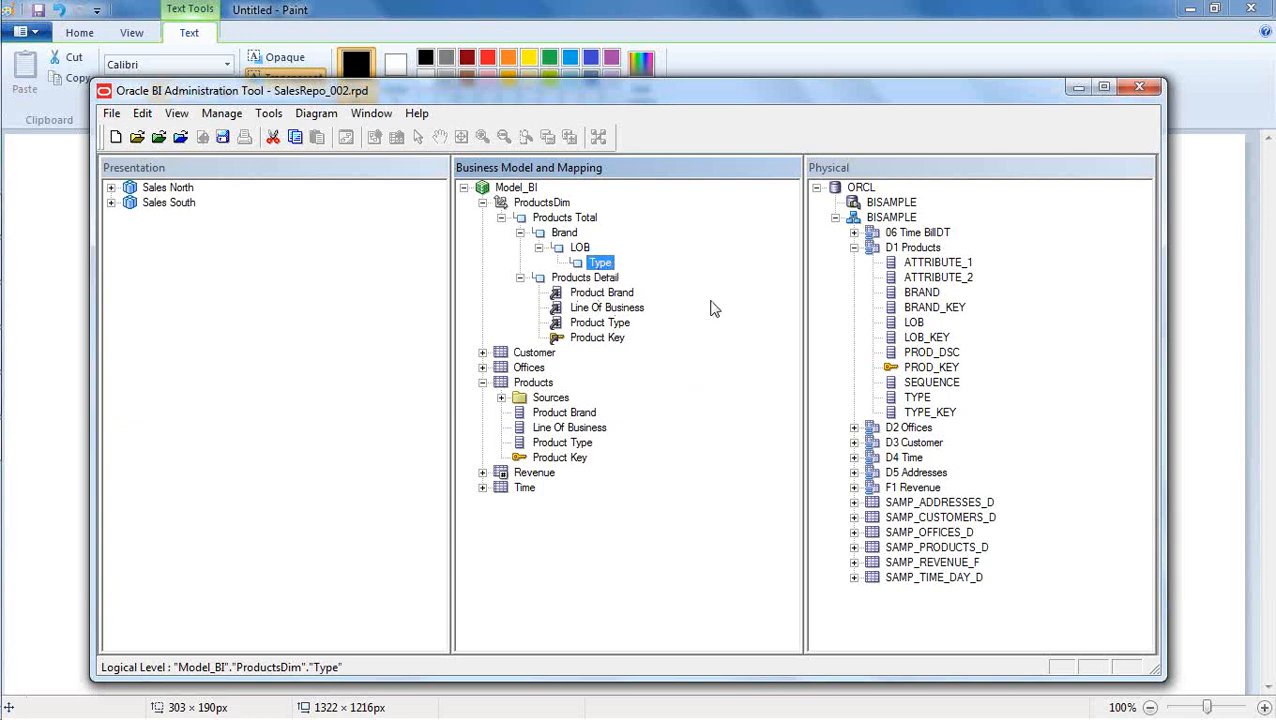
left_click(563, 280)
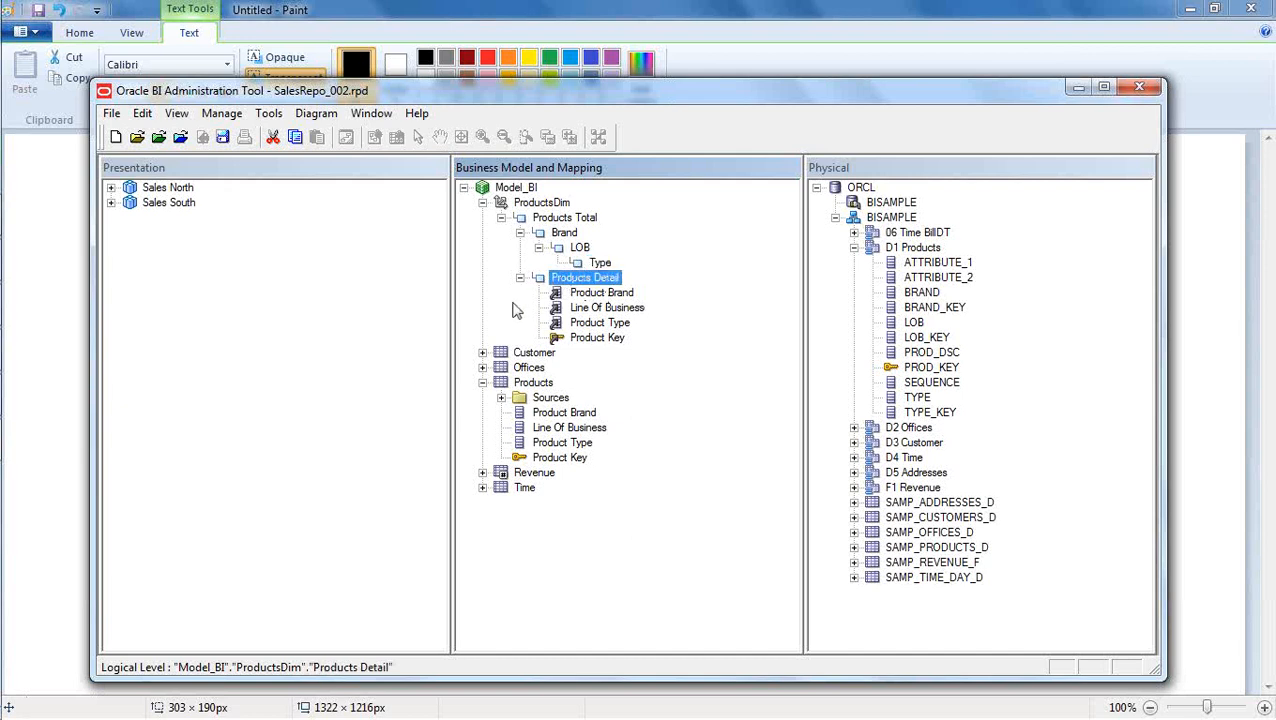
left_click_drag(556, 284, 606, 271)
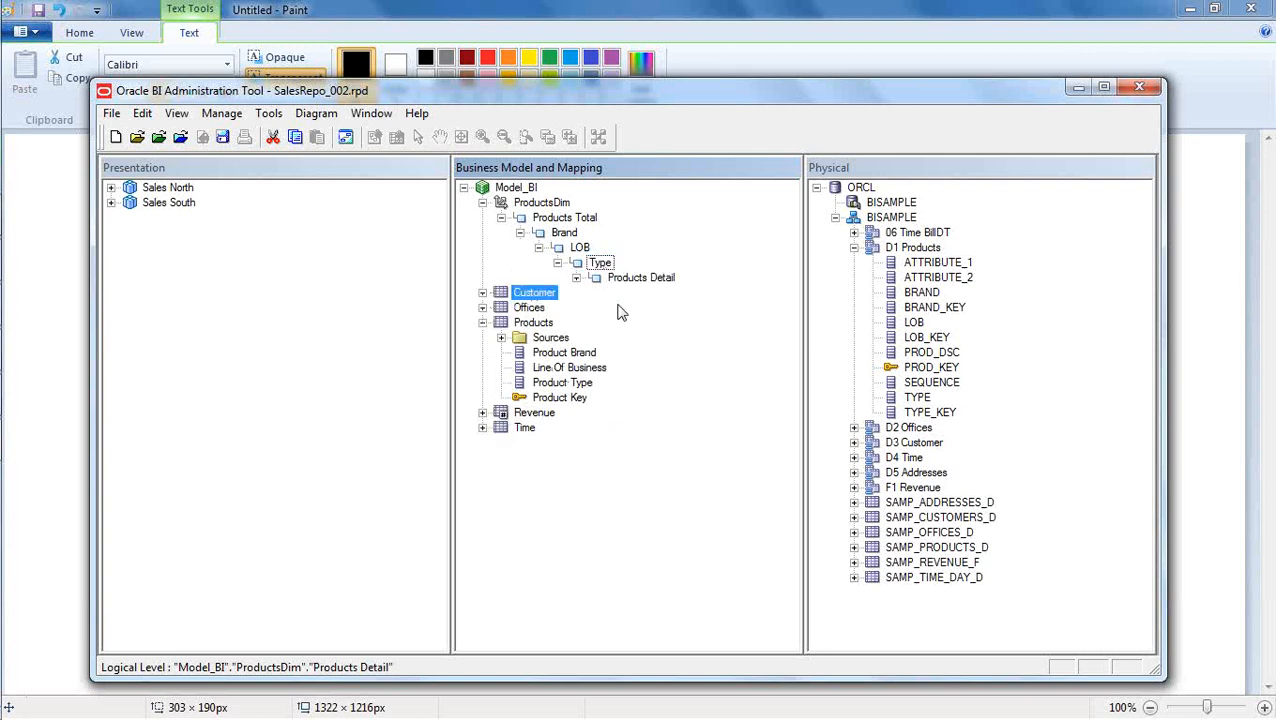
left_click(576, 279)
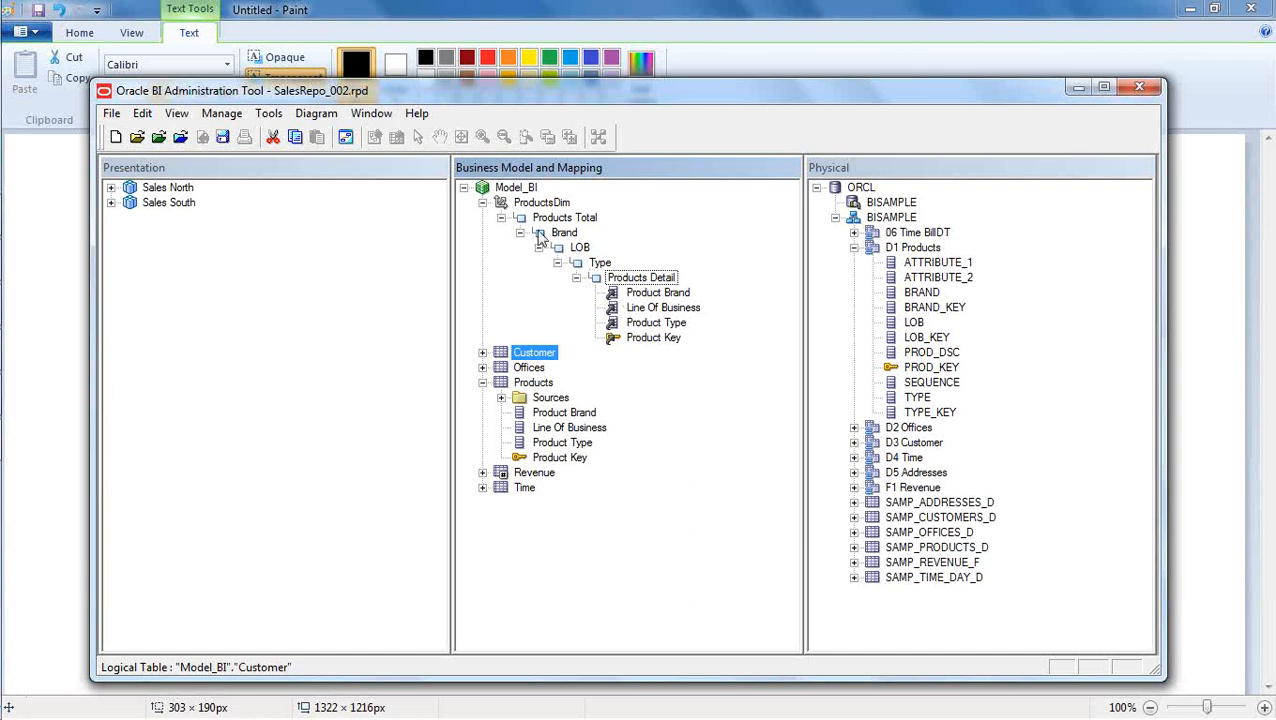
Switch to Paint to review the numbered list of hierarchy steps.
key("super")
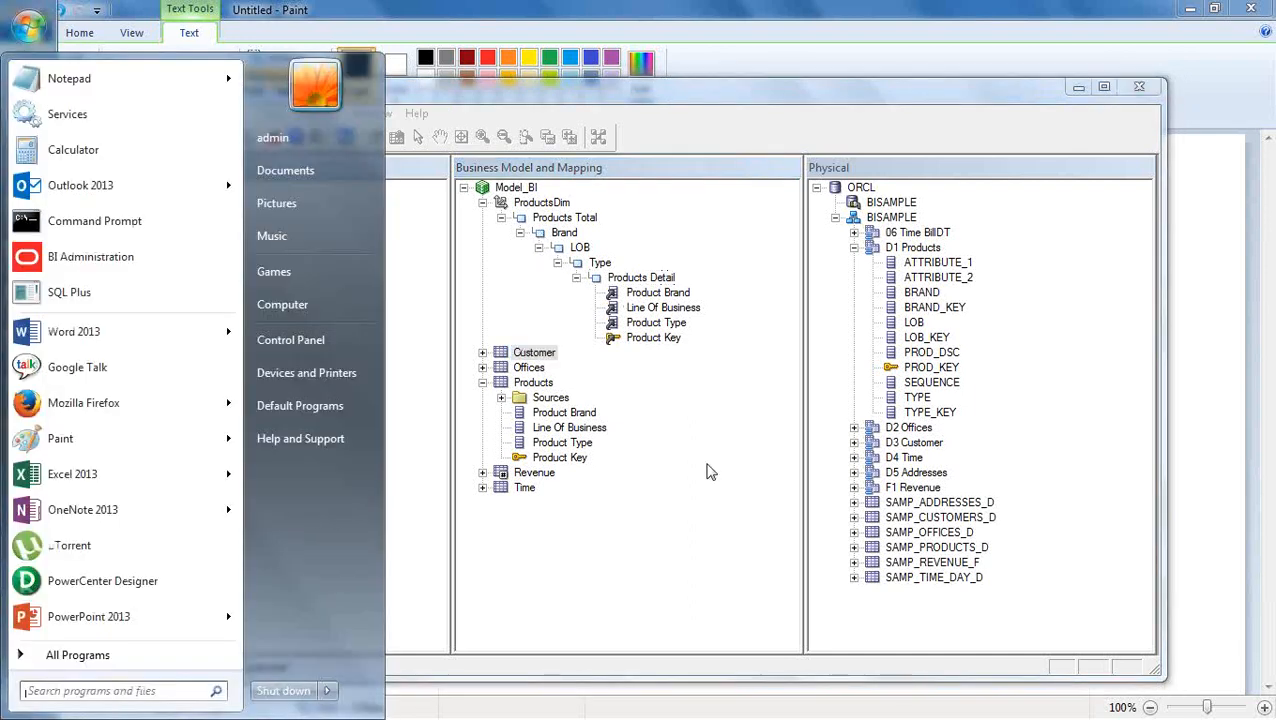
left_click(707, 464)
key("alt+Tab")
left_click(735, 272)
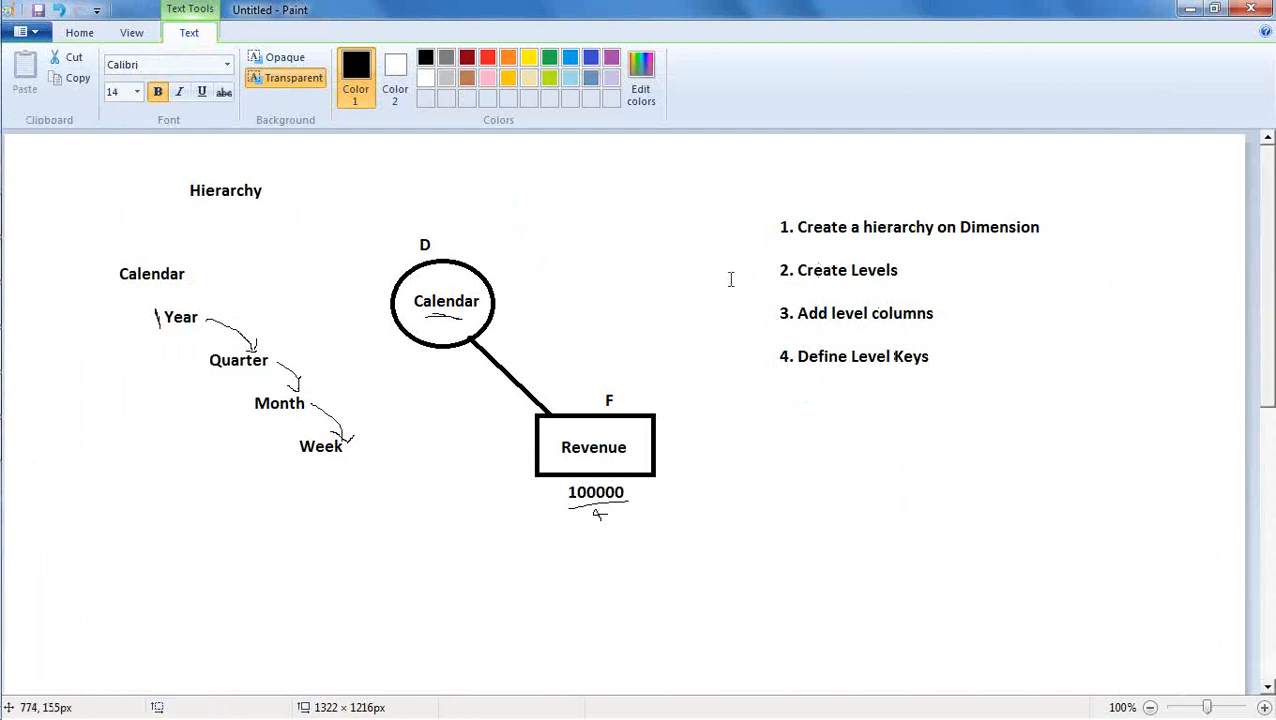
Mark "Create a hierarchy on Dimension" and "Create Levels" with pencil check marks in the numbered list.
left_click(229, 65)
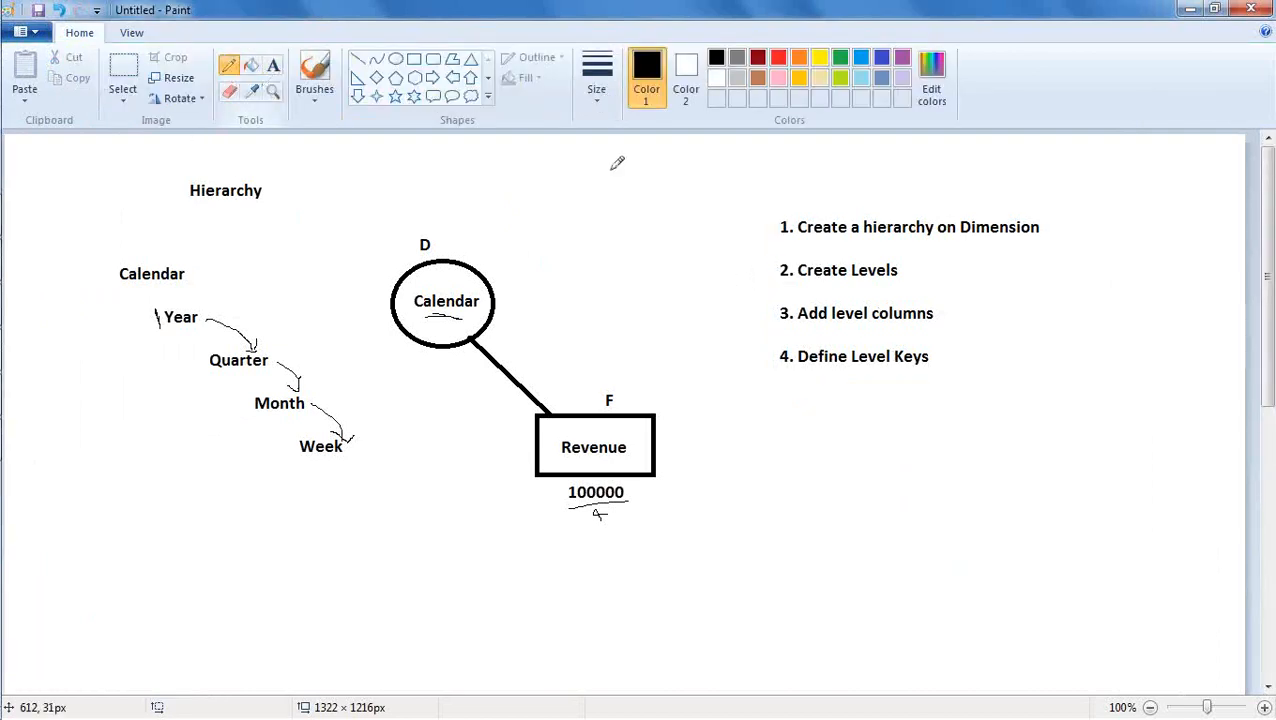
left_click_drag(766, 219, 785, 207)
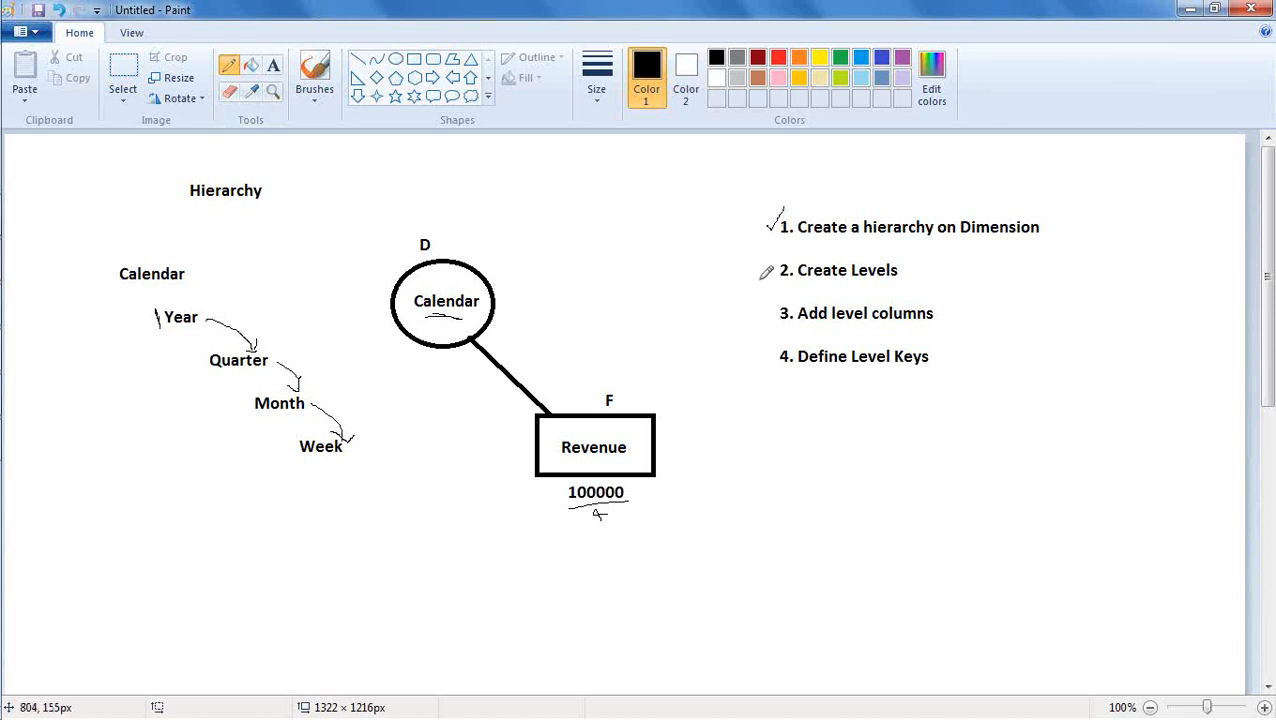
left_click_drag(760, 270, 779, 259)
Switch to the Oracle BI Administration Tool and move Product Brand to the Brand level, Line Of Business to LOB, and Product Type to Type.
key("alt+Tab")
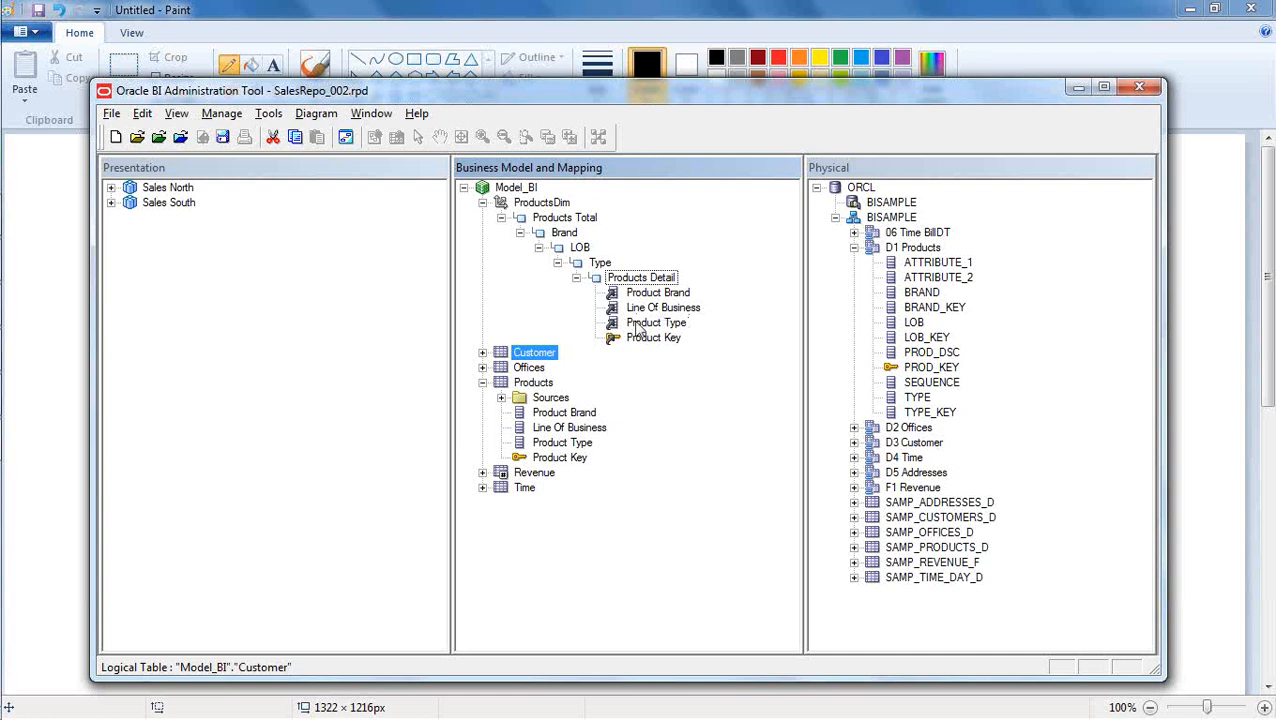
left_click(561, 233)
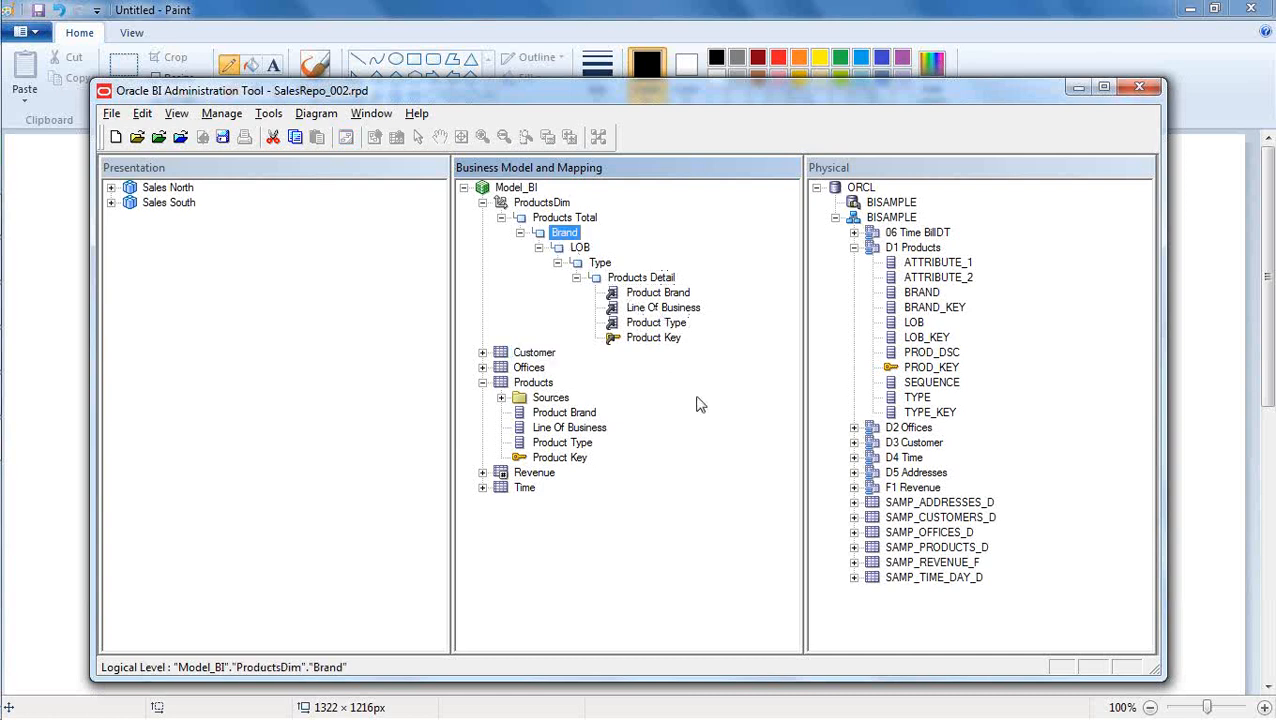
left_click(663, 296)
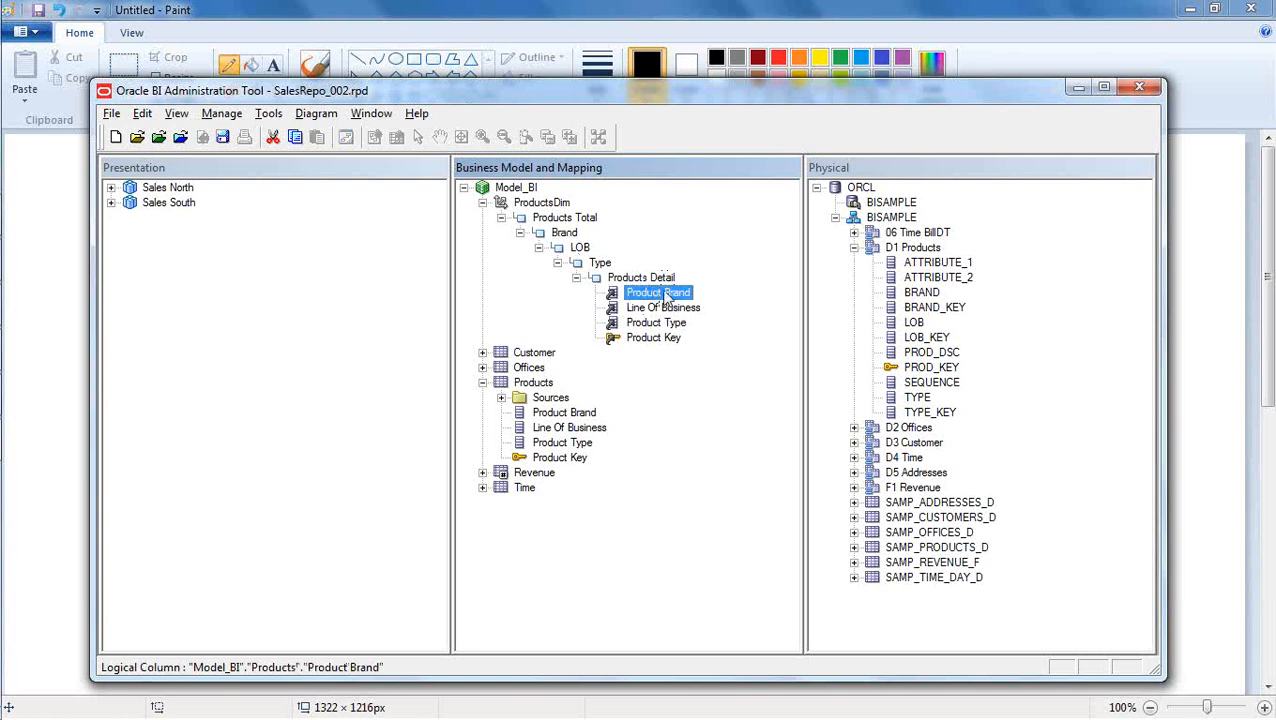
left_click_drag(648, 300, 566, 238)
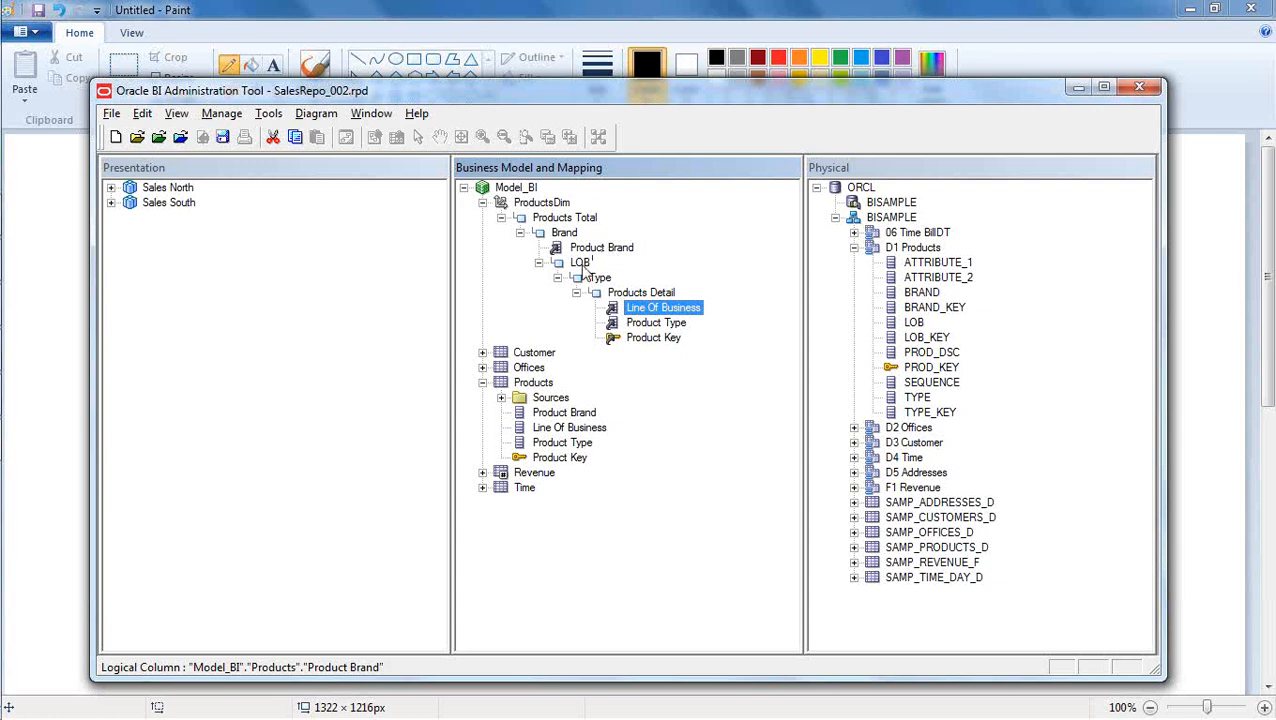
left_click_drag(668, 316, 580, 262)
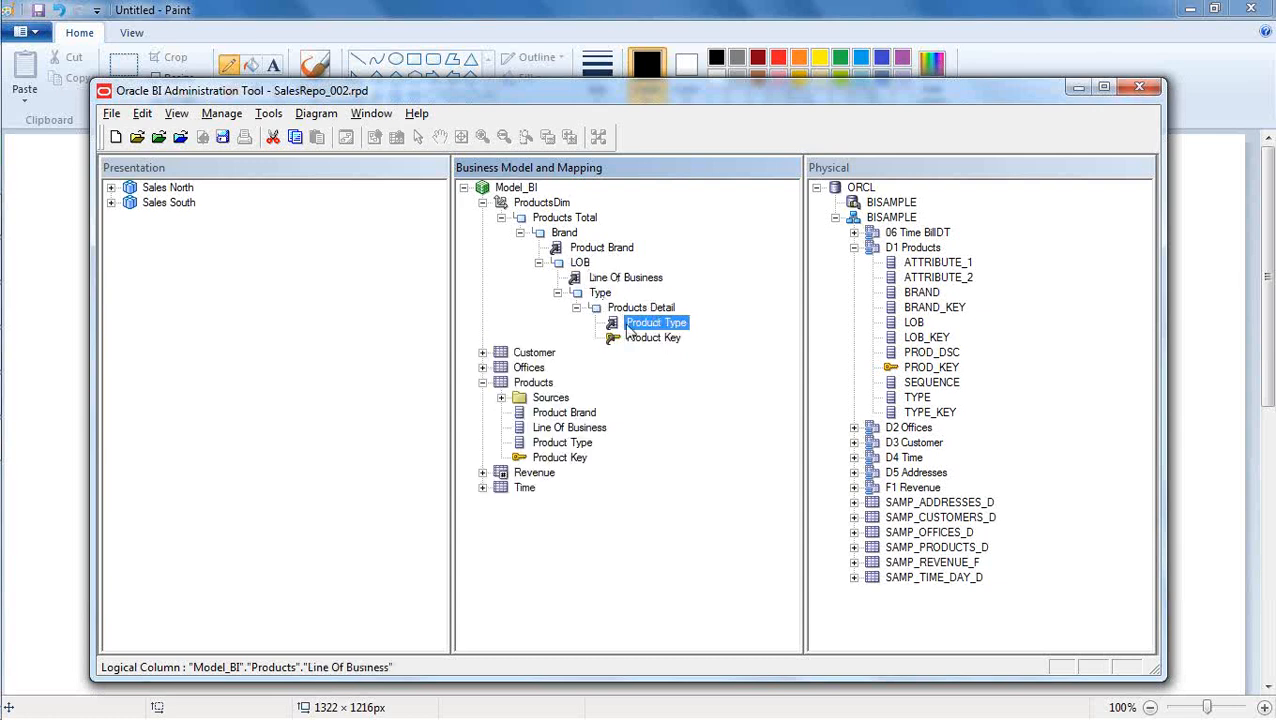
left_click_drag(662, 324, 611, 304)
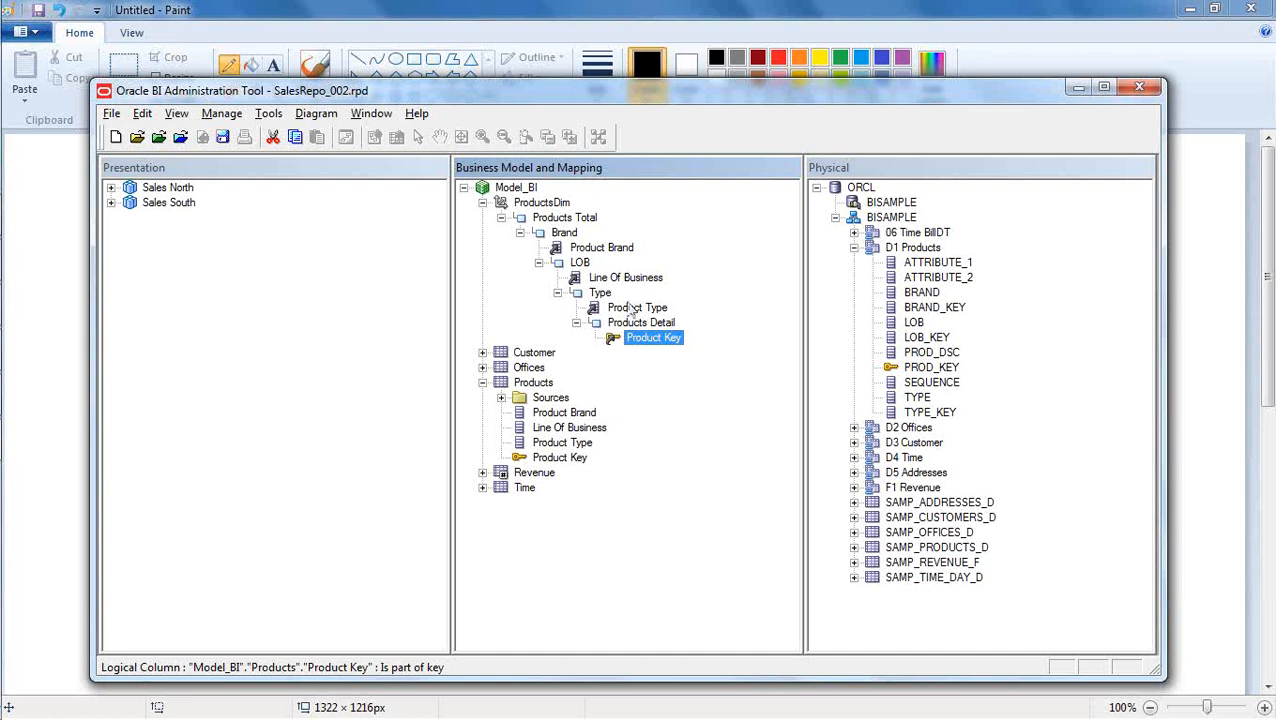
Review the levels of the ProductsDim hierarchy and examine the Brand level's key definitions, leaving them as they are.
left_click(564, 234)
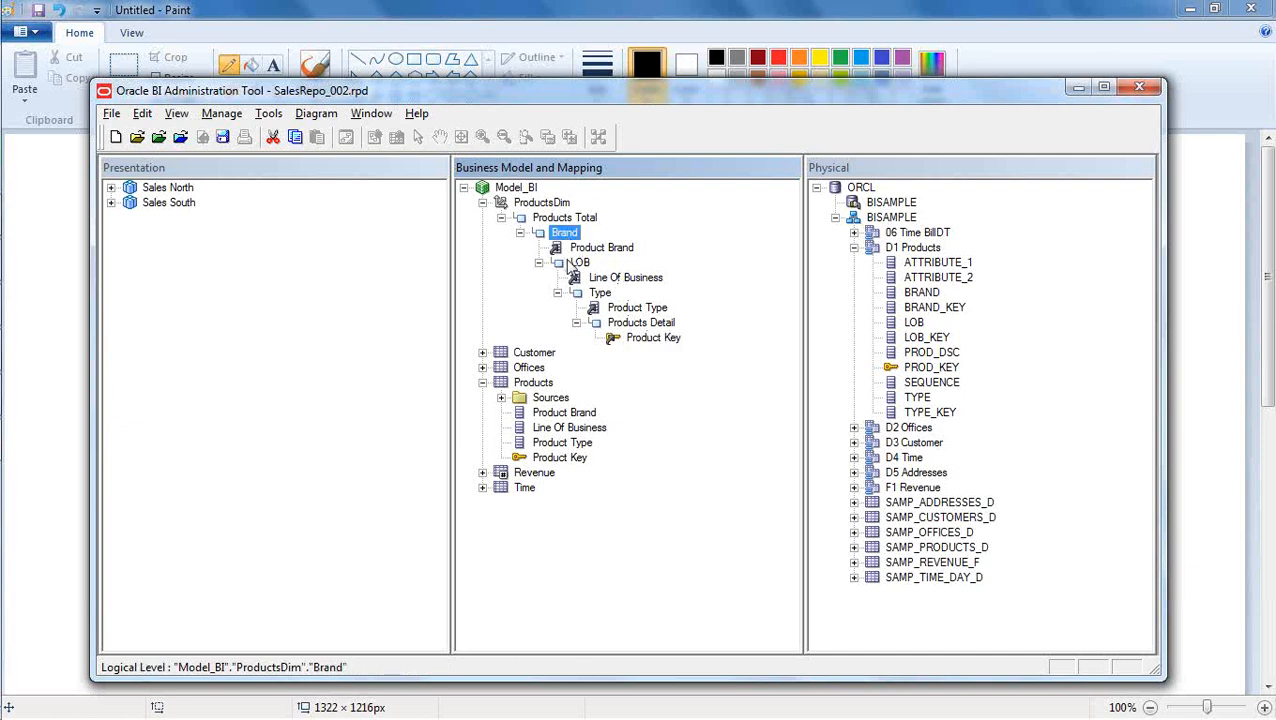
left_click(576, 263)
left_click(597, 294)
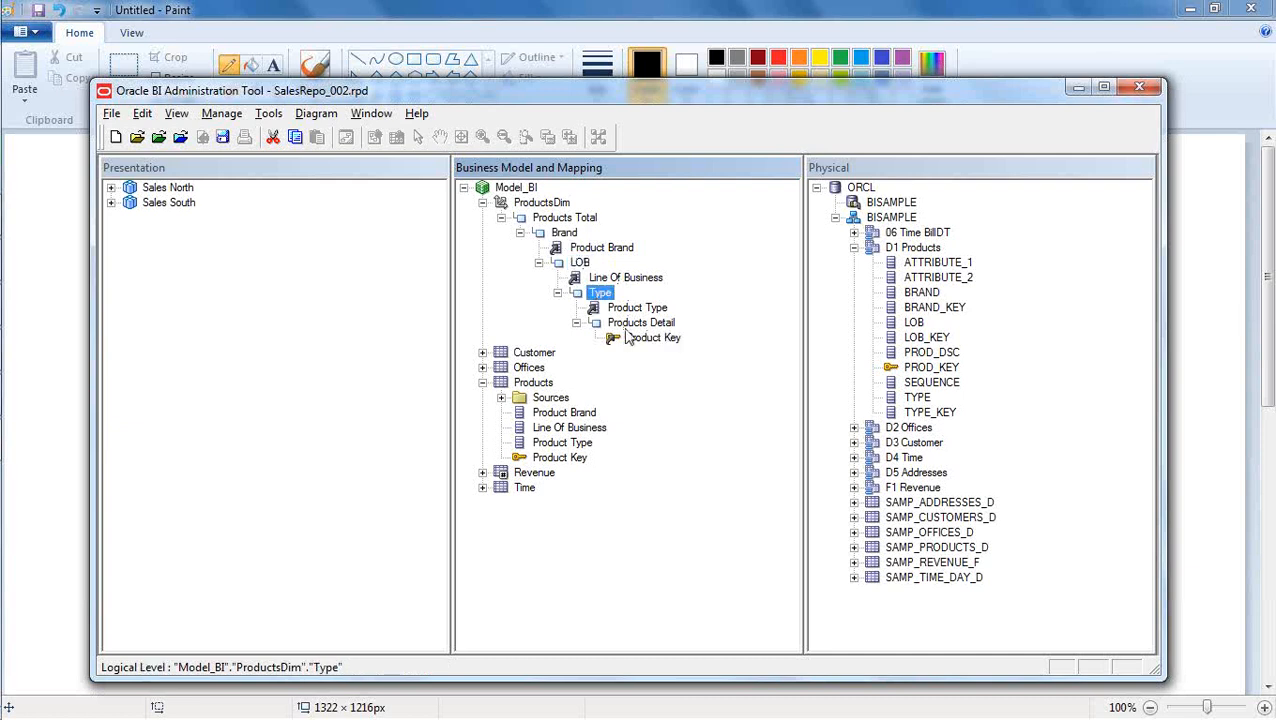
left_click(630, 326)
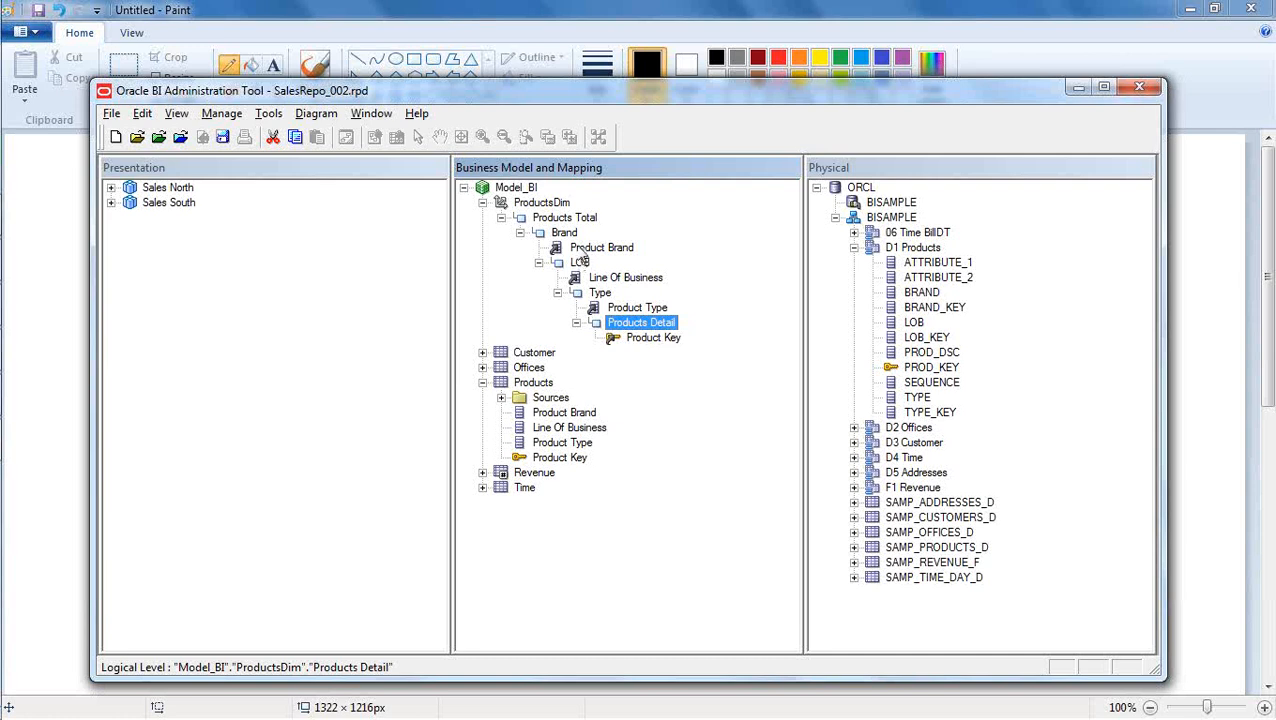
left_click(565, 232)
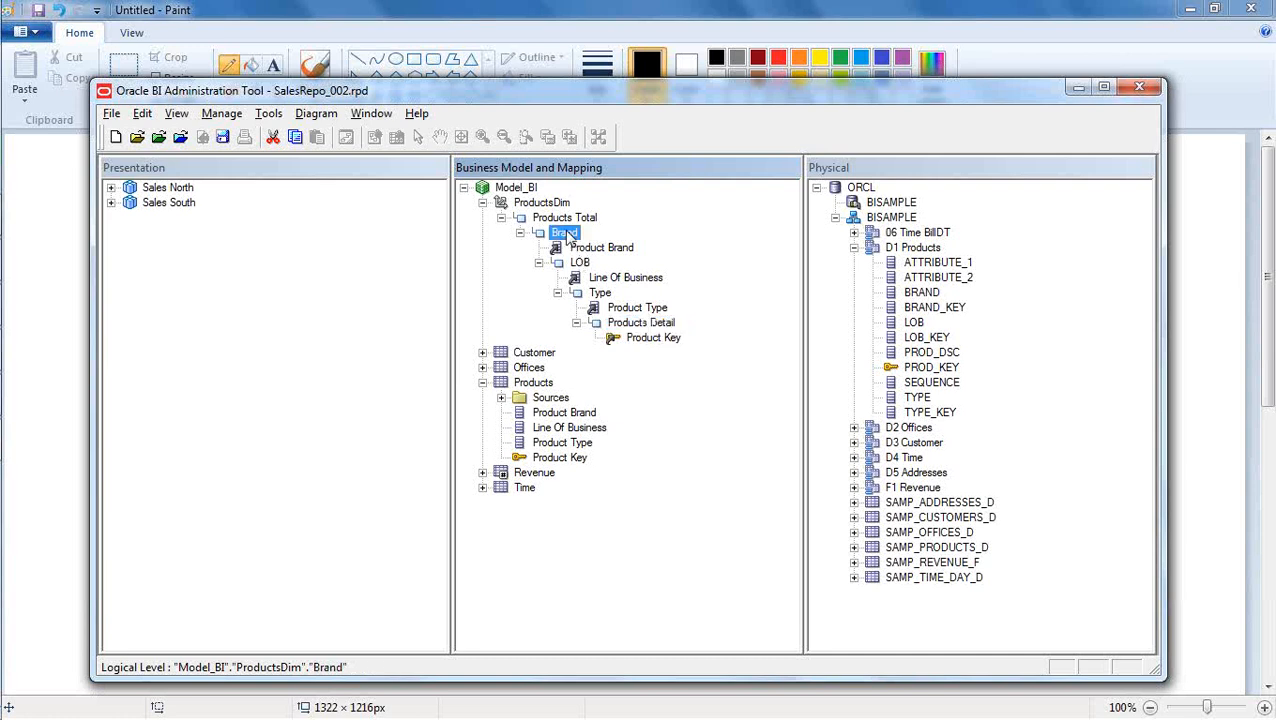
double_click(565, 232)
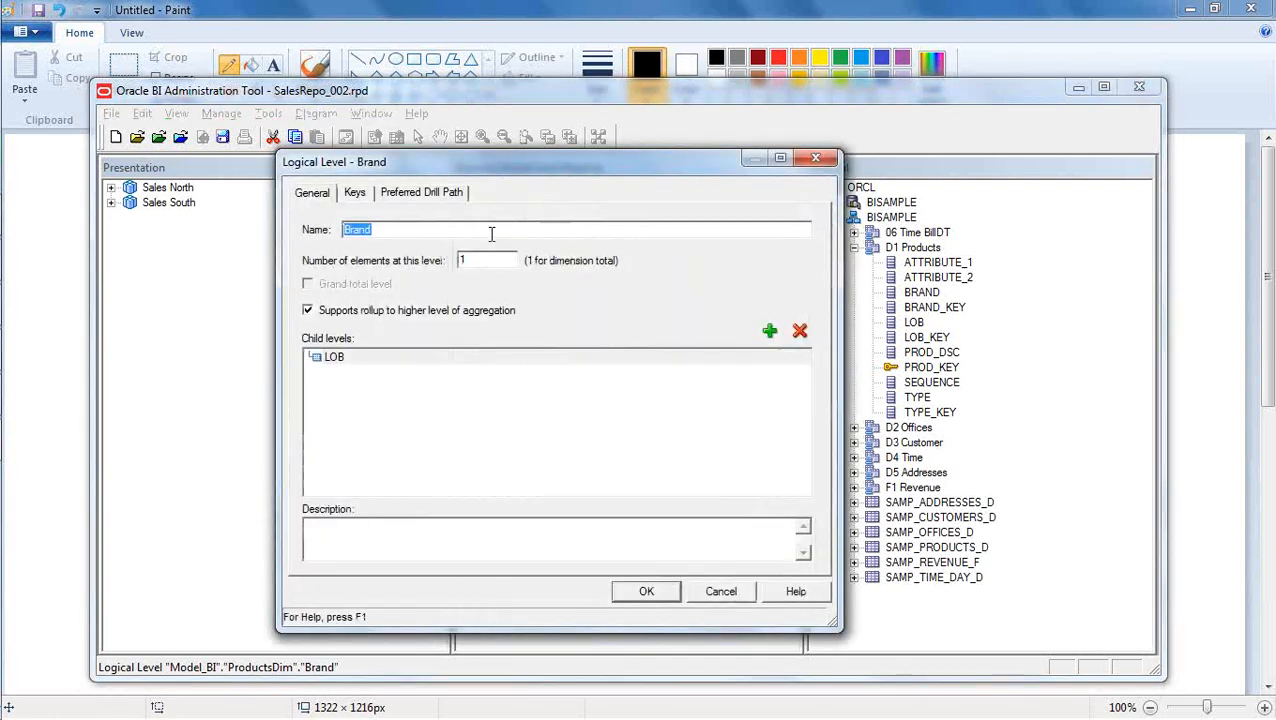
left_click(356, 193)
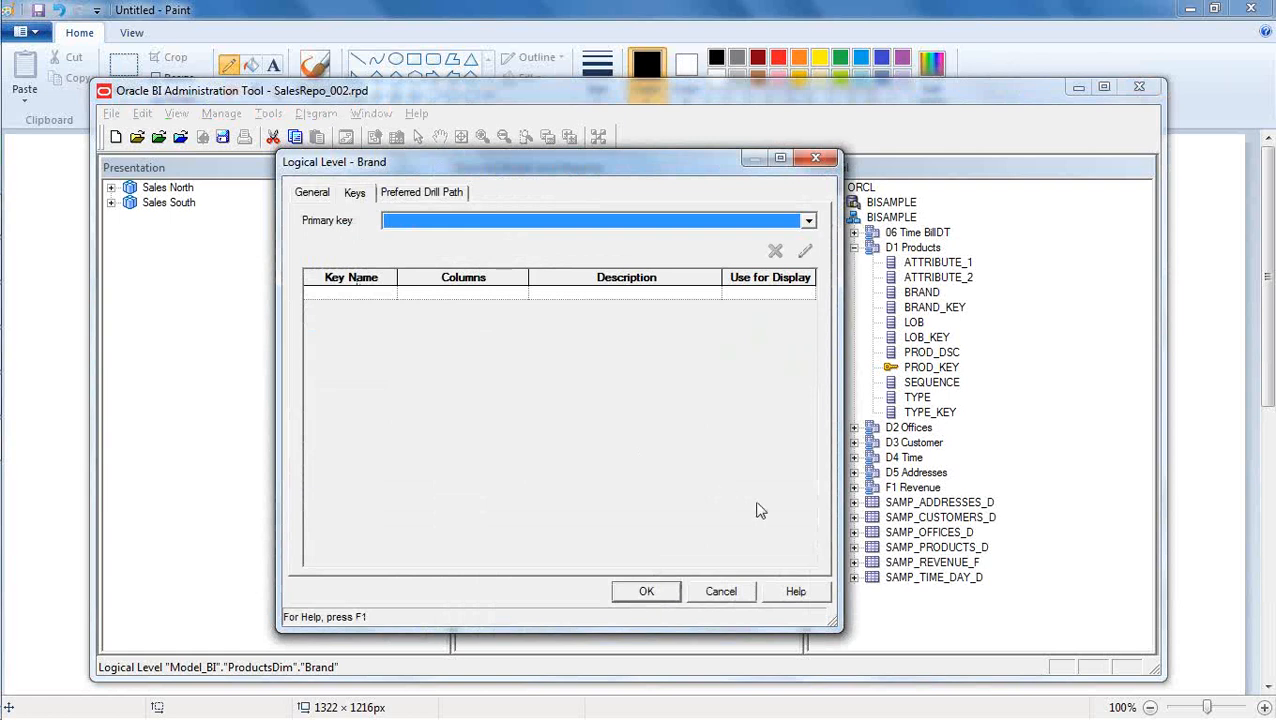
left_click(726, 594)
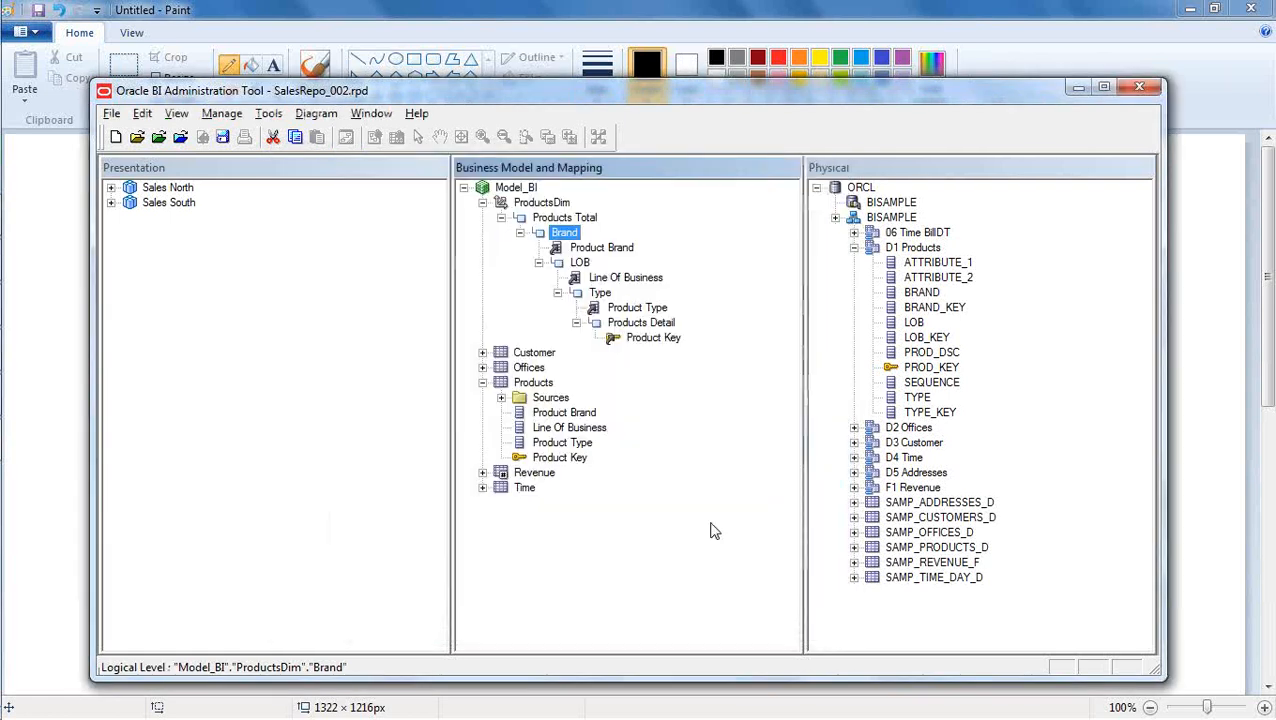
Define Product Brand as the logical level key of the Brand level, used for display.
left_click(604, 250)
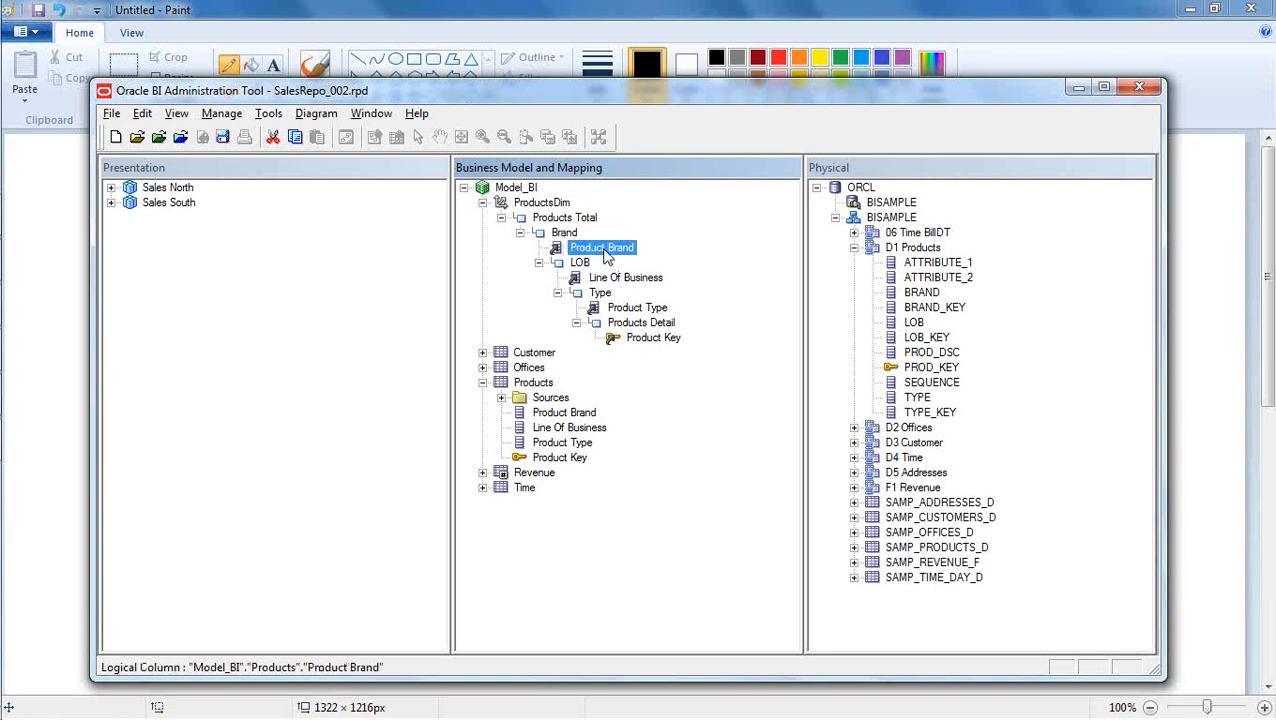
right_click(606, 258)
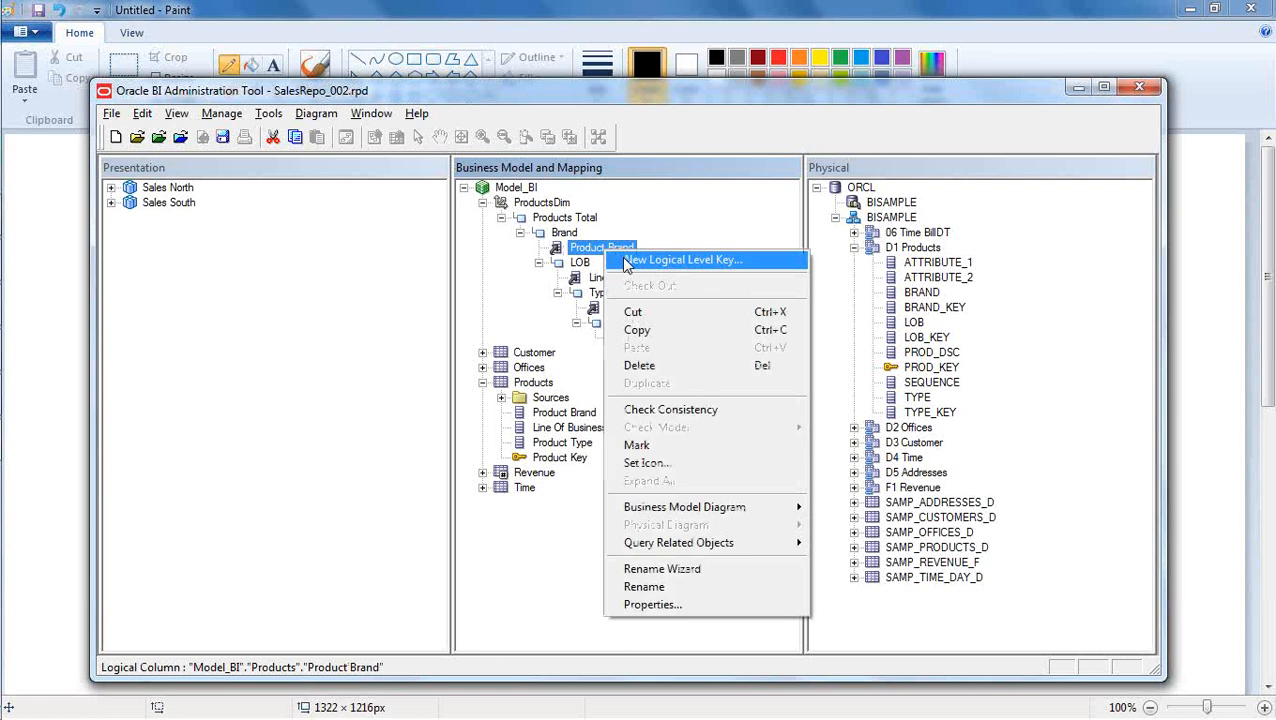
left_click(626, 261)
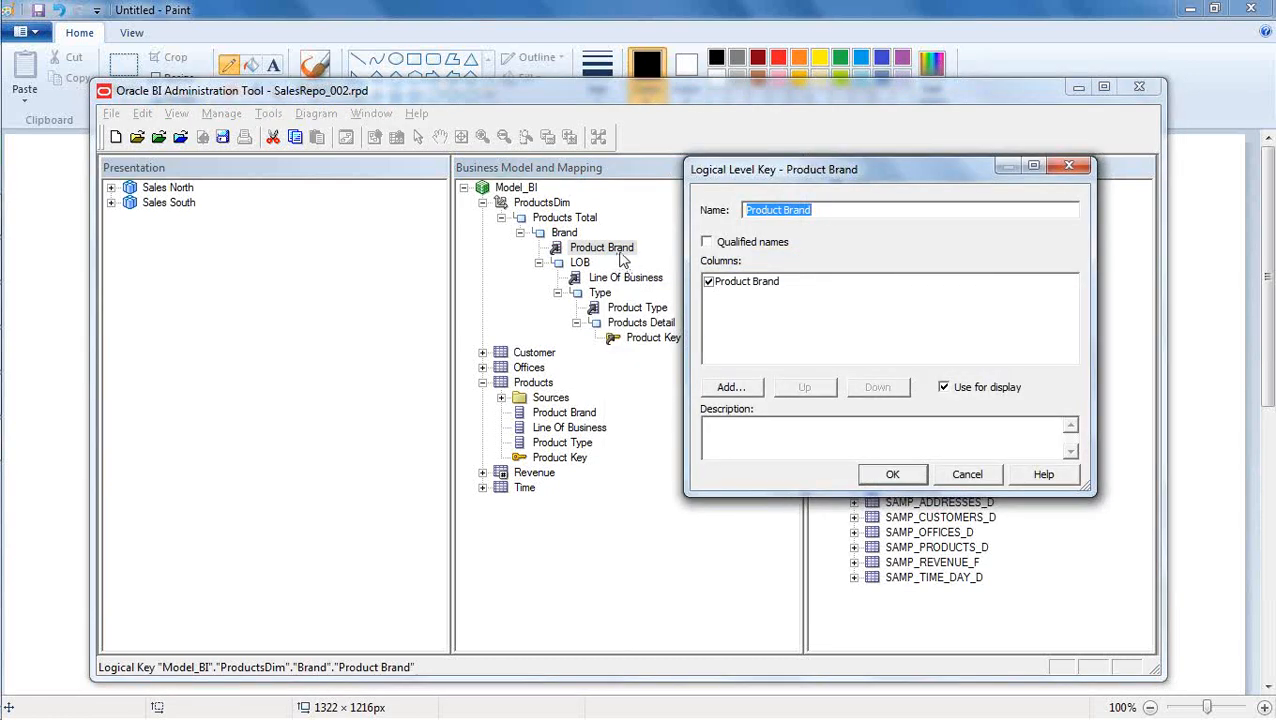
left_click(892, 475)
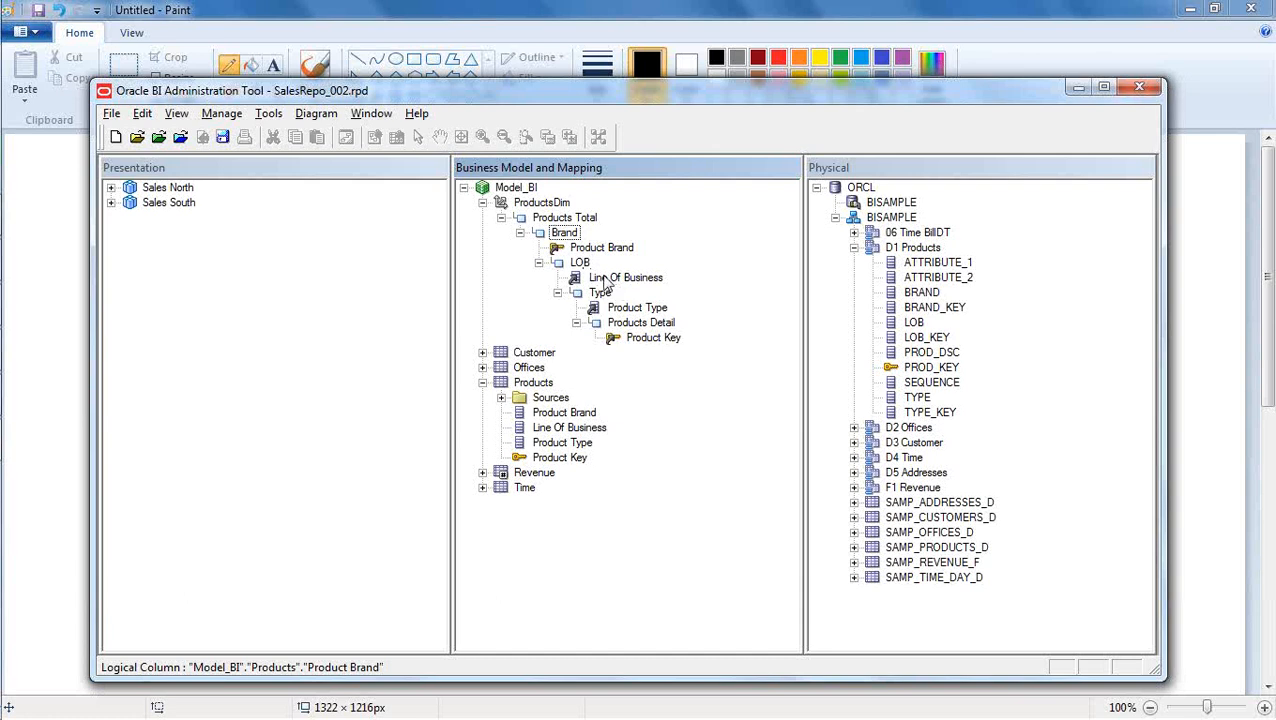
Define Line Of Business as the logical level key of the LOB level.
left_click(612, 284)
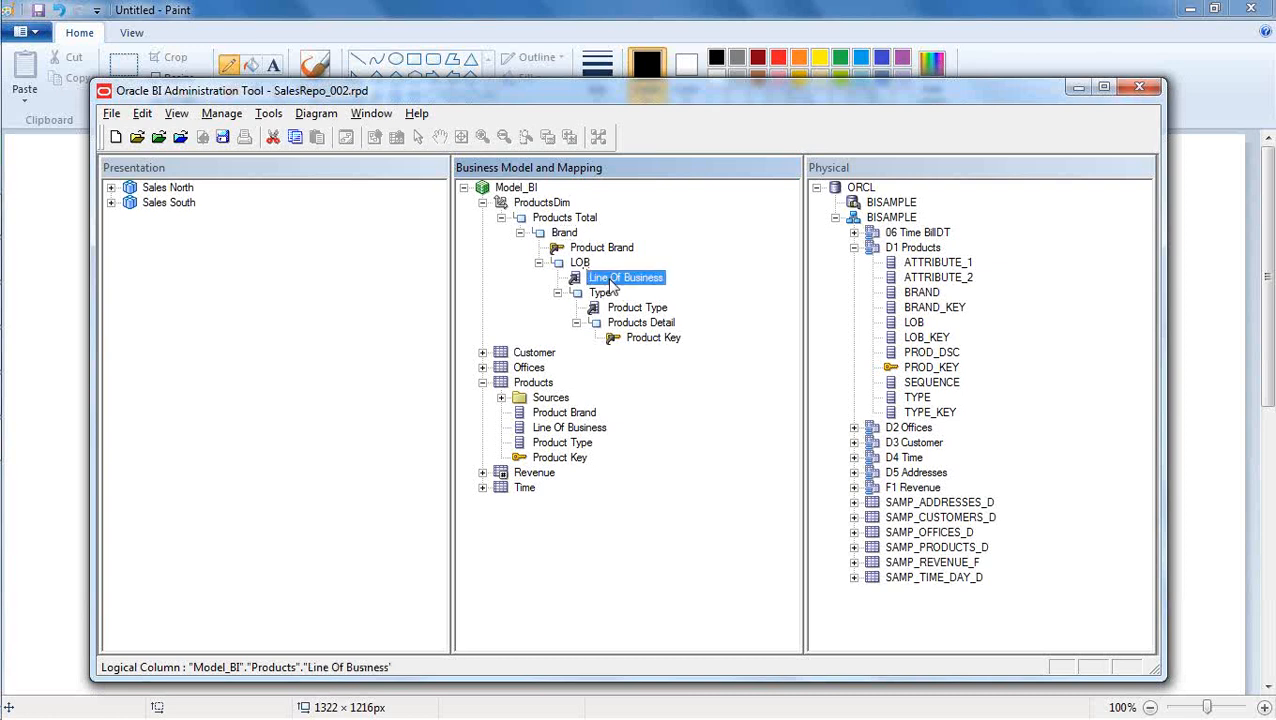
right_click(612, 285)
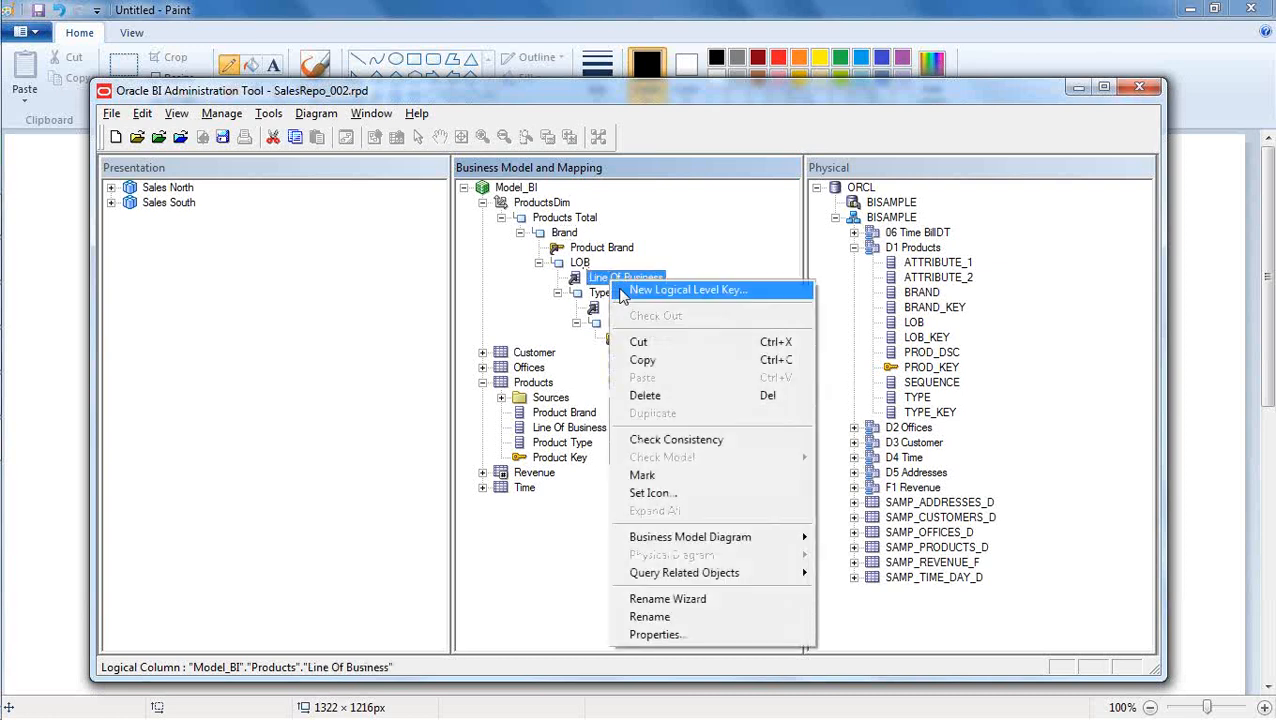
left_click(778, 290)
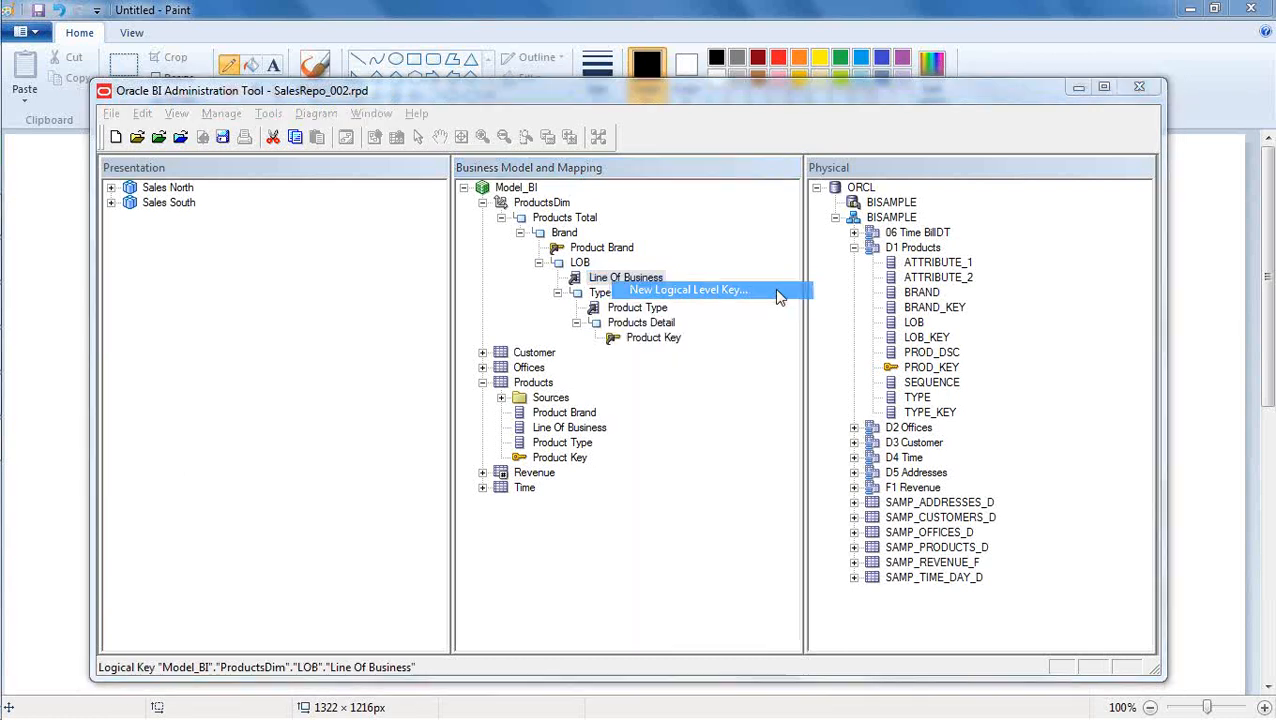
left_click(880, 476)
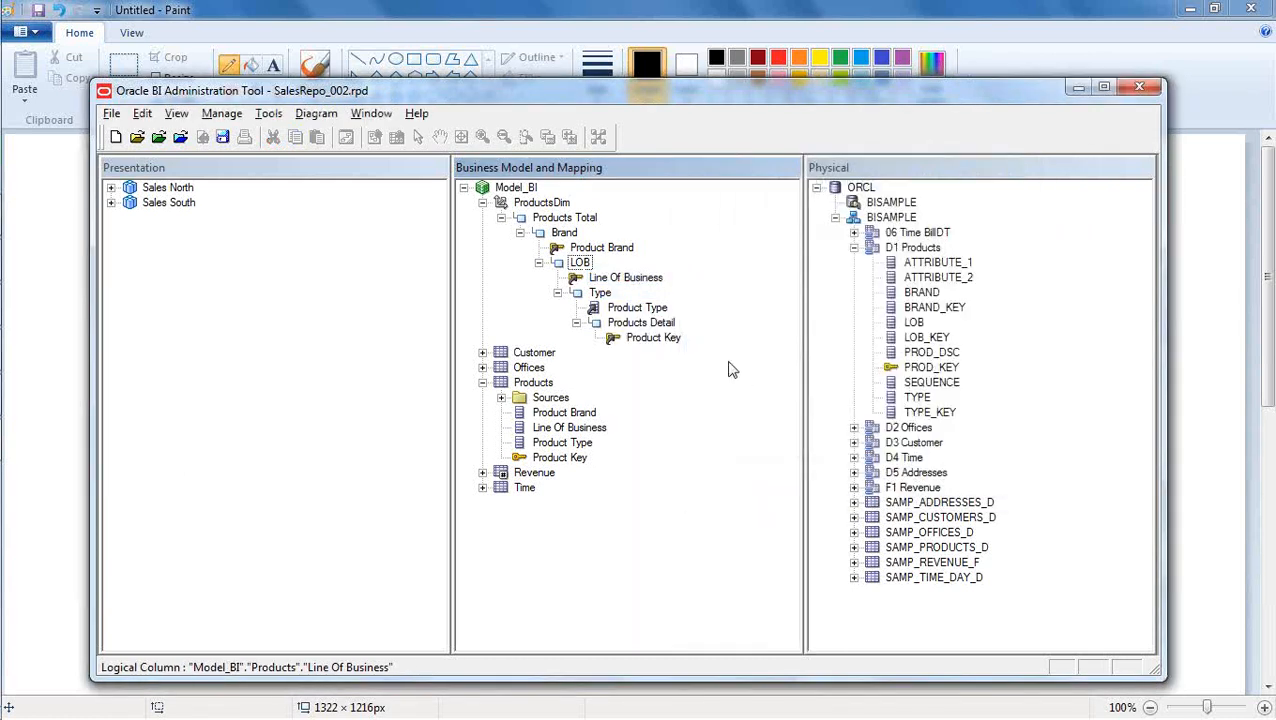
Define Product Type as the logical level key of the Type level, used for display.
left_click(643, 311)
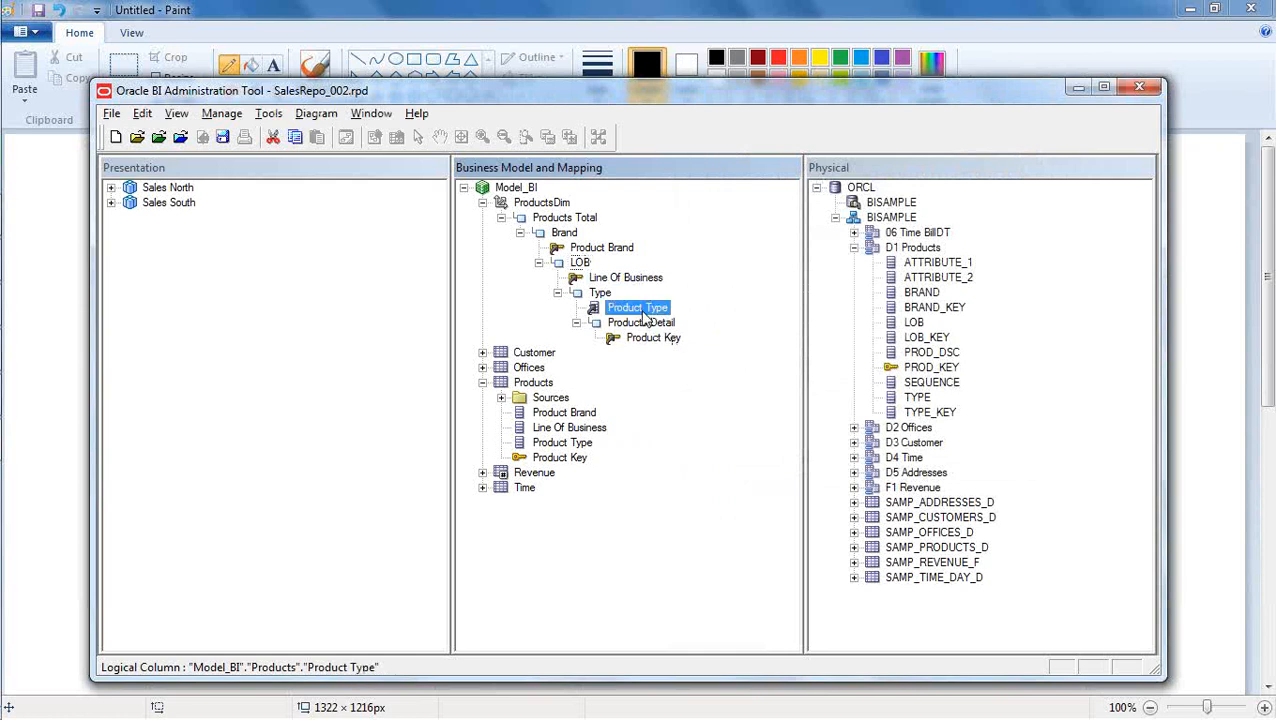
right_click(634, 314)
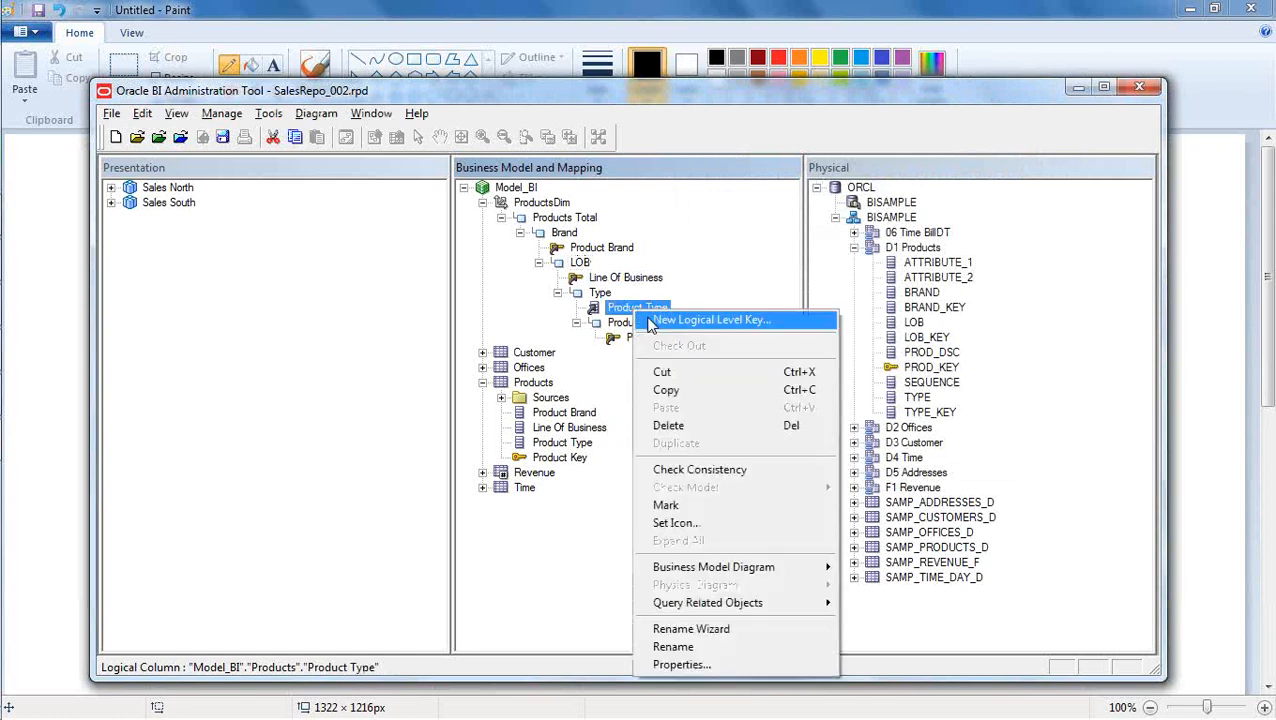
left_click(700, 320)
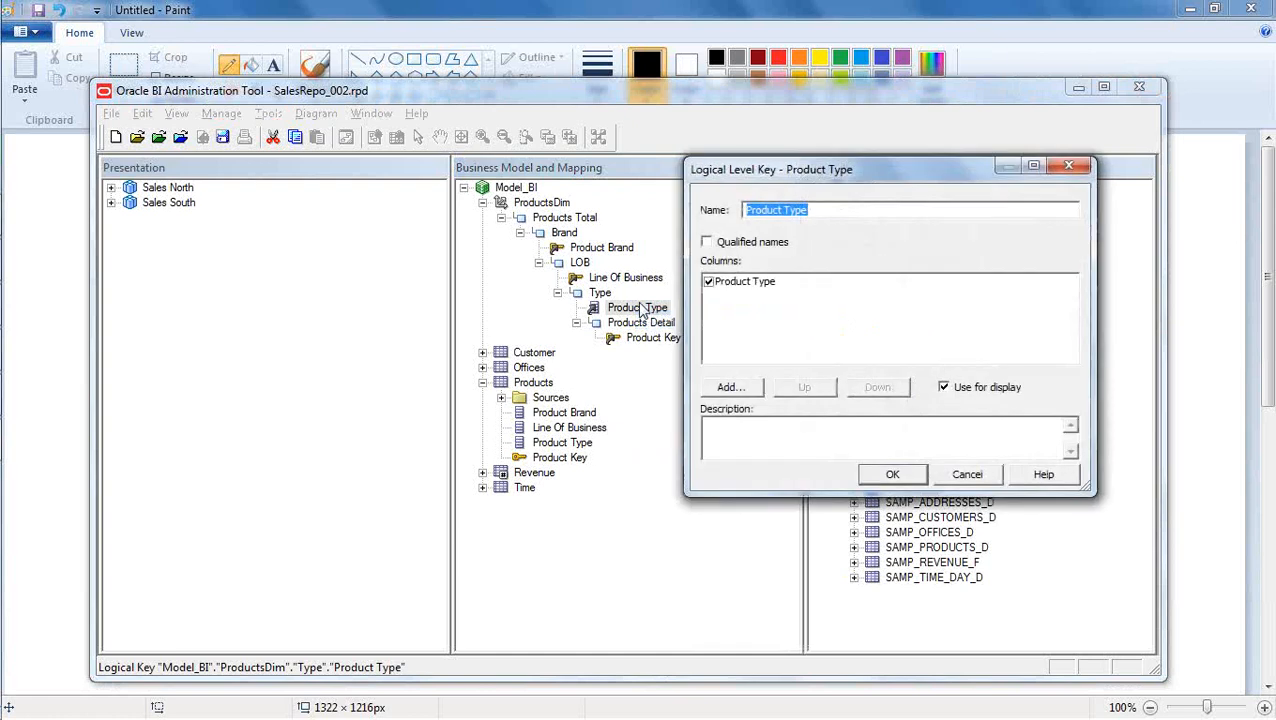
left_click(893, 474)
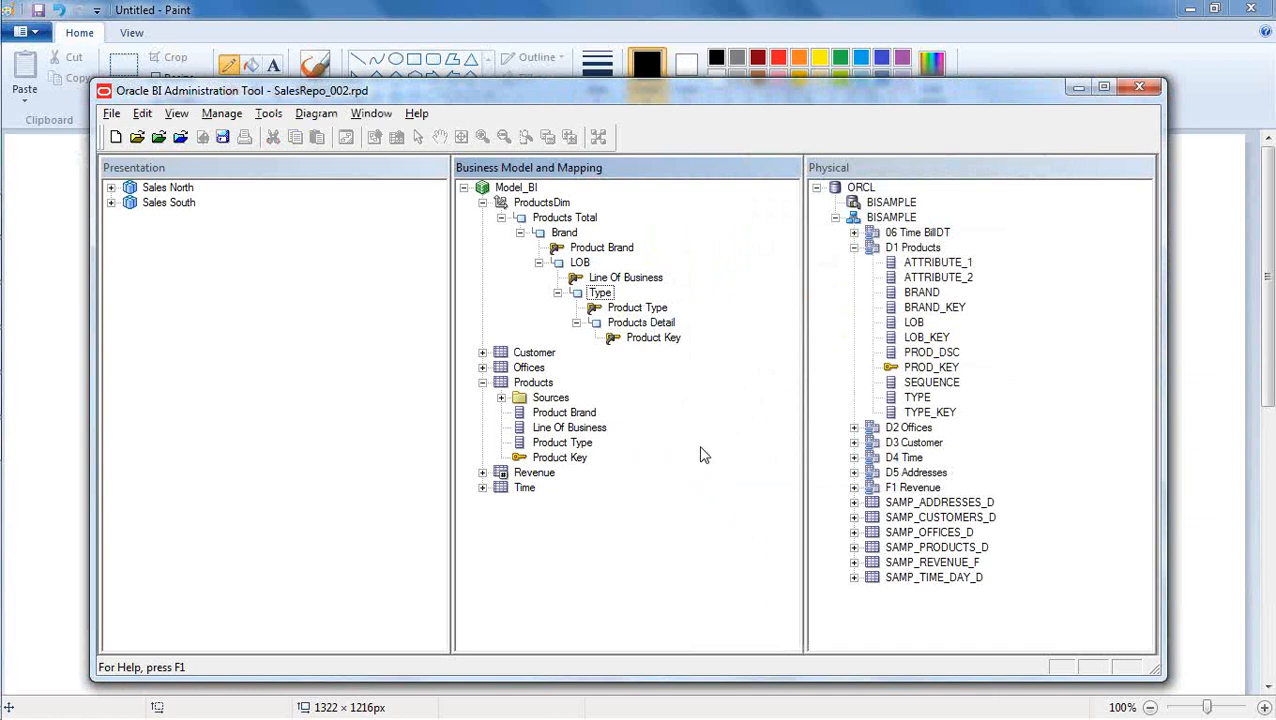
Add the ProductsDim hierarchy to the Products presentation table of the Sales North subject area.
left_click(482, 383)
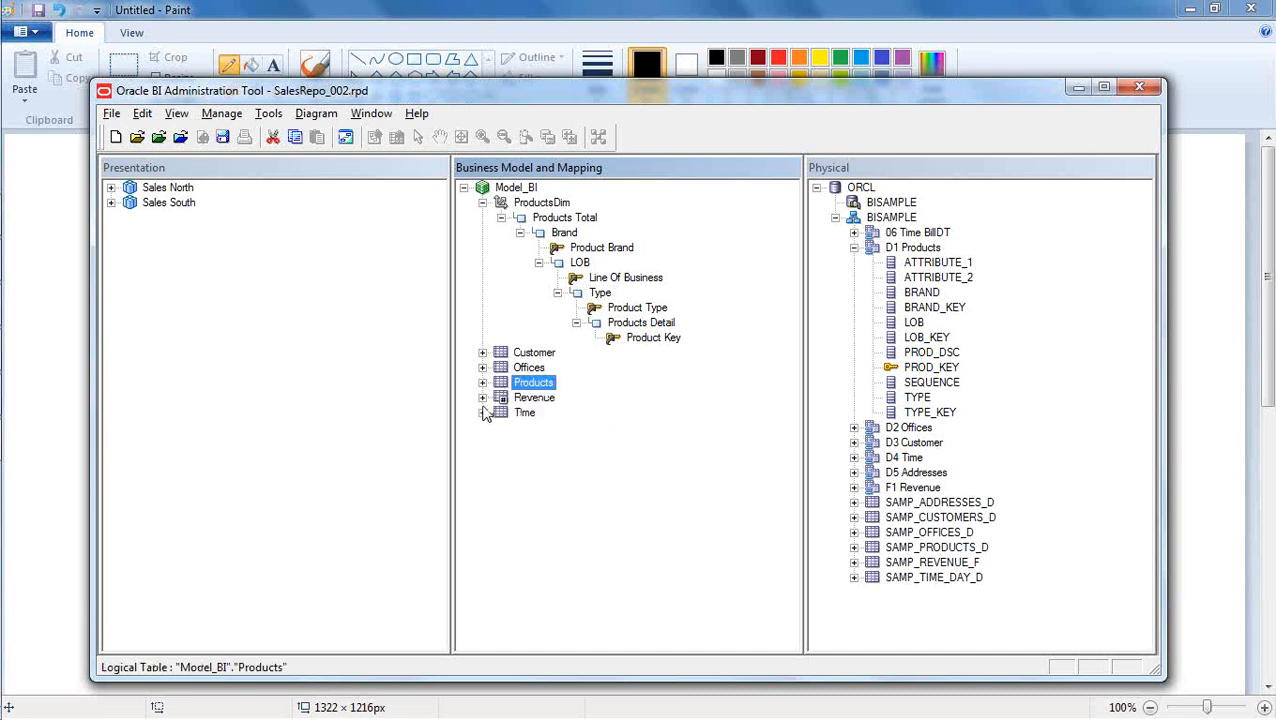
left_click(482, 398)
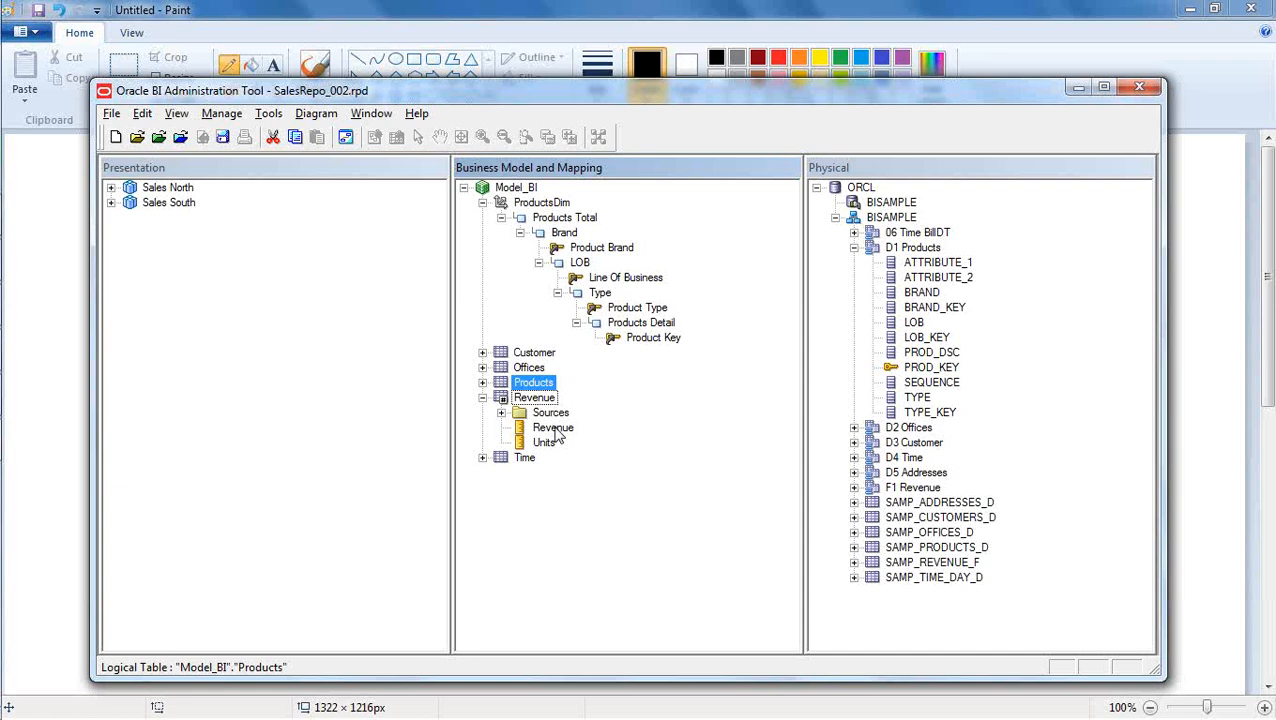
left_click(111, 187)
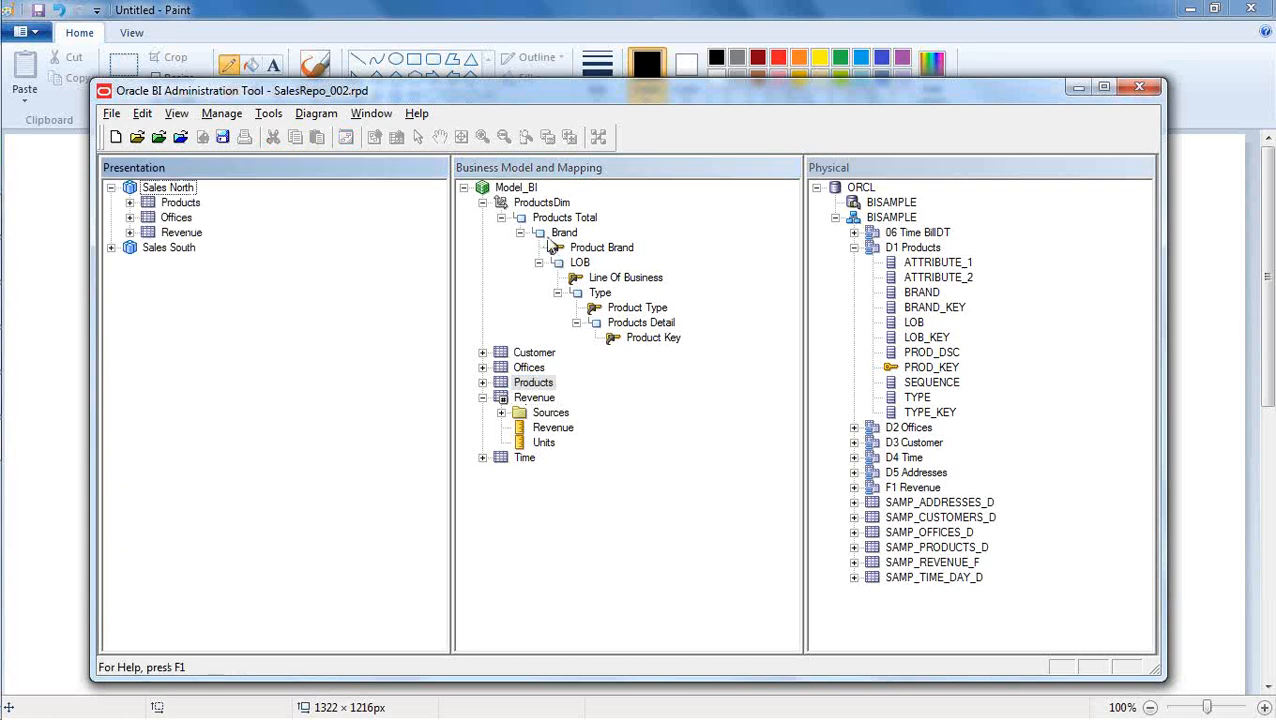
left_click(482, 202)
left_click_drag(535, 204, 188, 207)
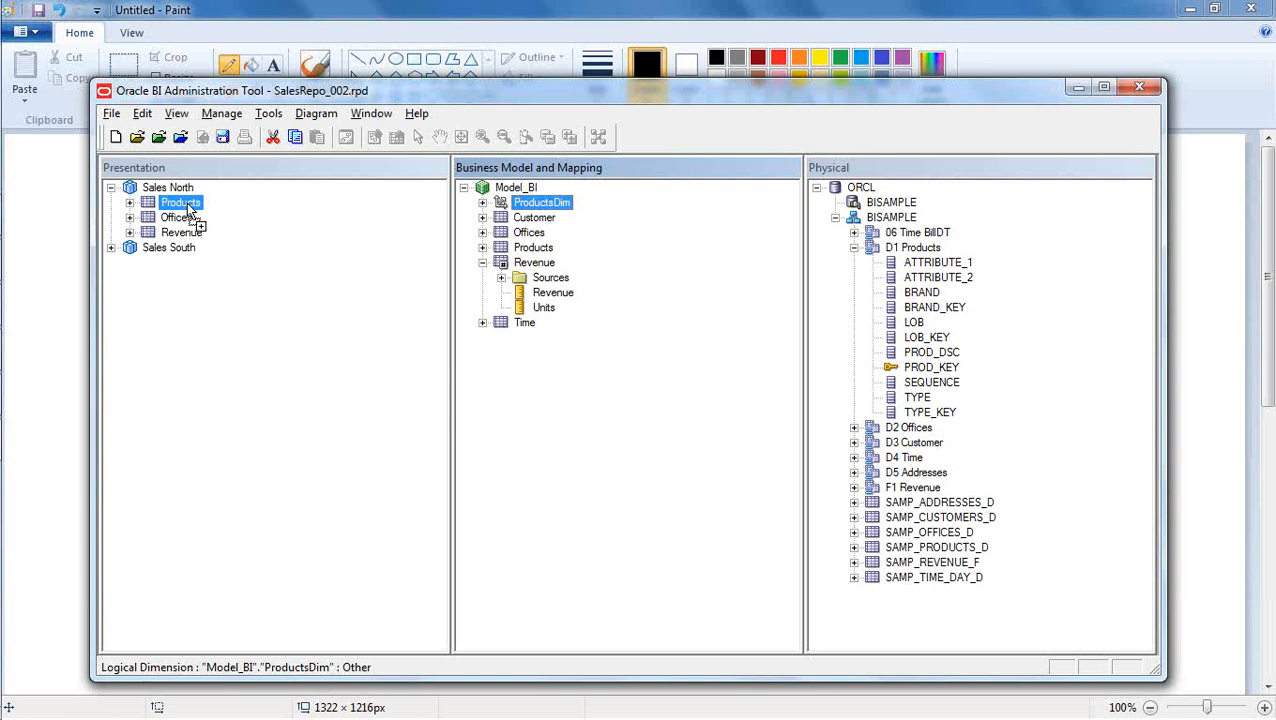
left_click_drag(189, 208, 189, 206)
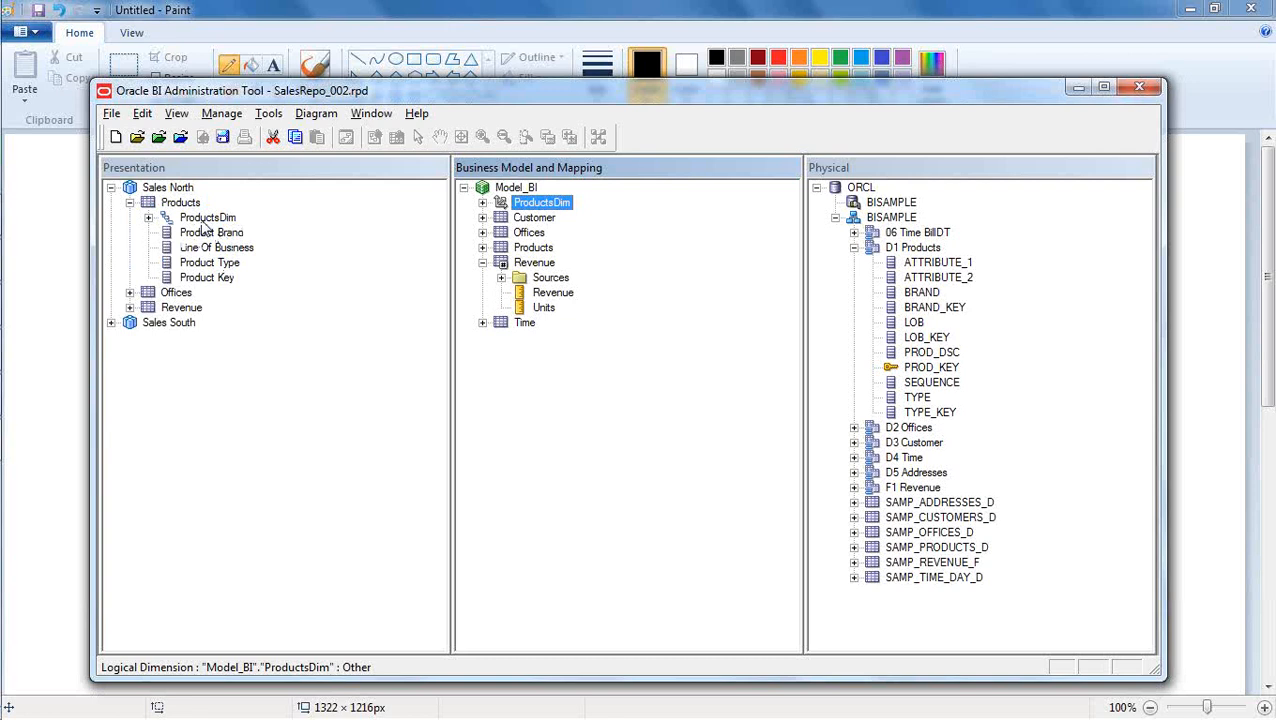
Expand the ProductsDim presentation hierarchy under Products through Products Total, Brand and LOB to examine its nested levels.
left_click(148, 217)
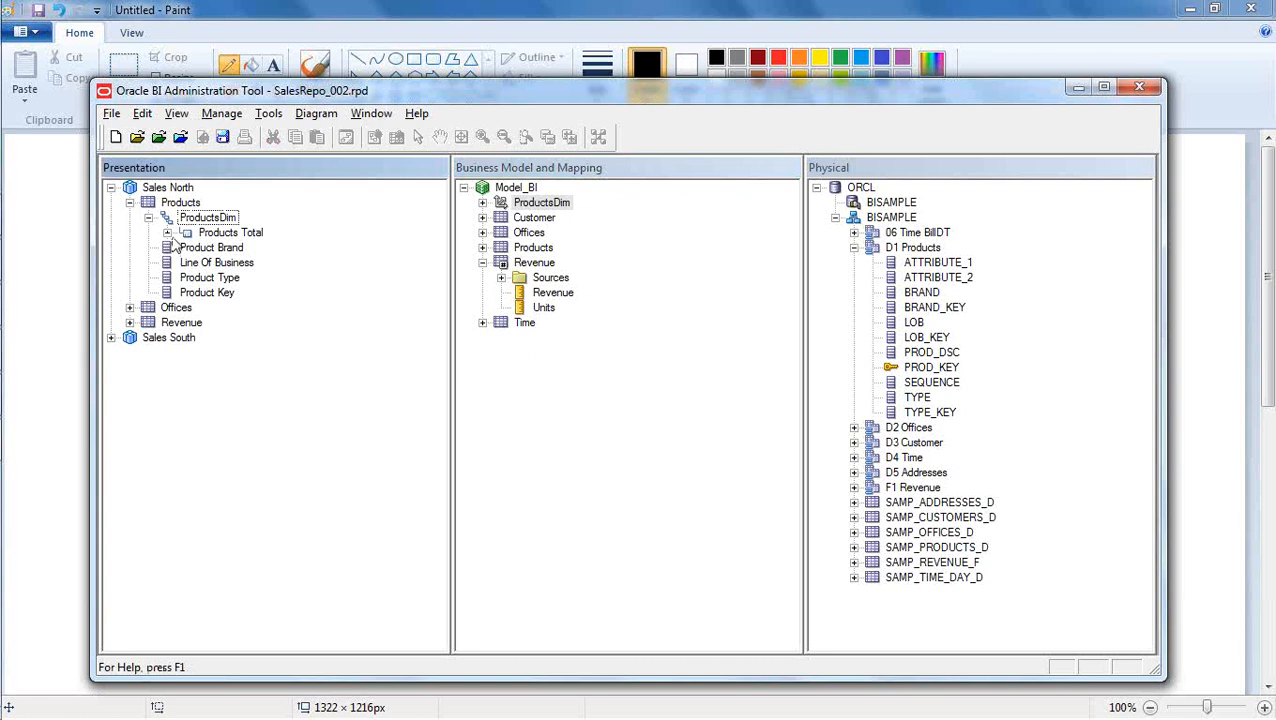
left_click(167, 232)
left_click(185, 247)
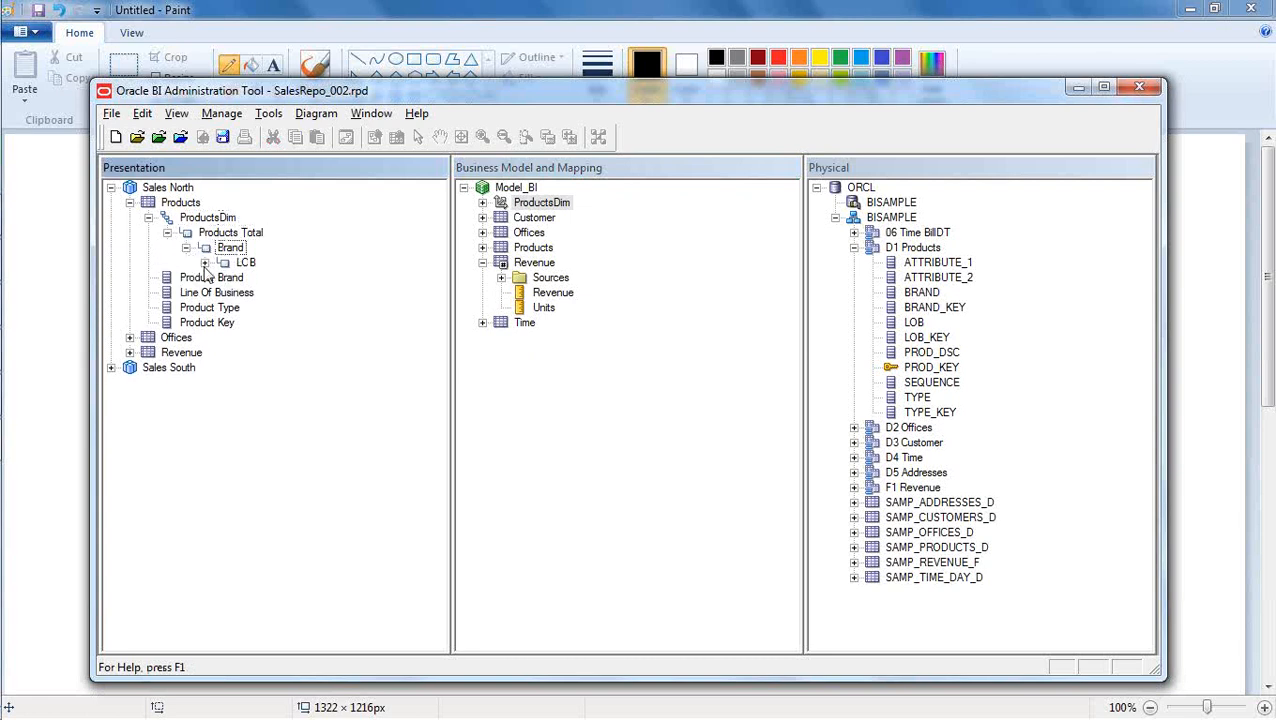
left_click(204, 262)
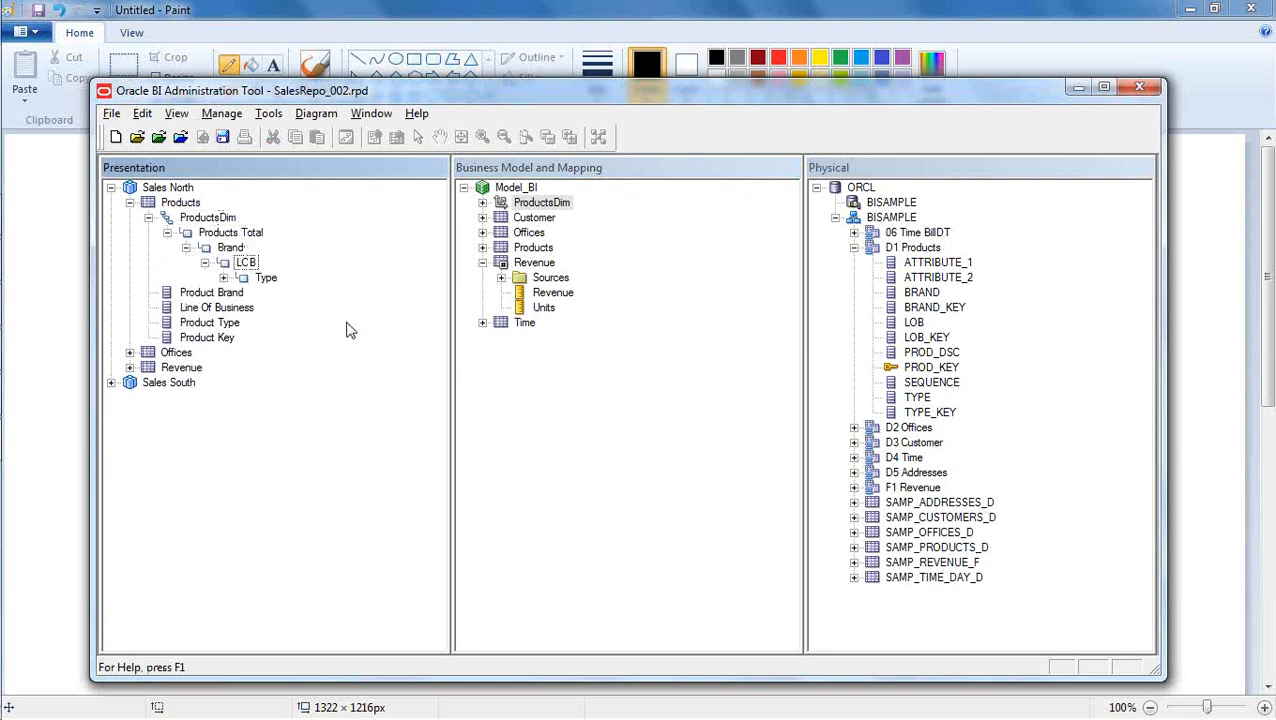
Examine the Products Detail level beneath Type and compare the presentation hierarchy with ProductsDim in the business model.
left_click(223, 277)
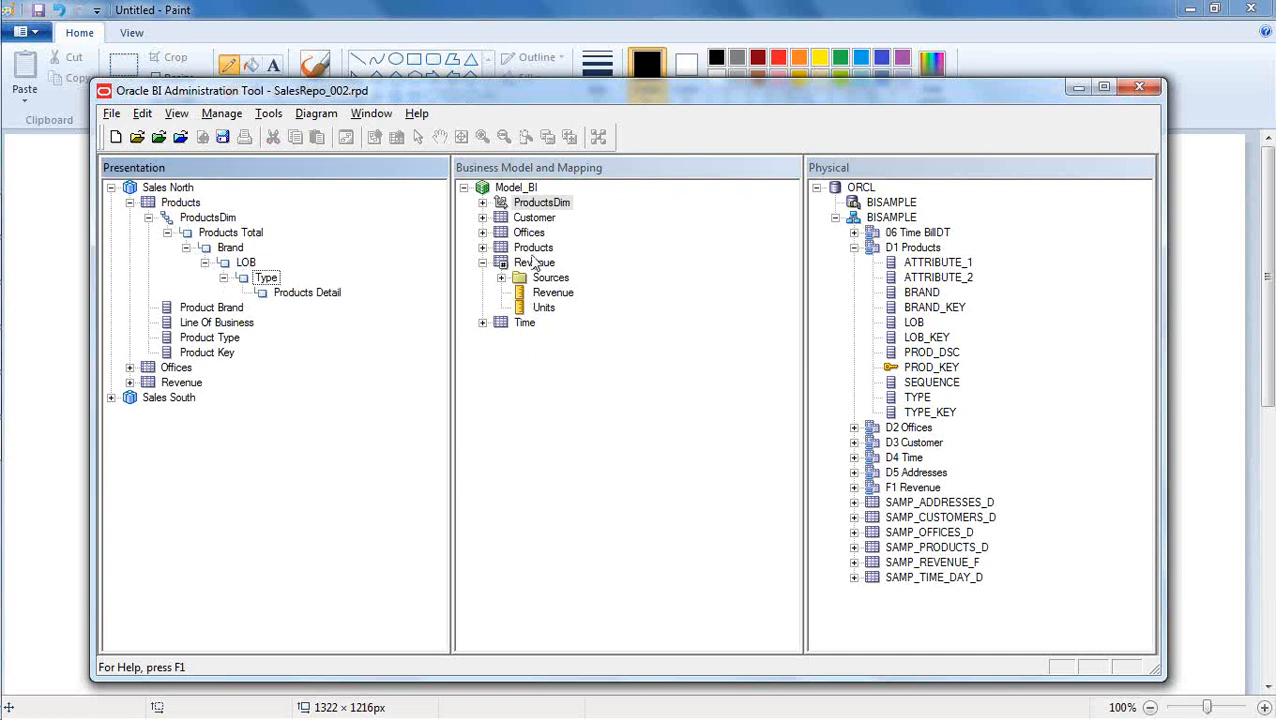
left_click(537, 248)
left_click(553, 204)
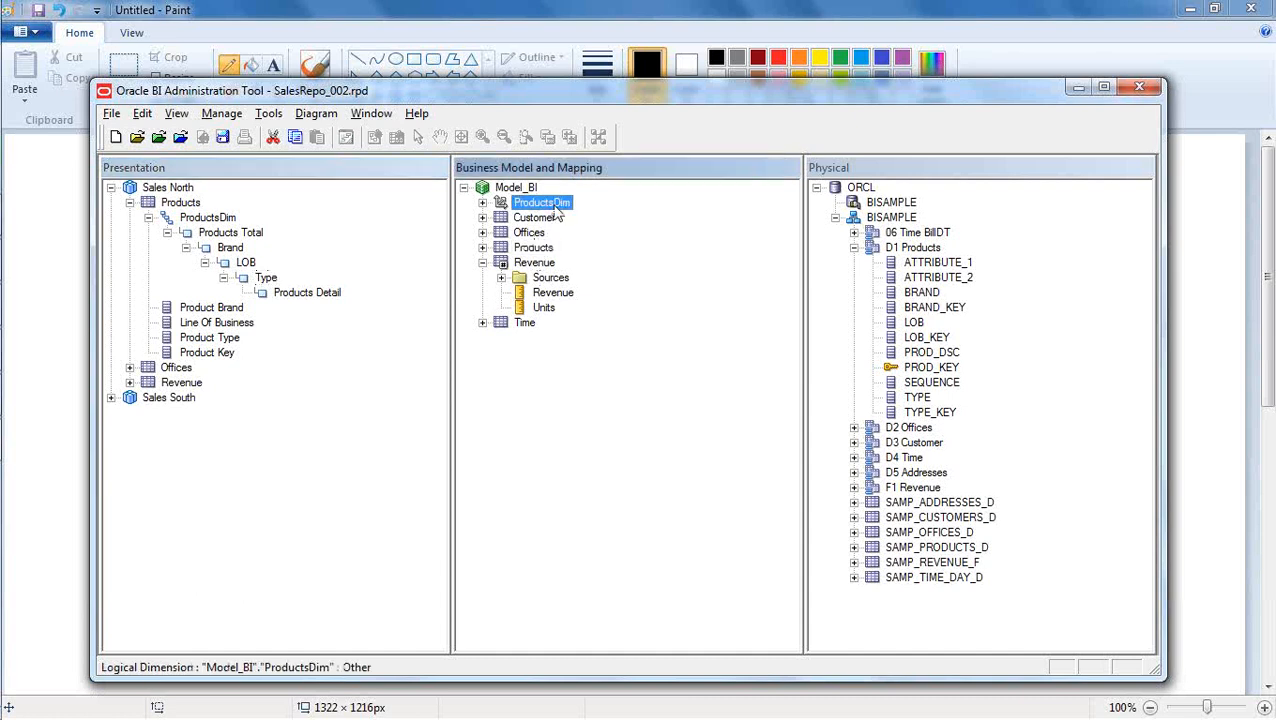
left_click(148, 218)
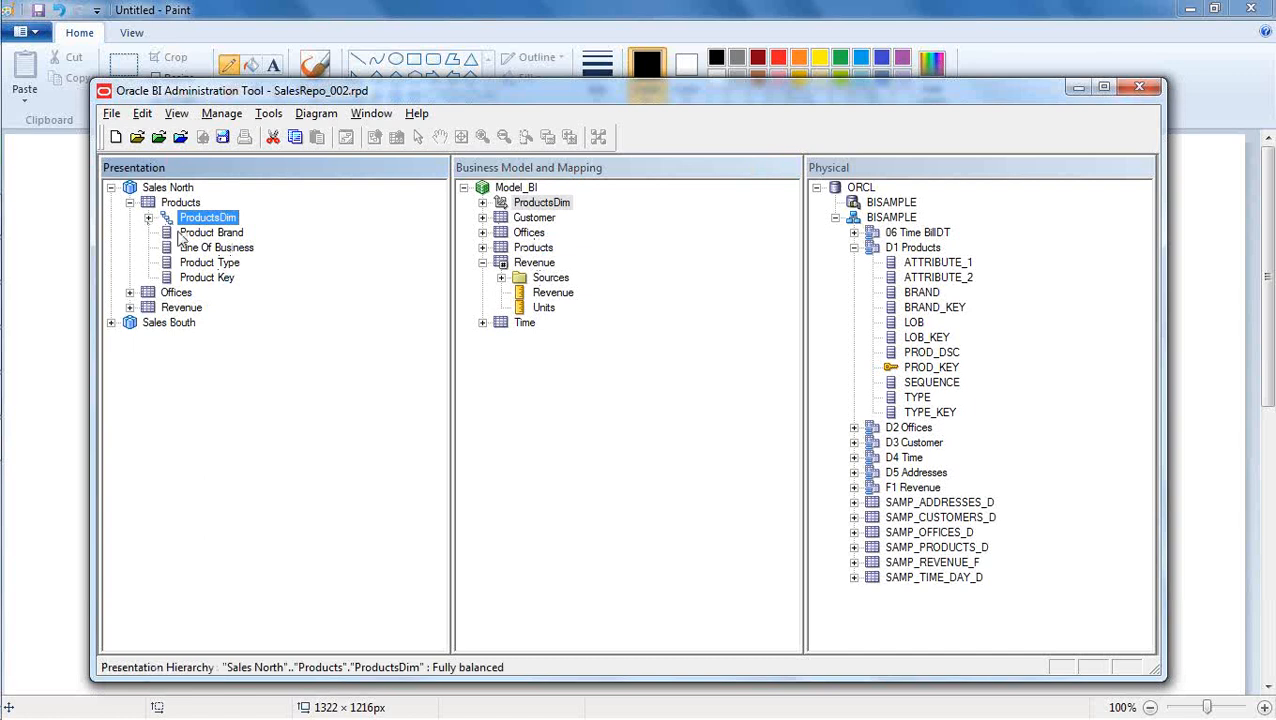
left_click(181, 203)
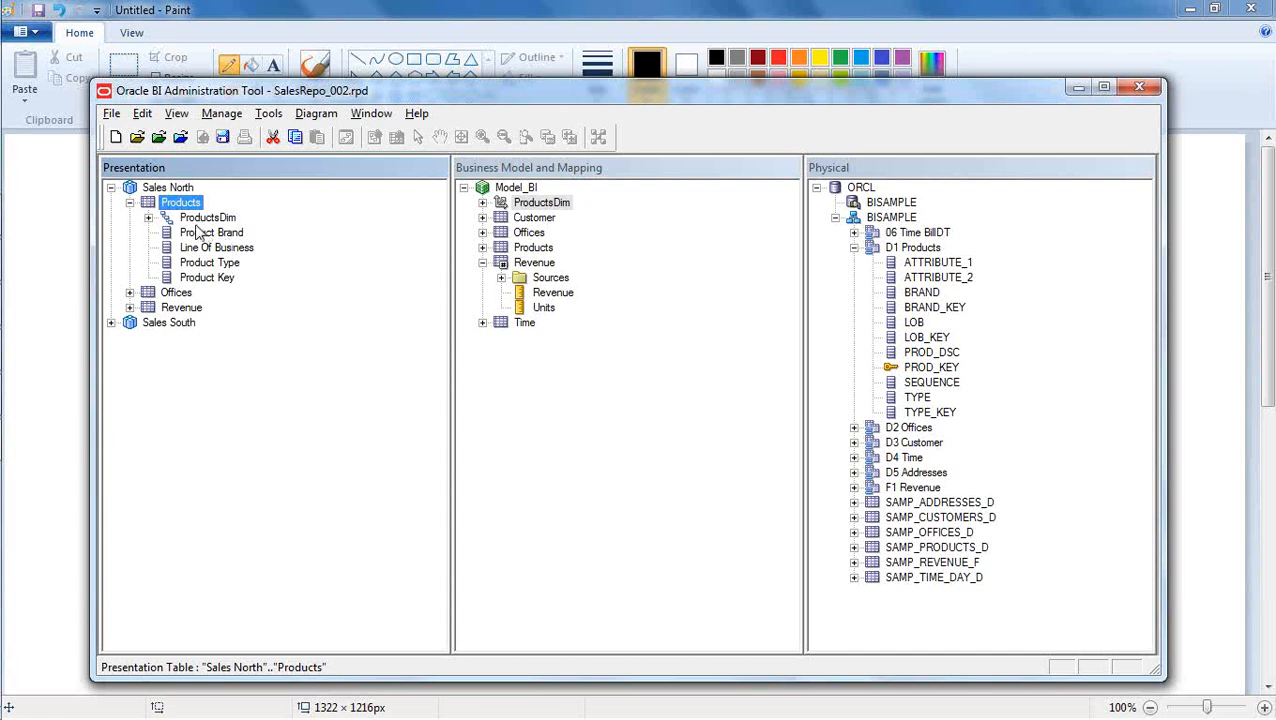
Save the repository with a global consistency check, widen the Object Type column to review the messages, and close the Consistency Check Manager.
left_click(223, 137)
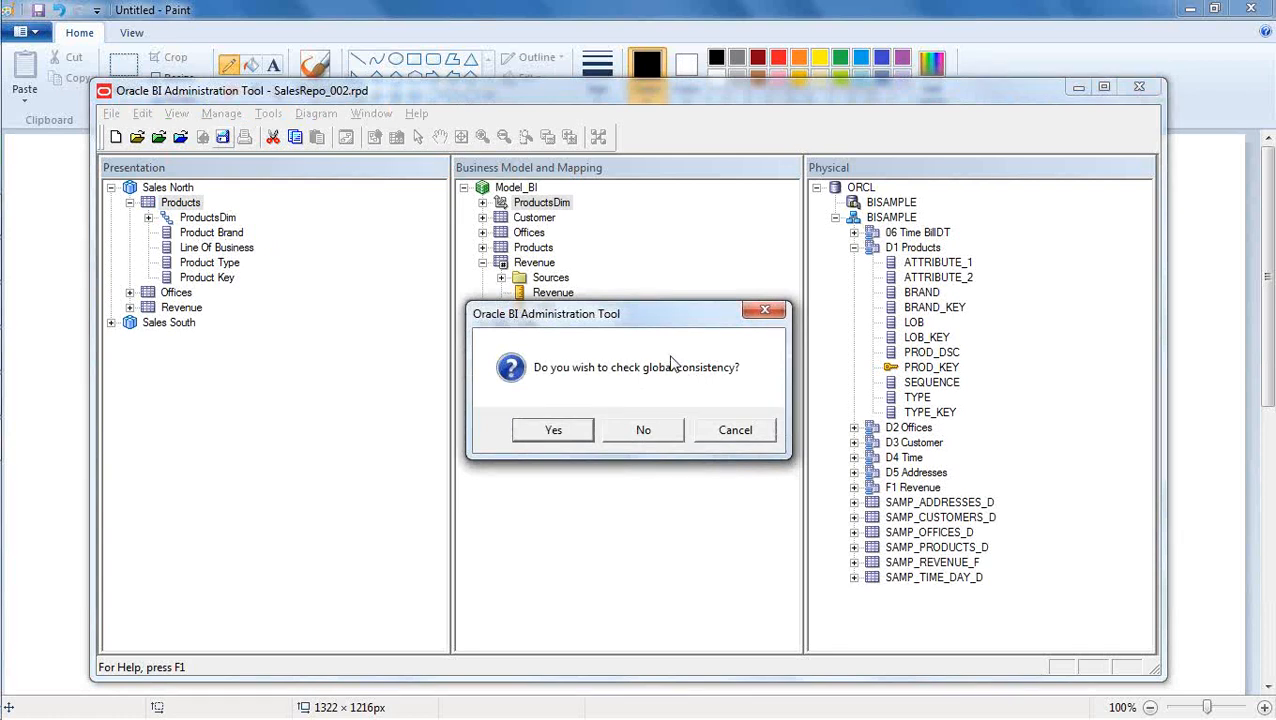
left_click(563, 429)
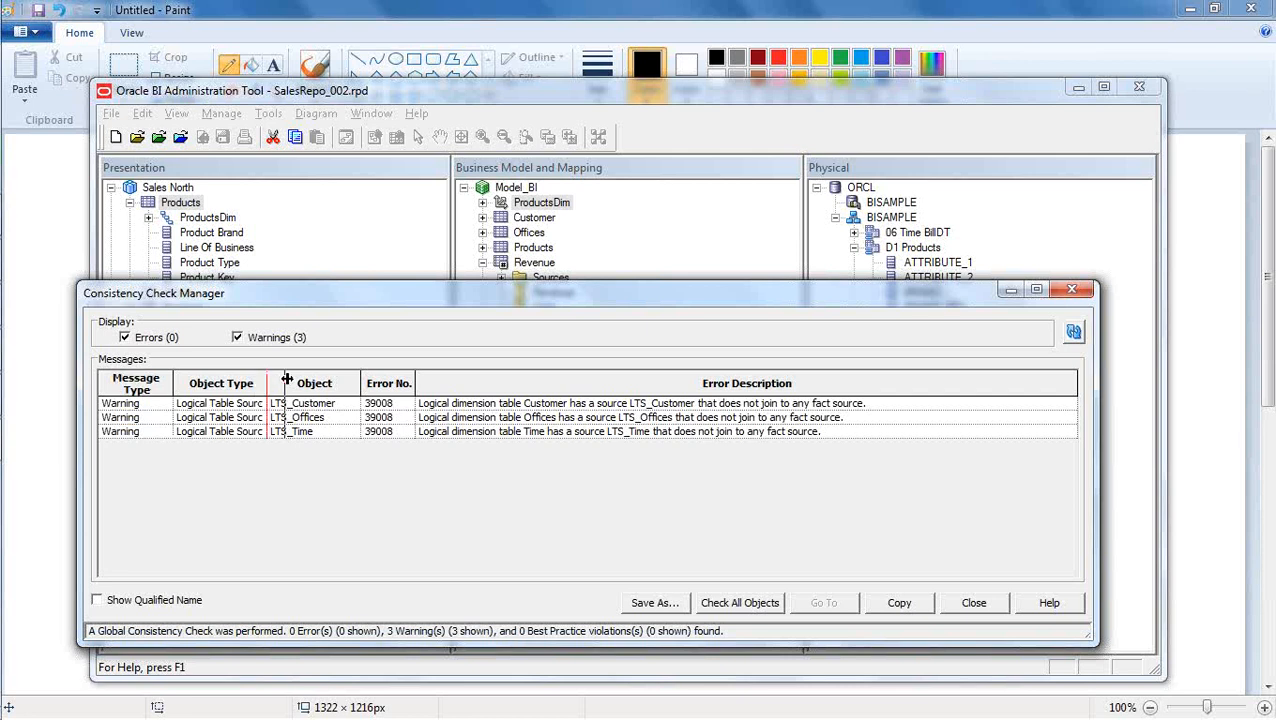
left_click_drag(287, 380, 328, 383)
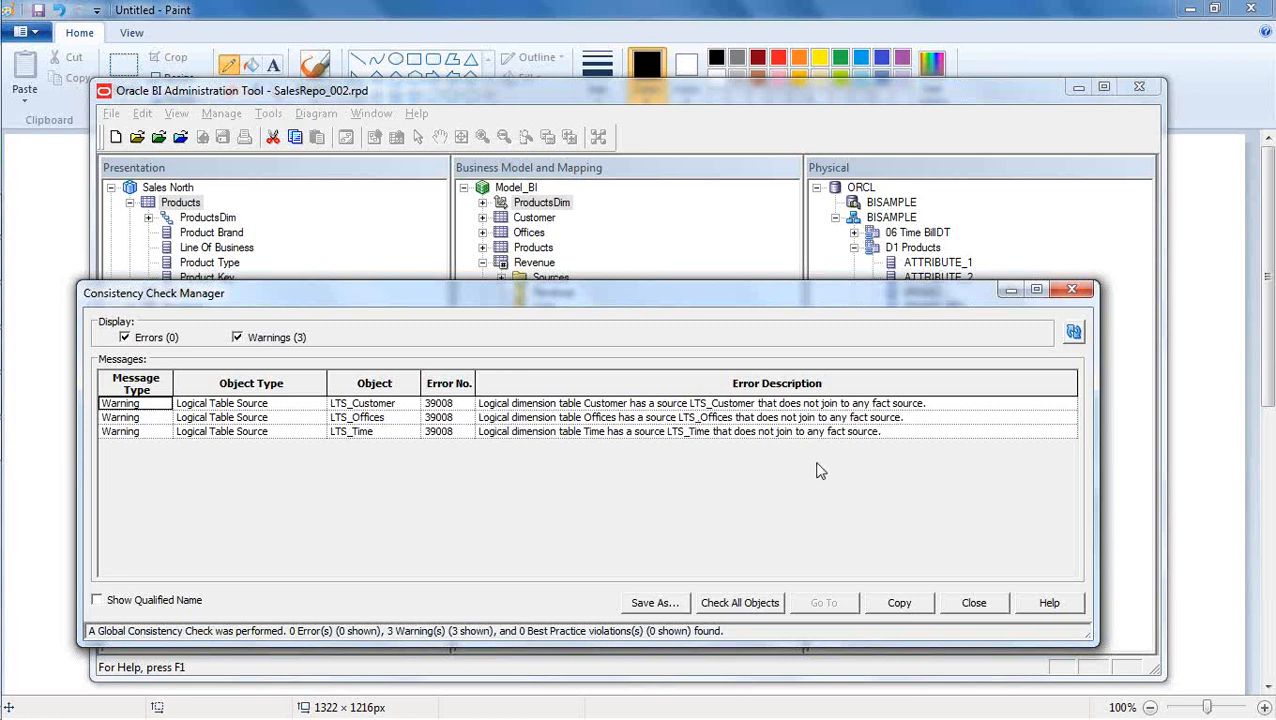
left_click(297, 419)
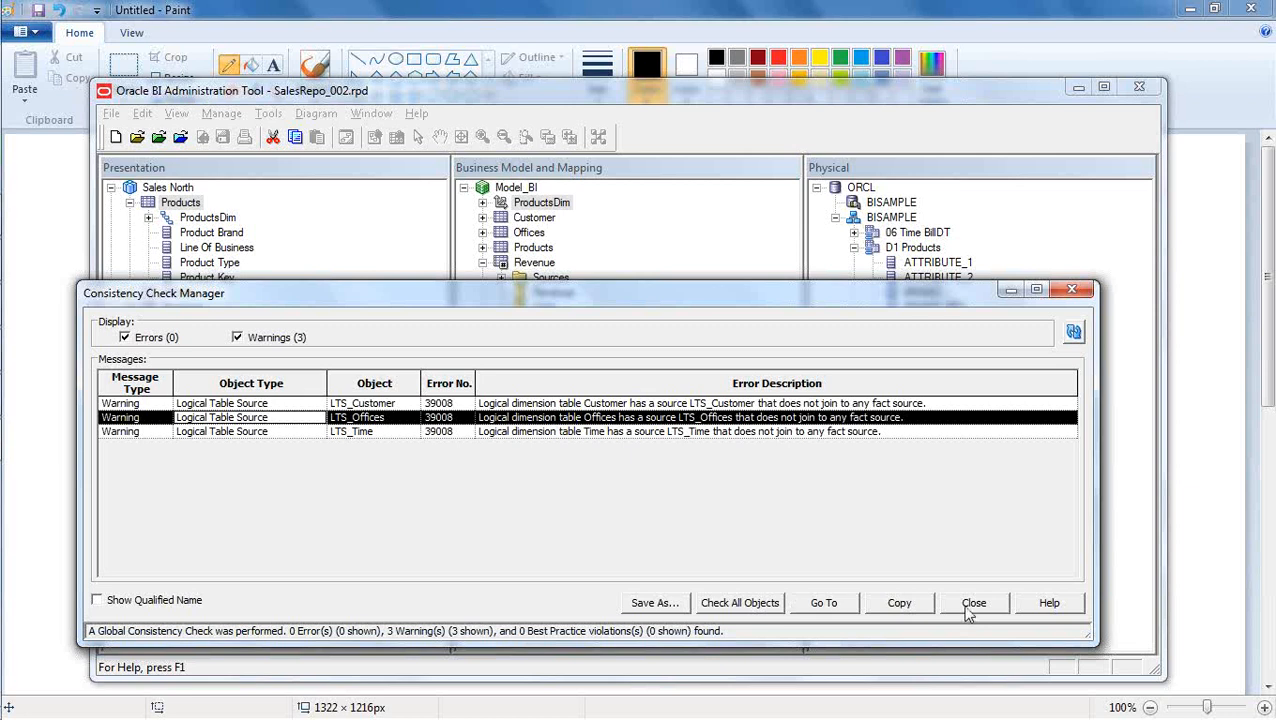
left_click(970, 603)
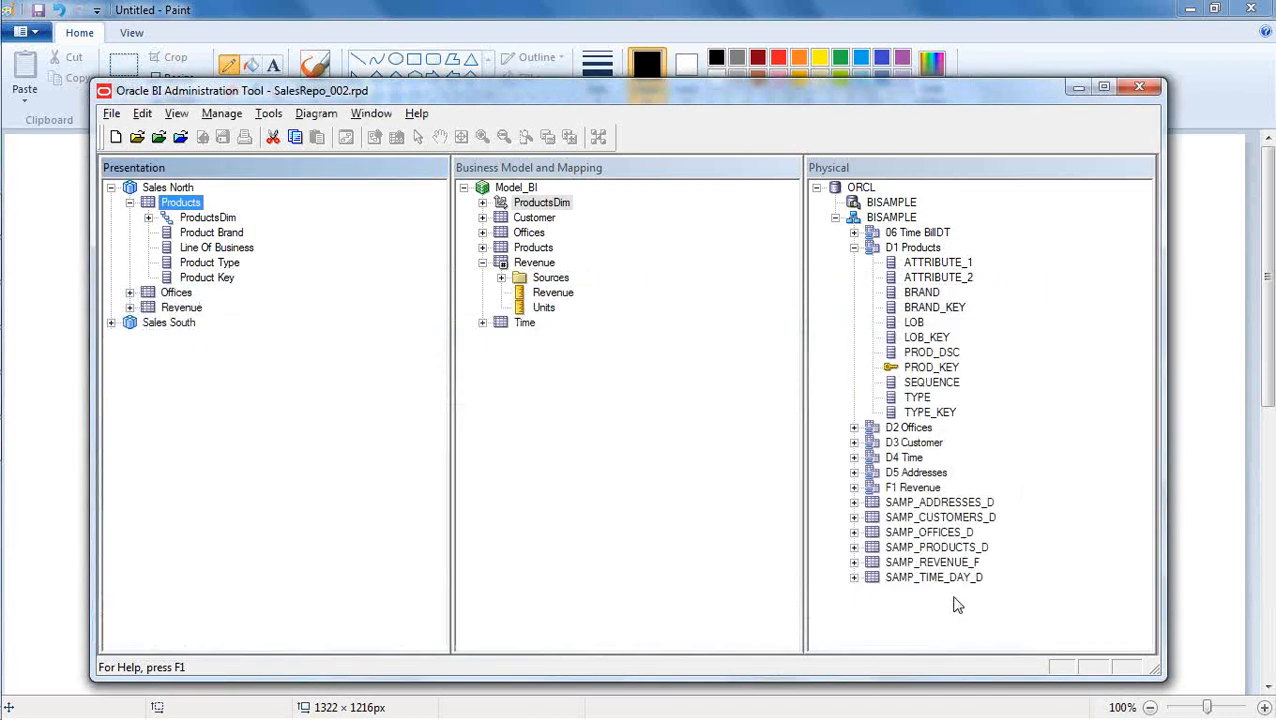
Review the complete ProductsDim level structure under the Products presentation table and collapse it again.
left_click(686, 500)
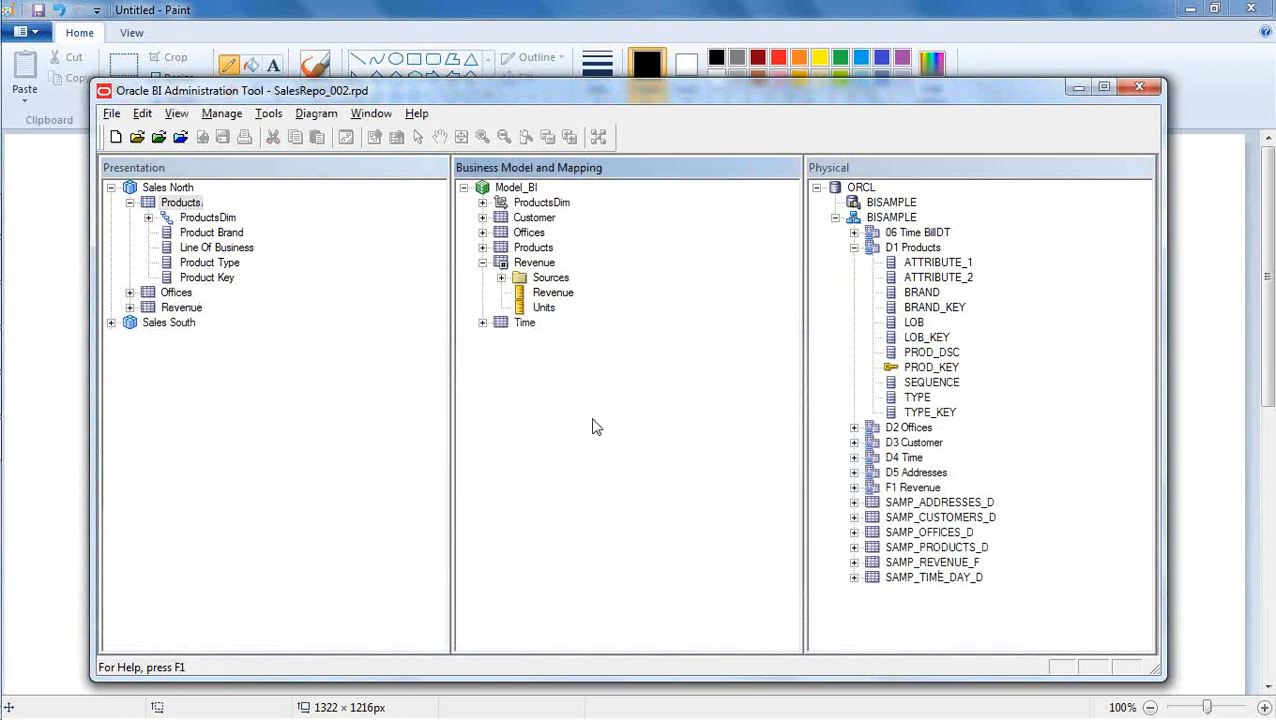
left_click(148, 218)
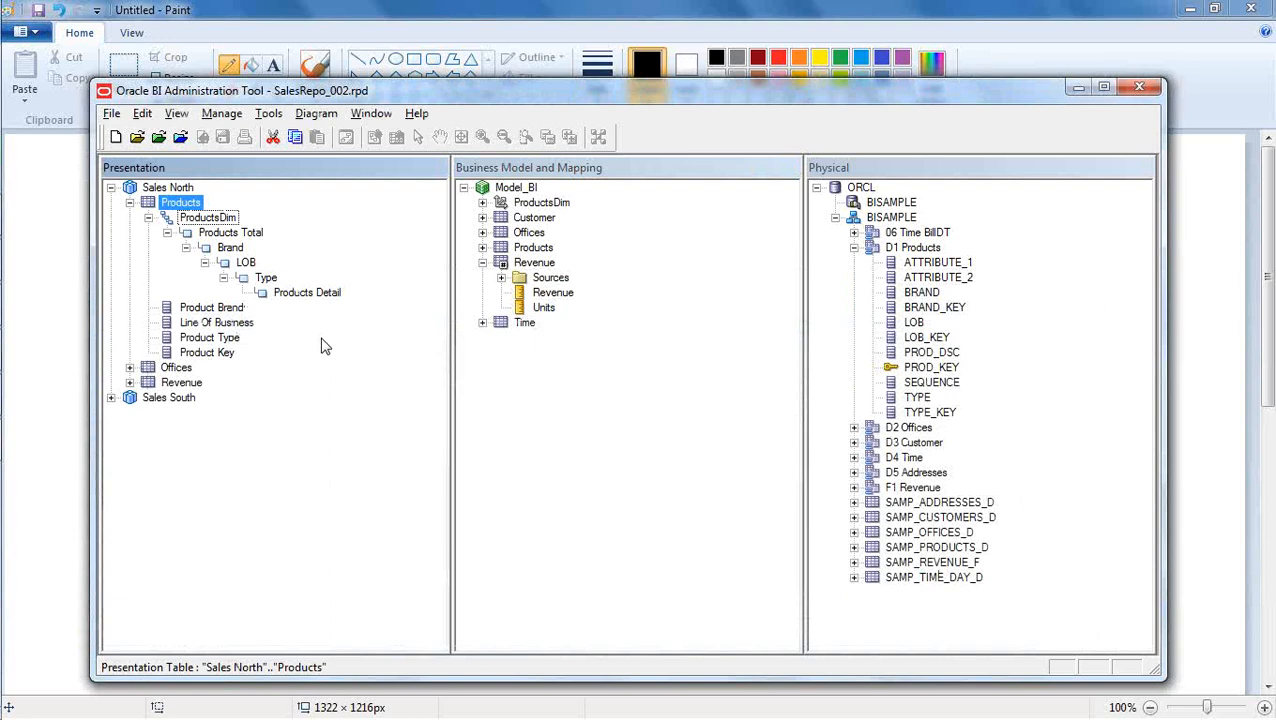
left_click(148, 218)
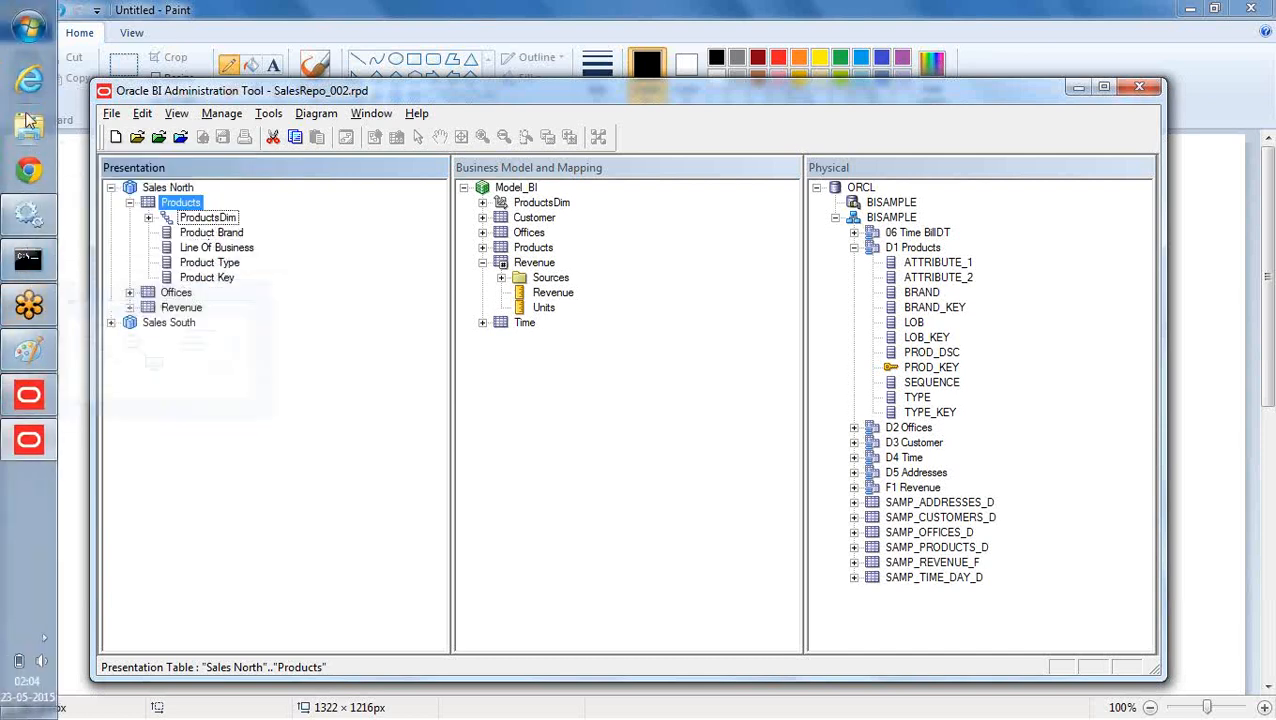
Switch to Mozilla Firefox and load the Oracle Enterprise Manager page at localhost:7001/em/.
left_click(30, 30)
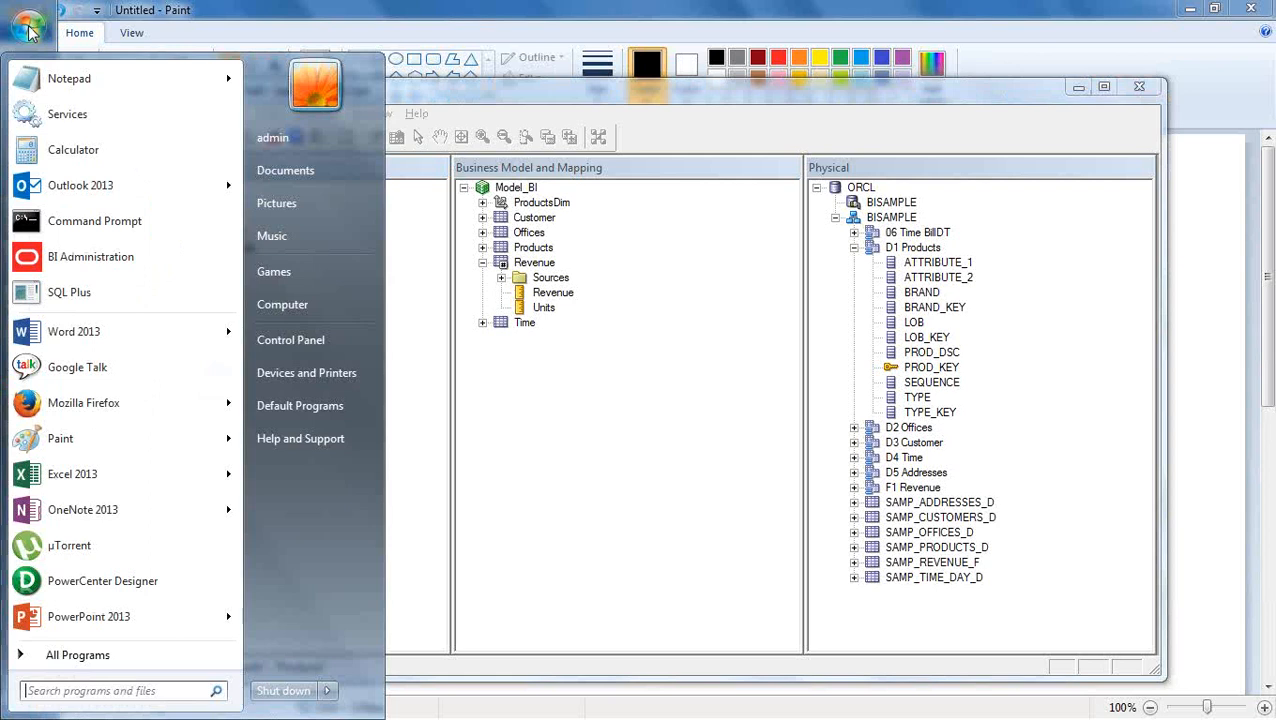
left_click(157, 422)
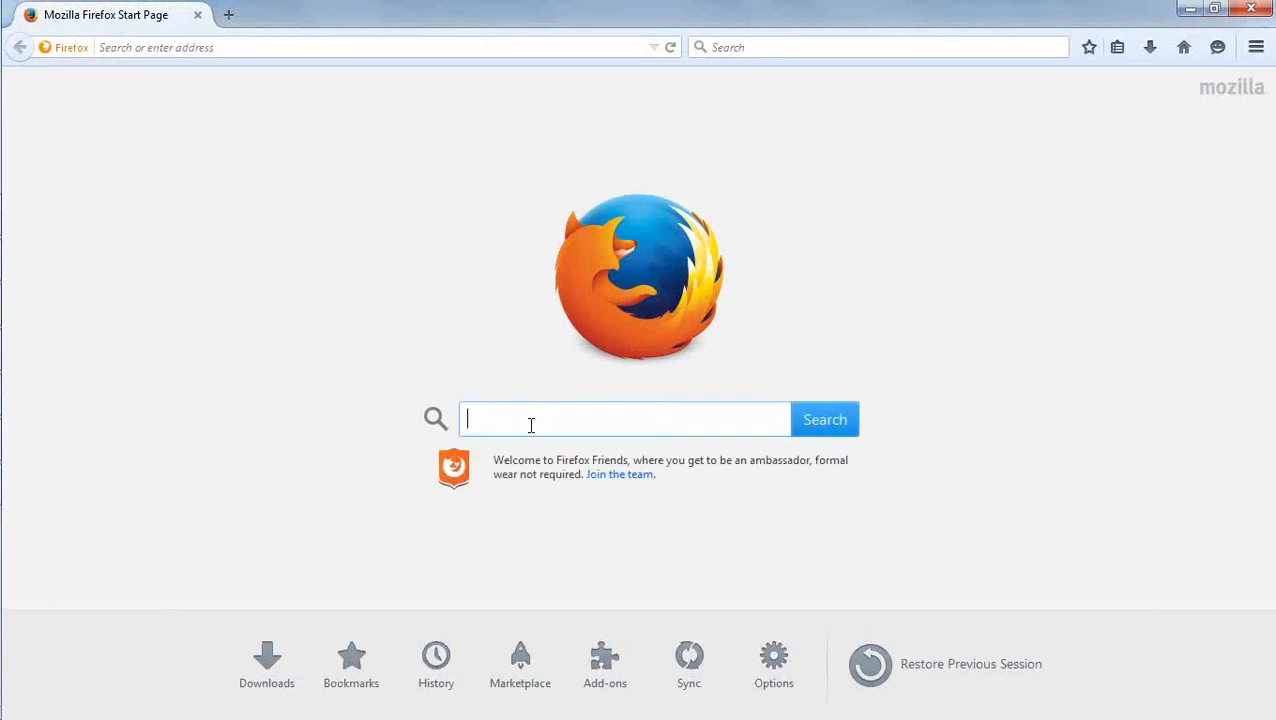
left_click(305, 49)
type("/em")
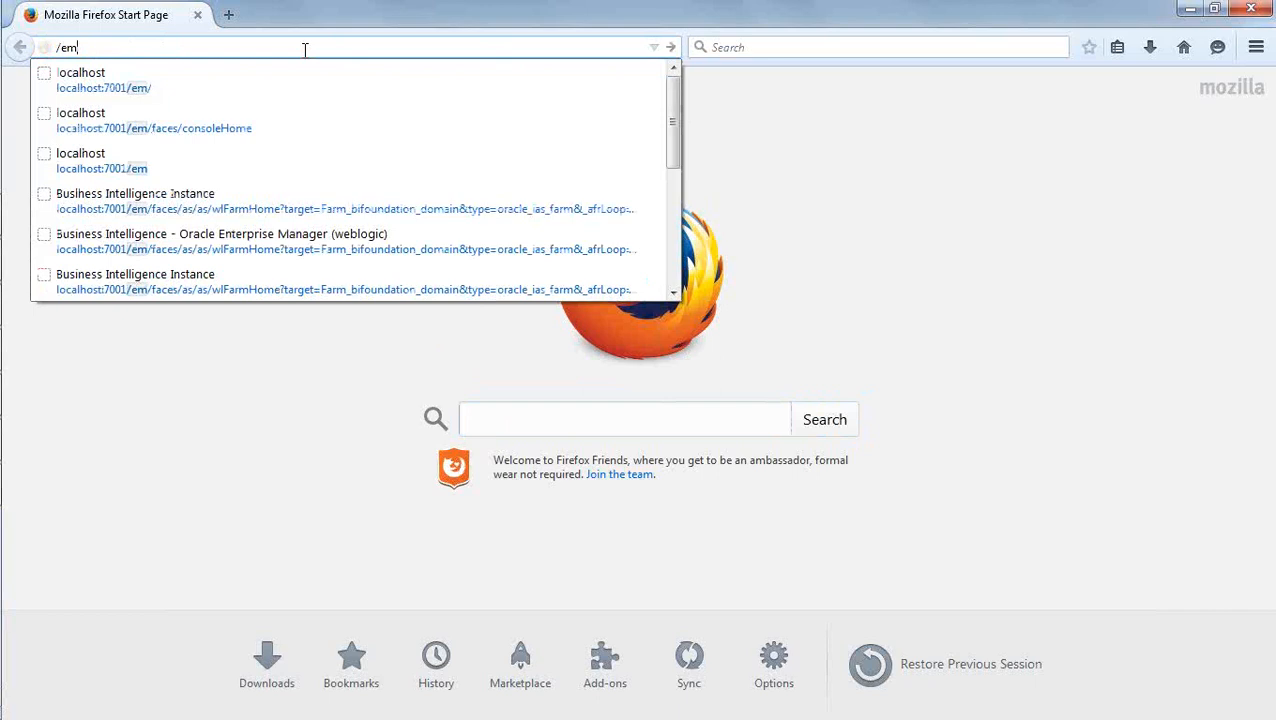
left_click(320, 89)
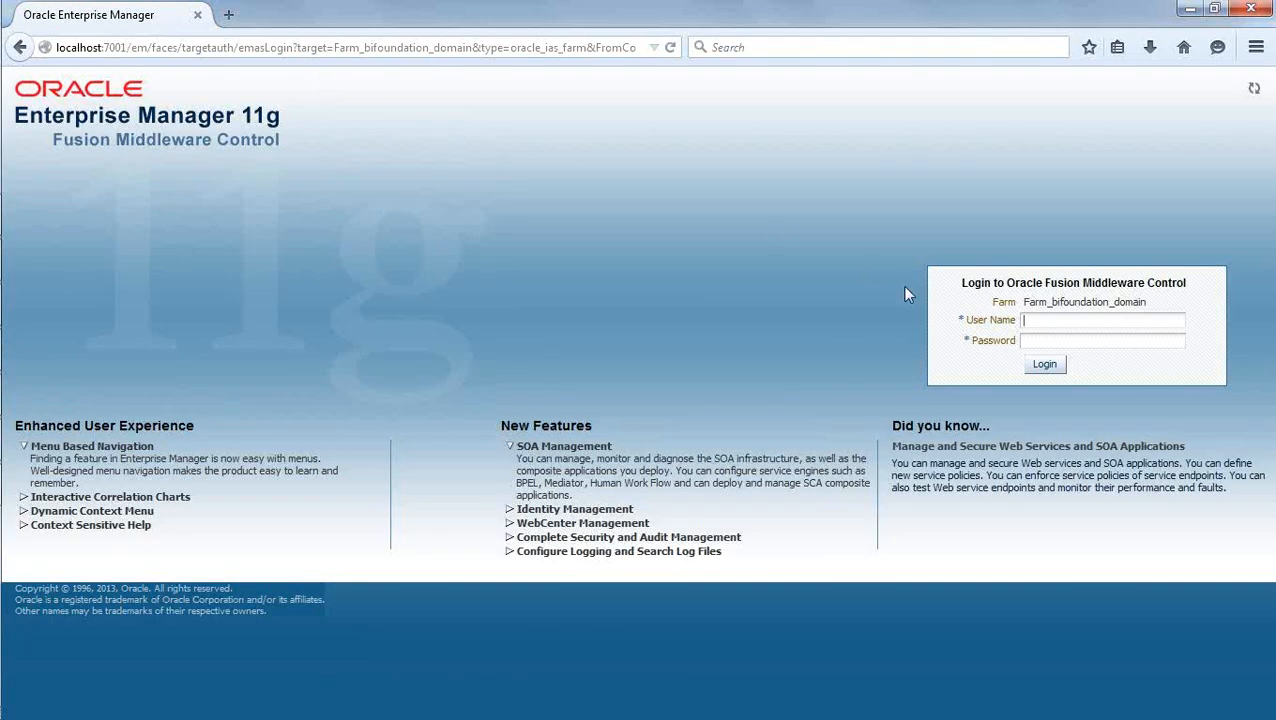
Log in to Oracle Fusion Middleware Control with the administrator user name and account password.
left_click(1048, 321)
left_click(1026, 339)
left_click(1052, 366)
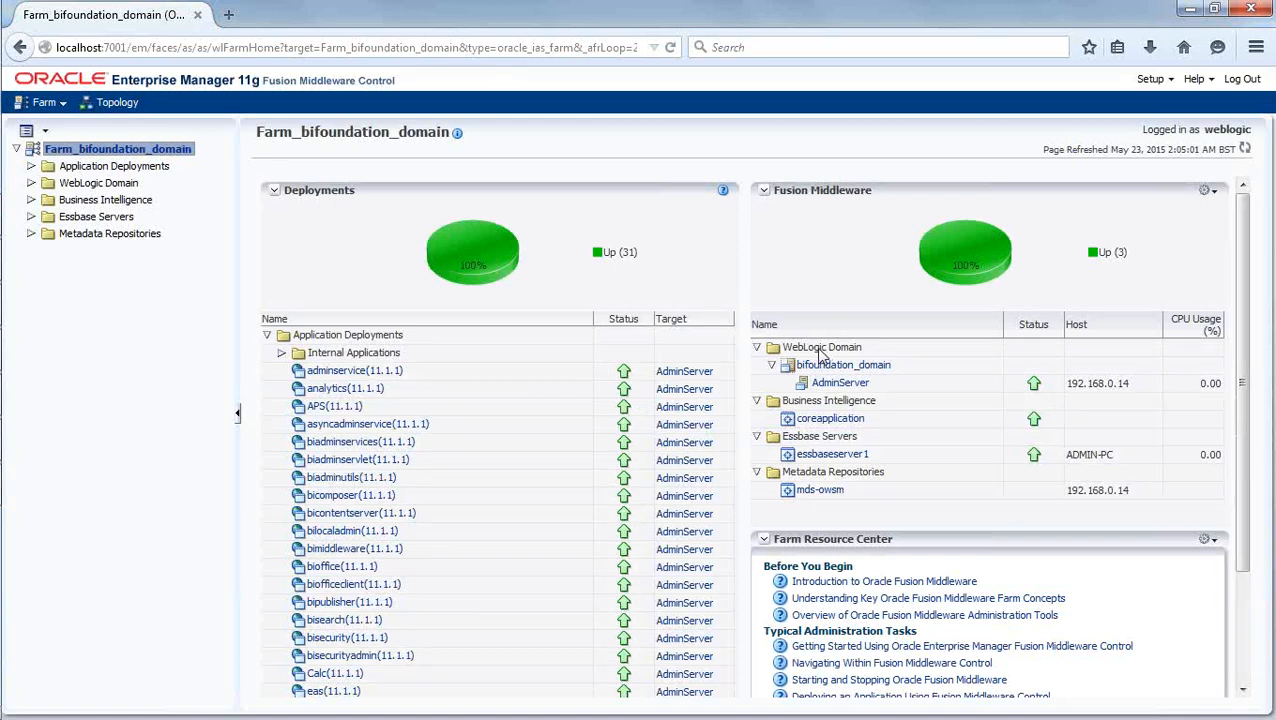
Bring up the repository deployment settings of coreapplication under Business Intelligence and lock the configuration for editing.
left_click(31, 200)
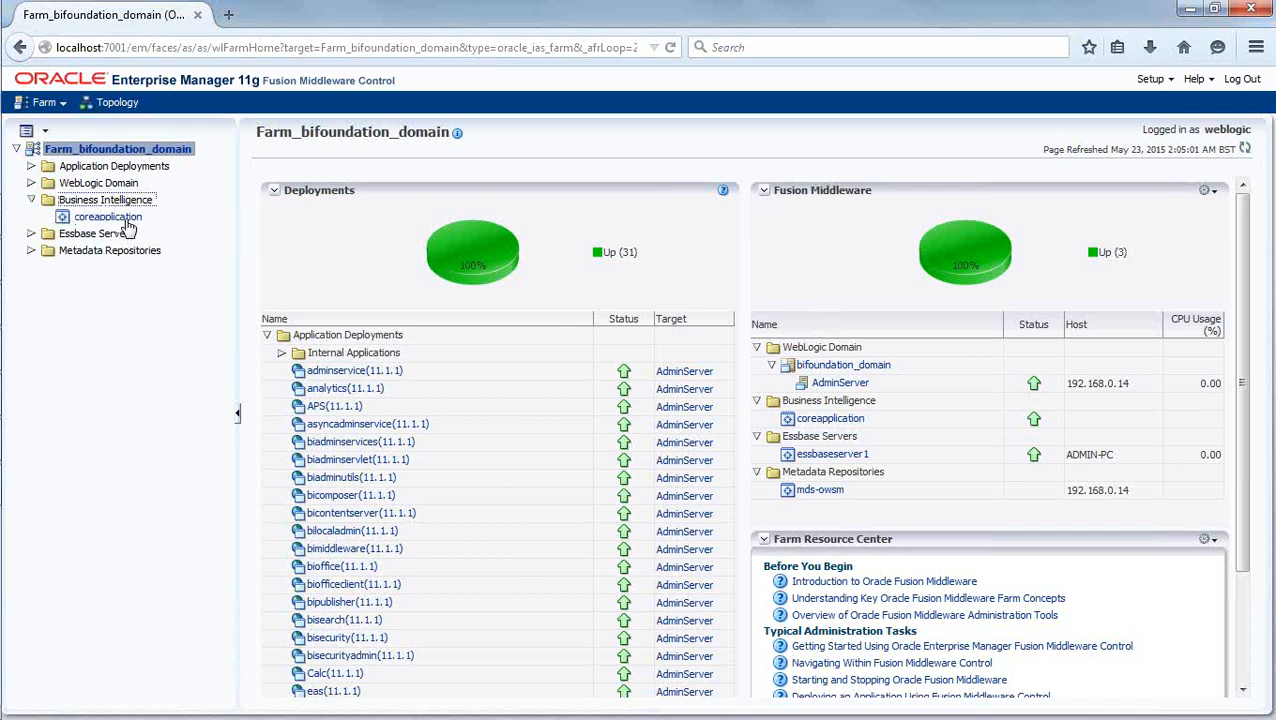
left_click(118, 219)
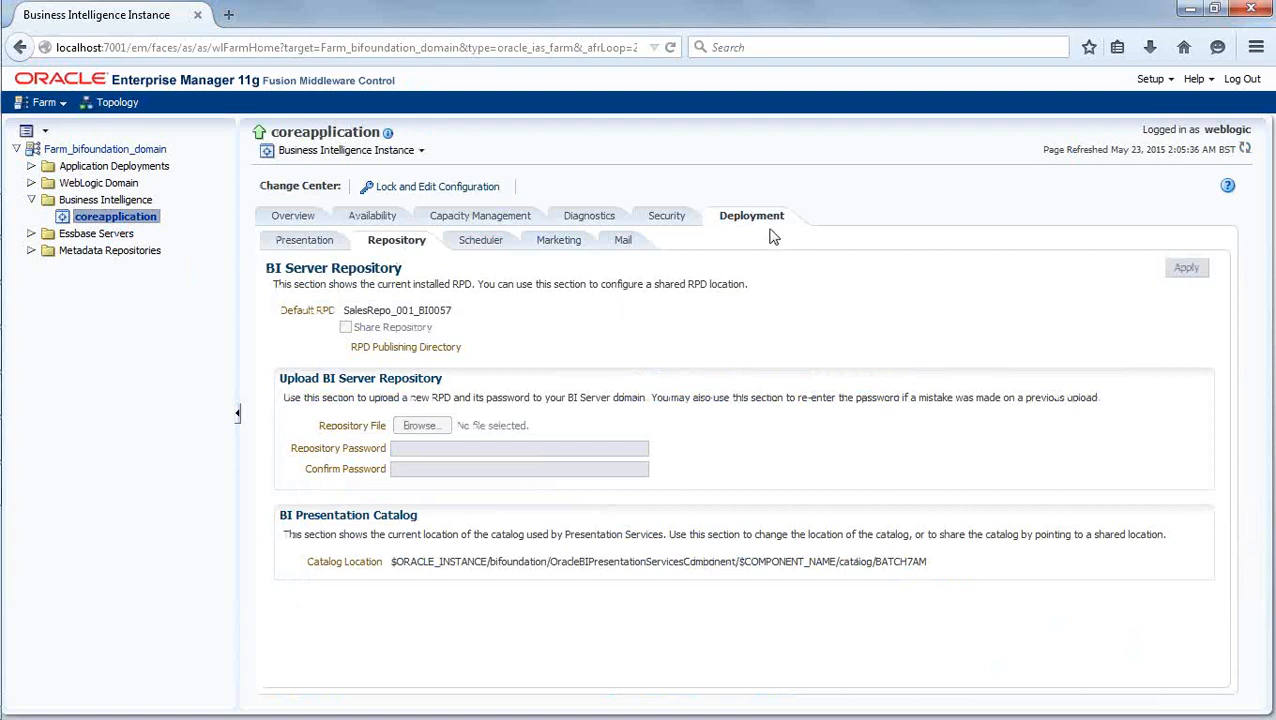
left_click(437, 186)
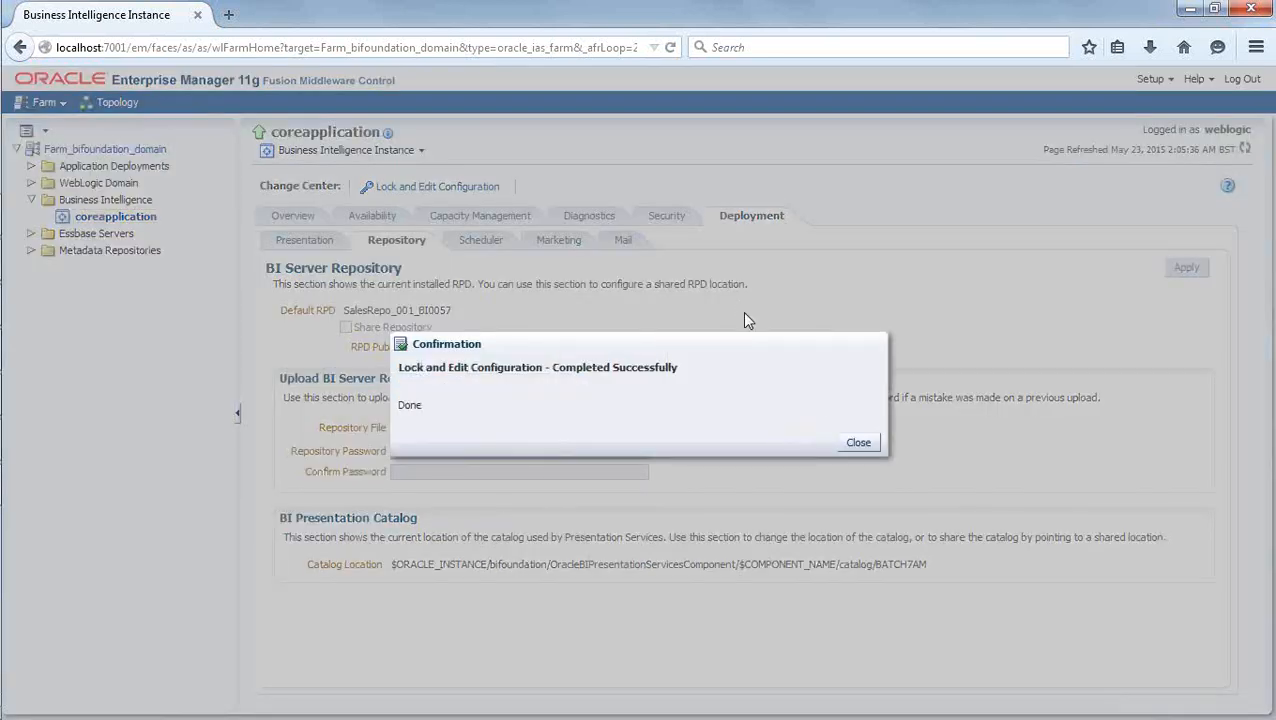
left_click(857, 442)
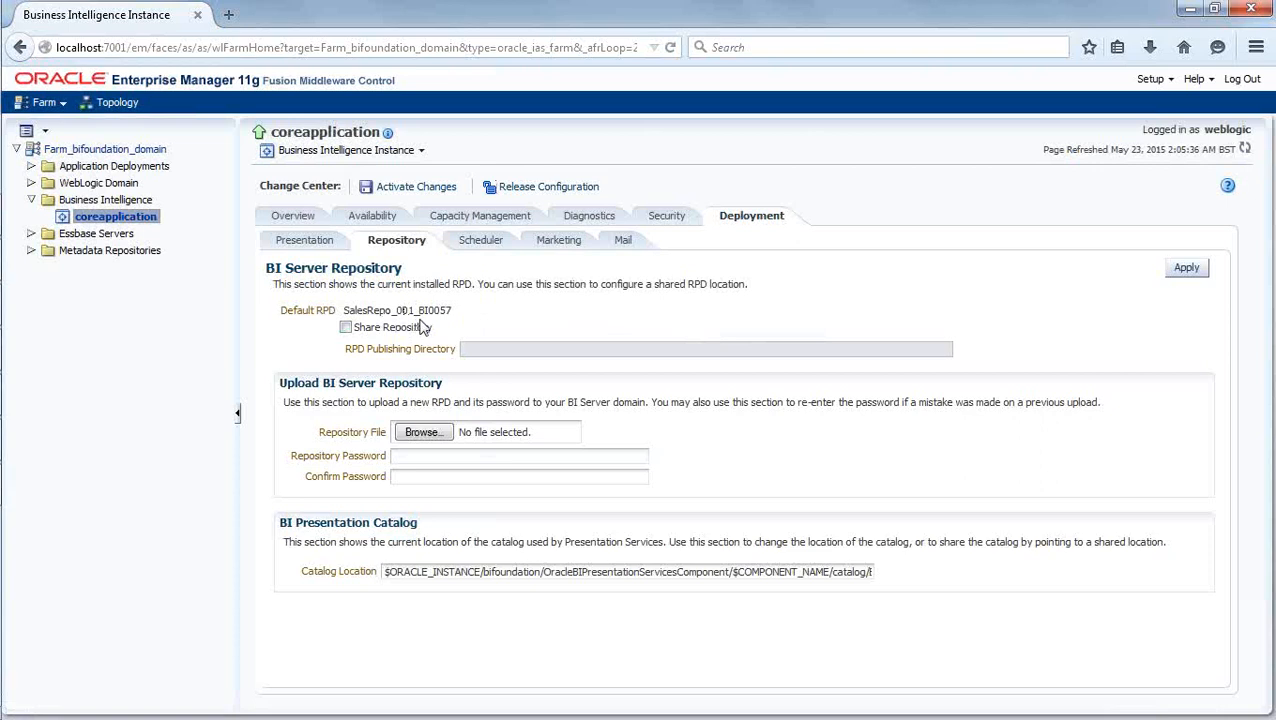
Check the default RPD name and choose SalesRepo_002 as the repository file to upload.
left_click_drag(451, 311, 418, 324)
left_click(476, 318)
left_click_drag(455, 313, 418, 313)
left_click(652, 325)
left_click(432, 436)
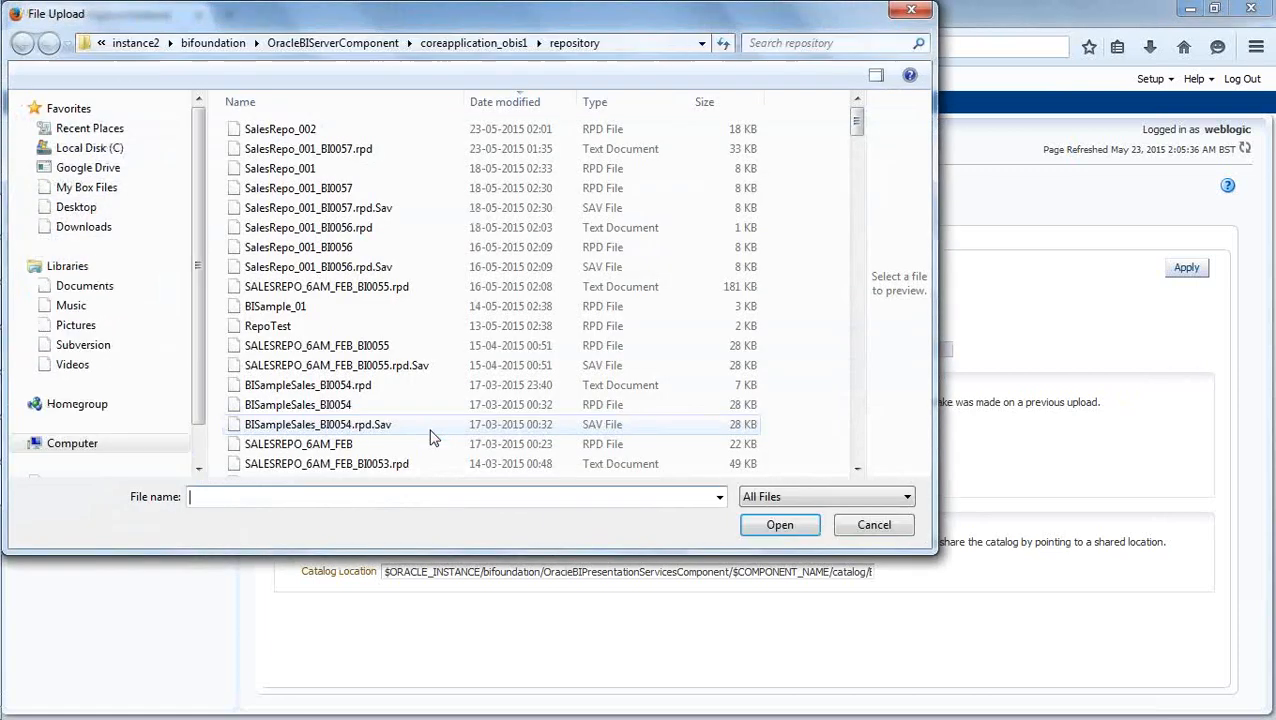
left_click(290, 129)
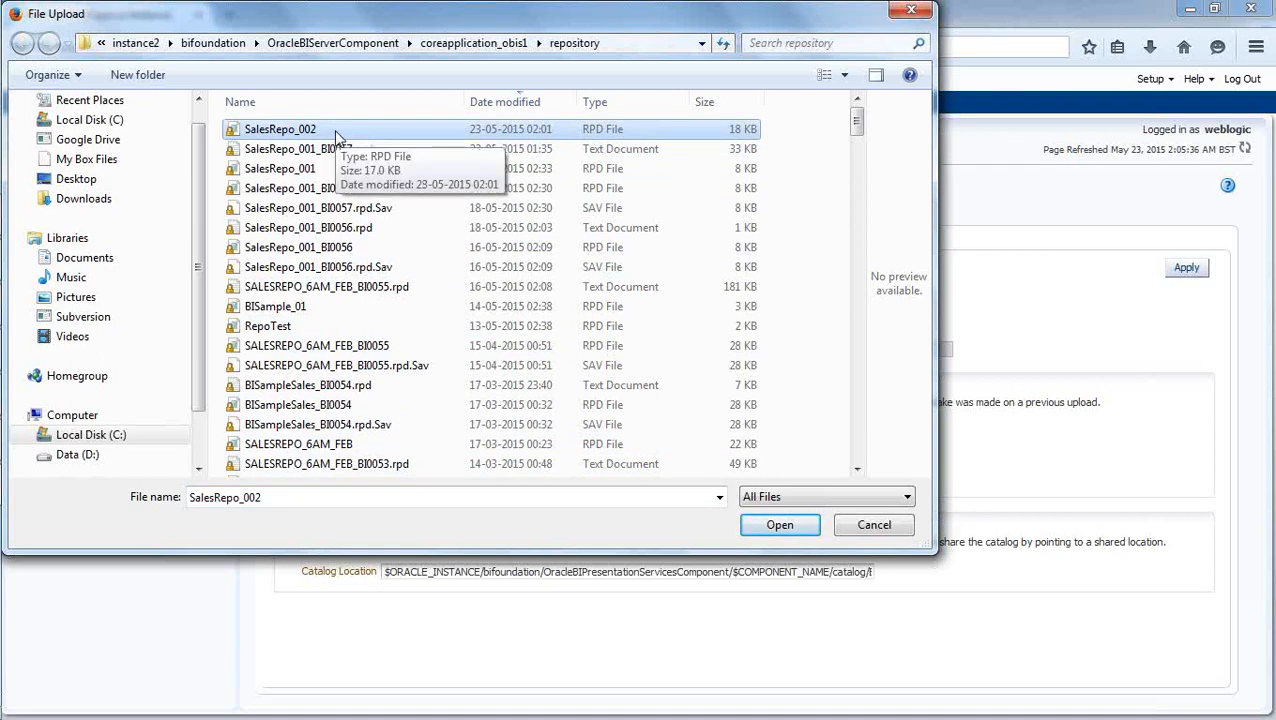
left_click(779, 525)
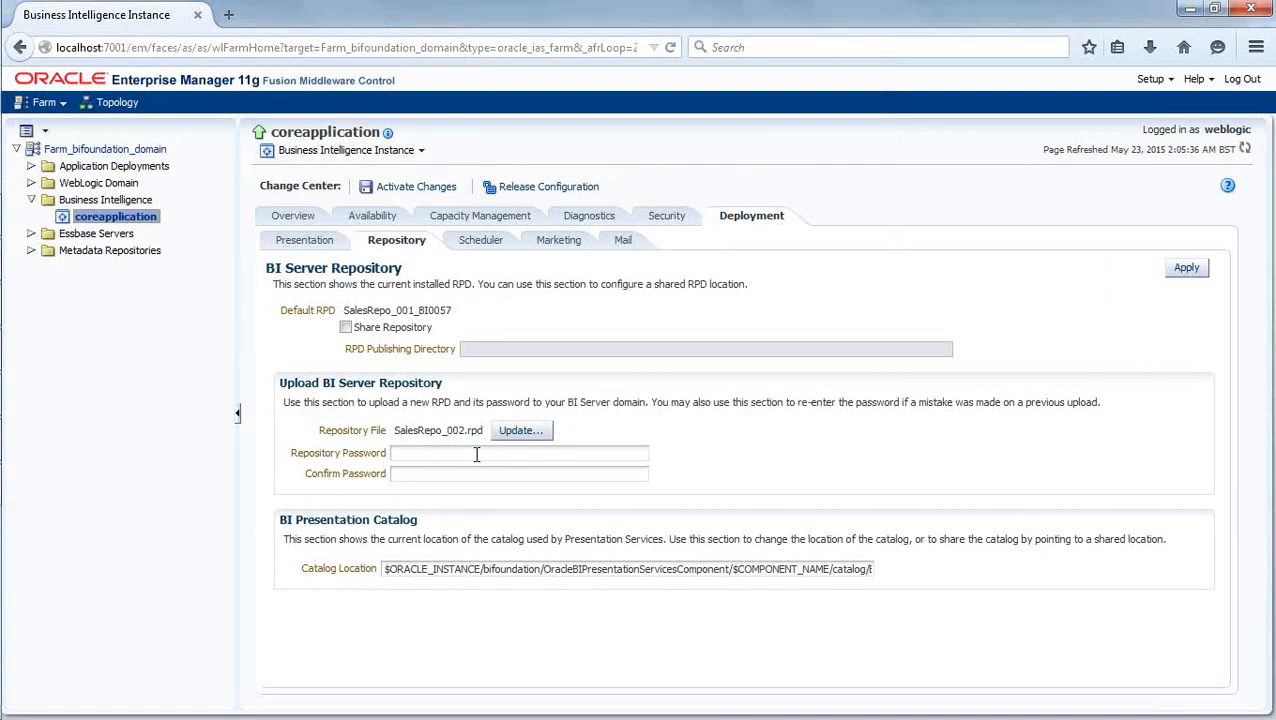
Enter and confirm the repository password and apply the upload of SalesRepo_002.rpd to the BI Server.
type("••••••••")
key("Tab")
type("••••••••")
left_click(1187, 268)
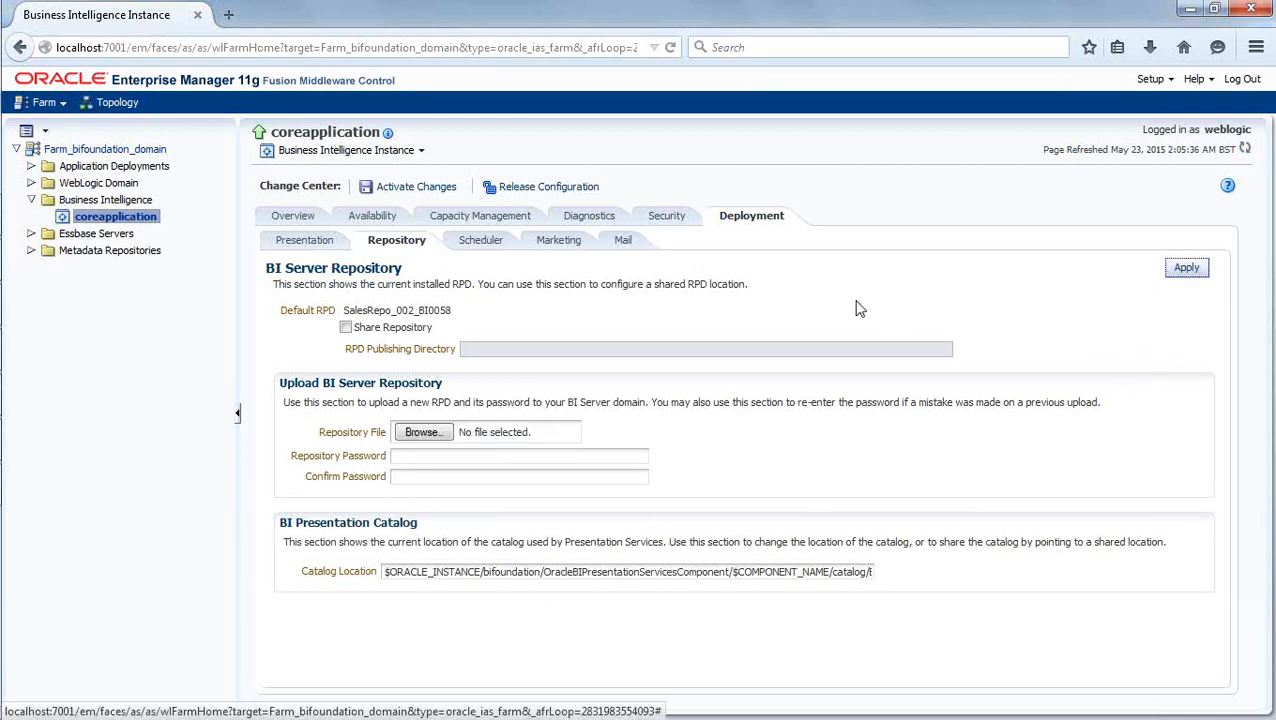
Check the updated default RPD name, activate the configuration changes and dismiss the confirmation.
left_click_drag(410, 313, 494, 312)
left_click(500, 312)
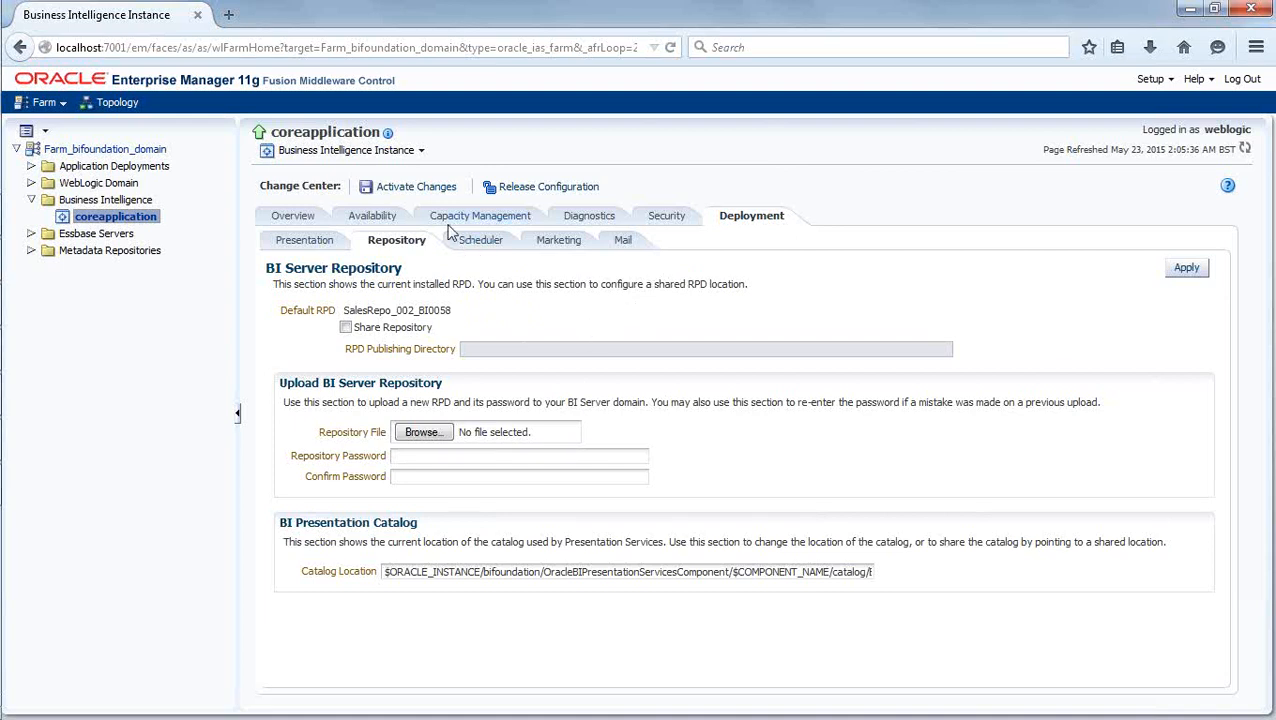
left_click(406, 190)
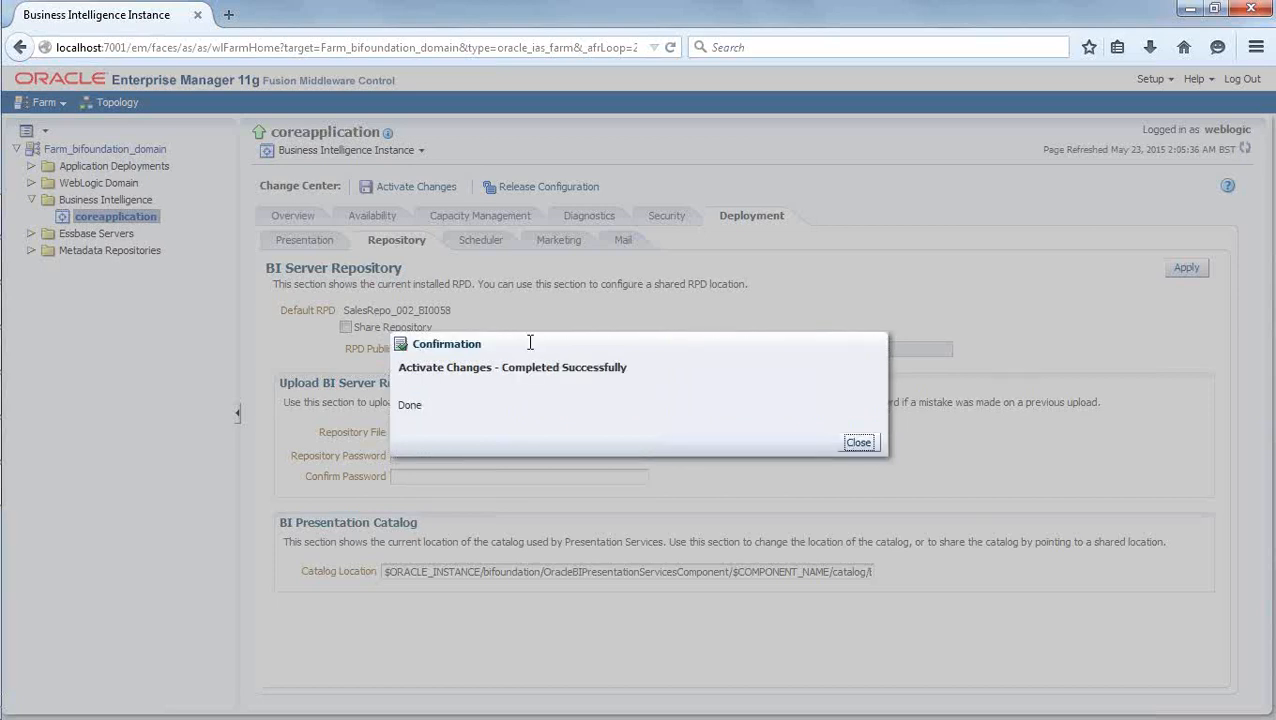
left_click(857, 443)
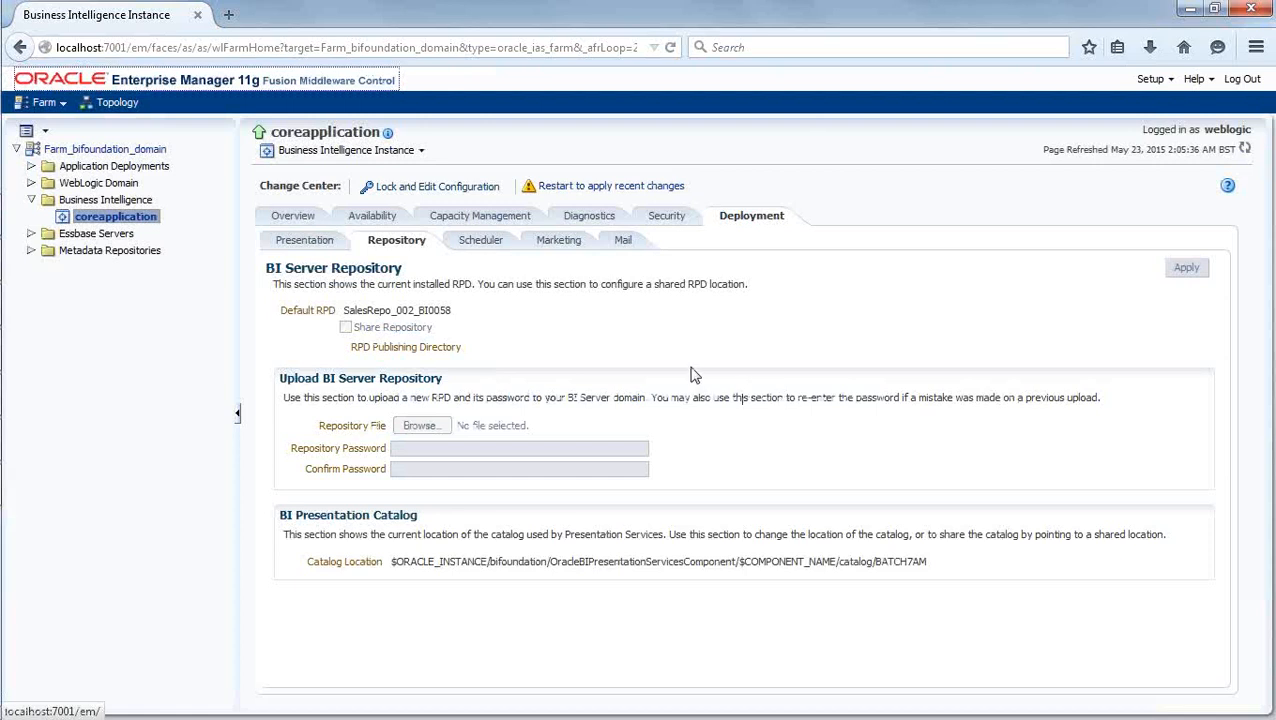
Switch to Windows Explorer and navigate to the folder C:\OracleBI\instances\instance2\bin.
mouse_move(5, 110)
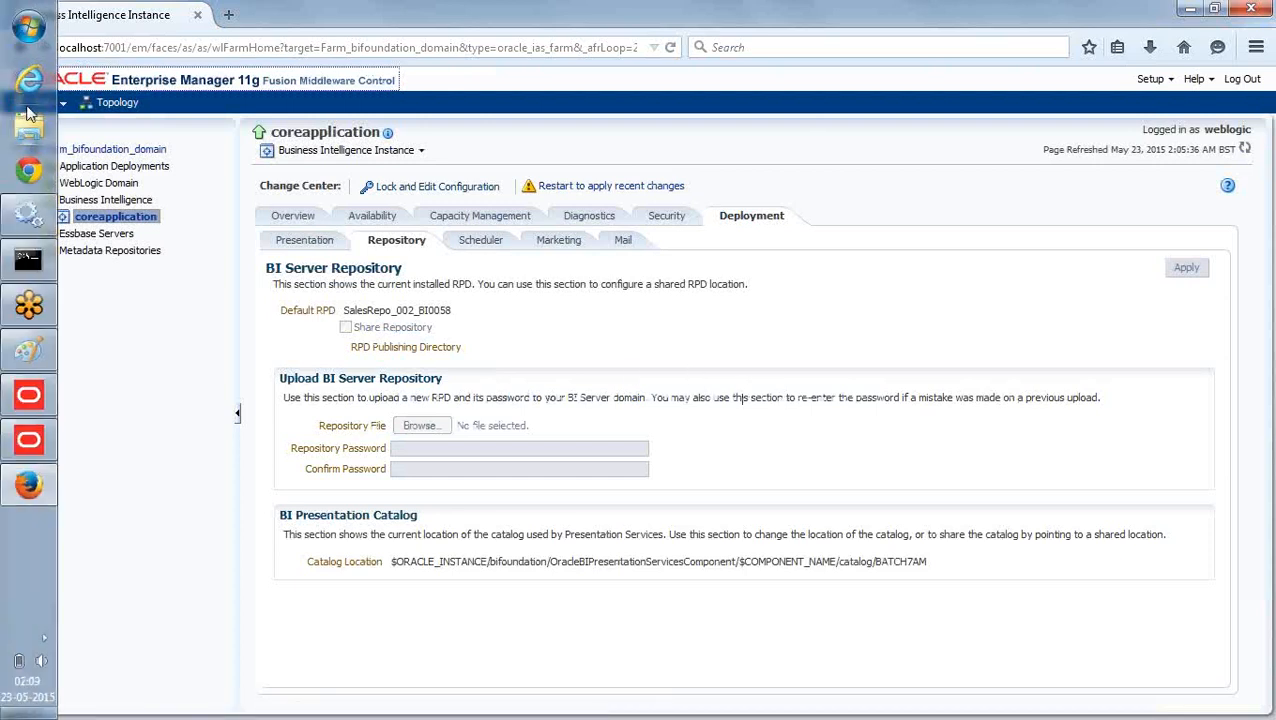
left_click(28, 122)
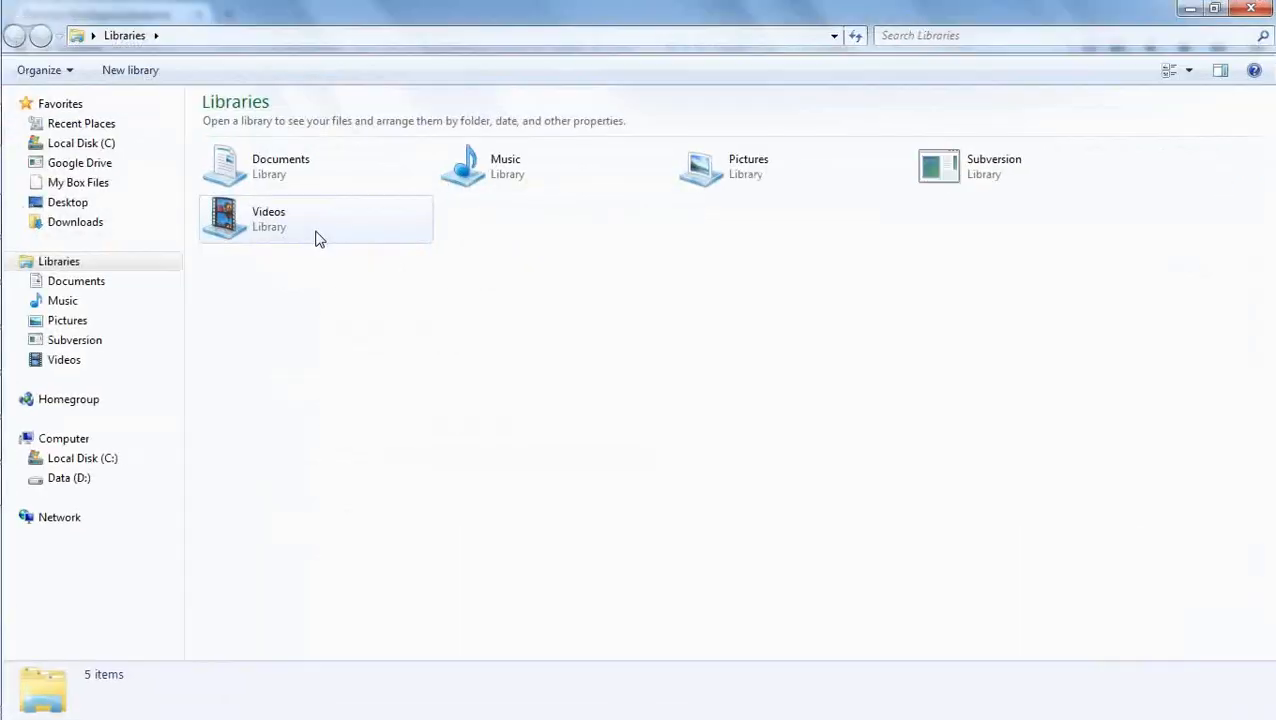
left_click(108, 458)
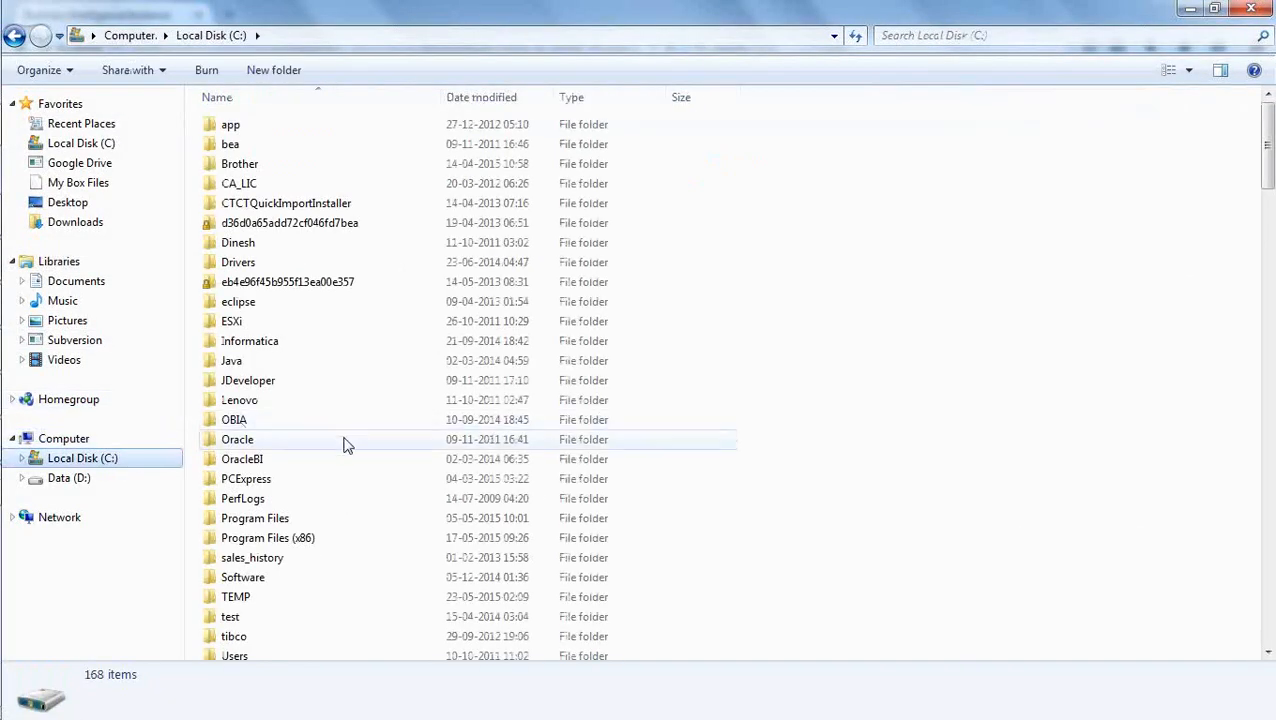
double_click(307, 462)
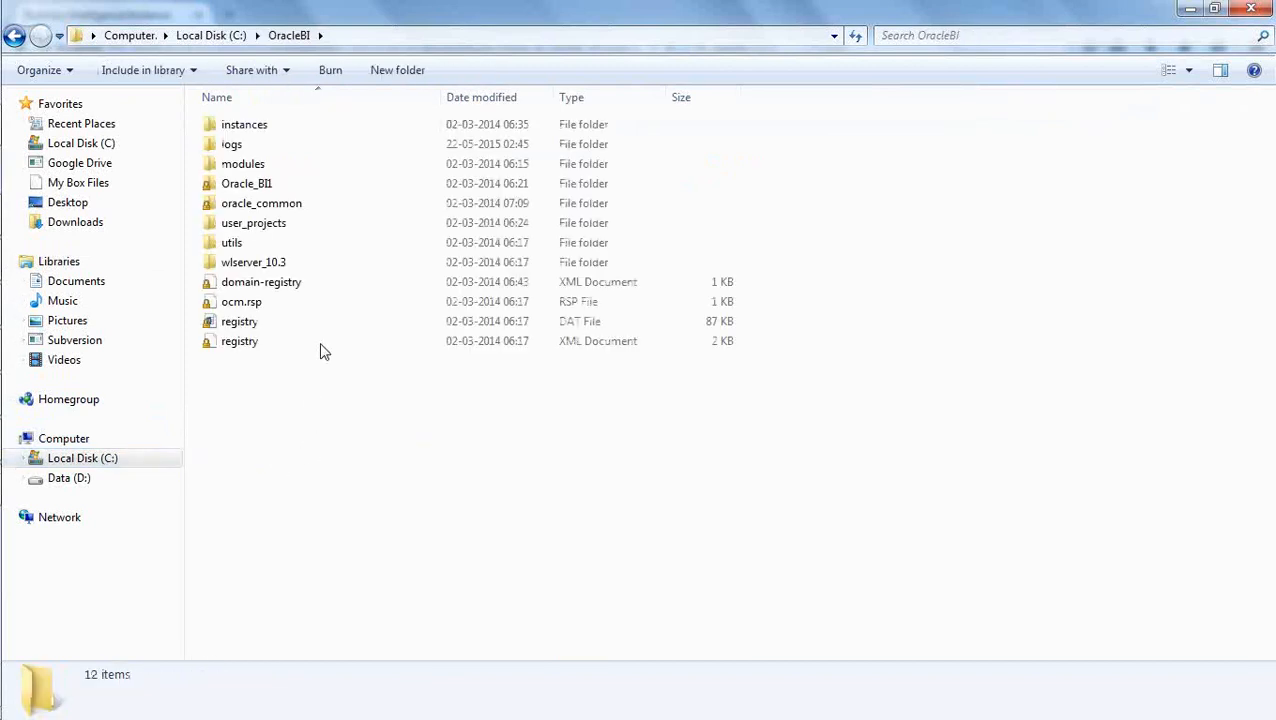
left_click(240, 130)
double_click(240, 130)
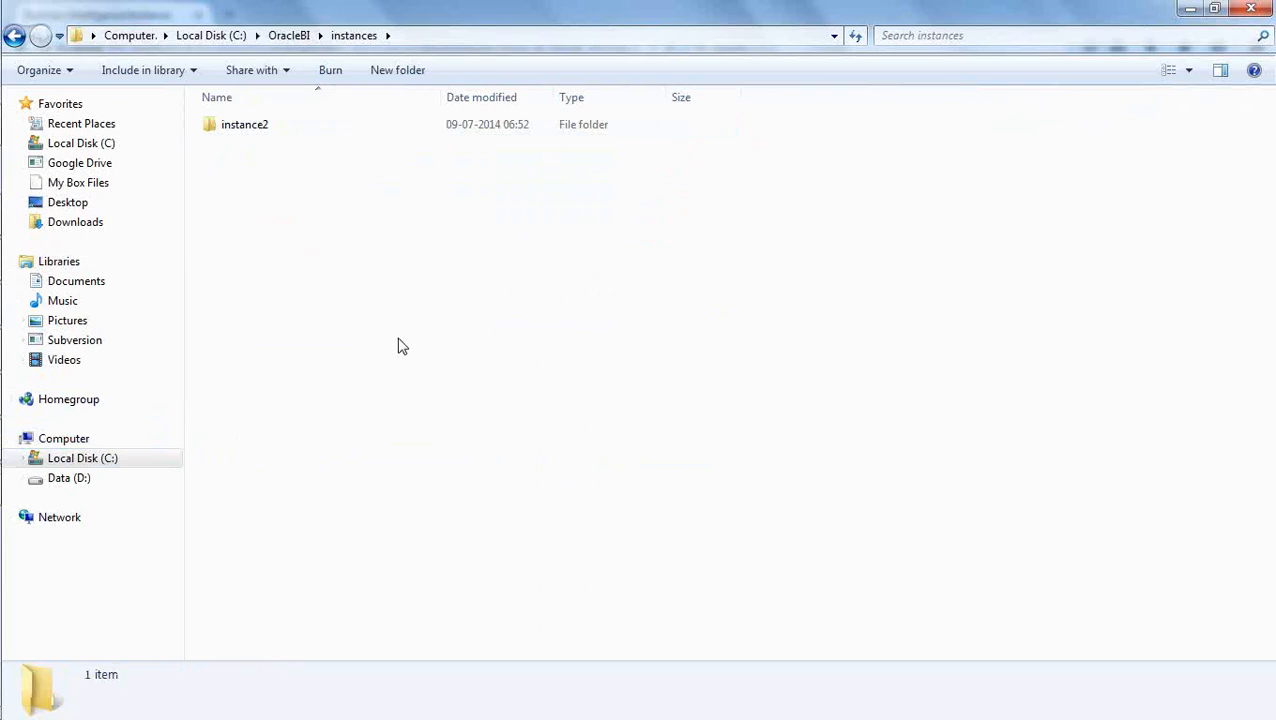
double_click(262, 131)
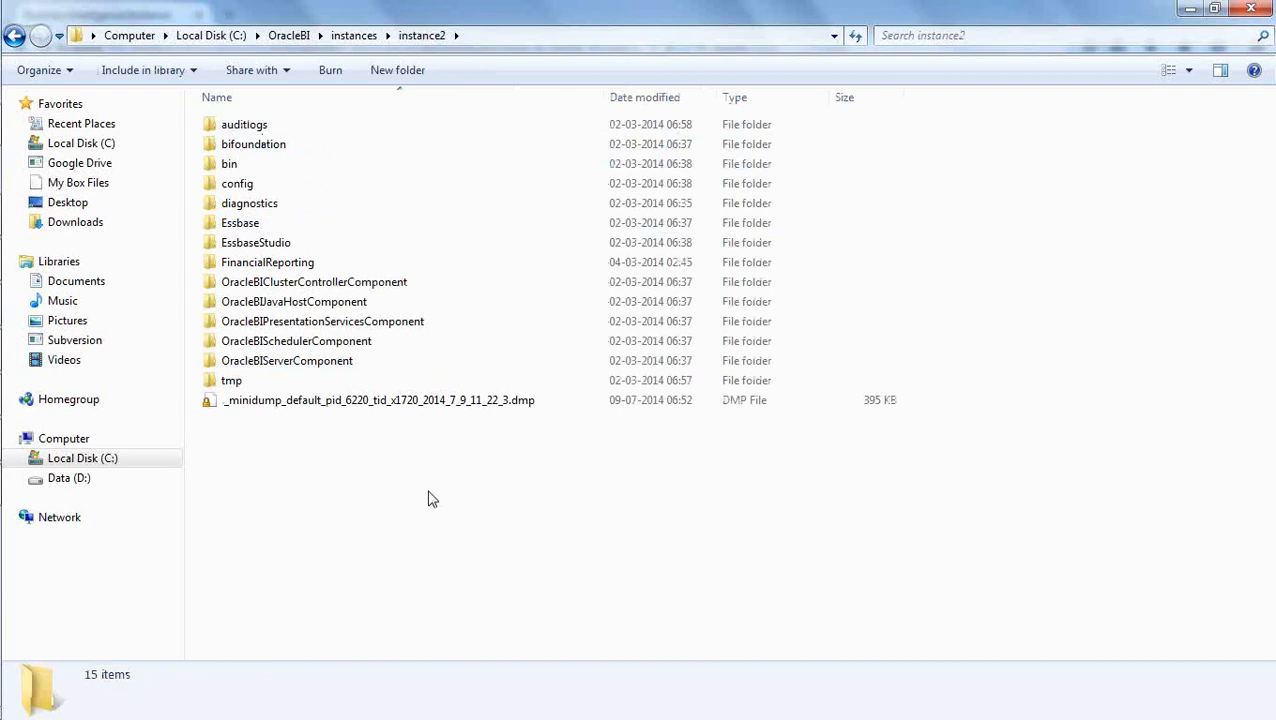
double_click(234, 165)
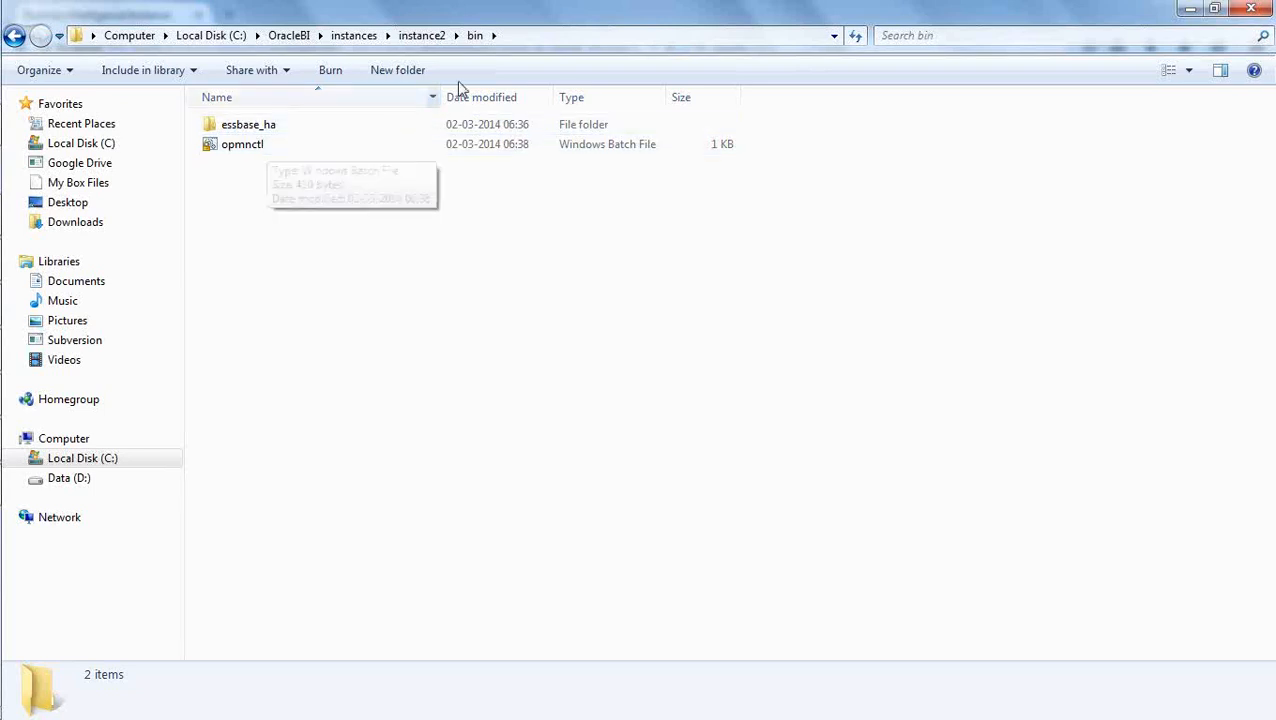
Copy the path of the current bin folder and open Command Prompt as administrator.
left_click(543, 38)
key("ctrl+c")
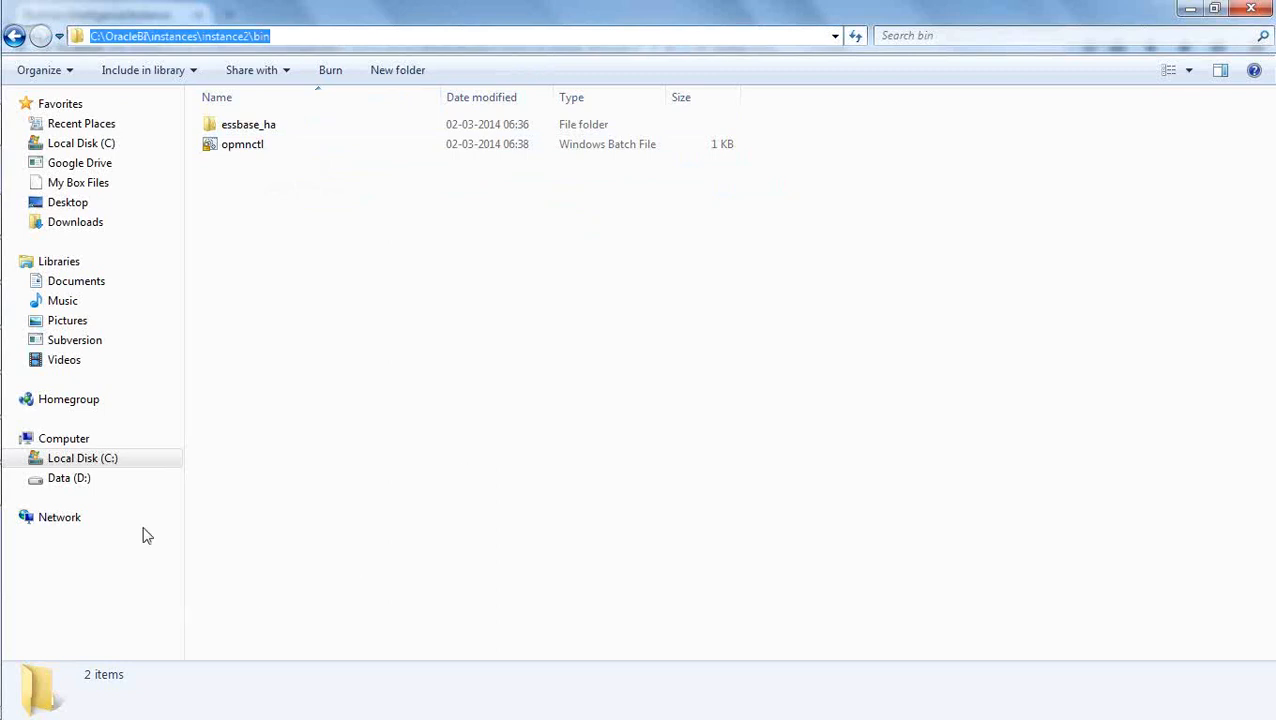
mouse_move(5, 91)
left_click(30, 28)
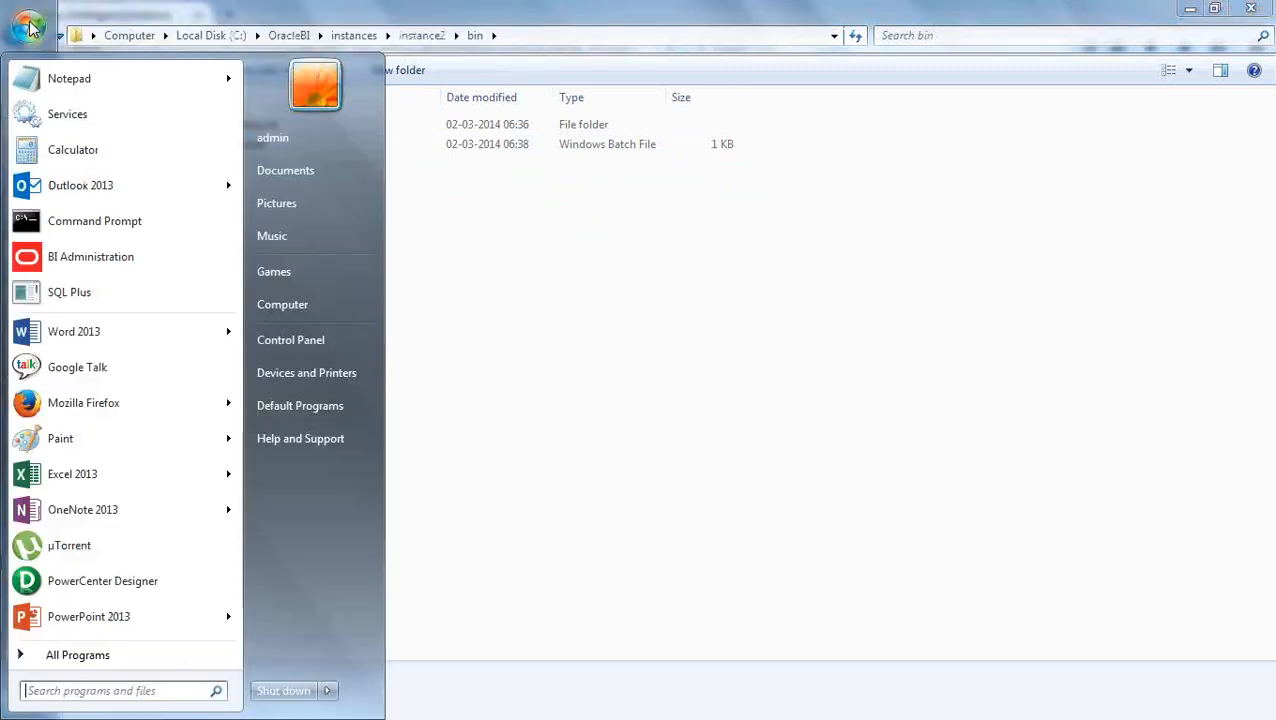
right_click(143, 233)
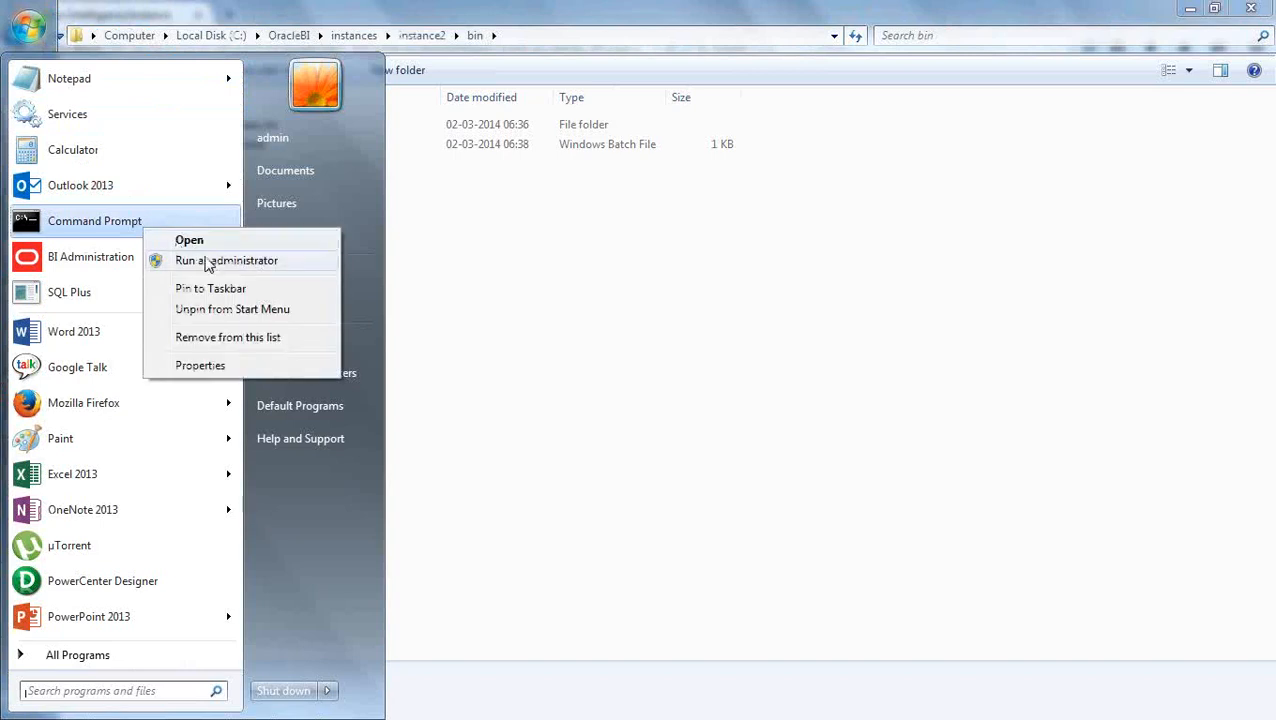
left_click(238, 262)
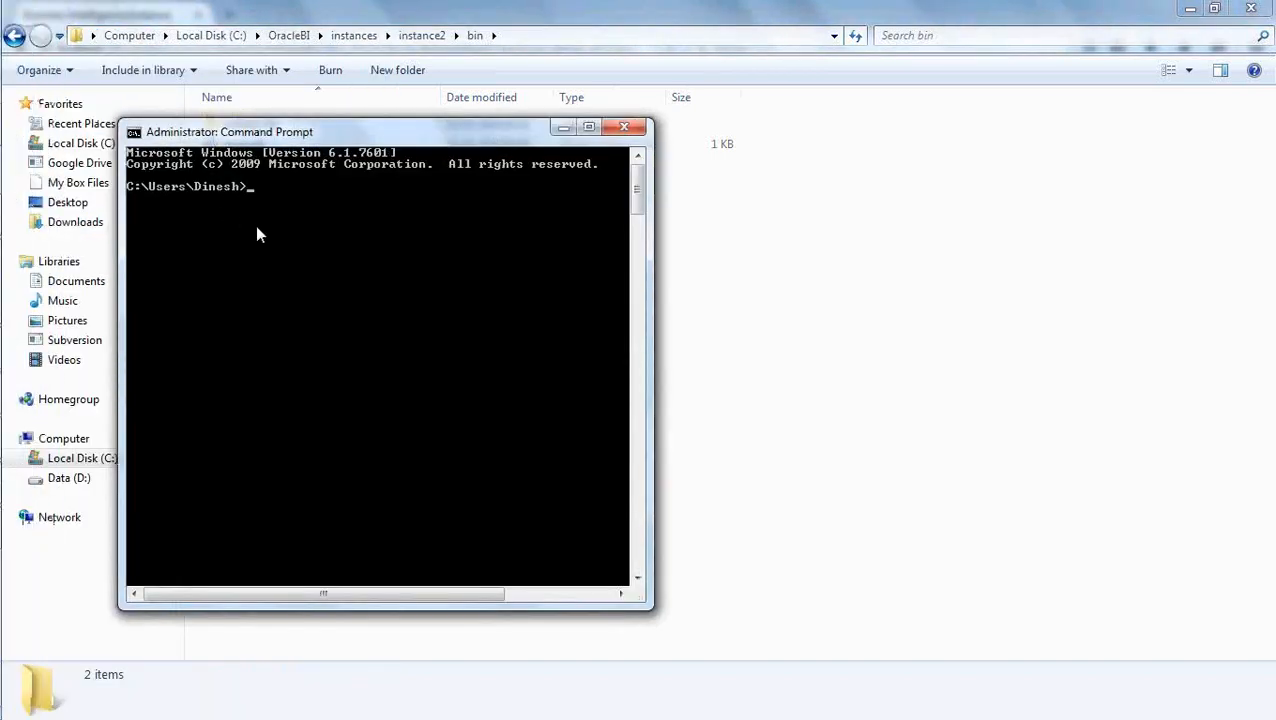
Change the working directory to C:\OracleBI\instances\instance2\bin and widen the Command Prompt window.
type("cd")
right_click(314, 237)
left_click(356, 284)
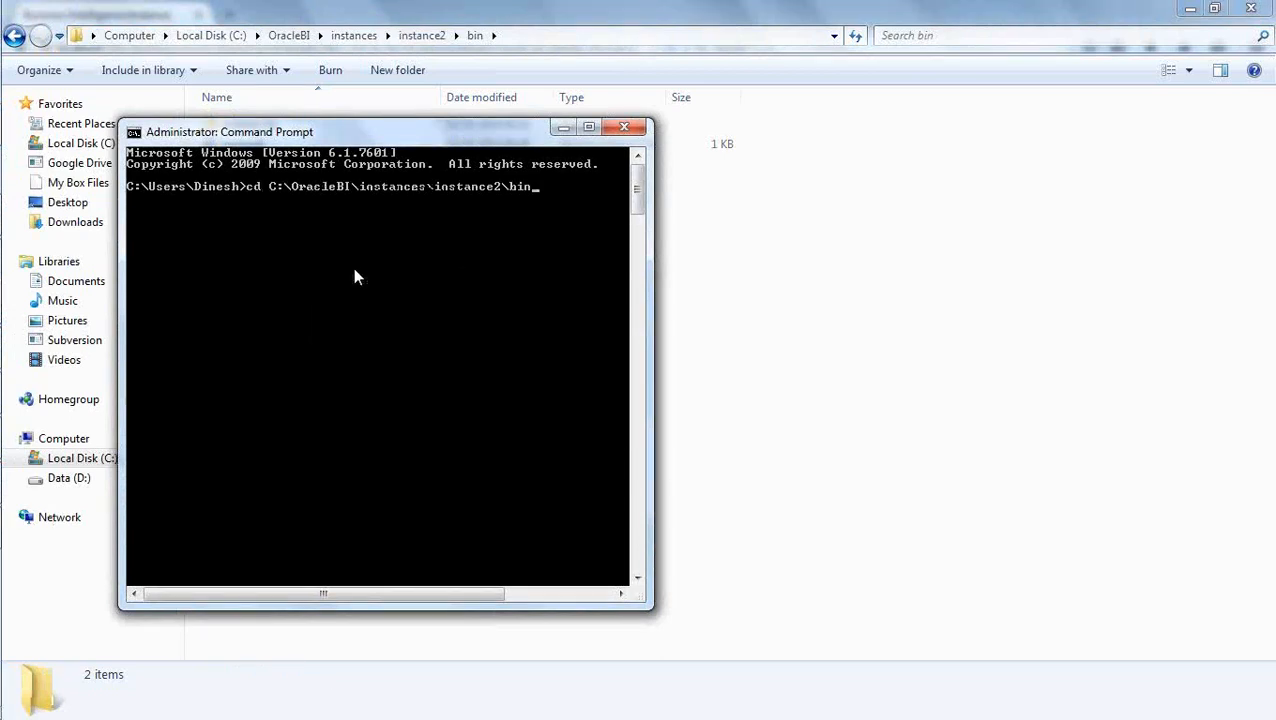
key("Return")
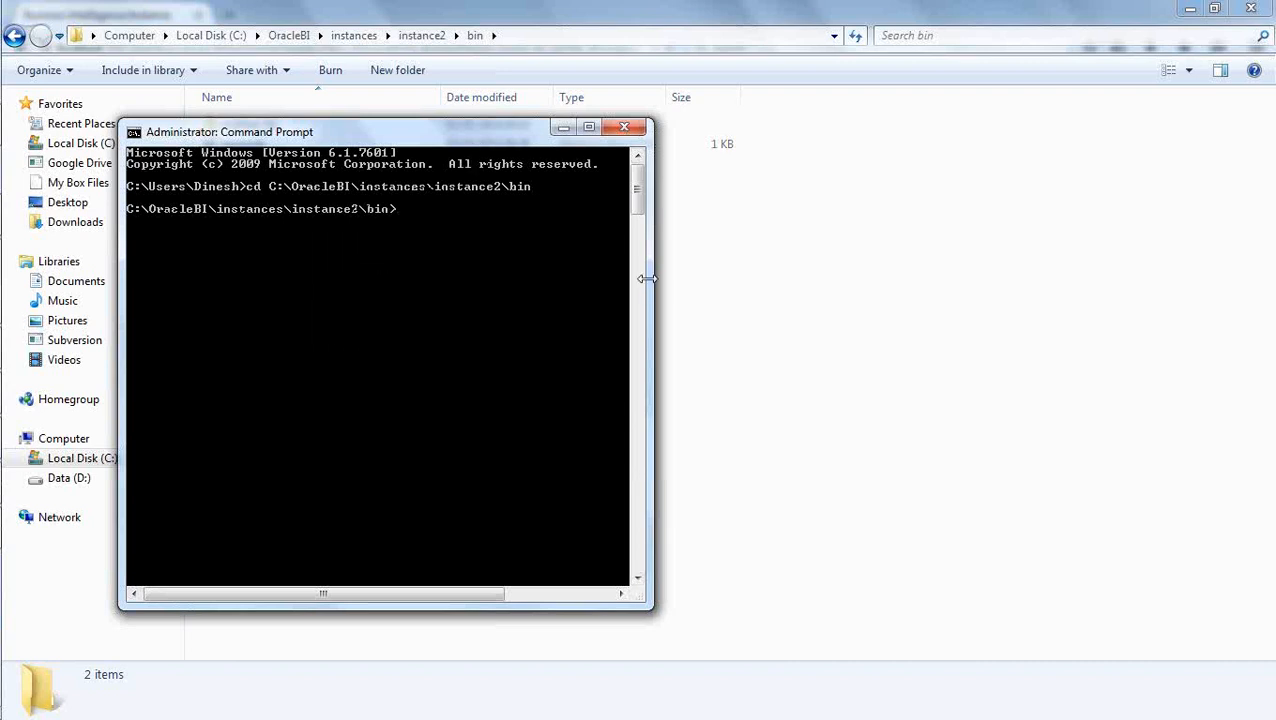
left_click_drag(646, 279, 803, 268)
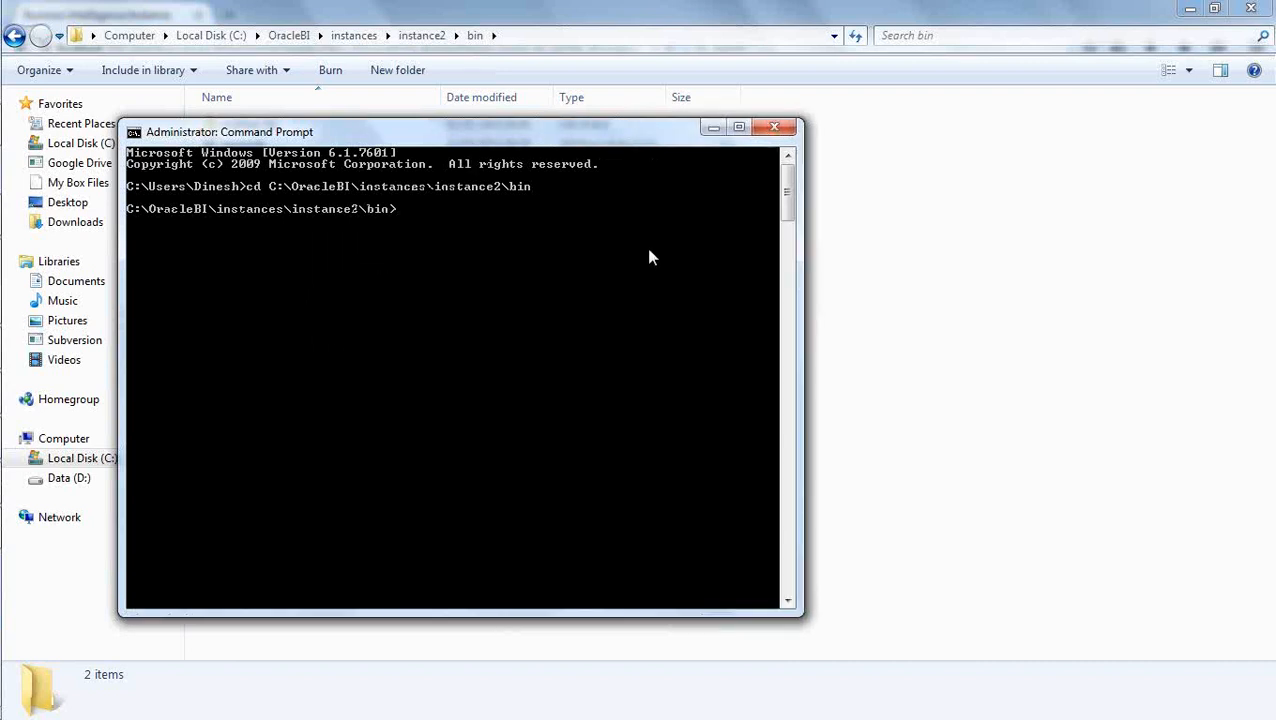
Run opmnctl status to check the BI processes before stopping them.
type("opmnctl")
type("status")
key("Return")
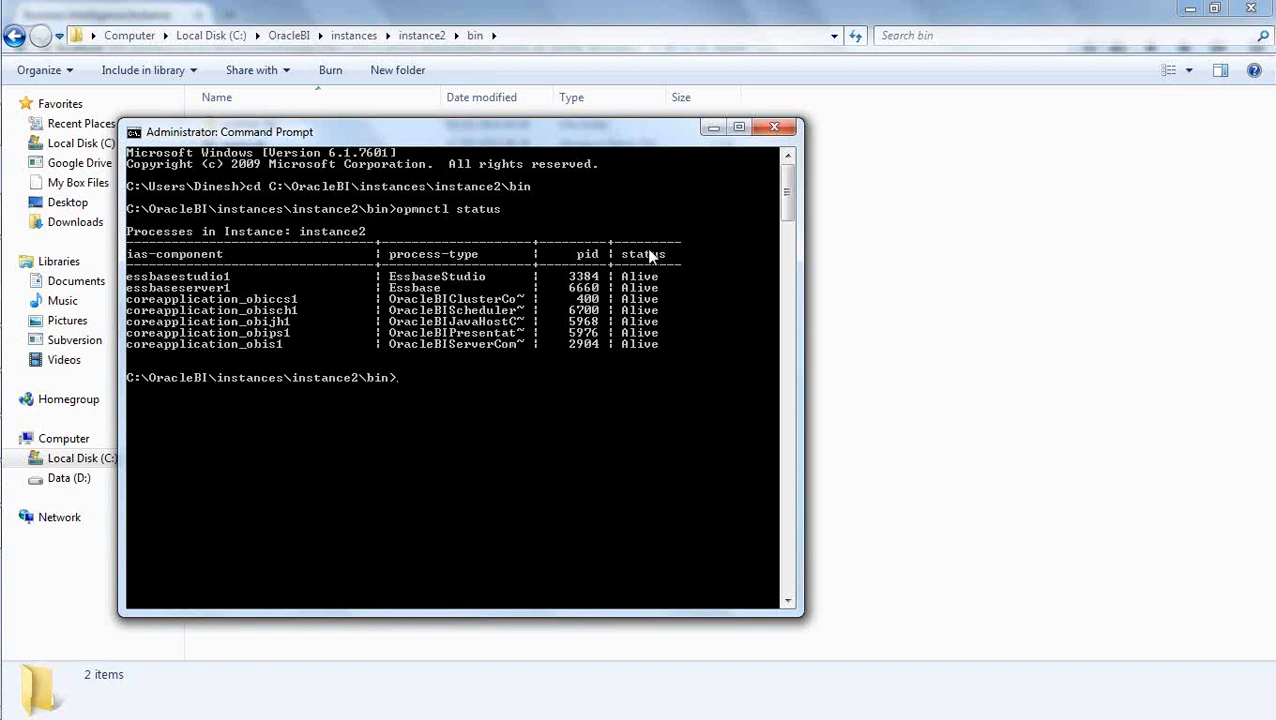
Stop OPMN and all its managed processes with opmnctl.bat stopall.
type("opmn")
key("Tab")
type("stopall")
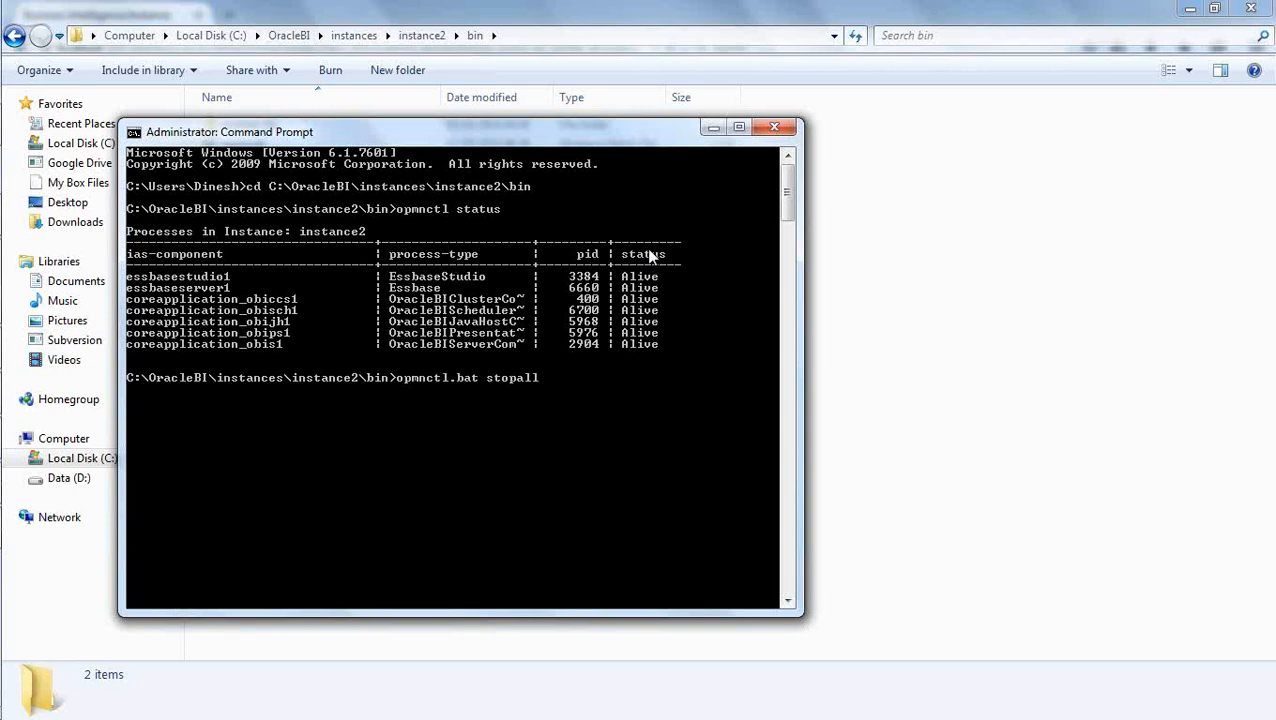
key("Return")
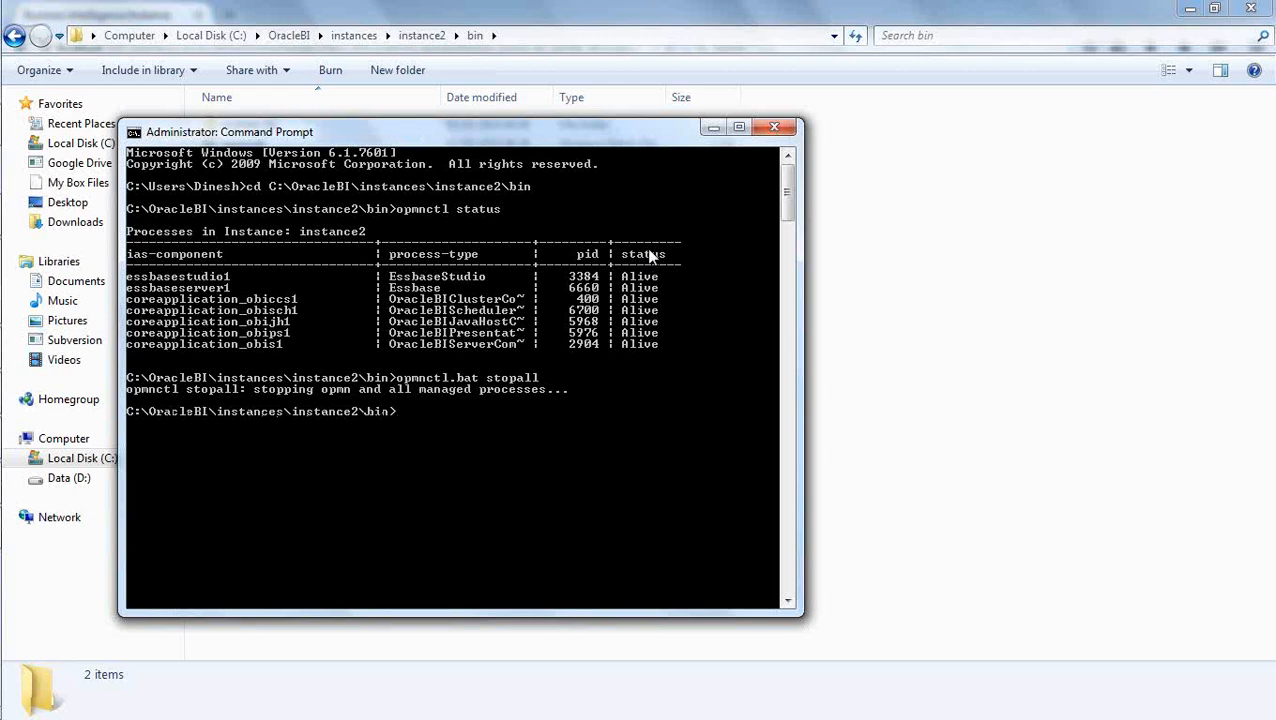
Switch to Enterprise Manager to view the coreapplication repository deployment page, and return to Command Prompt.
mouse_move(5, 196)
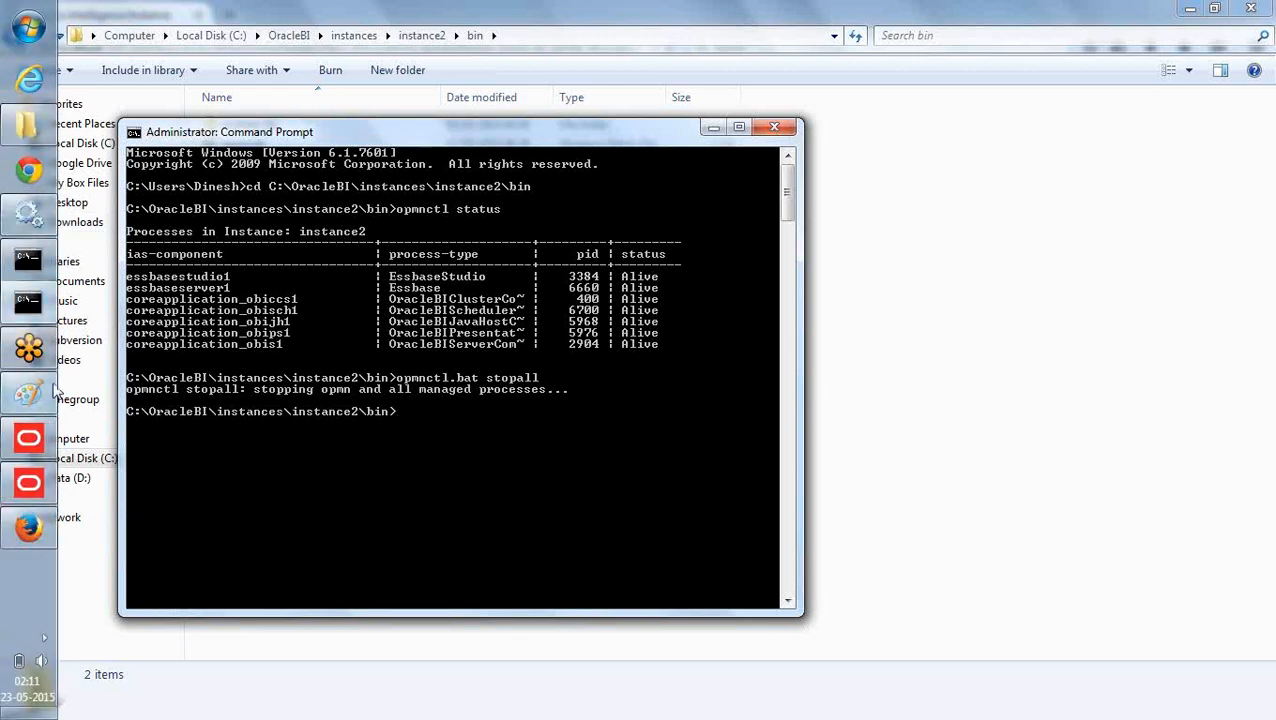
left_click(28, 527)
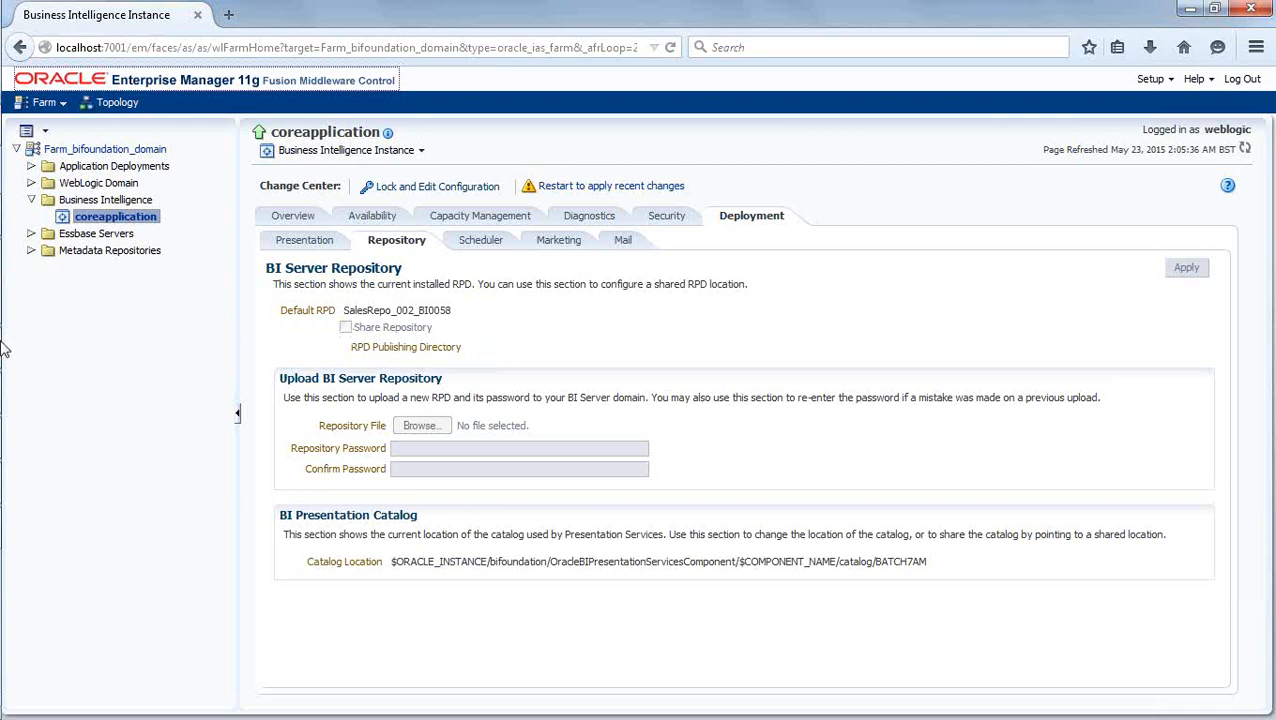
mouse_move(2, 346)
left_click(28, 302)
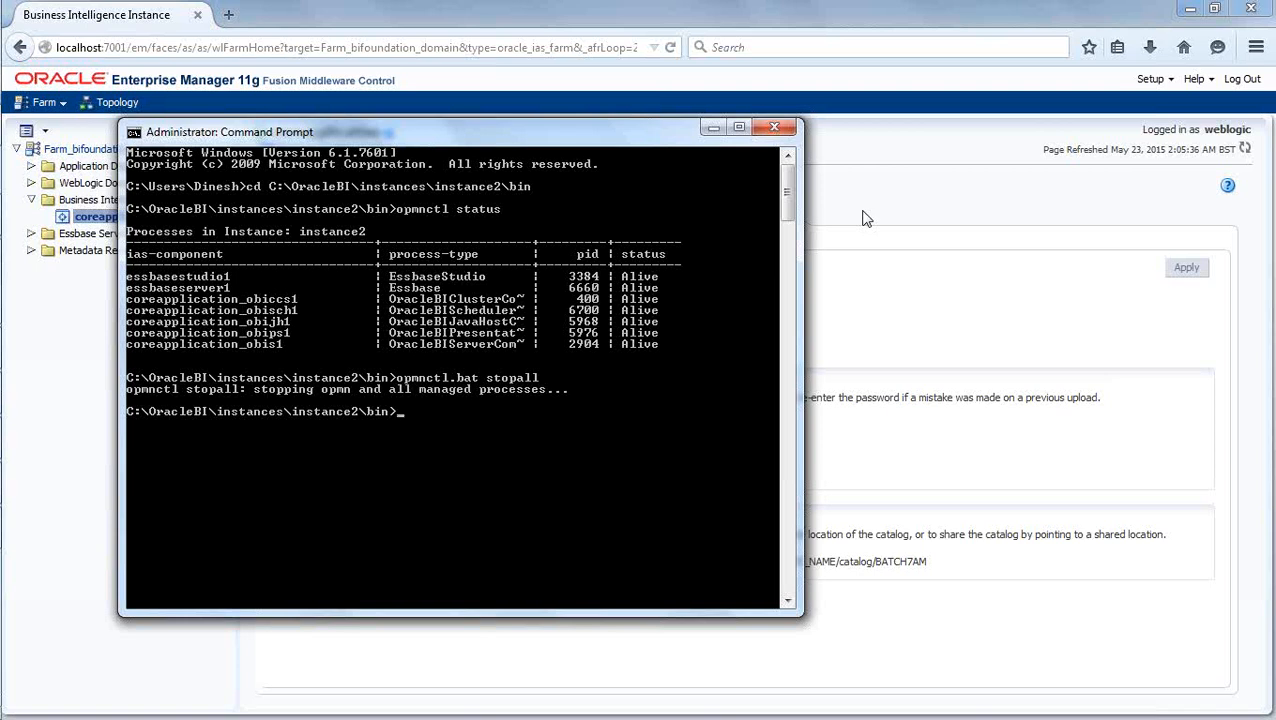
Start OPMN and all its managed processes with opmnctl.bat startall and dismiss the low-battery notification.
type("opmnctl.bat startall")
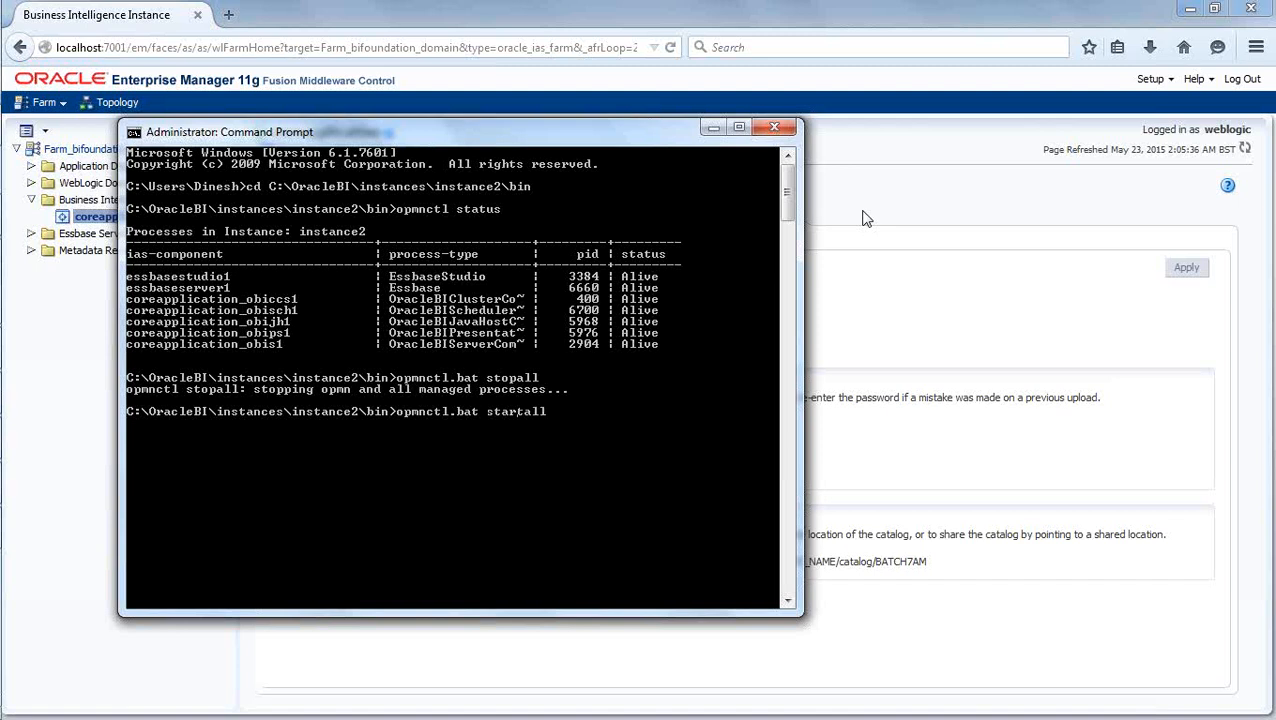
key("Return")
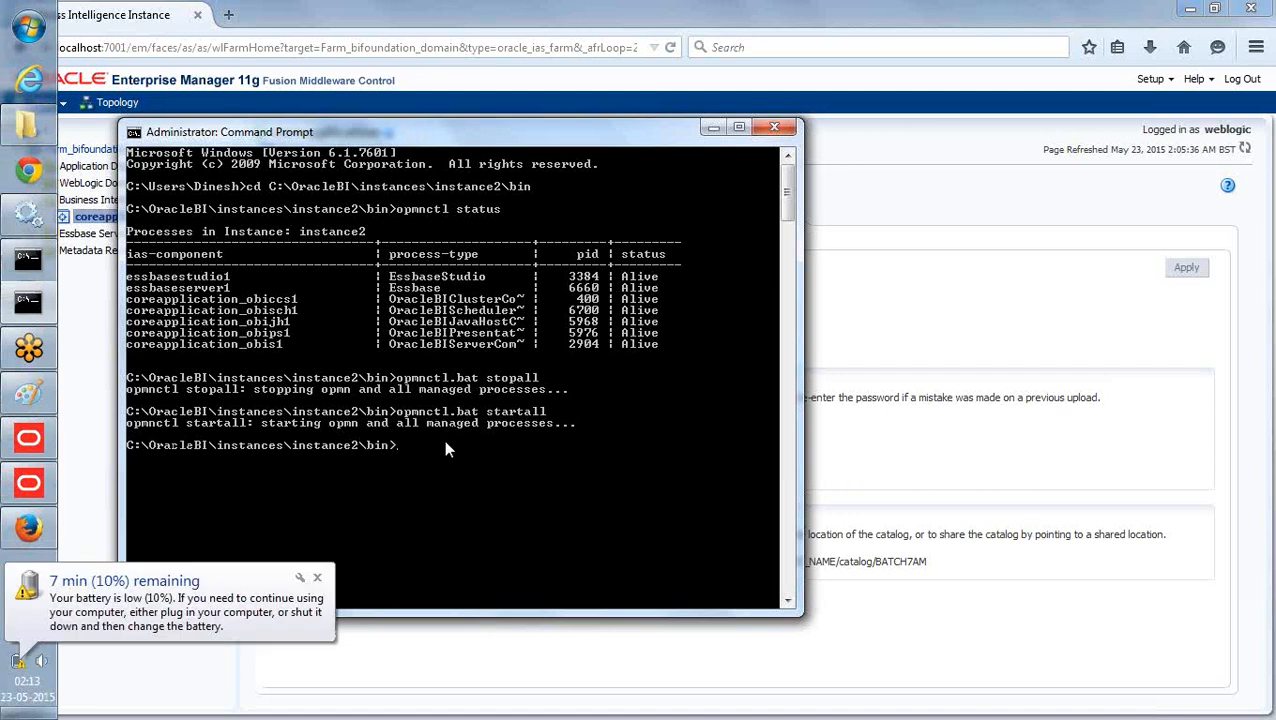
left_click(317, 577)
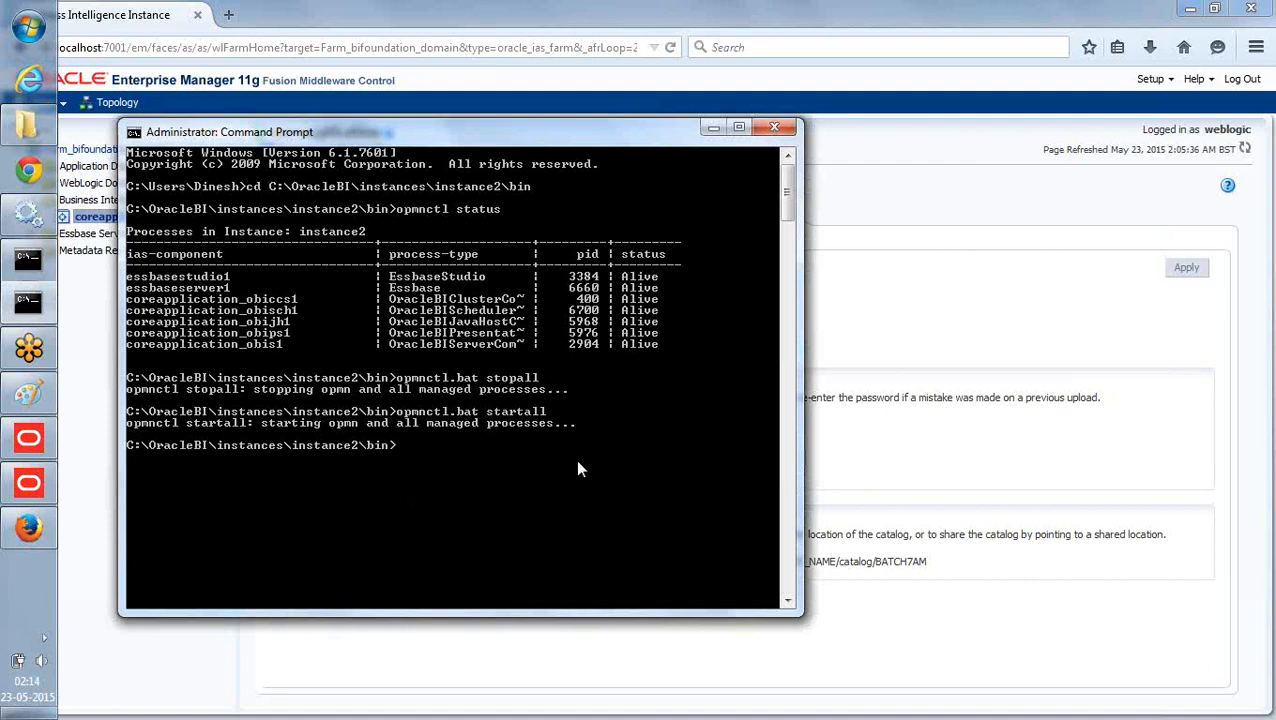
Rerun opmnctl status to check the processes after the restart.
key("Up")
key("Up")
key("Up")
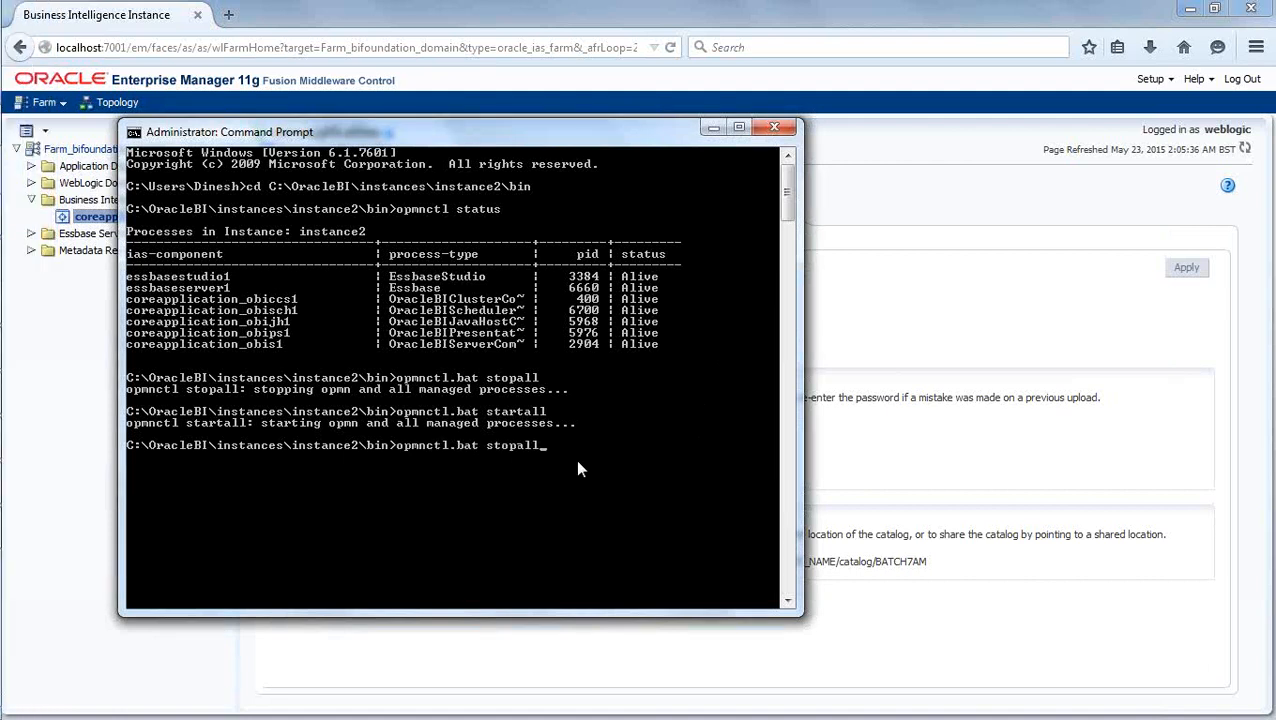
key("Return")
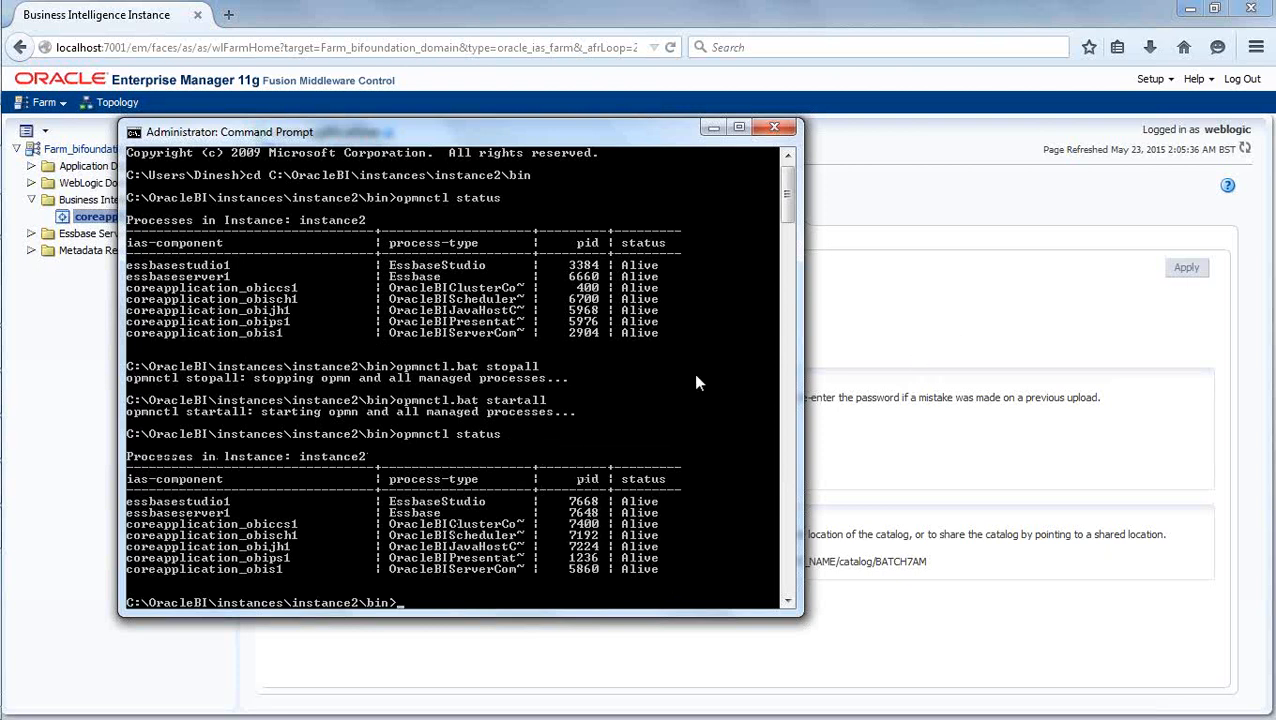
Switch to Enterprise Manager and check the system status in the coreapplication overview.
left_click(909, 352)
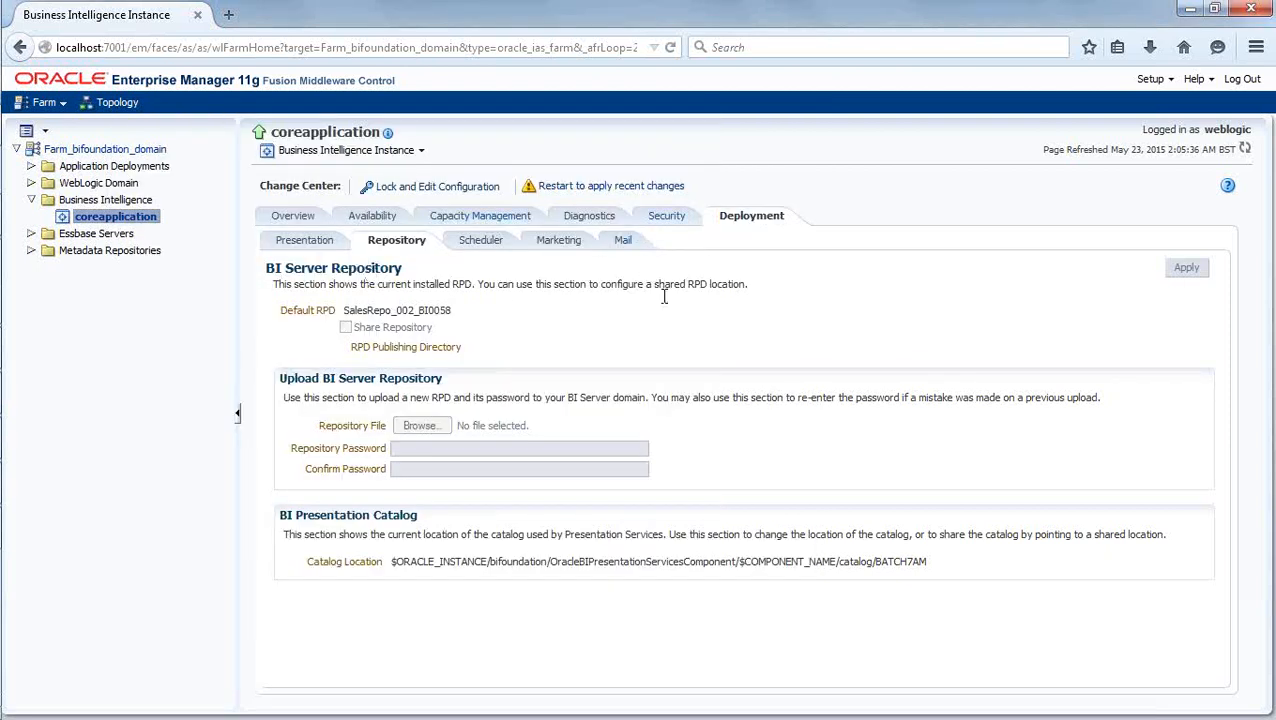
left_click(618, 193)
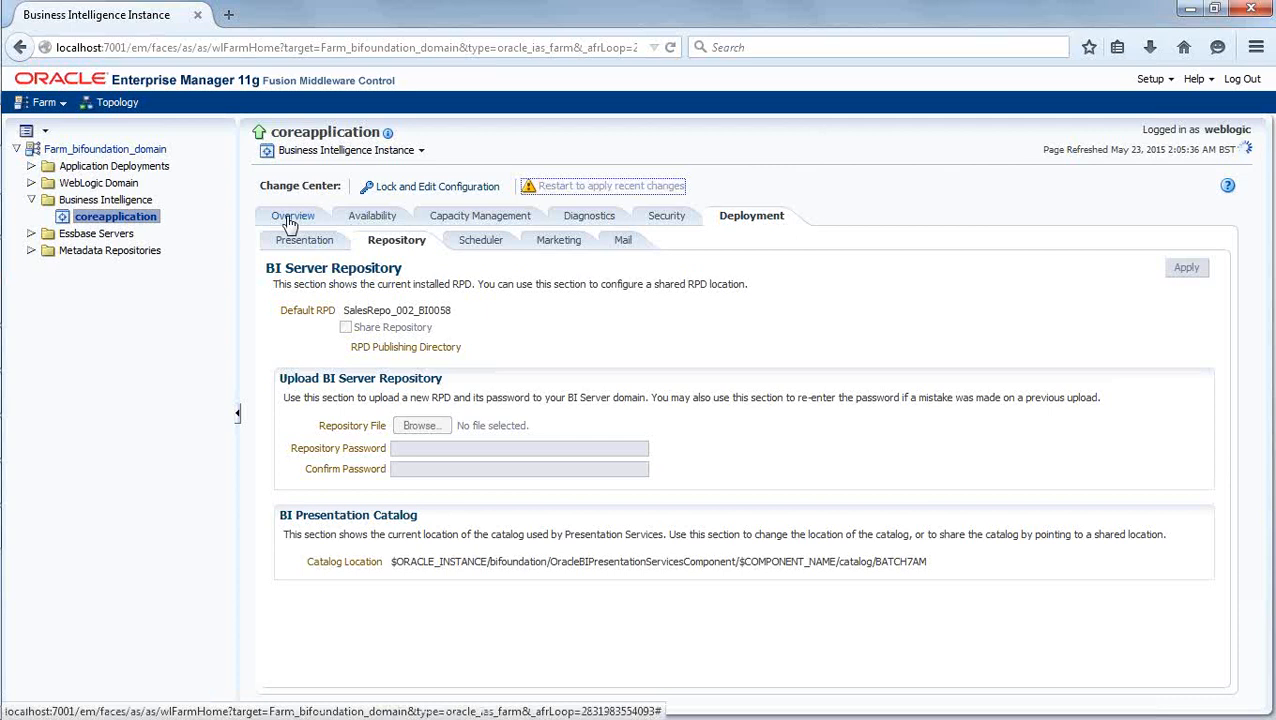
left_click(290, 222)
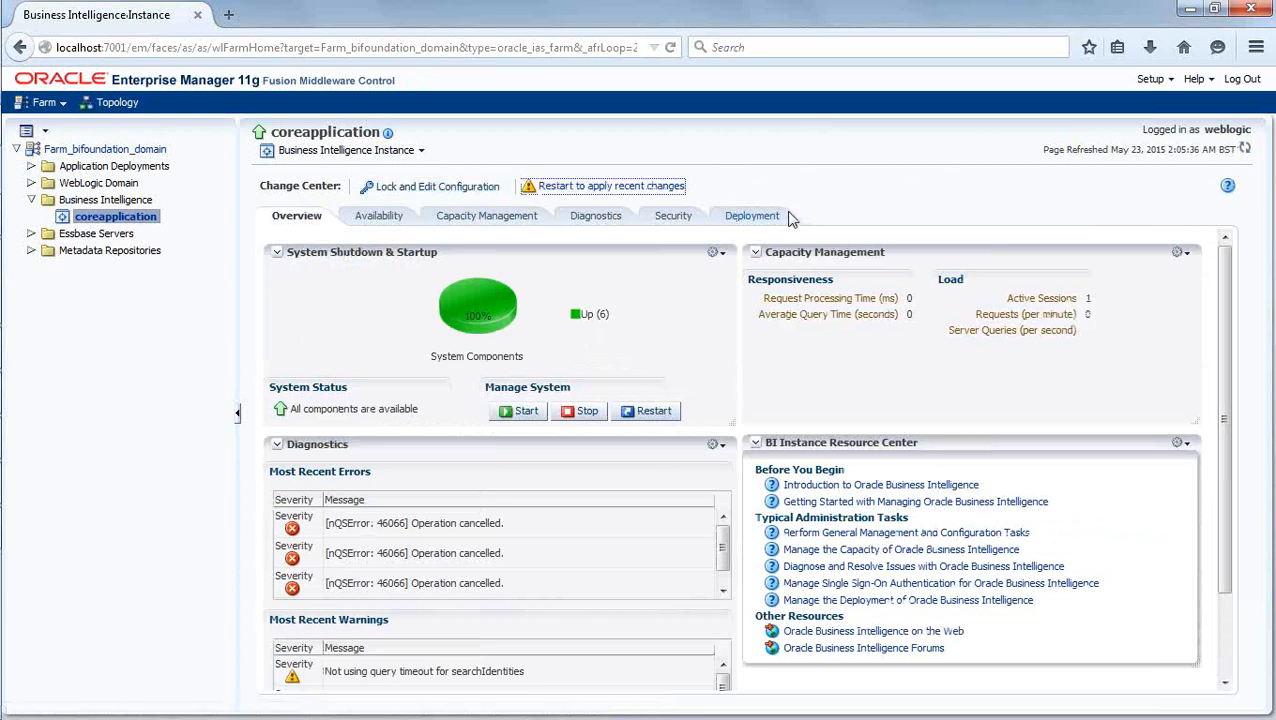
left_click(763, 189)
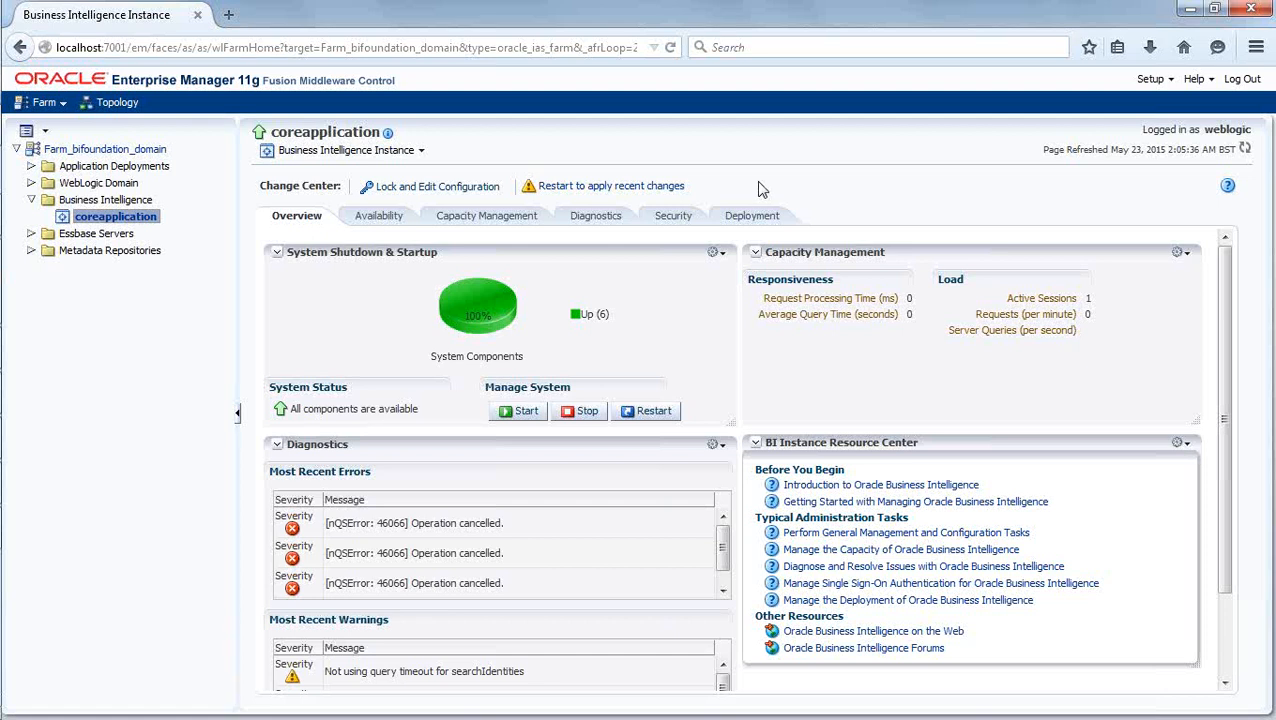
Open the Oracle BI sign-in page at localhost:7001/analytics/ in a new browser tab.
left_click(226, 16)
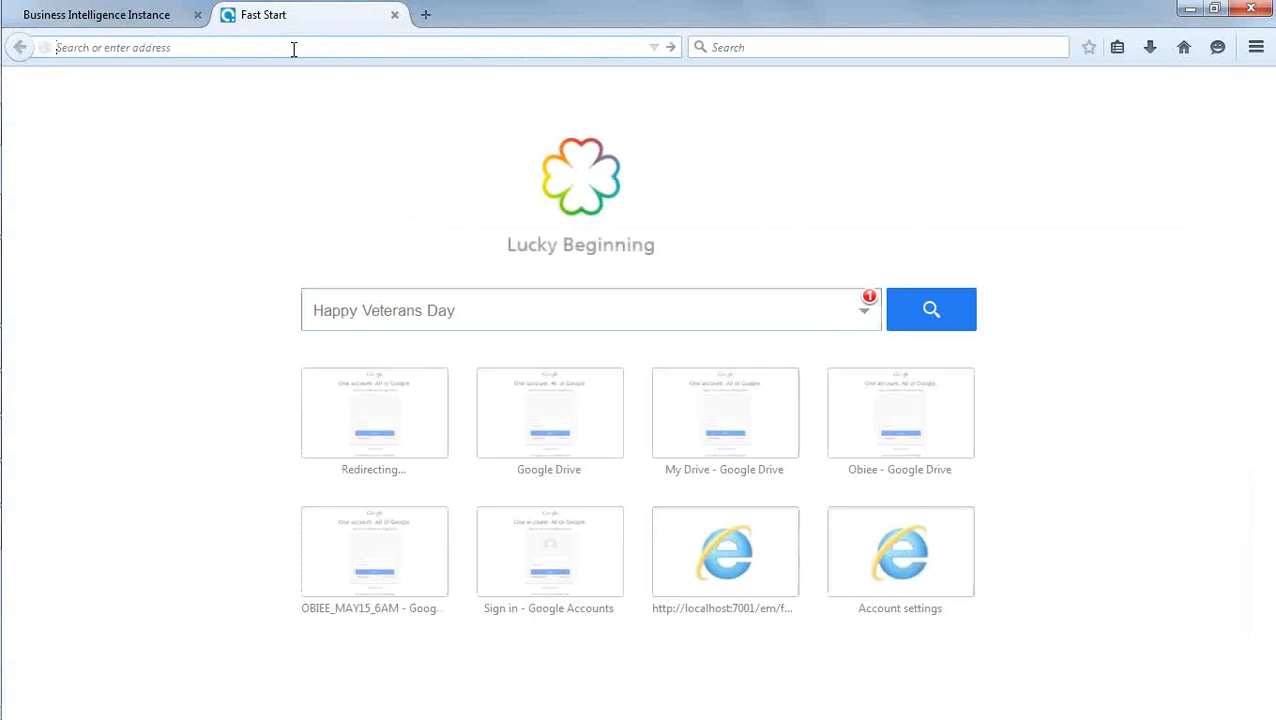
type("/ani")
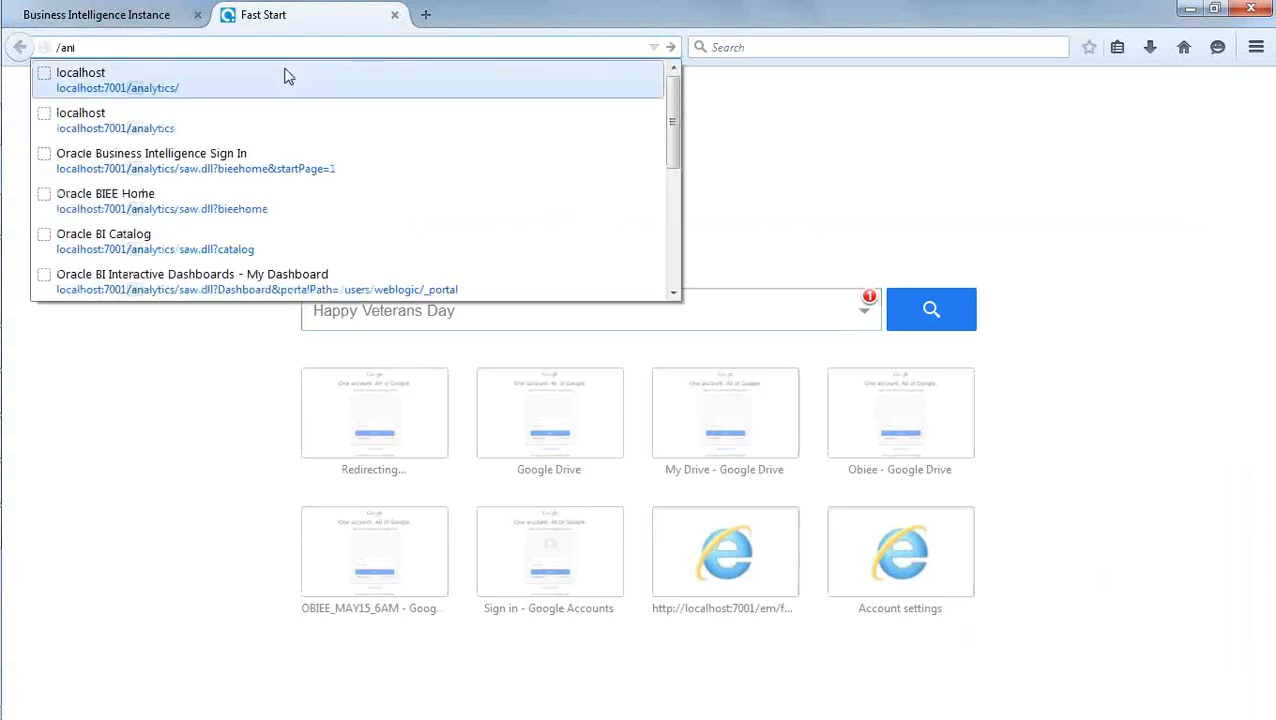
left_click(287, 76)
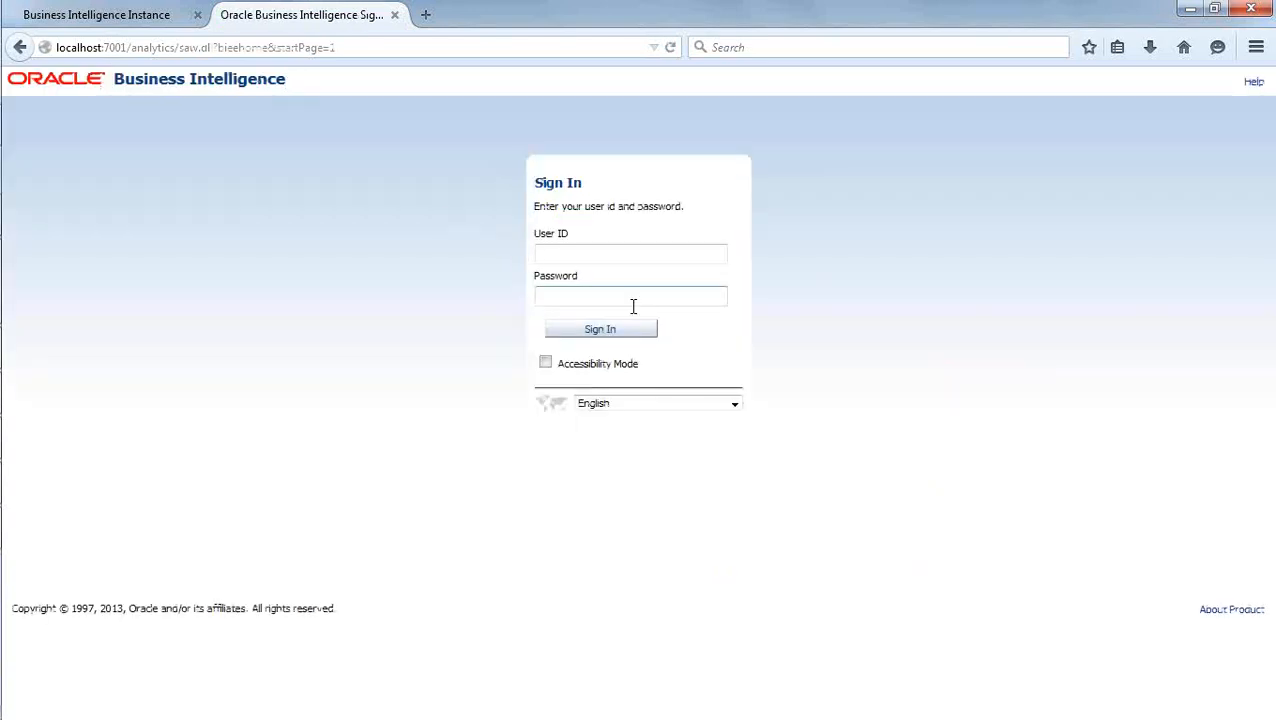
Sign in to Oracle Business Intelligence with the user ID weblogic and the saved account password.
left_click(637, 263)
type("w")
left_click(618, 278)
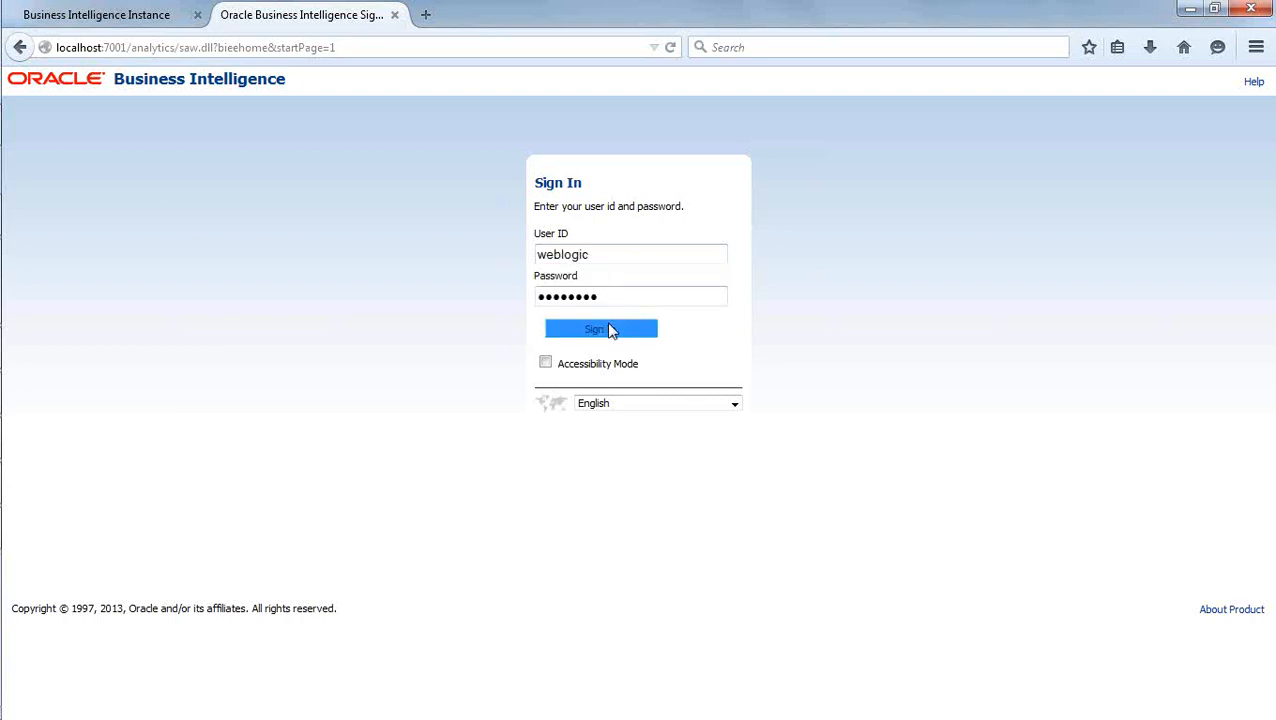
left_click(610, 330)
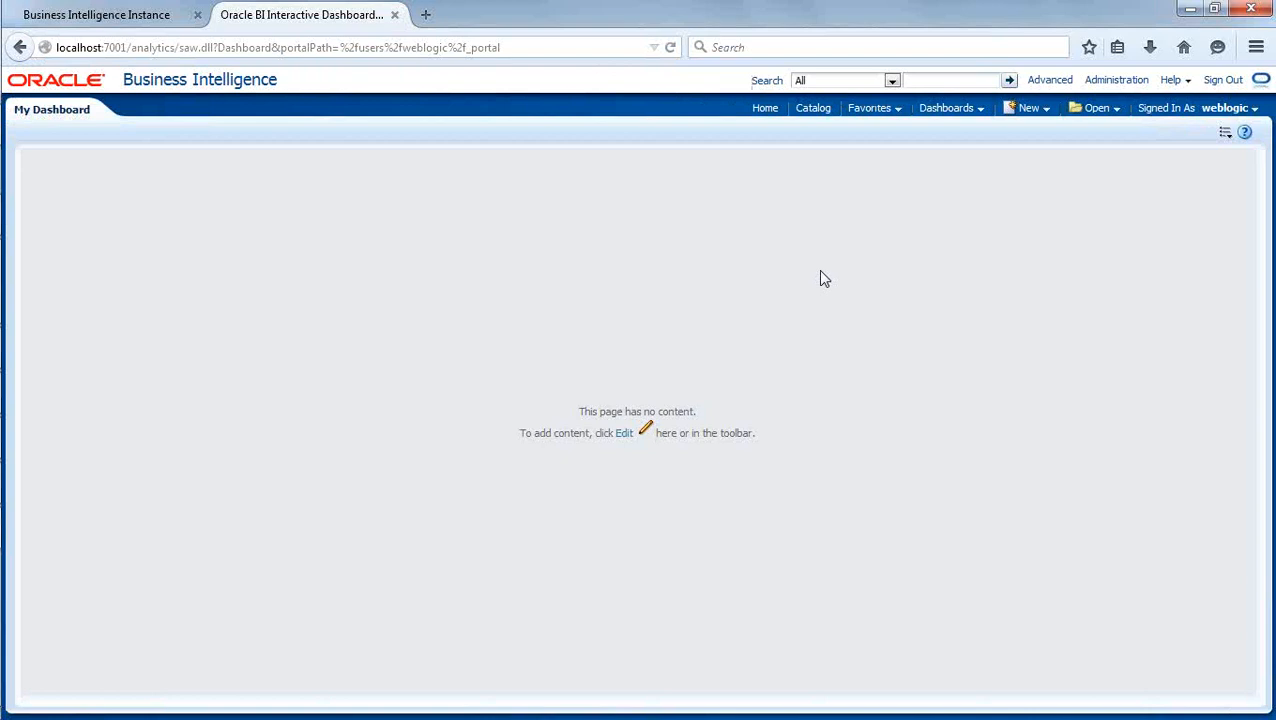
Create a new analysis based on the Sales North subject area.
left_click(1035, 108)
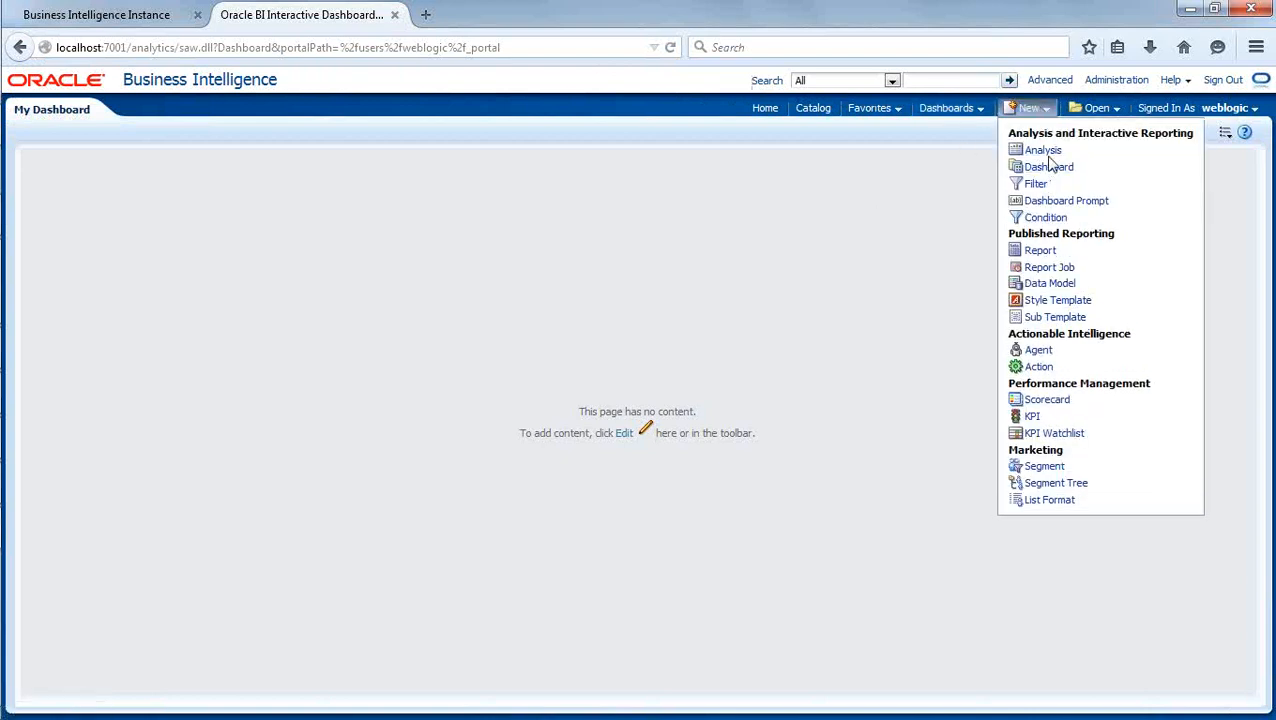
left_click(1047, 154)
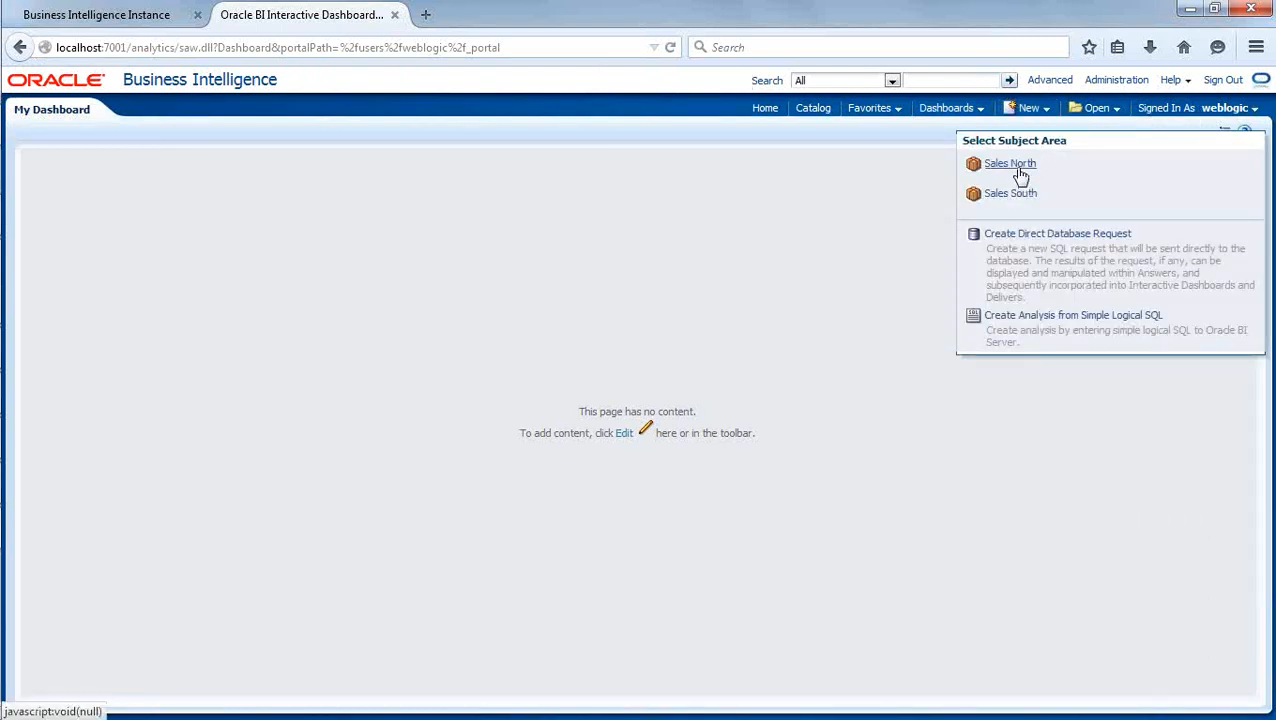
left_click(1018, 166)
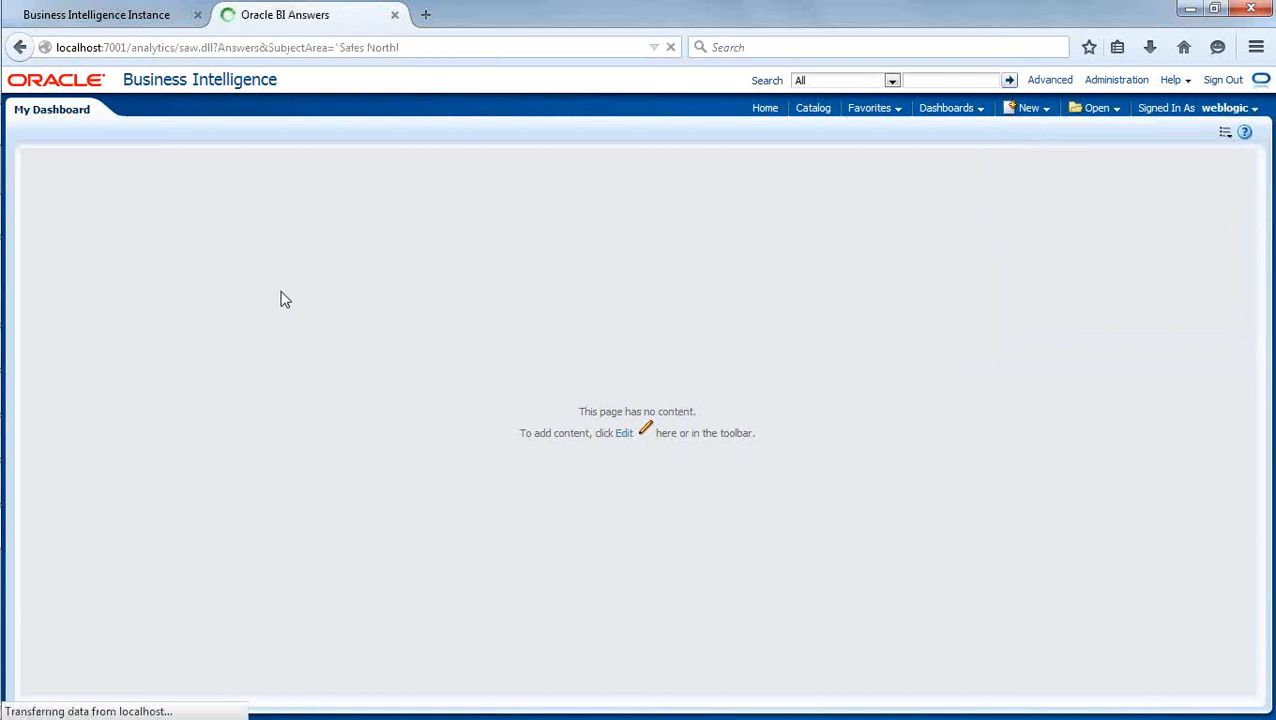
Switch to the Oracle BI Administration Tool to view the Products presentation hierarchy, and minimize it again.
mouse_move(3, 490)
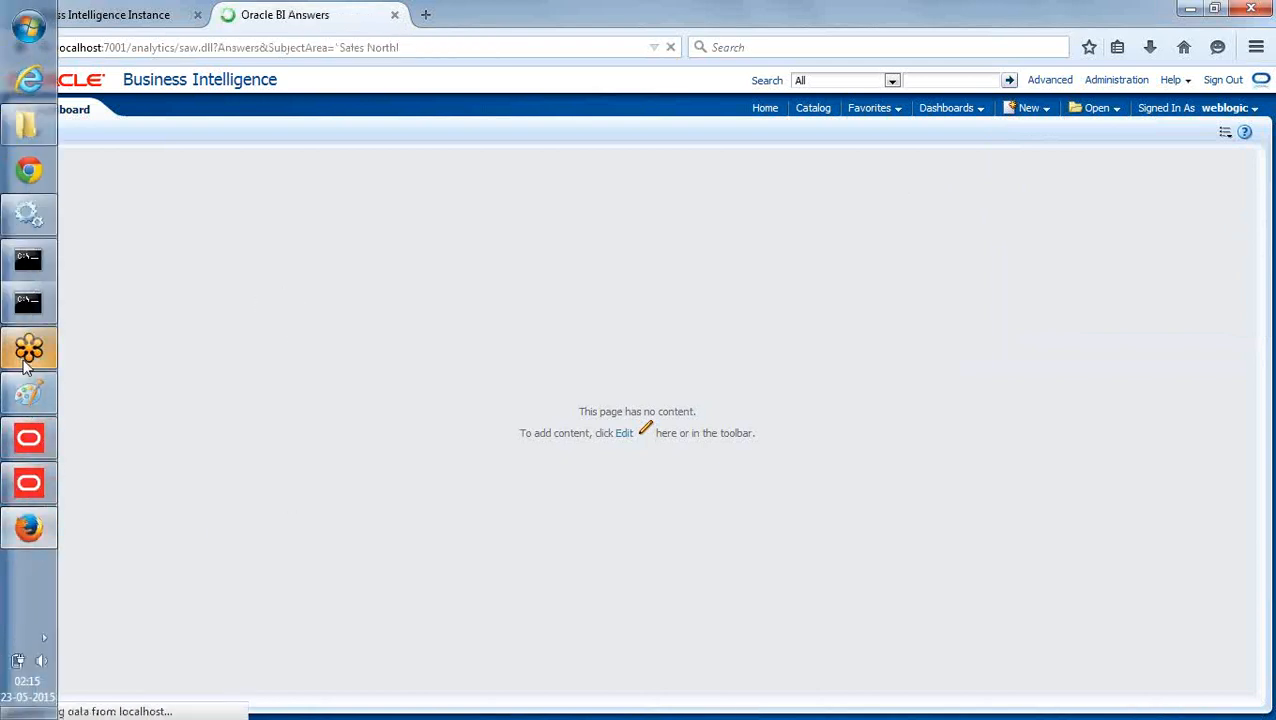
left_click(30, 436)
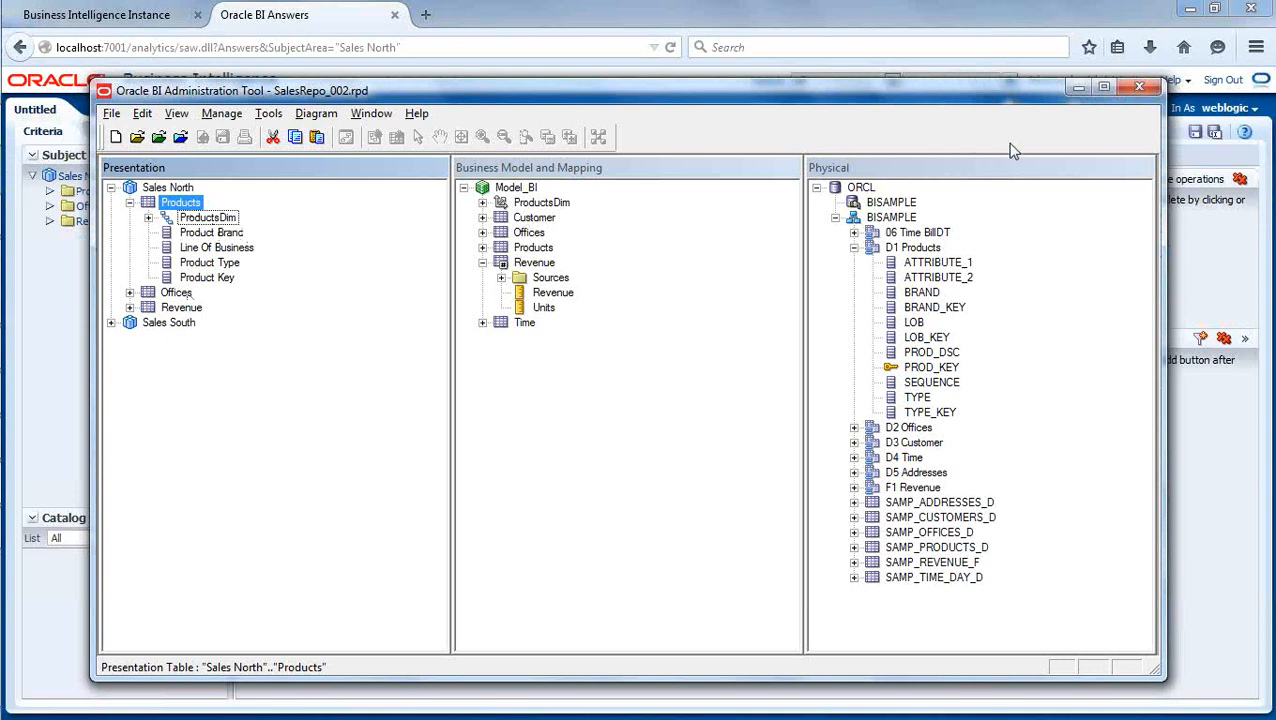
left_click(1077, 90)
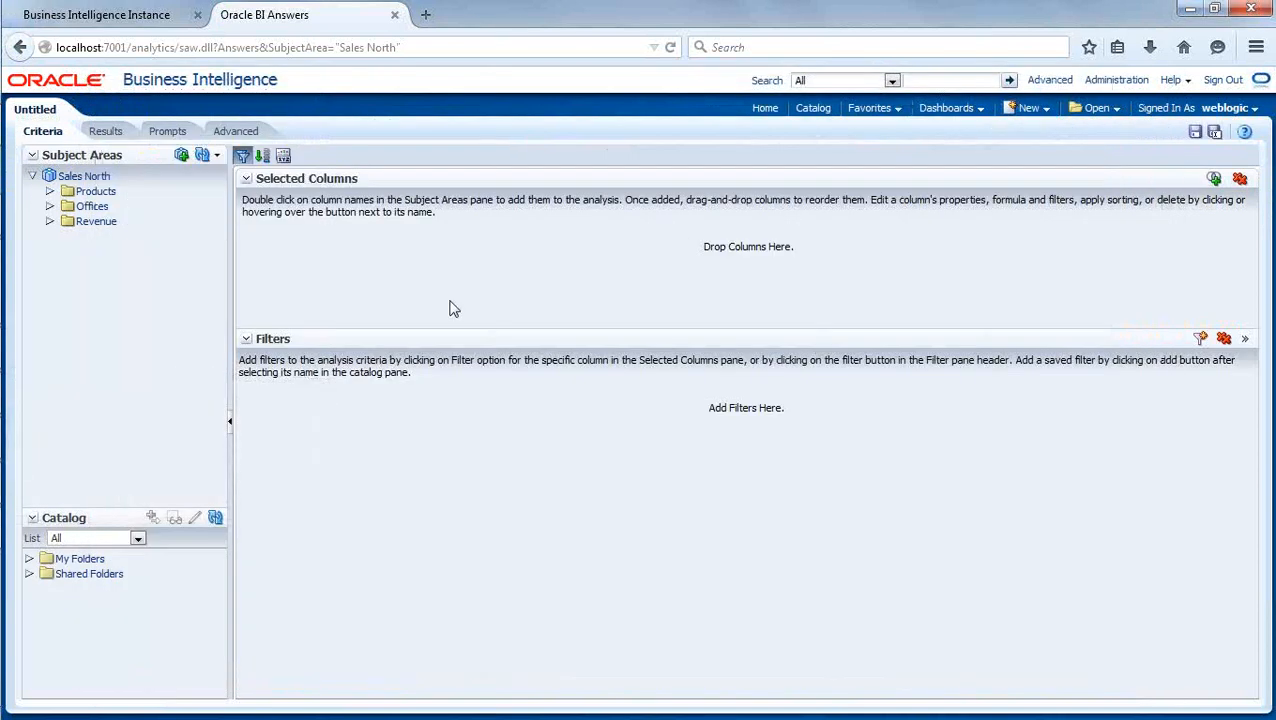
Expand the Products folder and add the ProductsDim hierarchy to the analysis's selected columns.
left_click(50, 191)
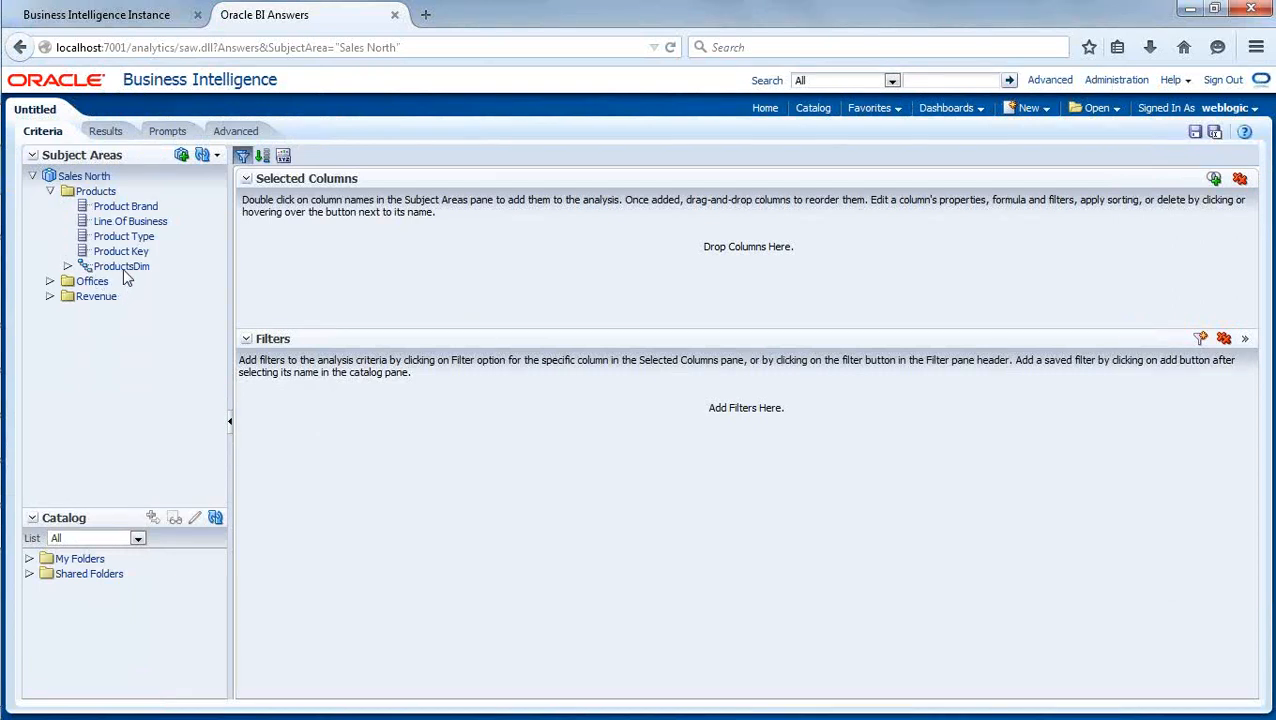
left_click_drag(122, 268, 288, 256)
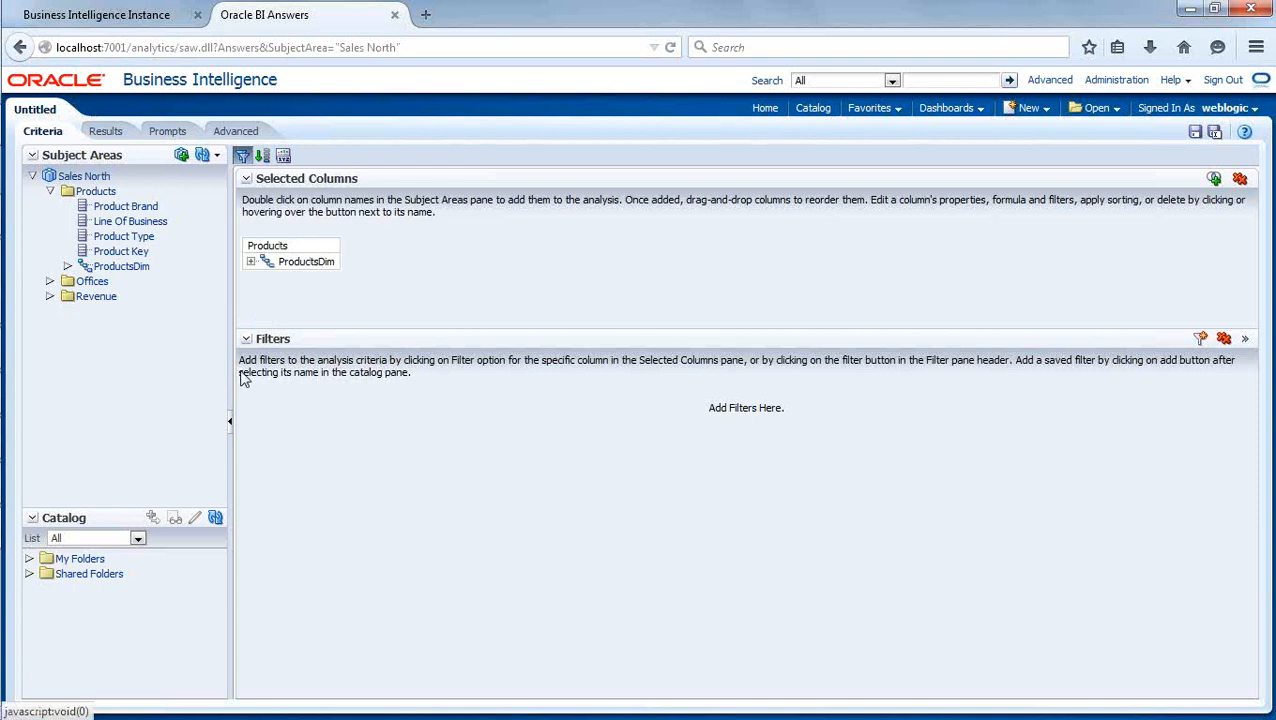
Add the Revenue measure from the Revenue folder to the analysis and display the results.
left_click(49, 297)
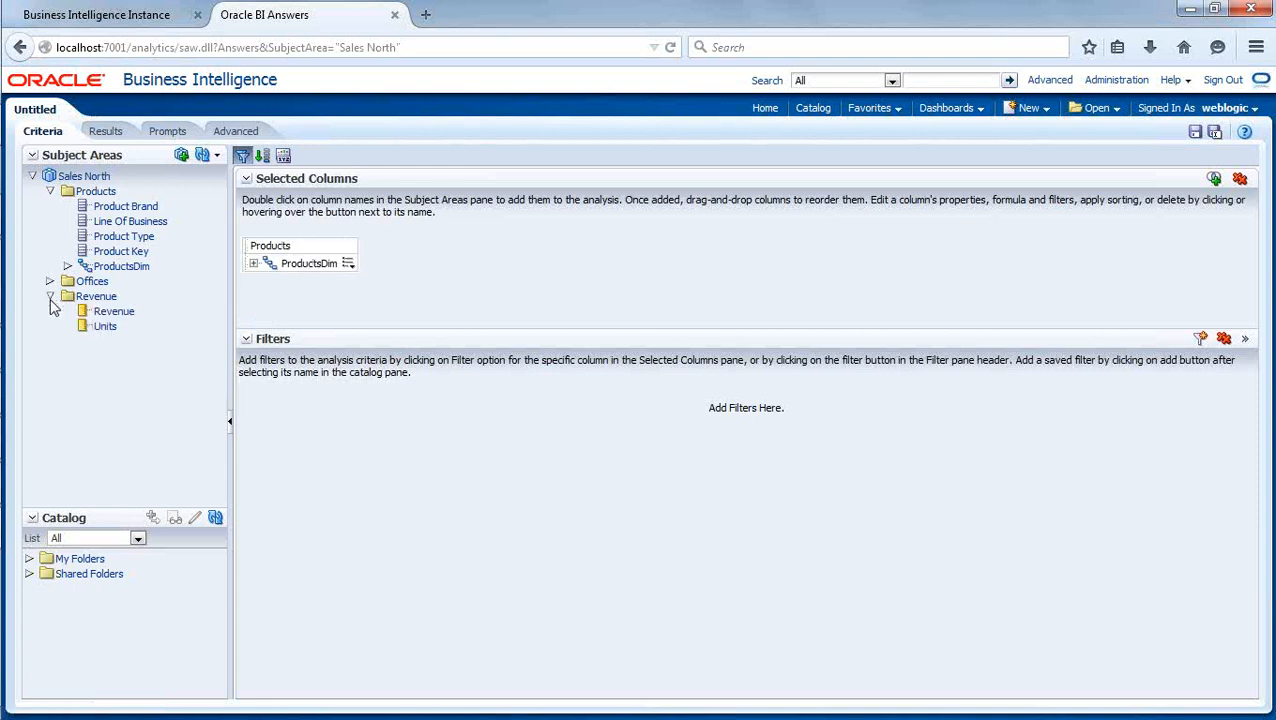
left_click(127, 317)
double_click(119, 312)
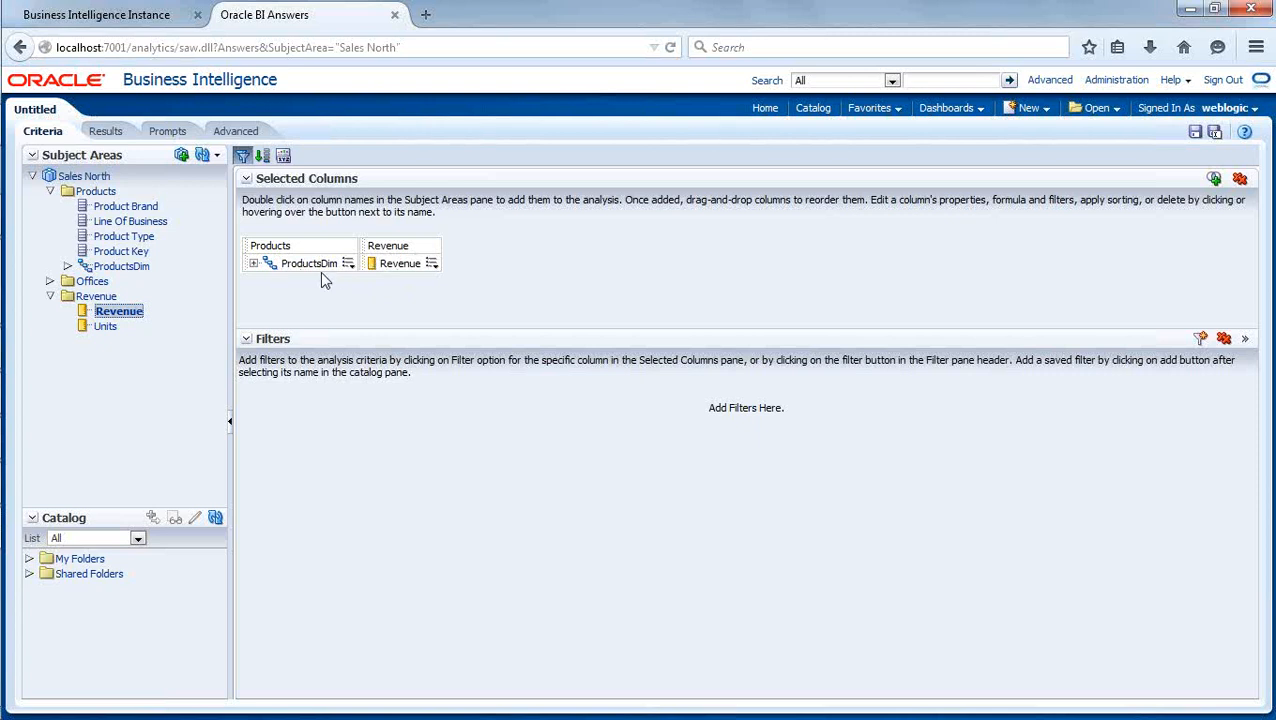
left_click(107, 132)
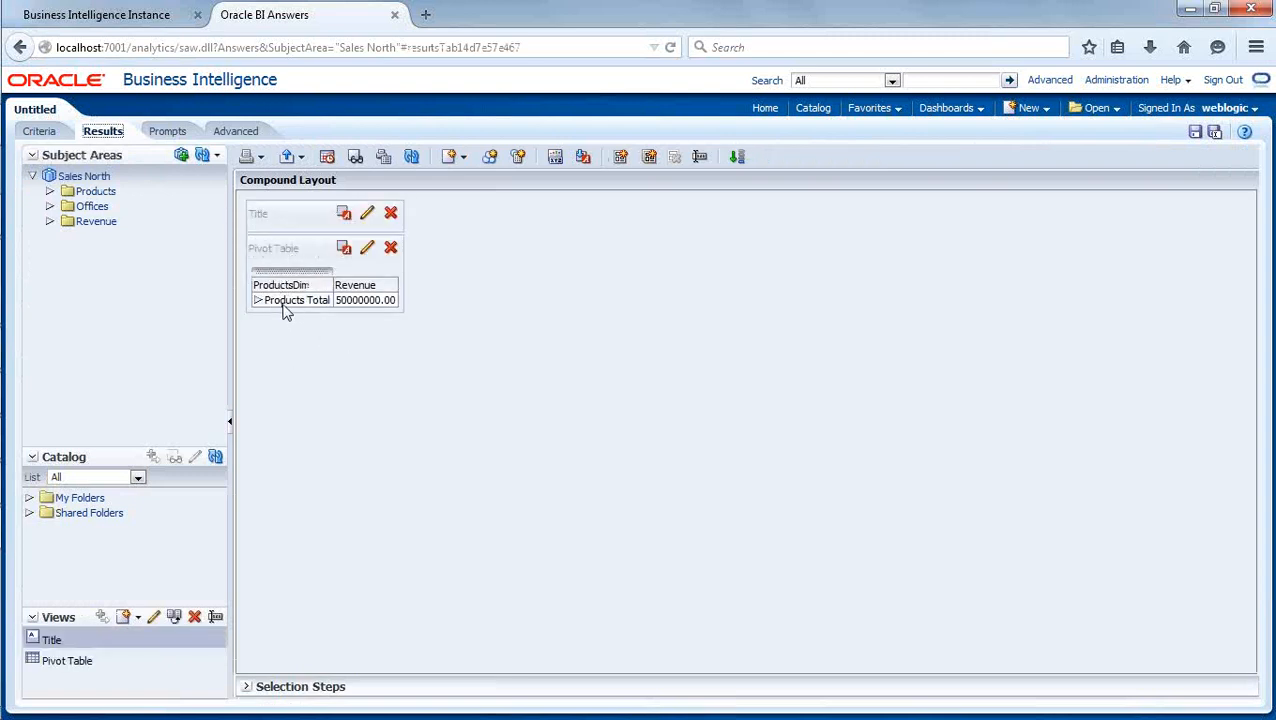
left_click(385, 303)
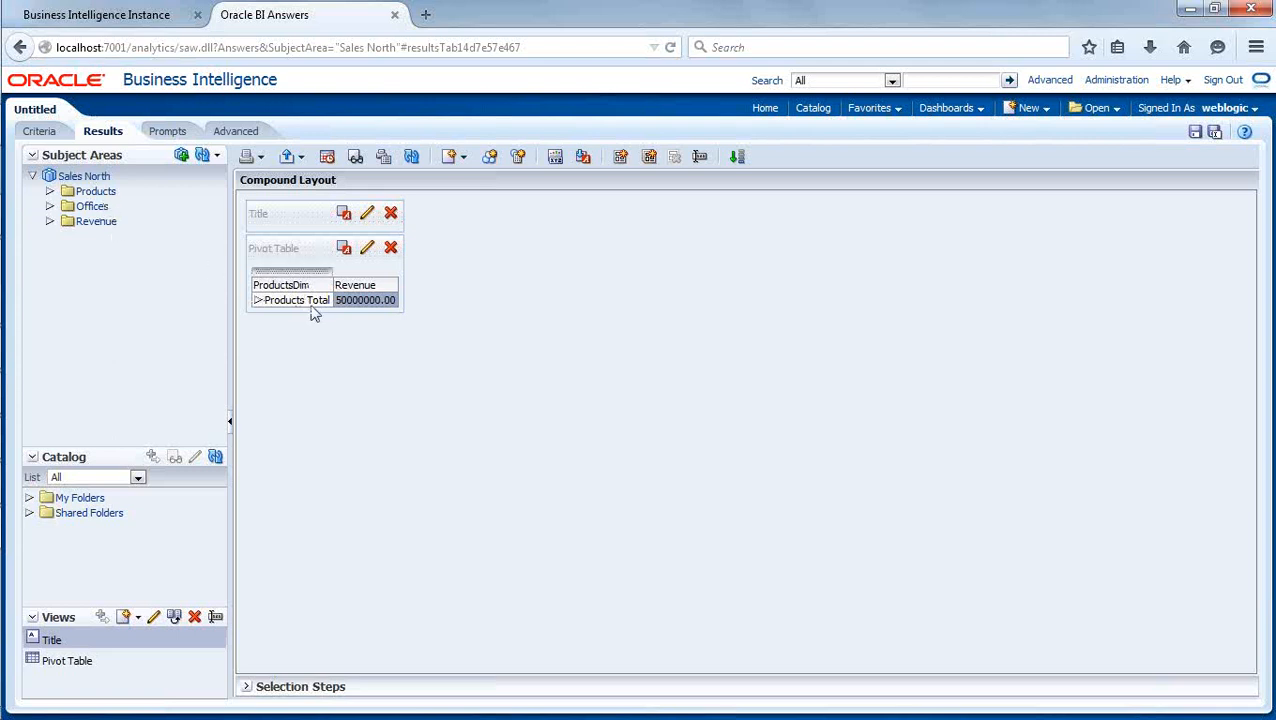
Drill down the pivot table through Products Total, BizTech, Communication and Cell Phones, widening the ProductsDim column to fit its labels.
left_click(258, 302)
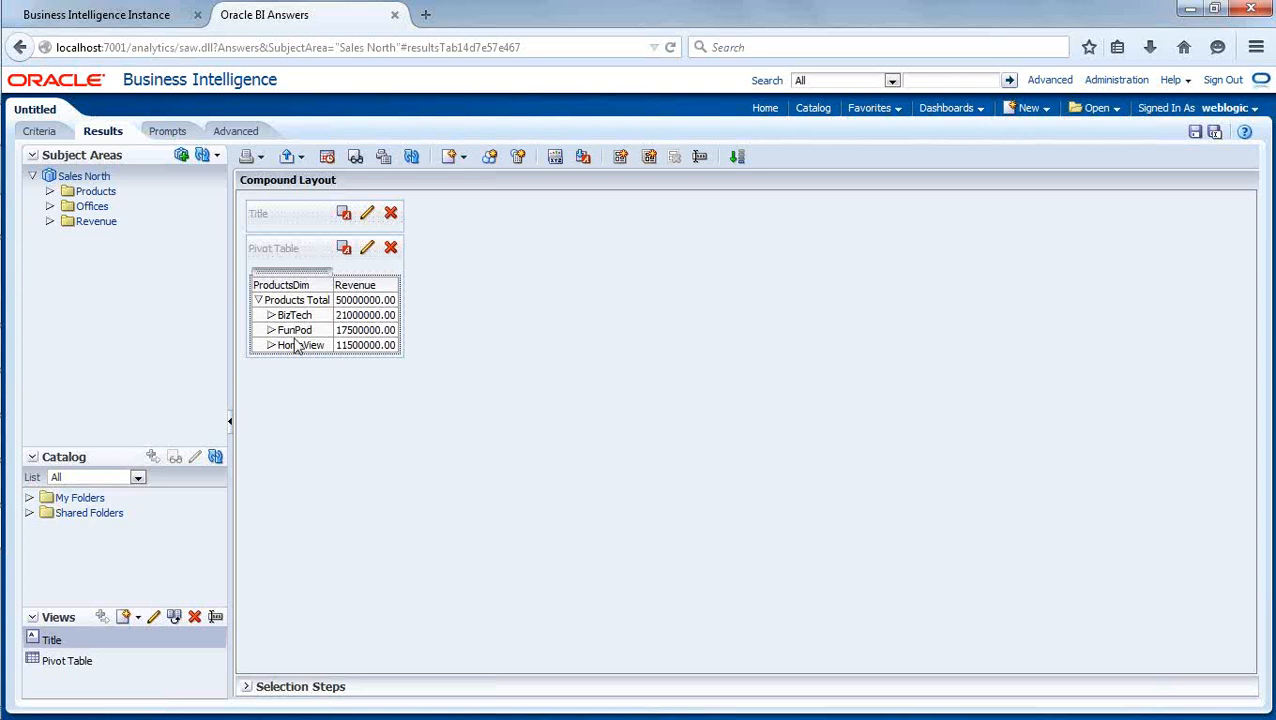
left_click(371, 304)
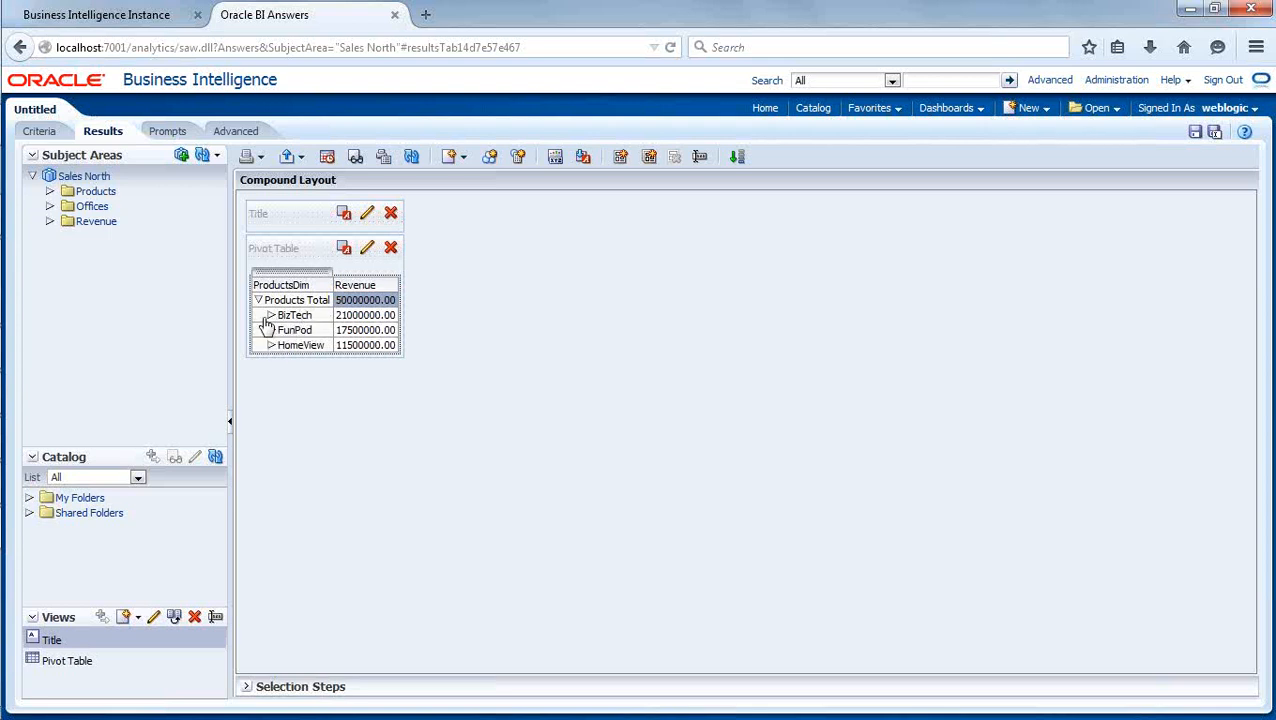
left_click(270, 315)
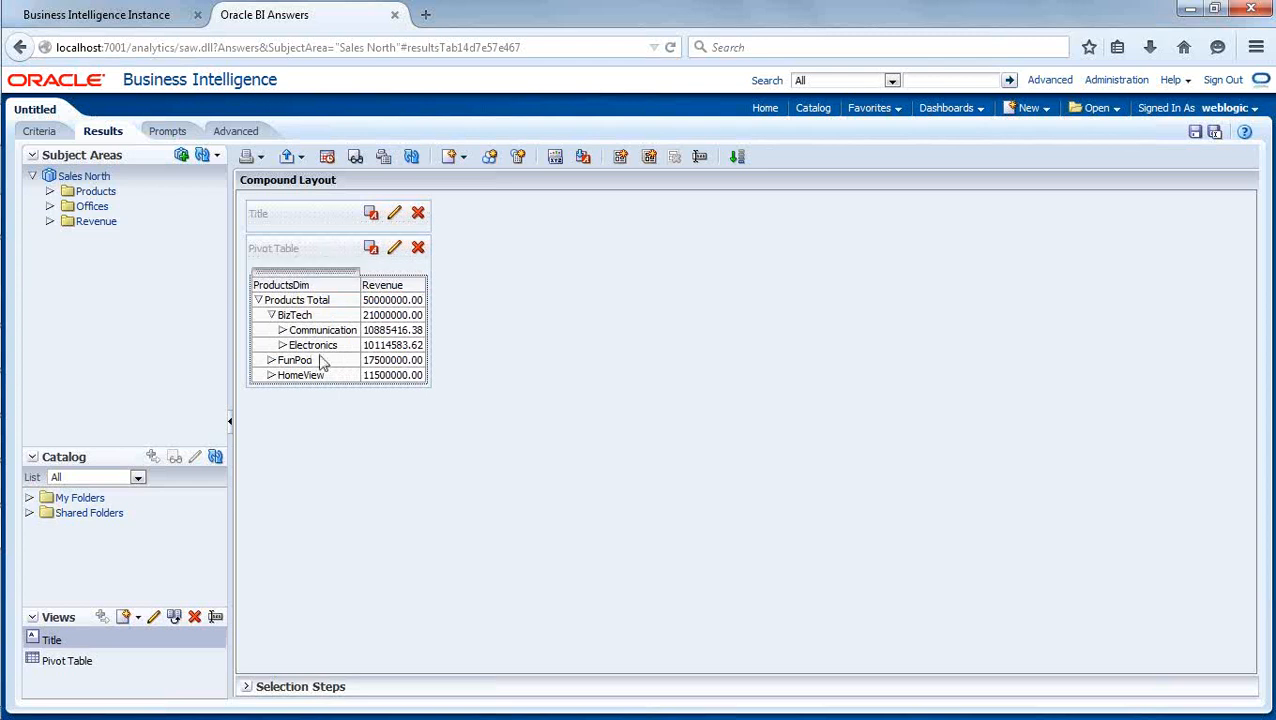
left_click(283, 331)
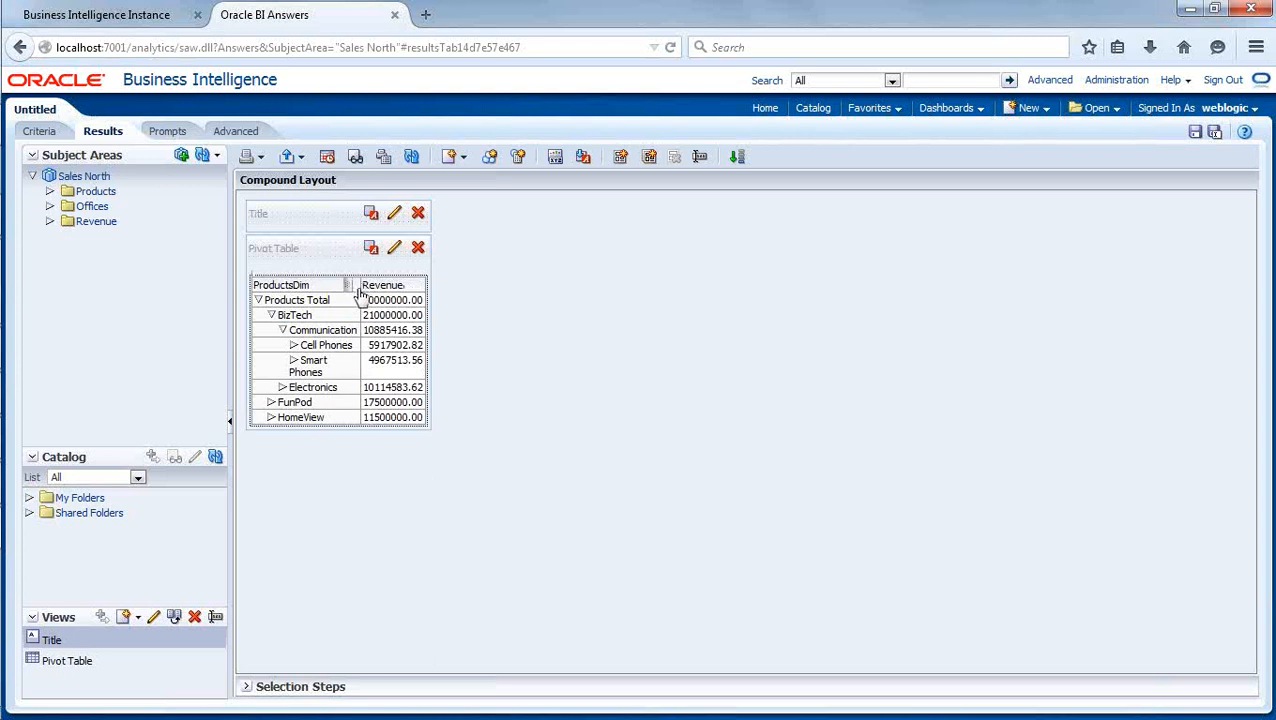
left_click_drag(352, 305, 400, 315)
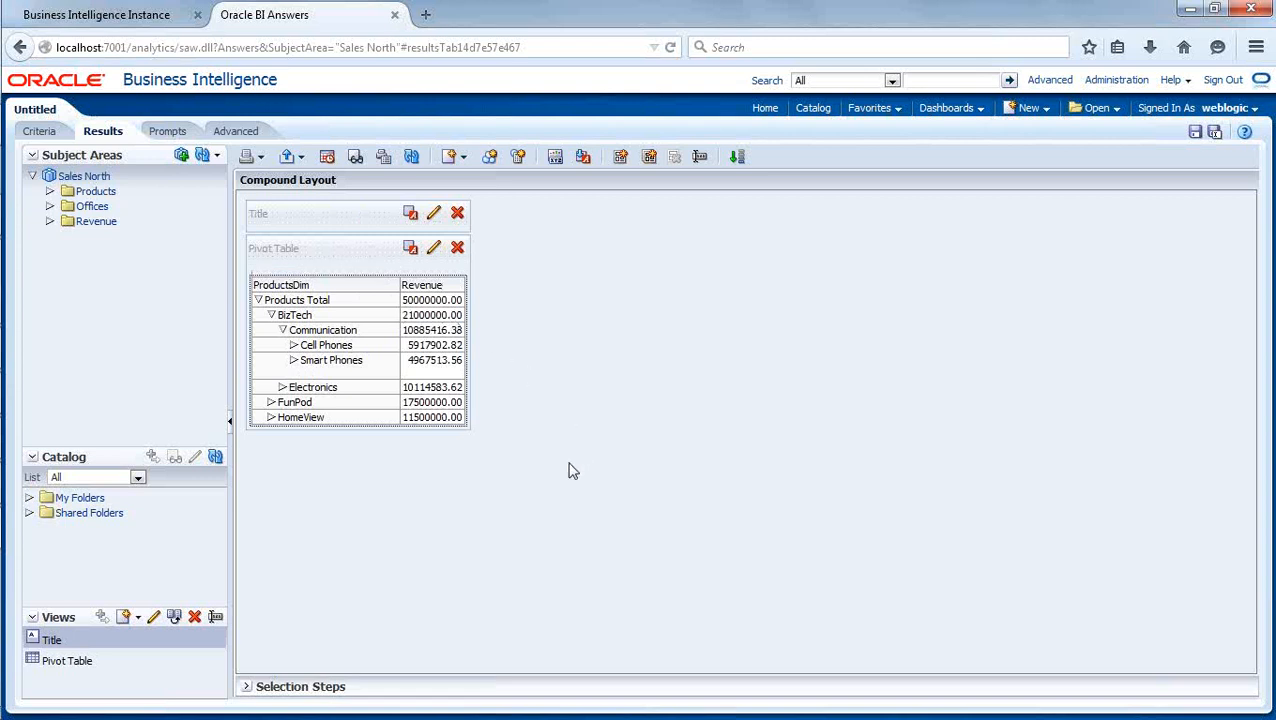
left_click(293, 345)
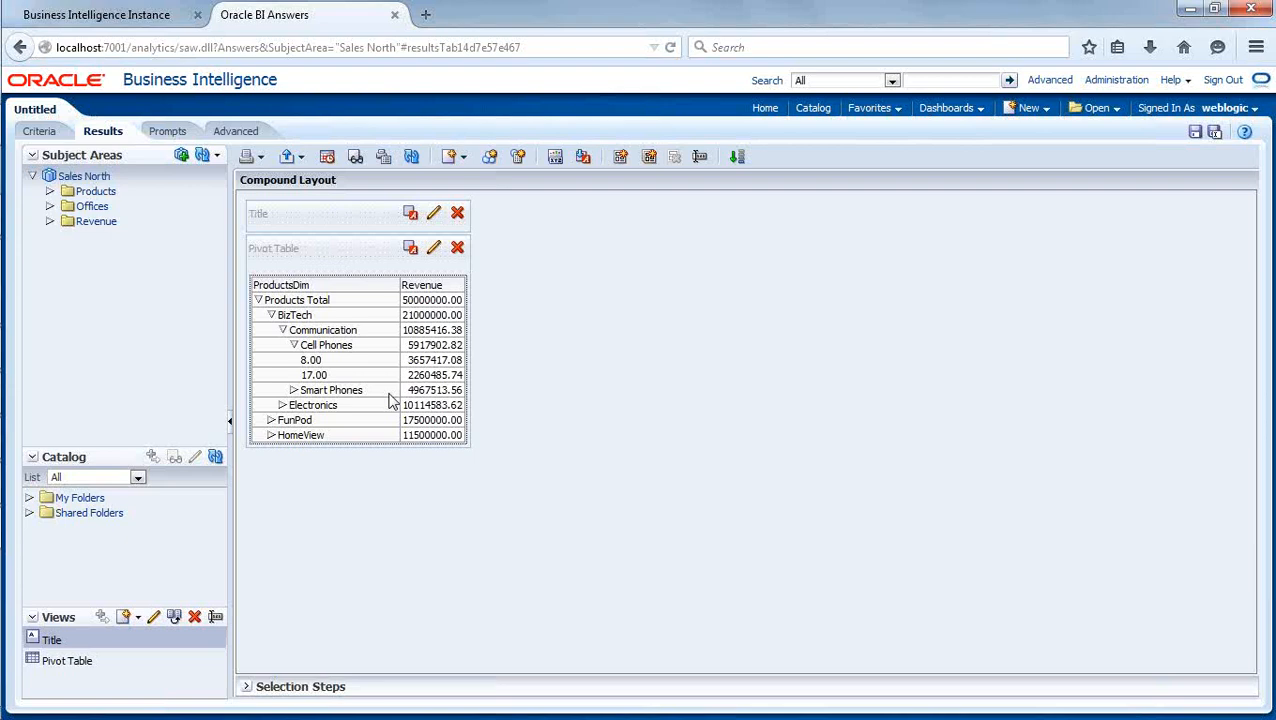
Switch to the Oracle BI Administration Tool to examine the levels of the ProductsDim logical dimension, and return to the analysis in Firefox.
key("alt+Tab")
key("alt+Tab")
key("alt+Tab")
key("alt+Tab")
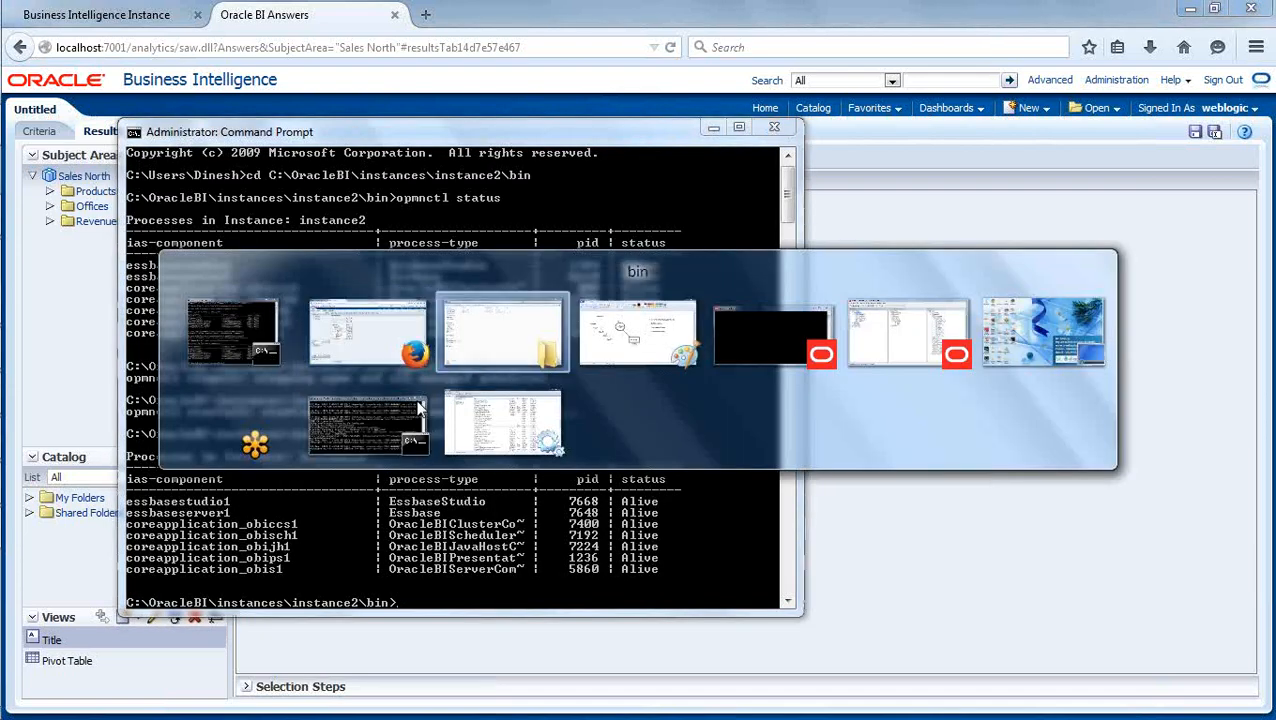
key("alt+Tab")
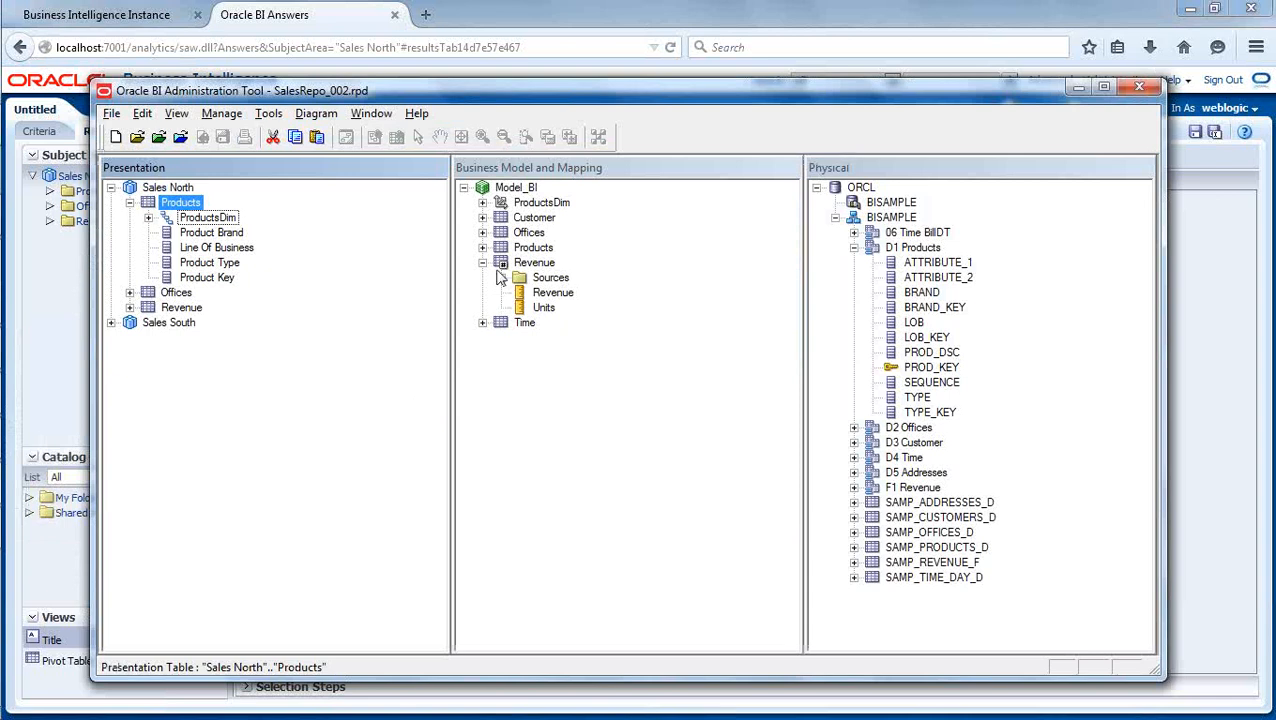
left_click(483, 203)
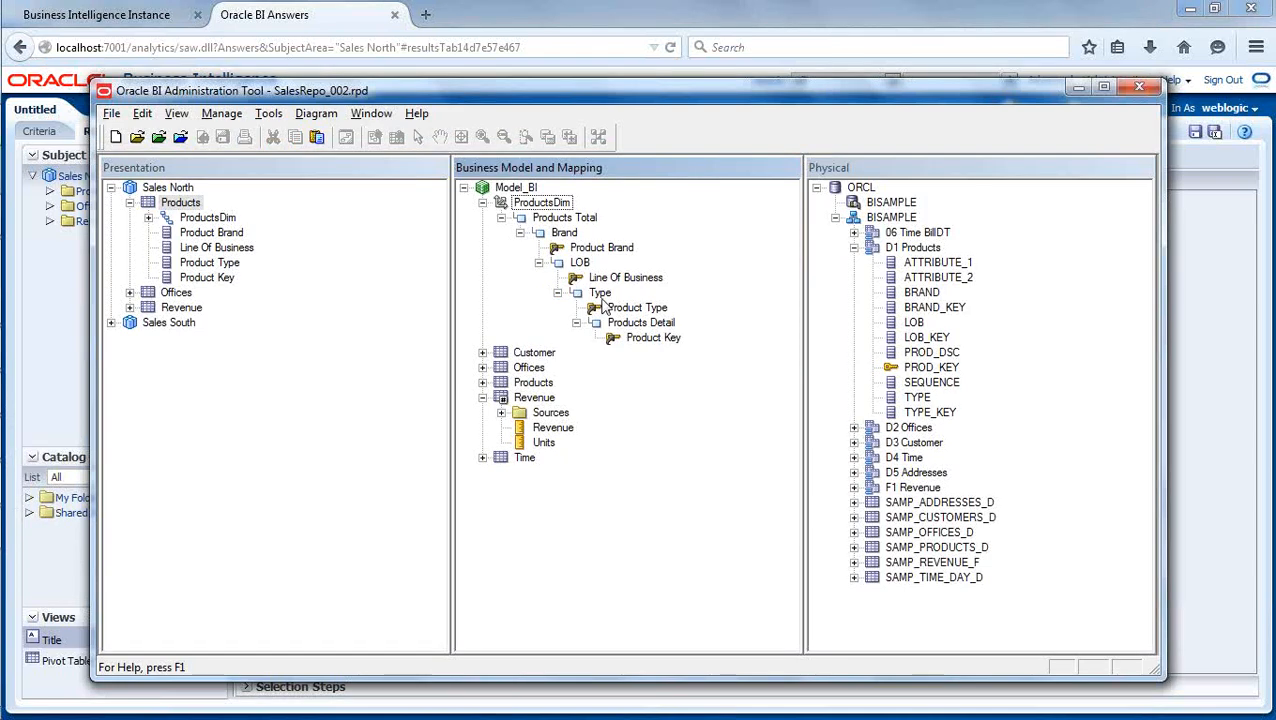
key("alt+Tab")
key("alt+Tab")
key("Tab")
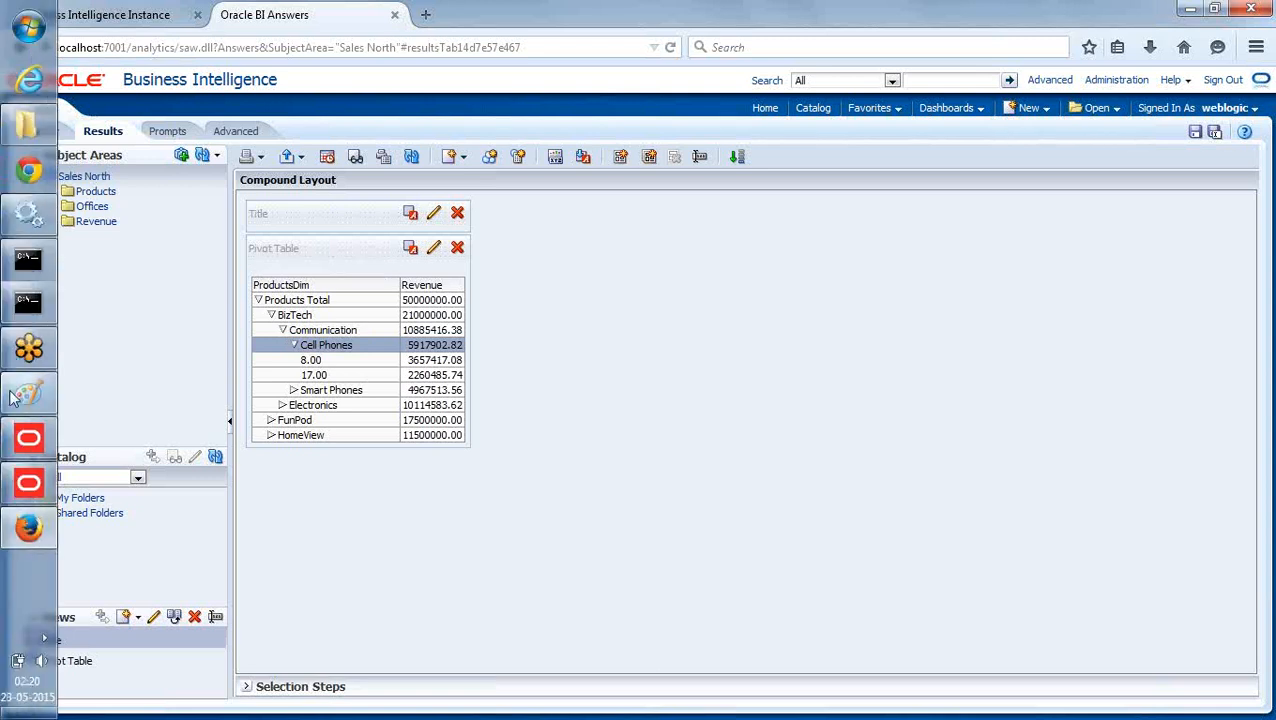
Switch to the Oracle BI Administration Tool and close the SalesRepo_002 repository.
left_click(28, 484)
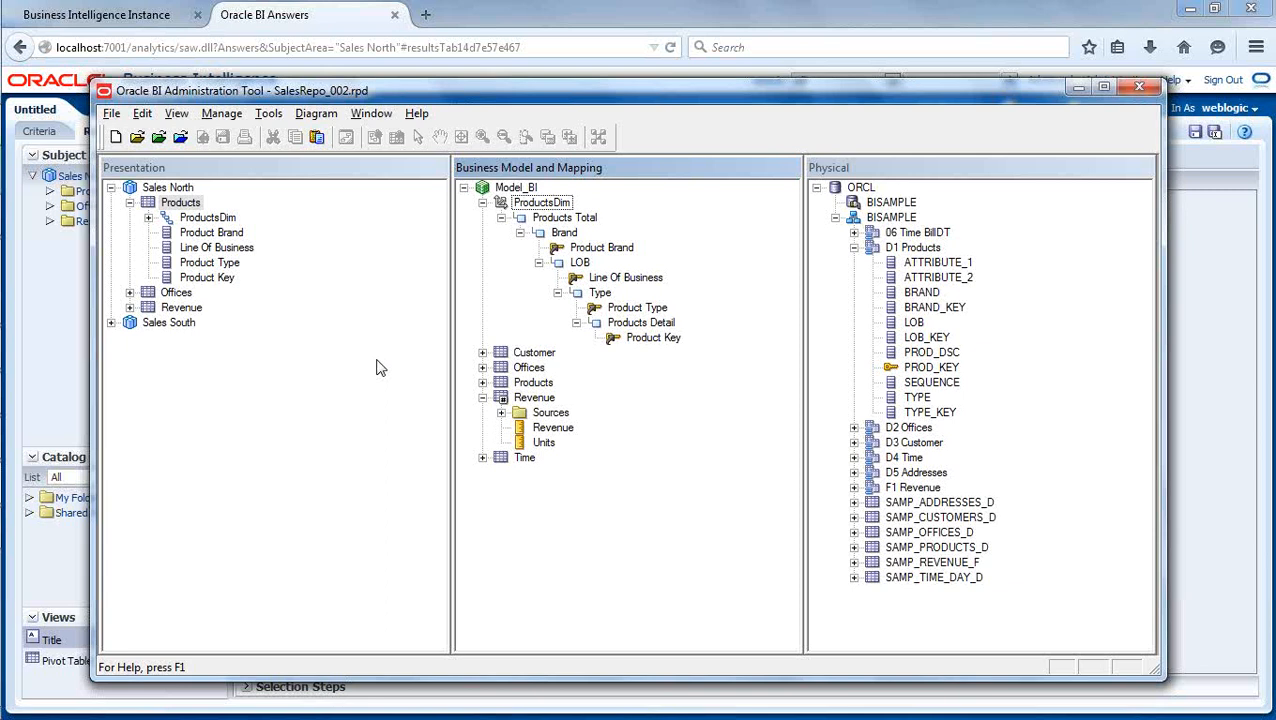
left_click(111, 114)
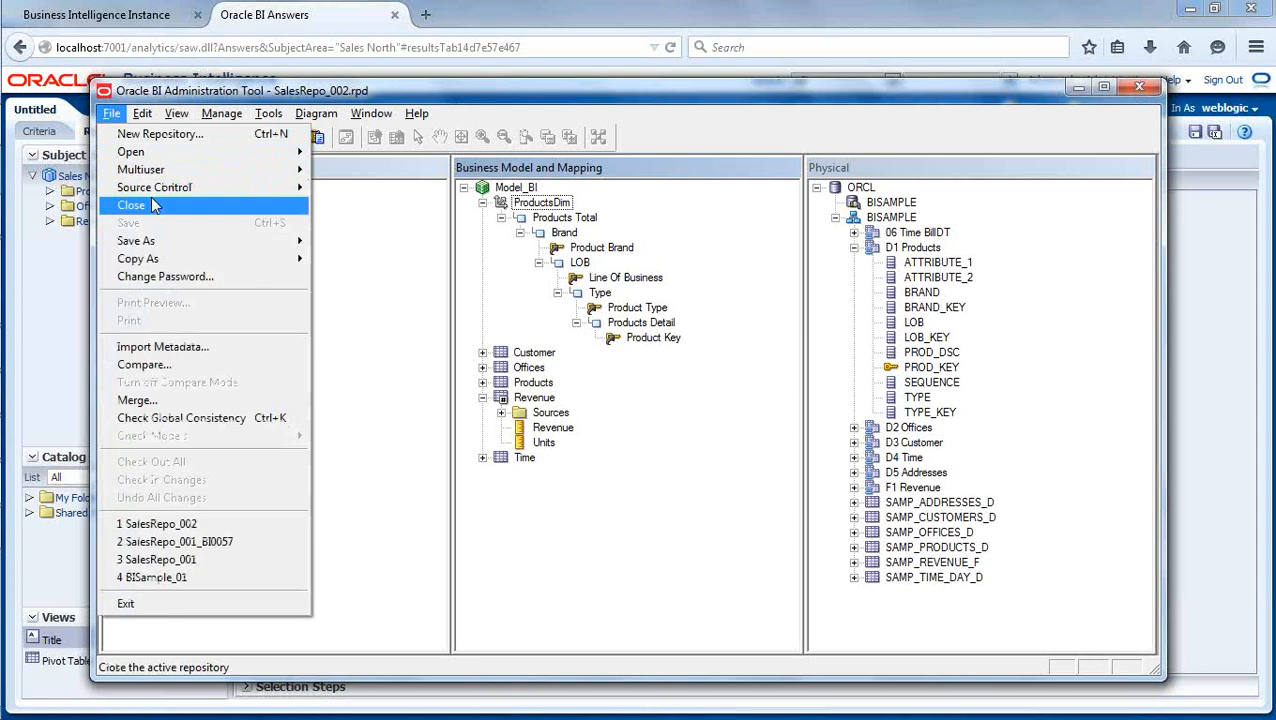
left_click(153, 203)
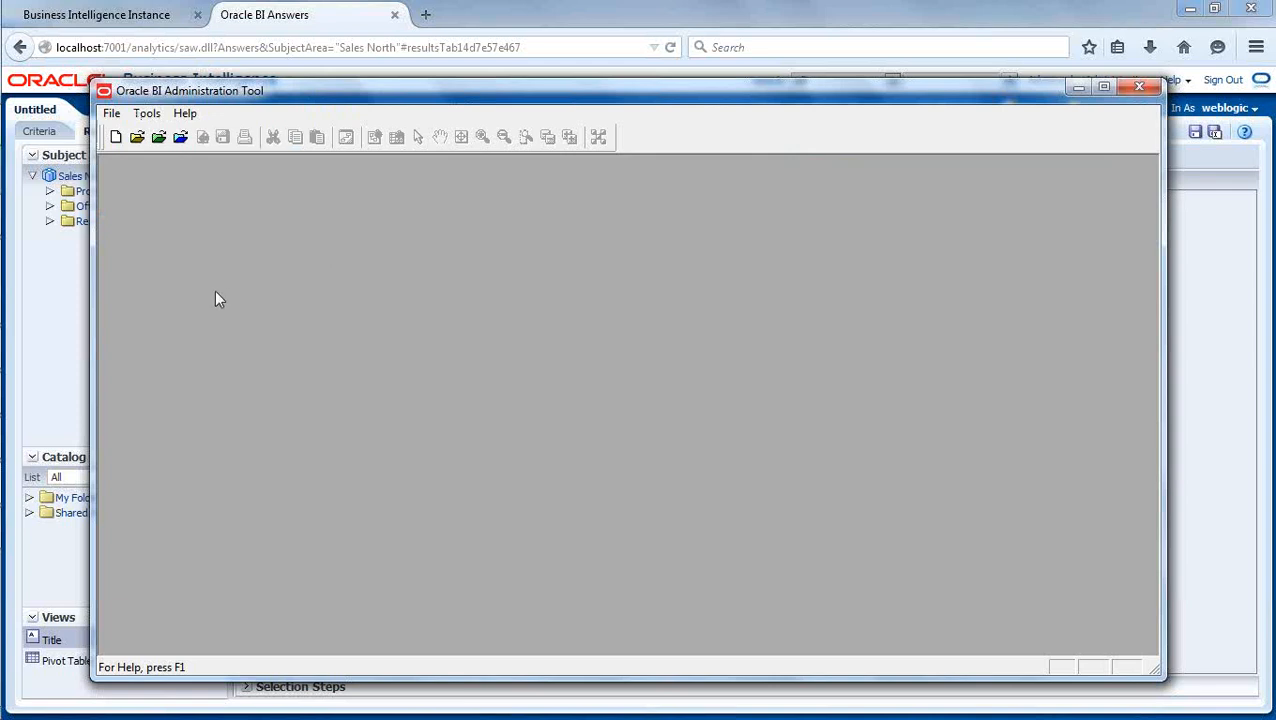
Open the coreapplication_OH764524556 repository online as user weblogic, entering the repository password and the account password.
left_click(180, 137)
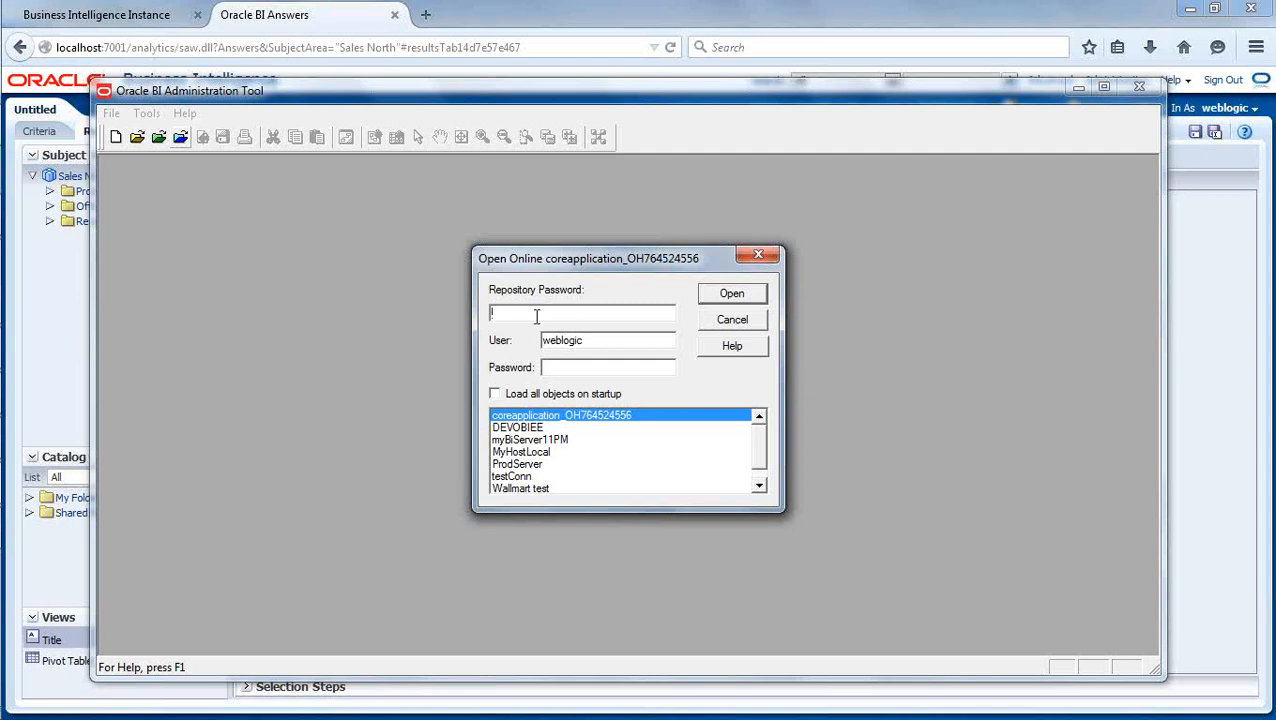
type("••••••••")
key("Tab")
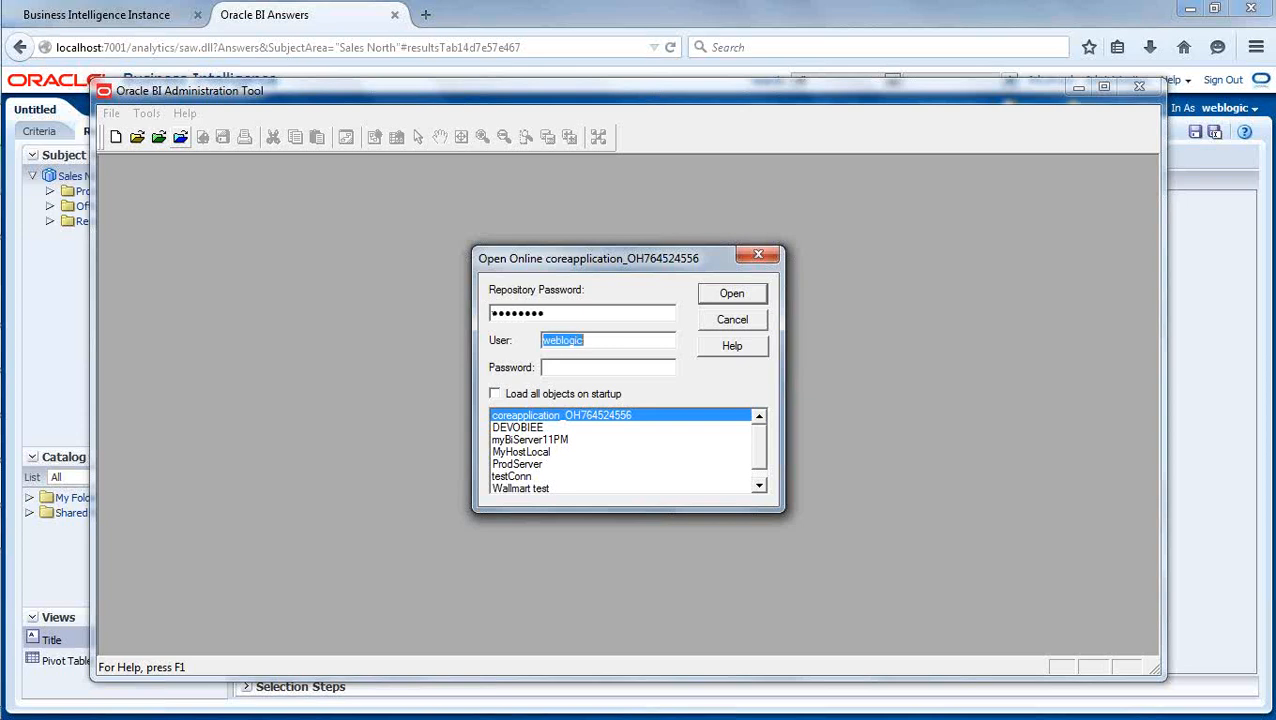
key("Tab")
type("••••••••")
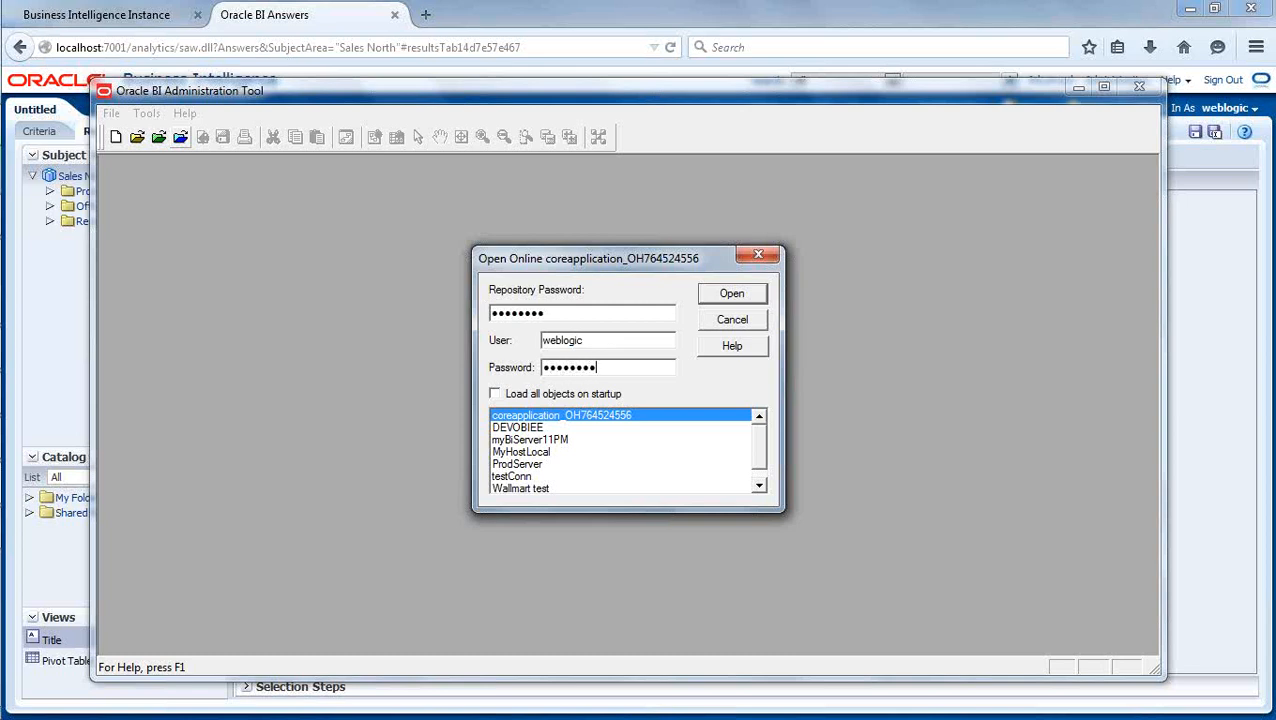
left_click(732, 293)
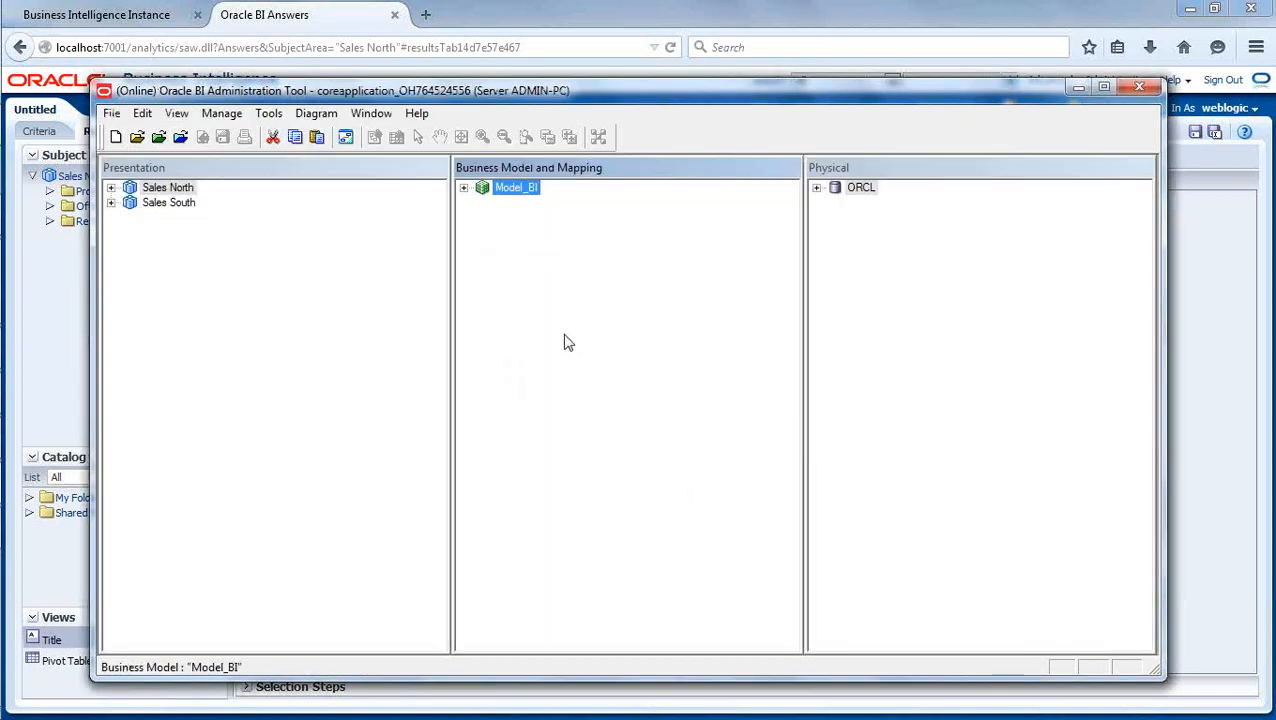
Expand Model_BI and the ProductsDim dimension down to Product Key, and review its levels from Products Total to Products Detail.
left_click(463, 188)
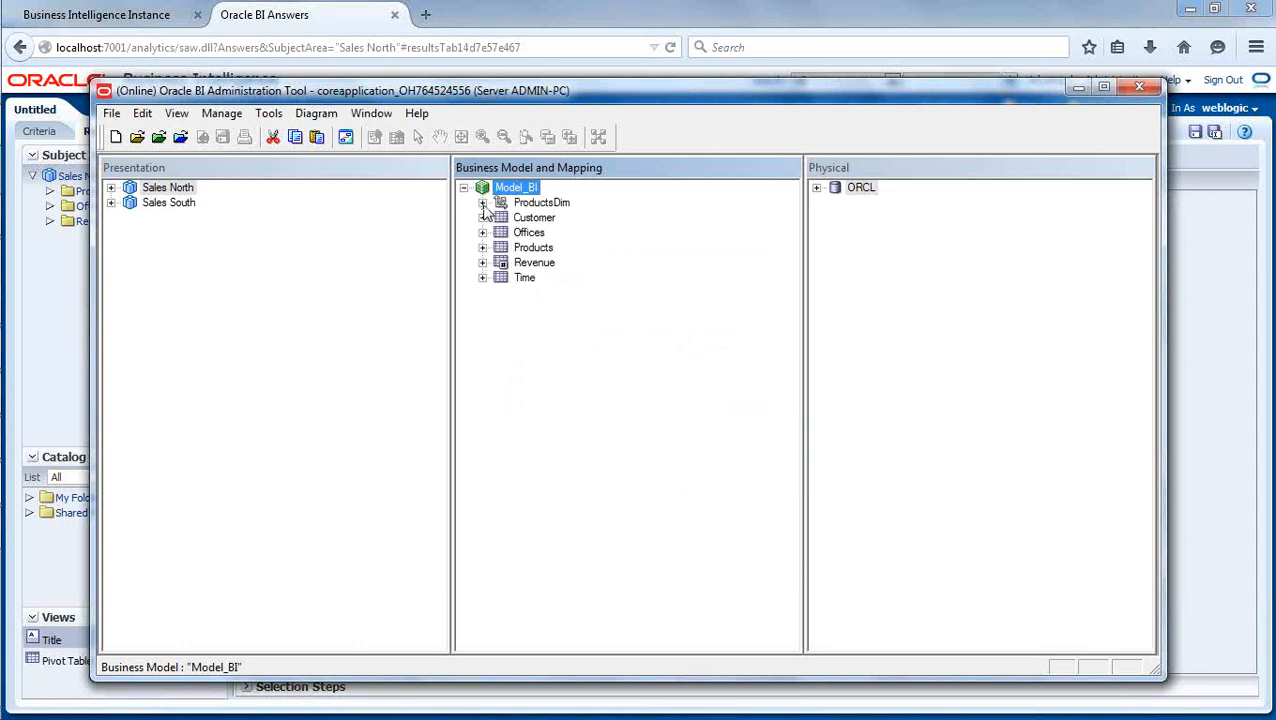
left_click(482, 203)
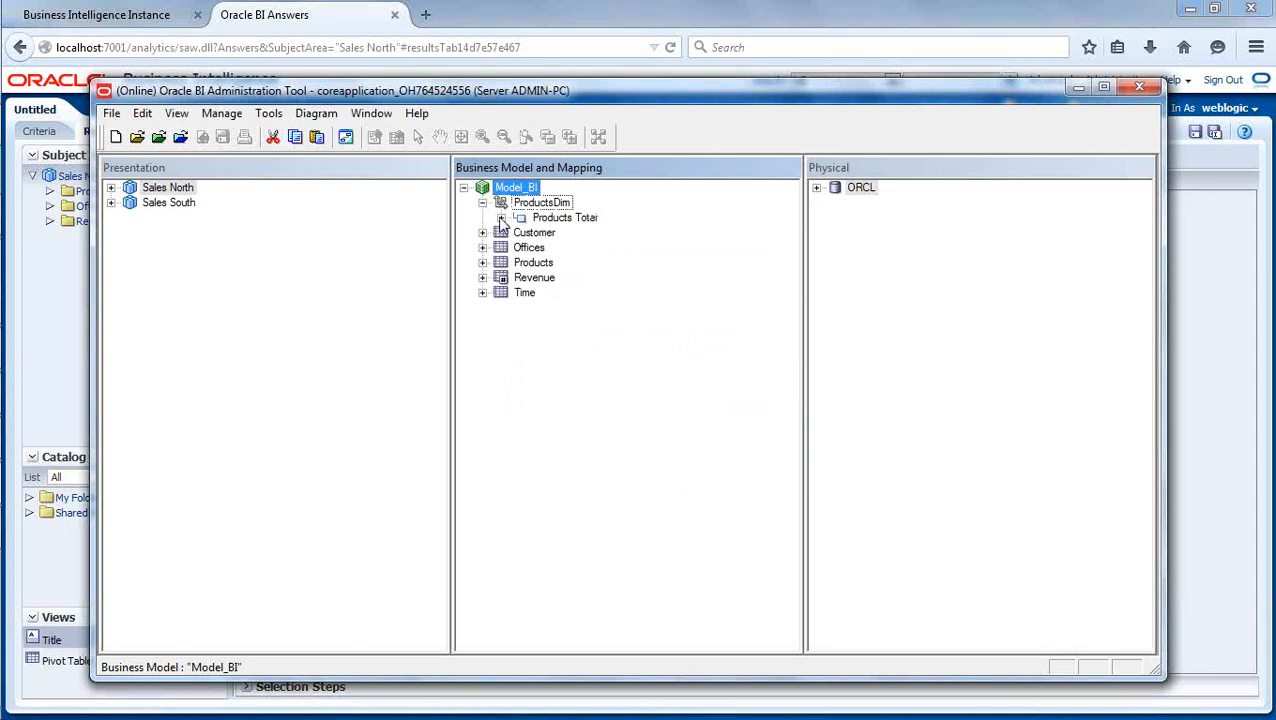
left_click(501, 218)
left_click(520, 233)
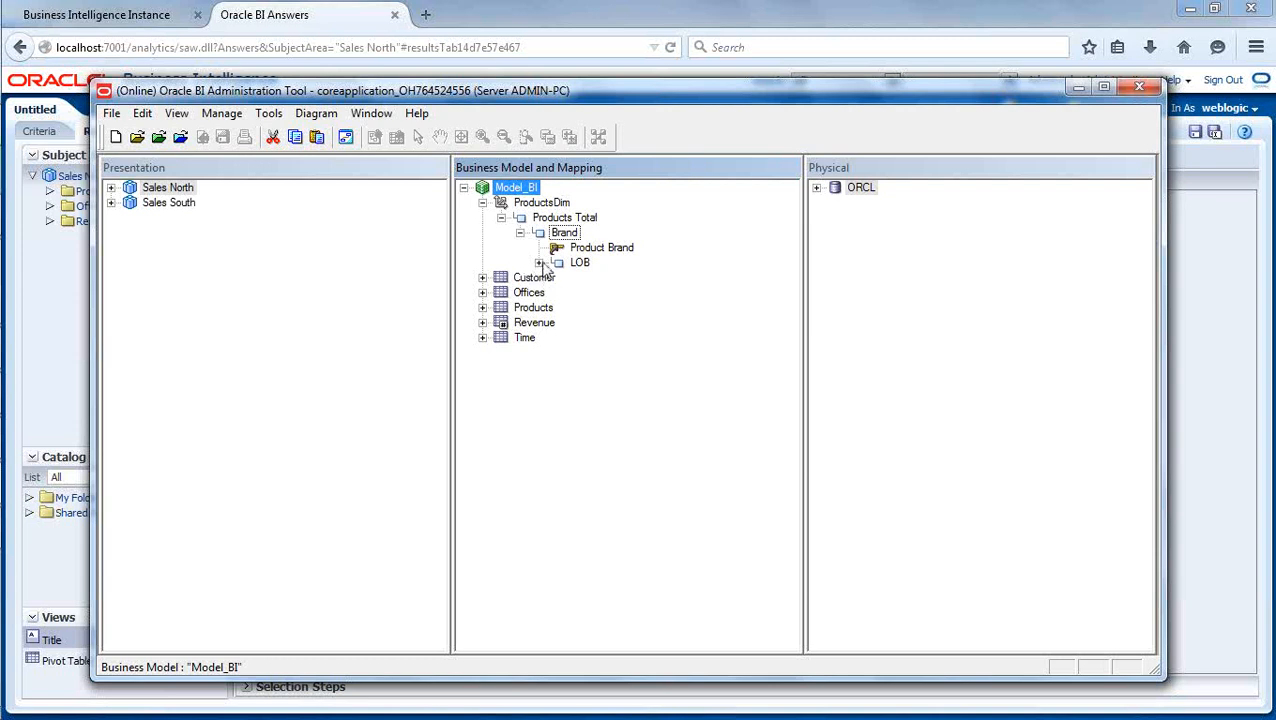
left_click(540, 263)
left_click(557, 293)
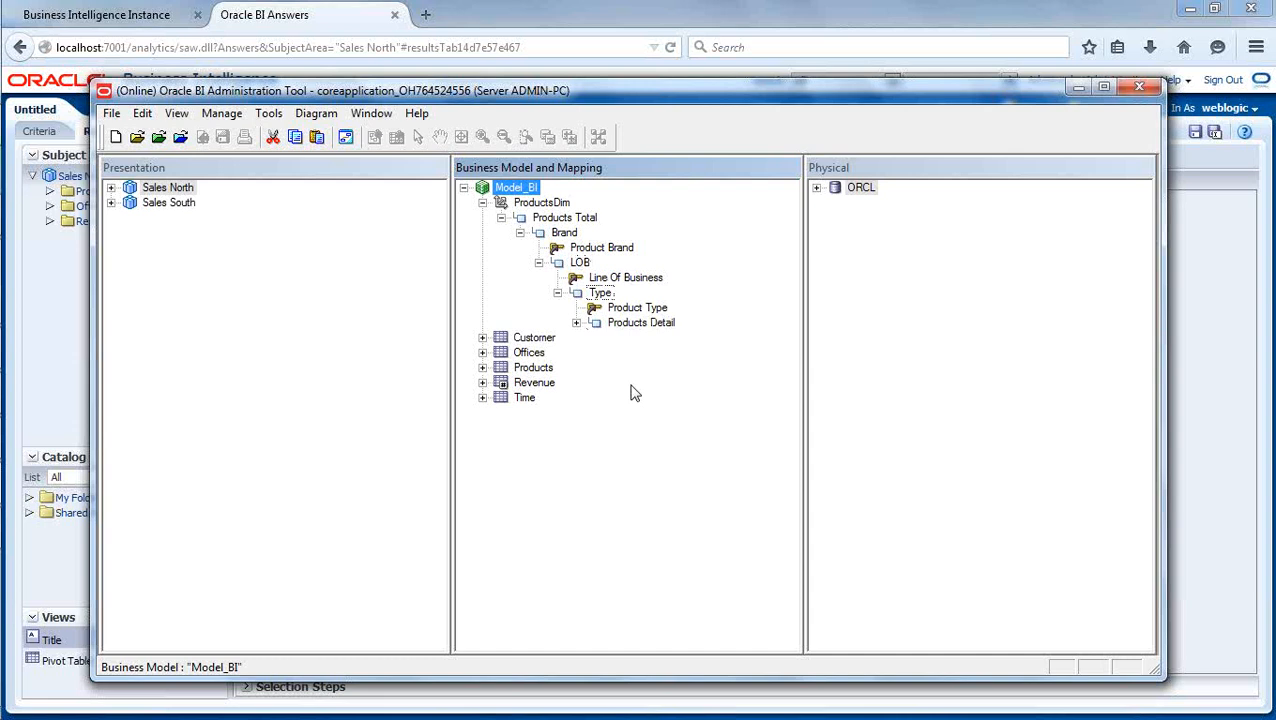
left_click(577, 323)
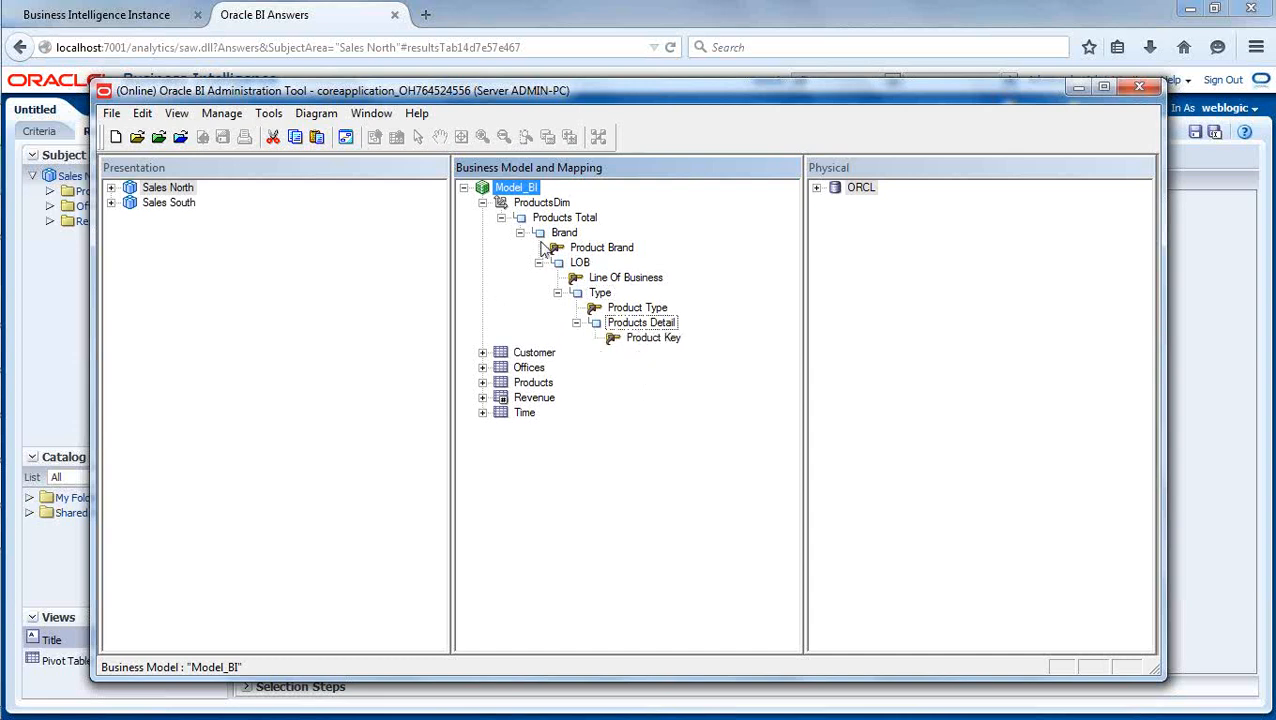
left_click(543, 203)
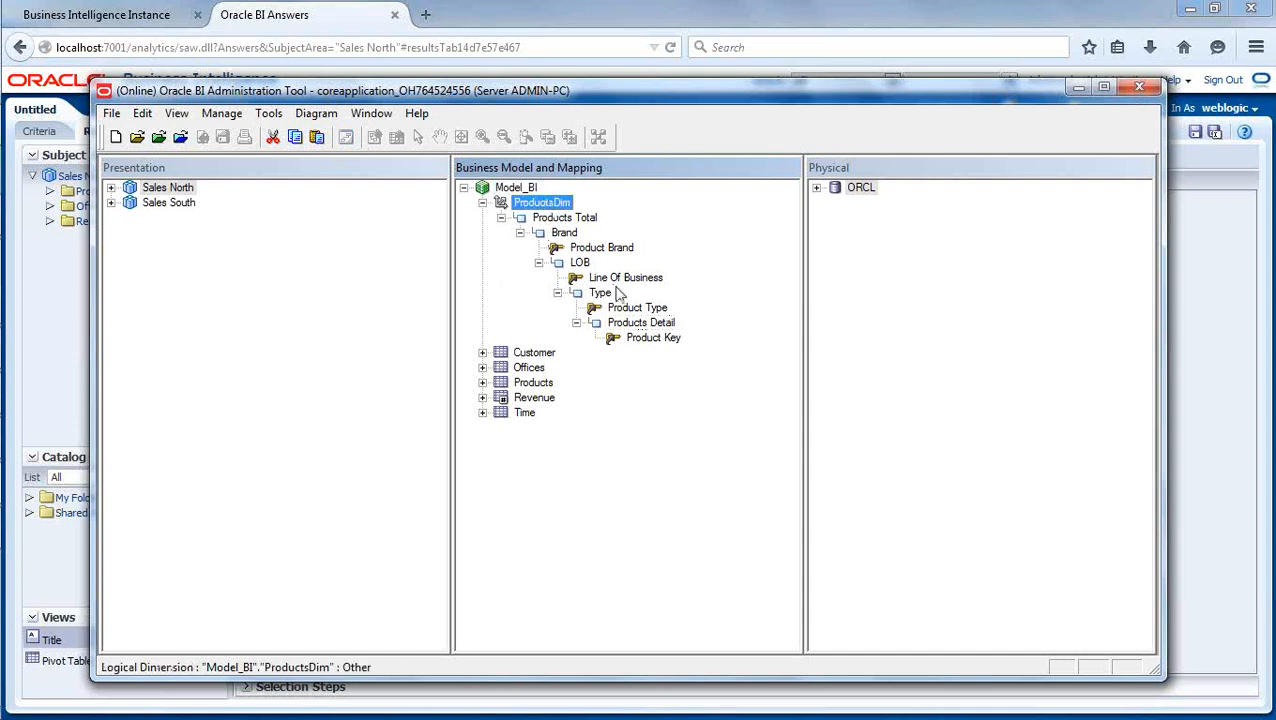
left_click(585, 219)
left_click(641, 329)
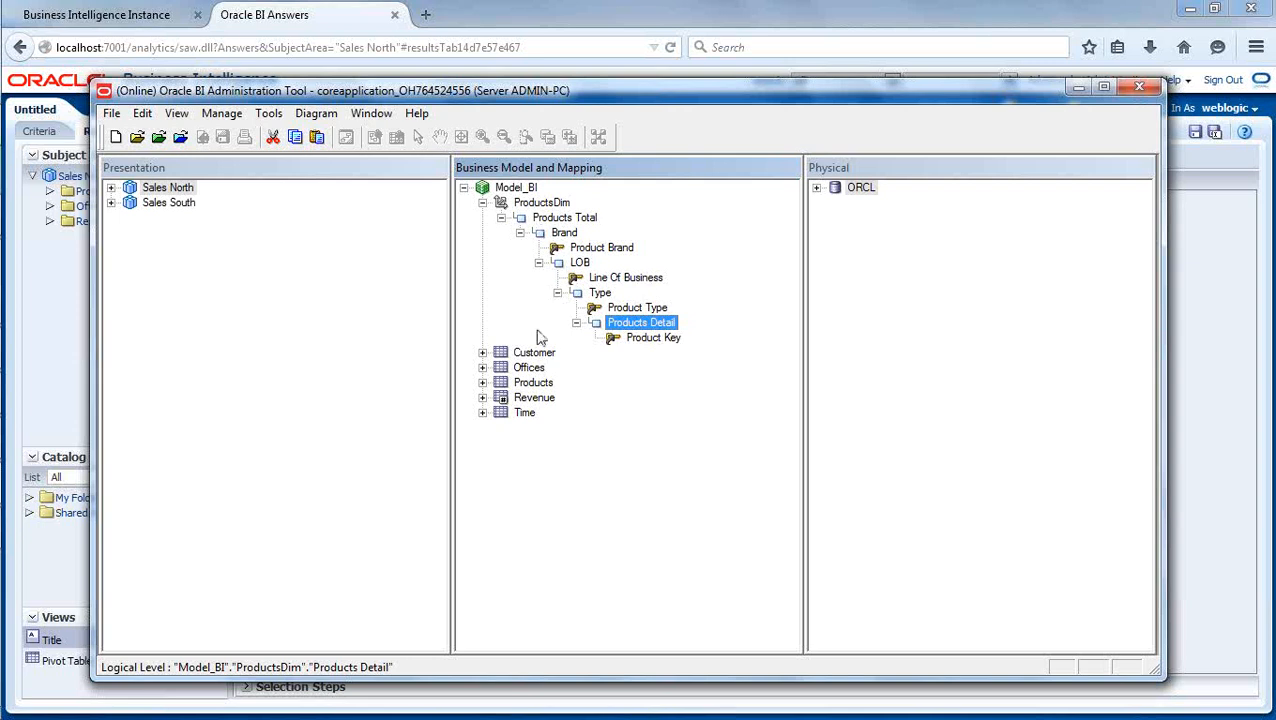
View the measures of the Revenue logical table, and collapse both ProductsDim and Revenue.
left_click(483, 398)
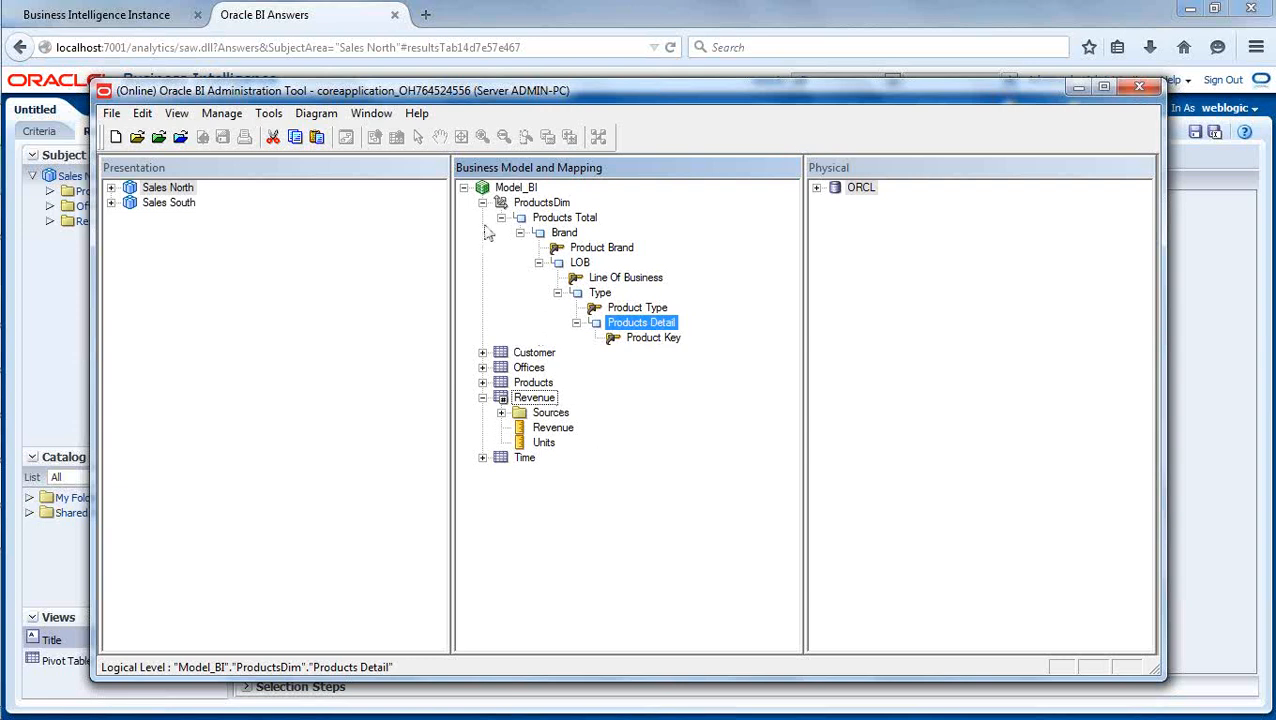
left_click(482, 203)
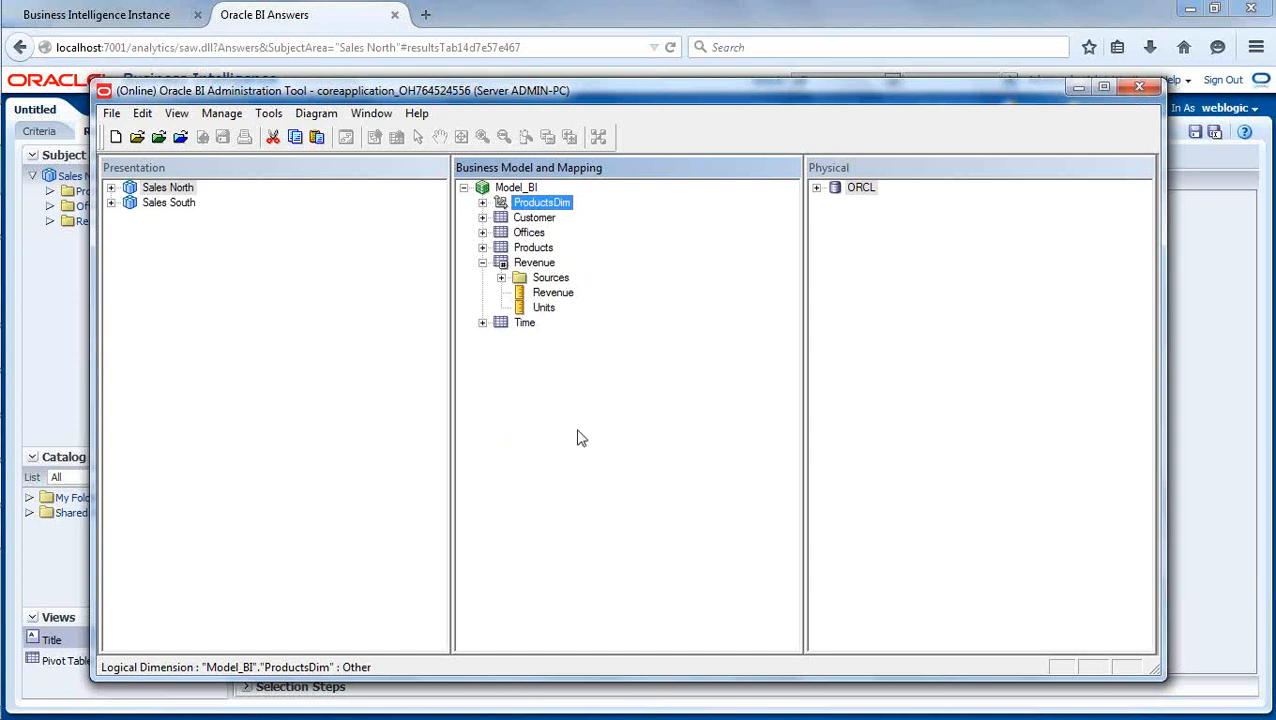
left_click(482, 262)
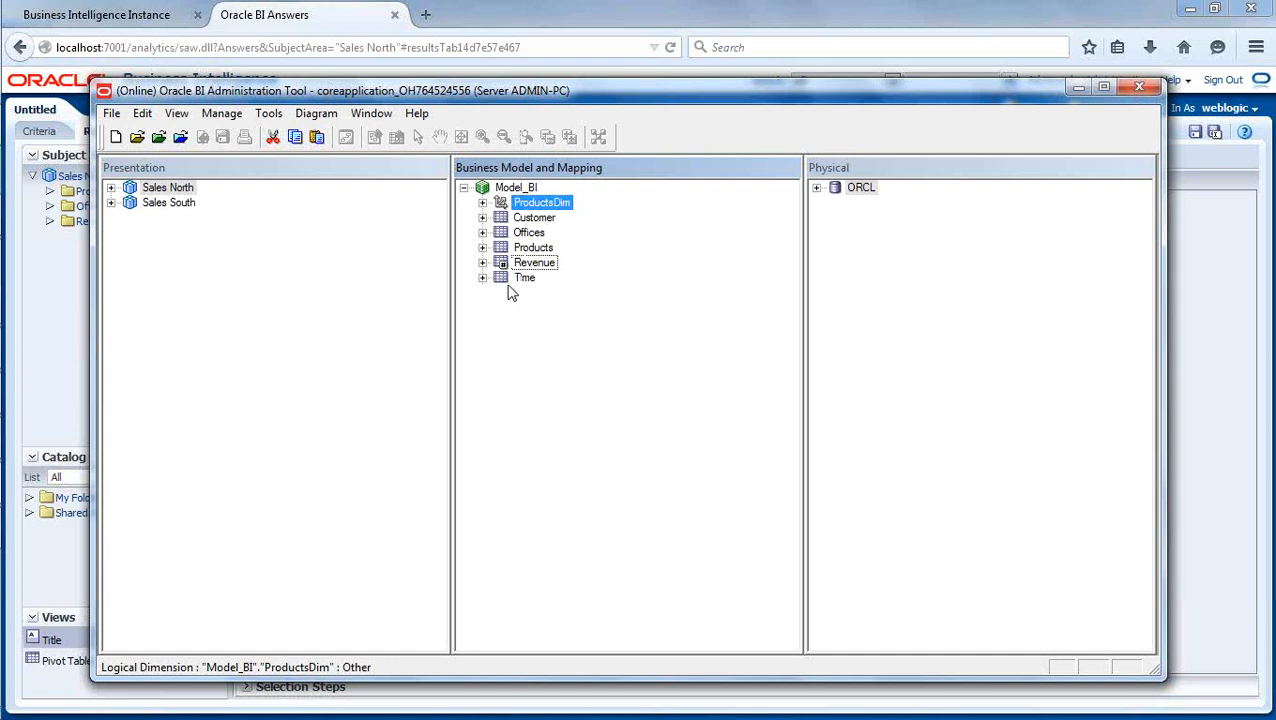
Create a logical dimension with level-based hierarchy from the Time logical table, and expand it down to the Time Detail columns.
left_click(482, 278)
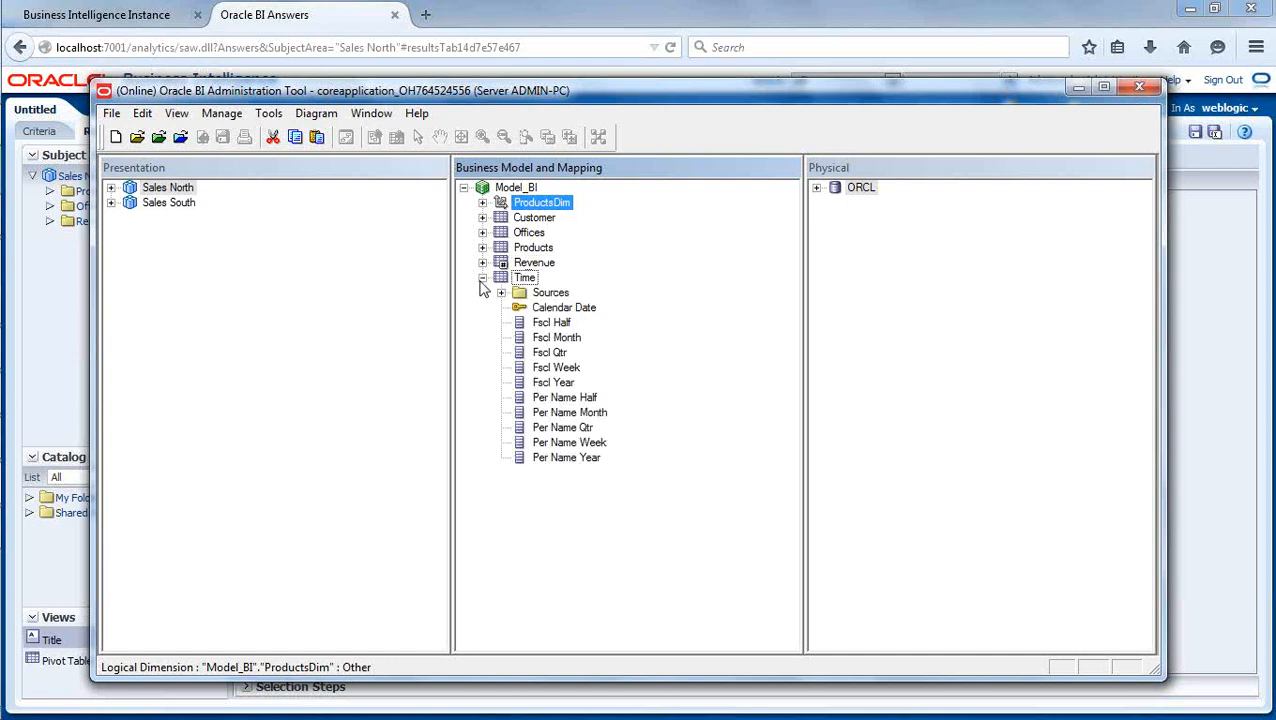
left_click(524, 279)
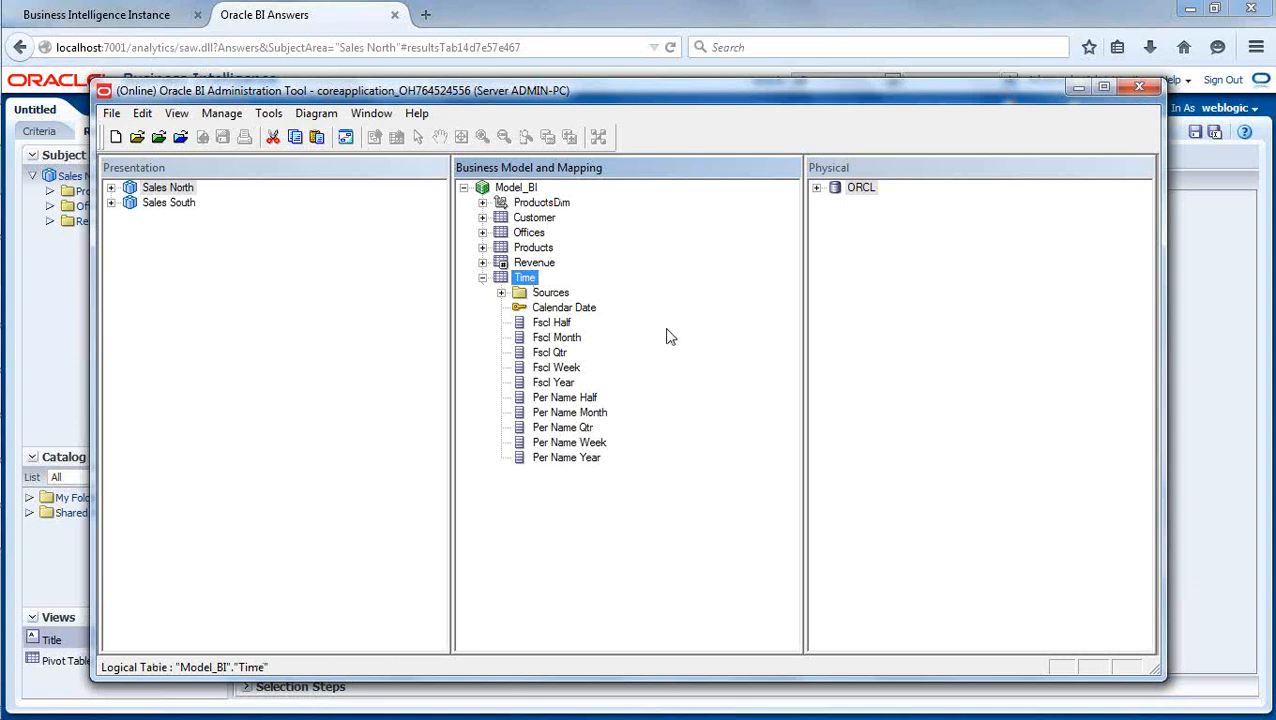
right_click(533, 283)
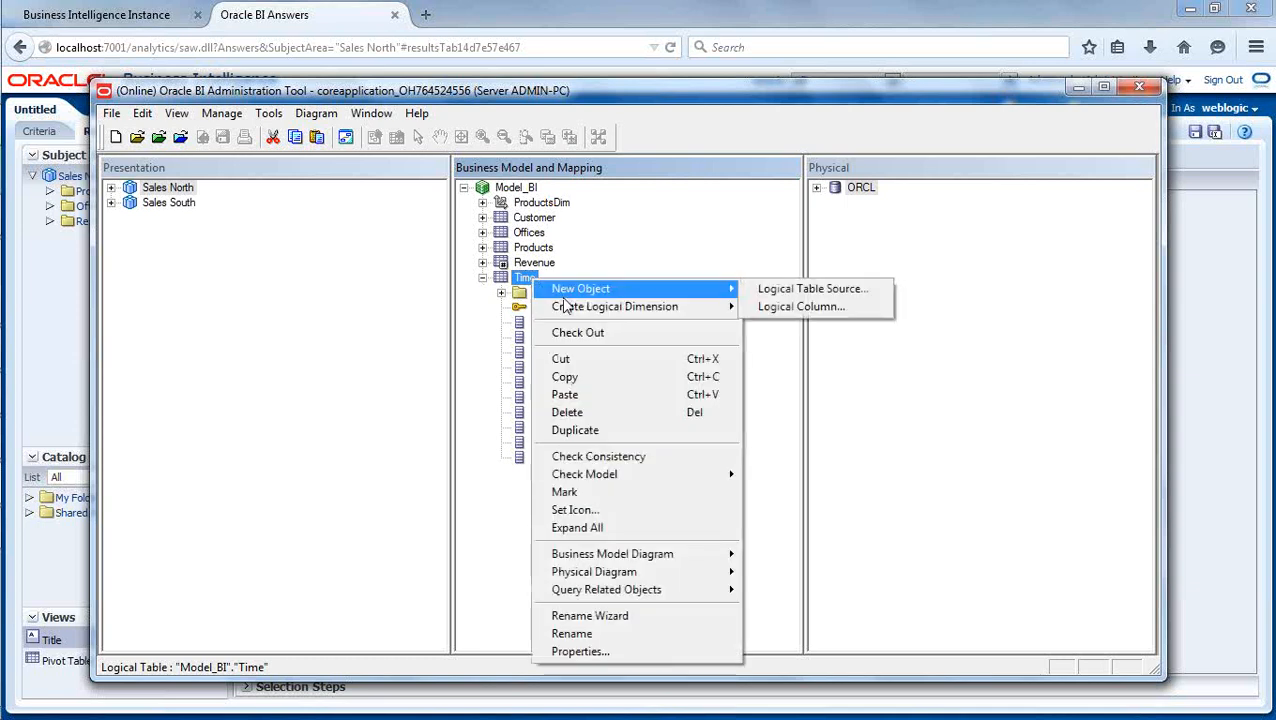
mouse_move(594, 310)
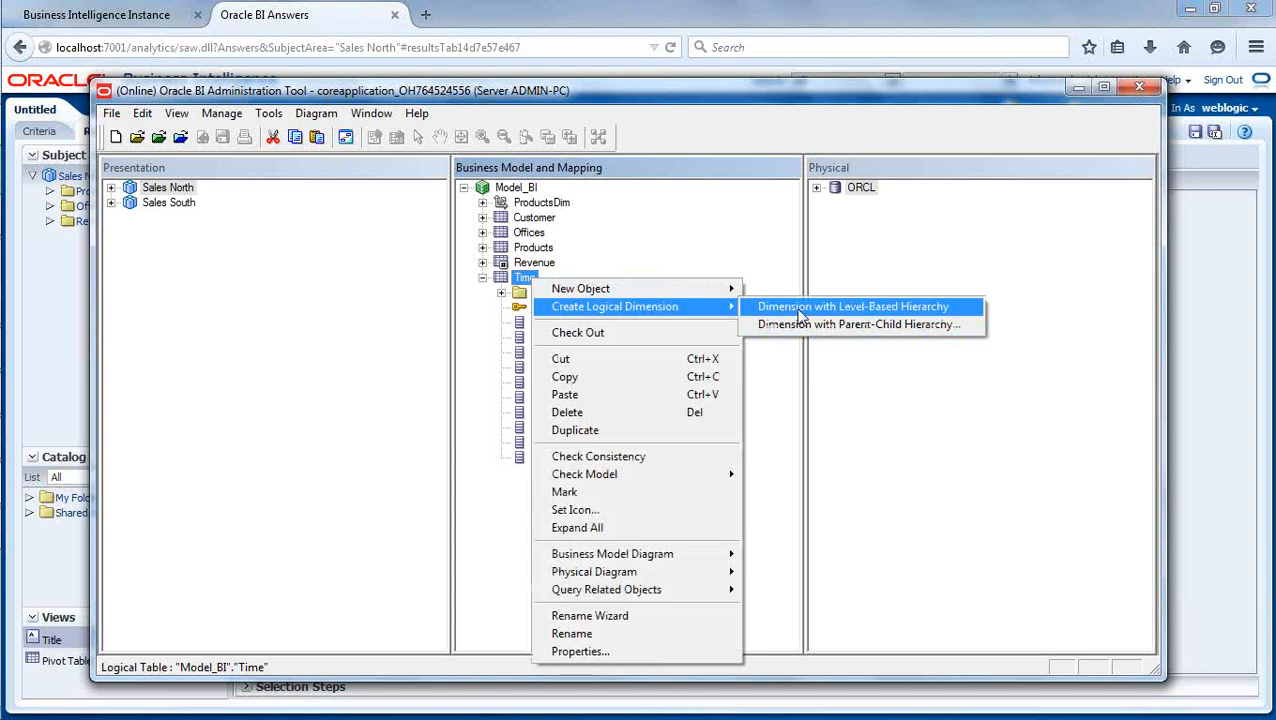
left_click(798, 309)
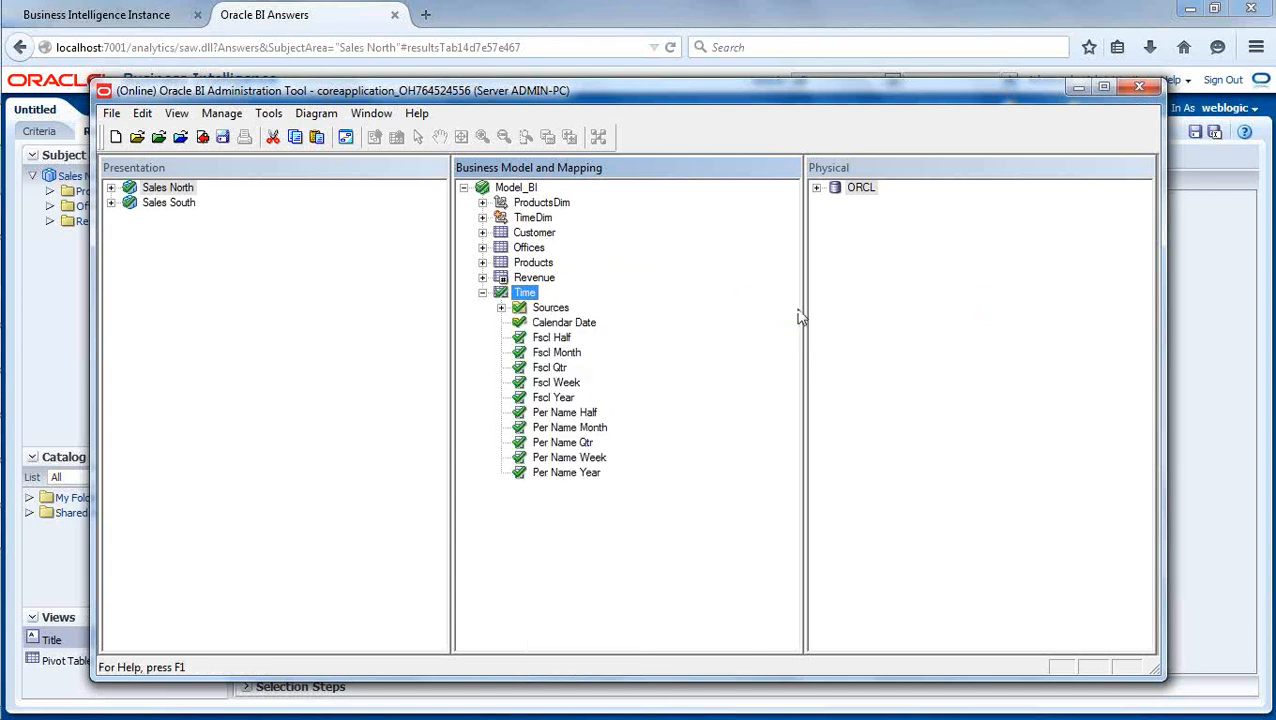
left_click(482, 217)
left_click(501, 232)
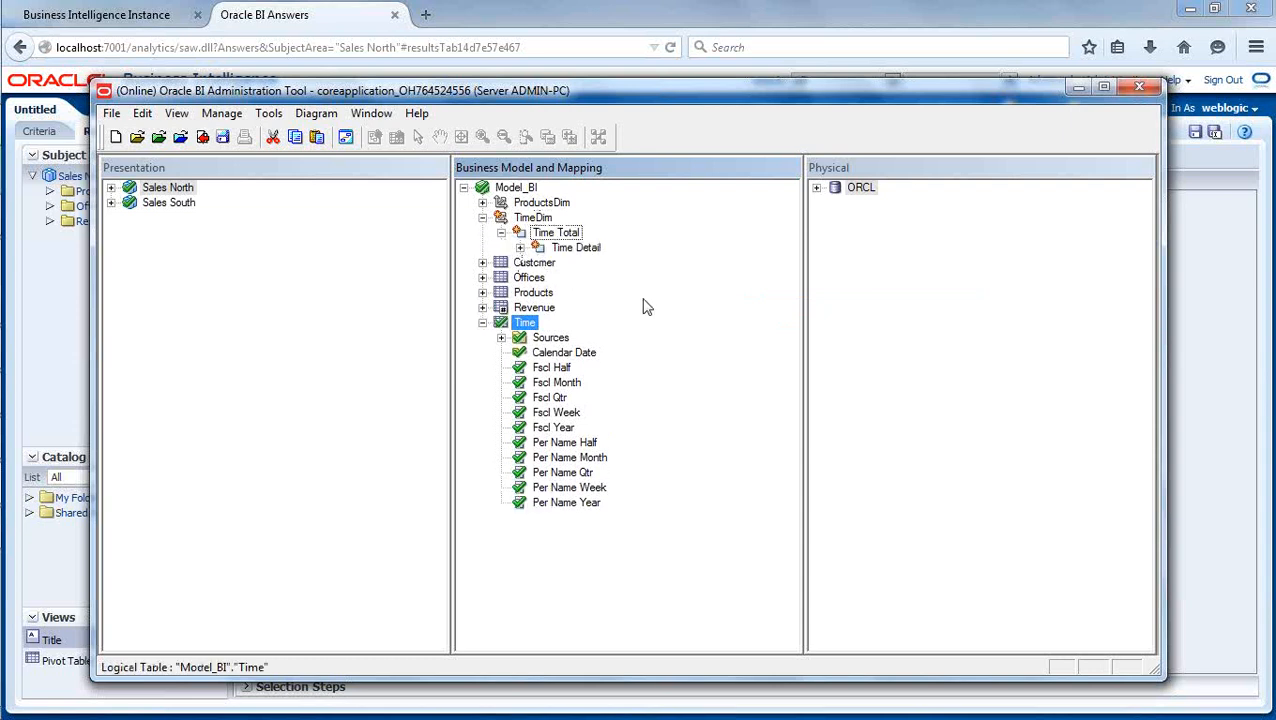
left_click(520, 247)
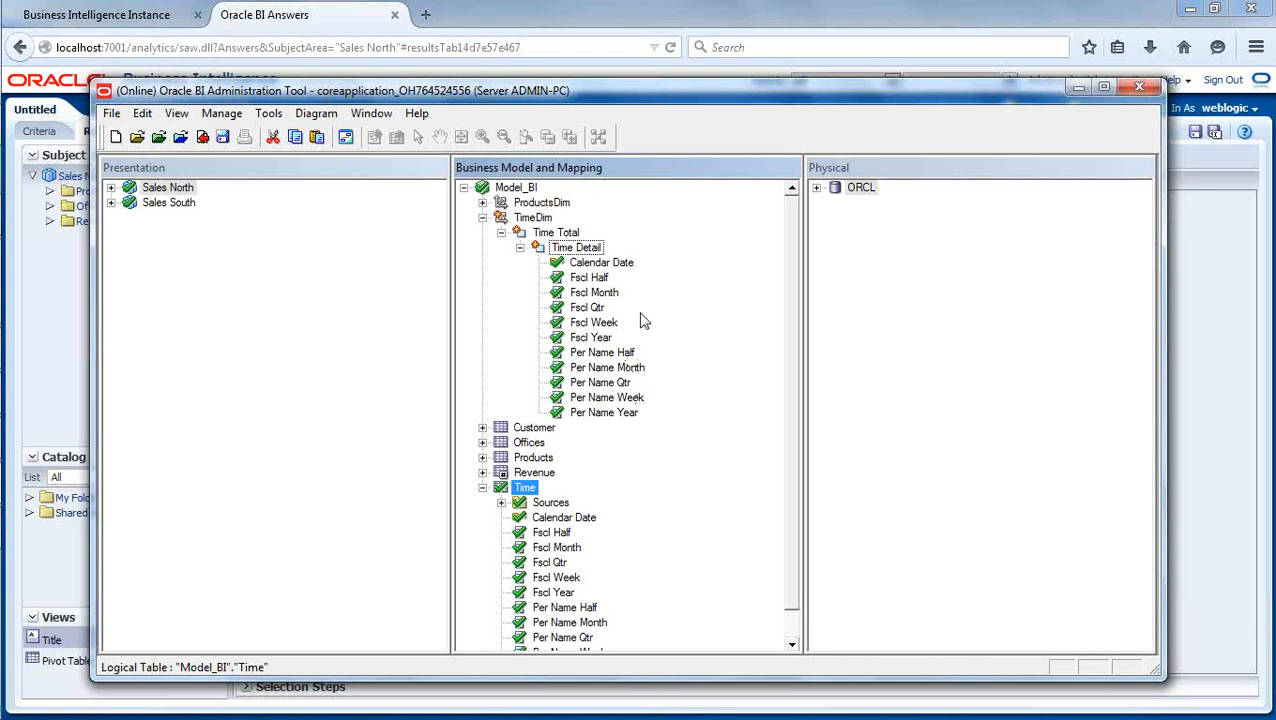
Add a child level named Year under the Time Total level of TimeDim.
left_click(560, 234)
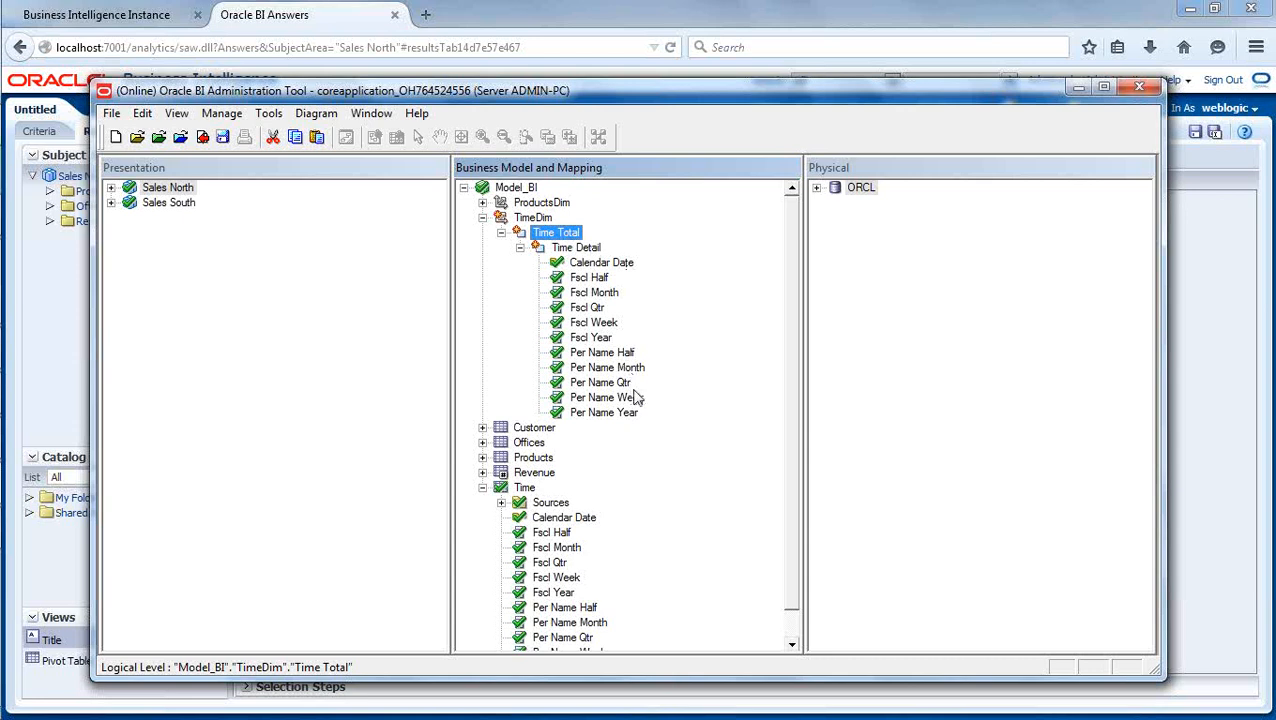
right_click(570, 243)
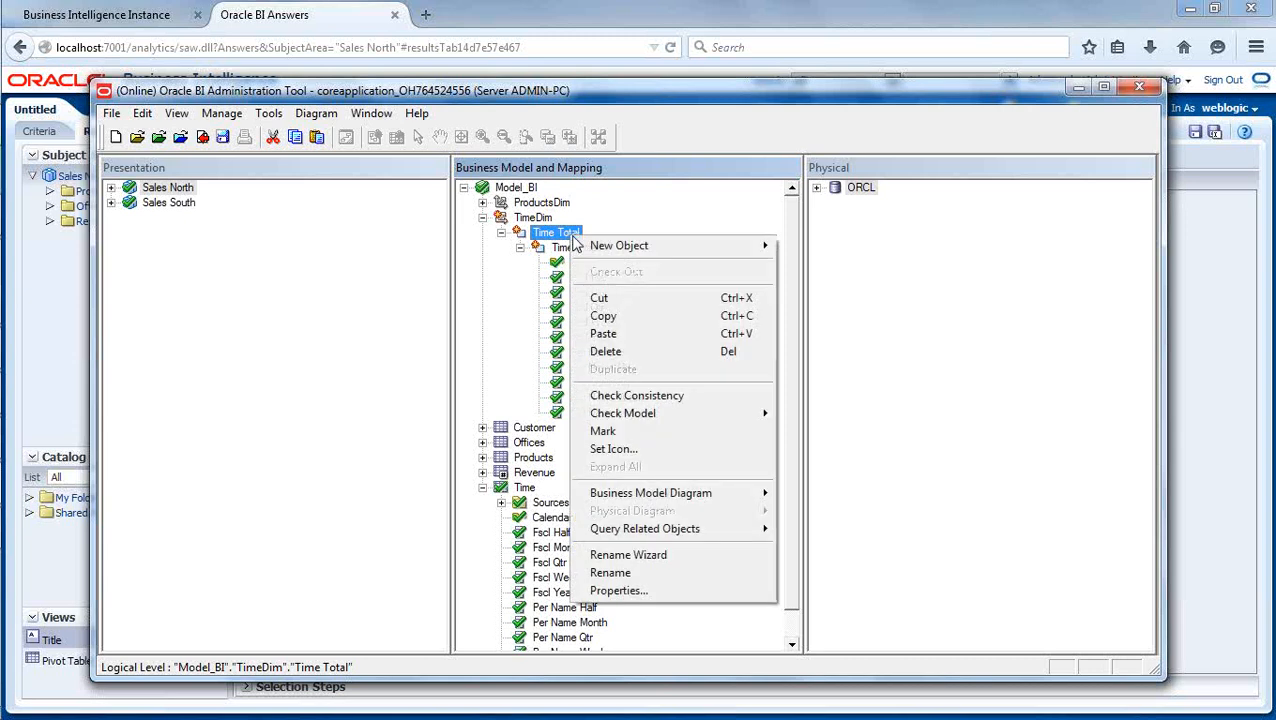
mouse_move(618, 246)
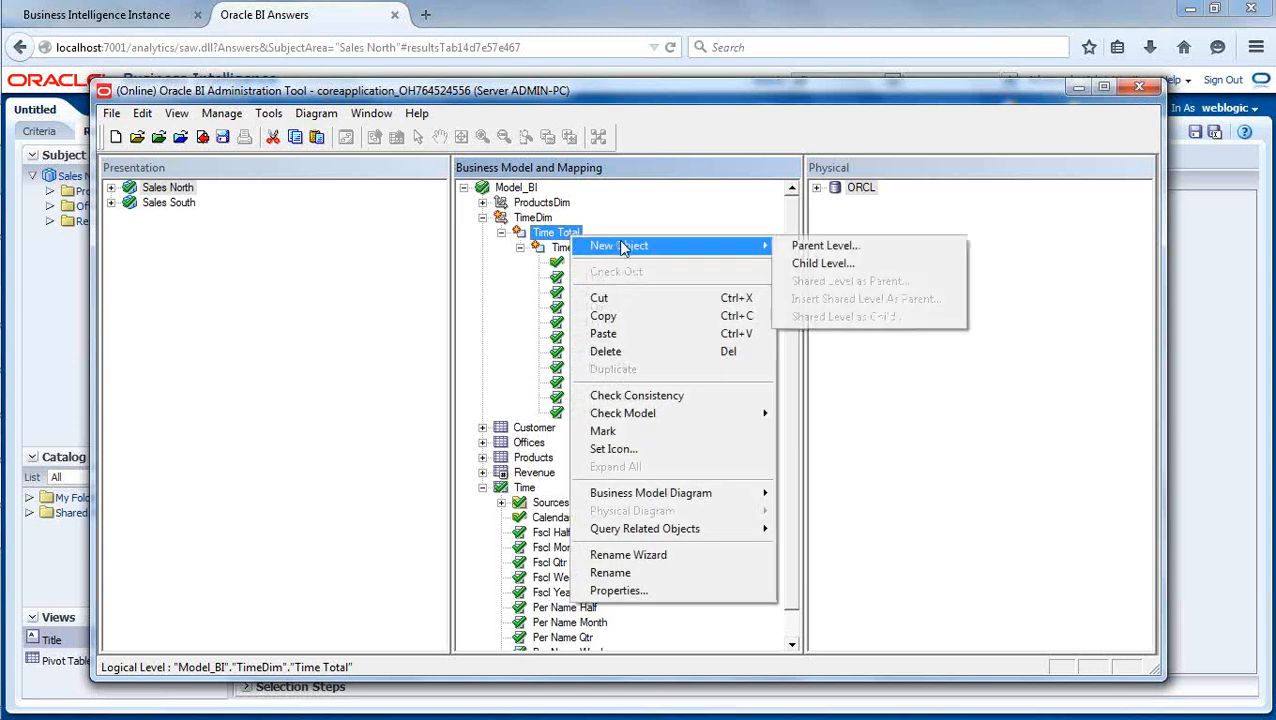
left_click(825, 266)
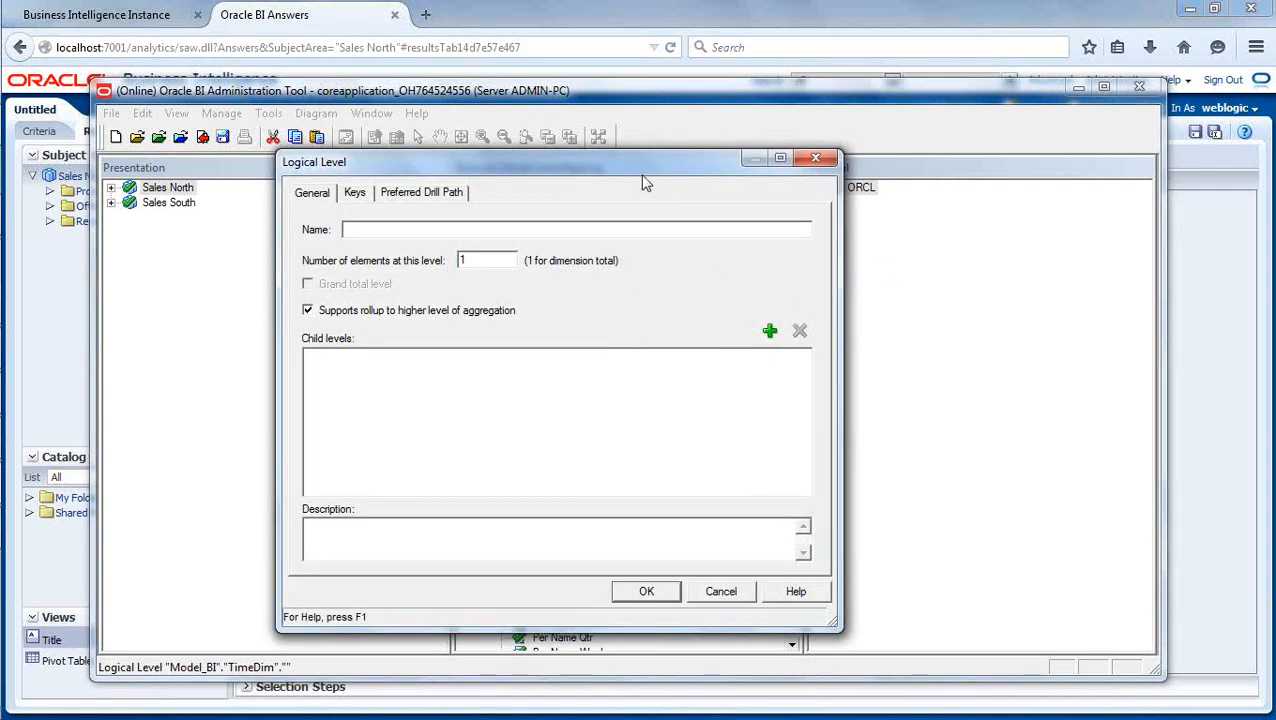
left_click_drag(645, 182, 845, 173)
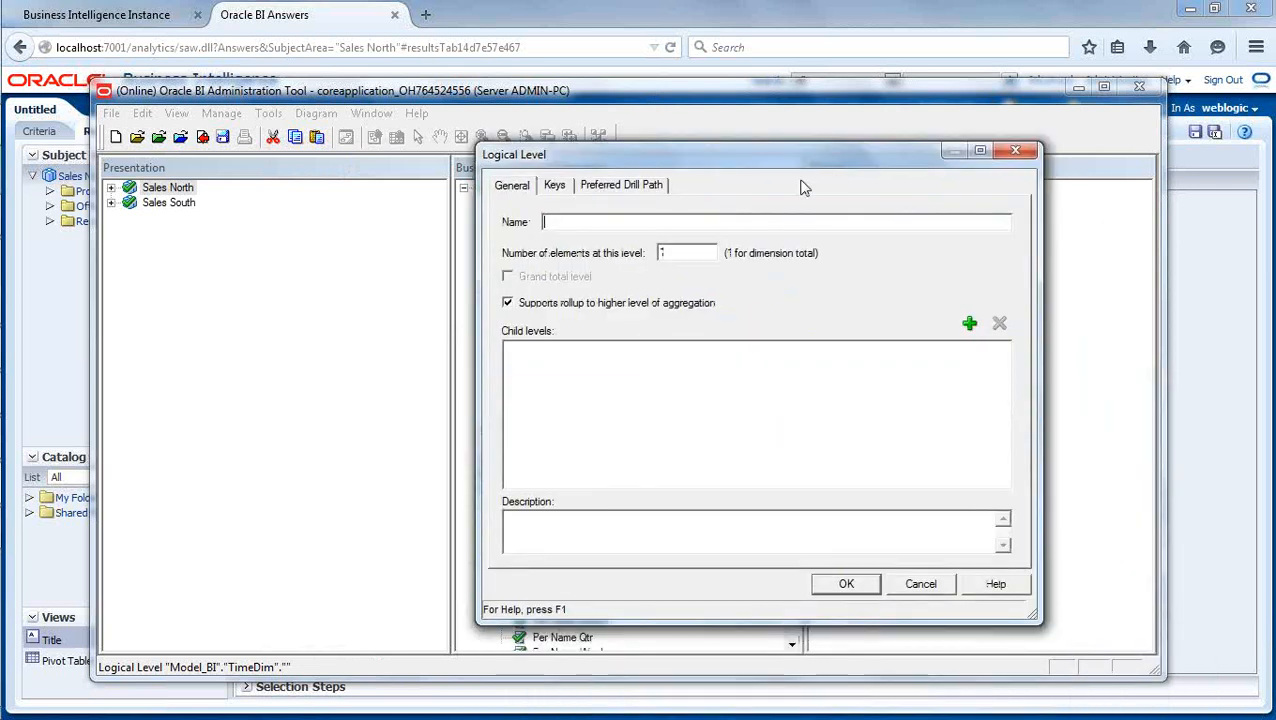
type("Year")
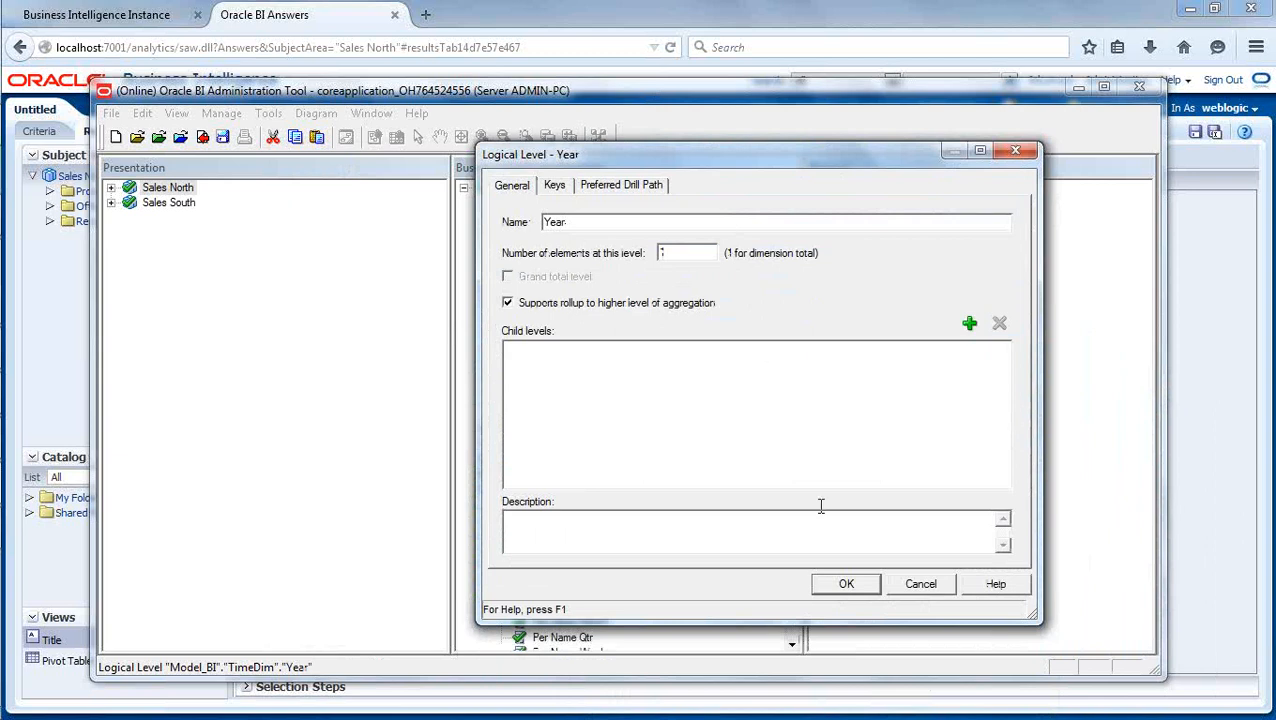
left_click(846, 584)
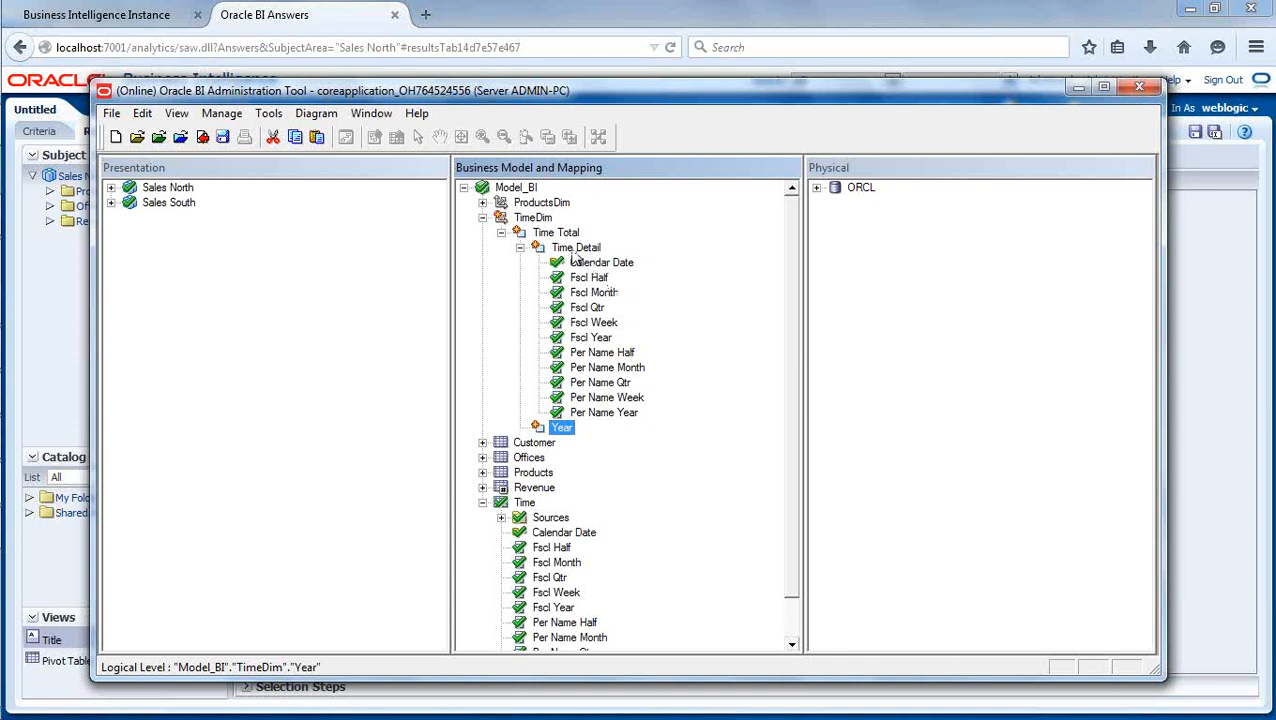
Add a child level named Half under the Year level.
right_click(572, 437)
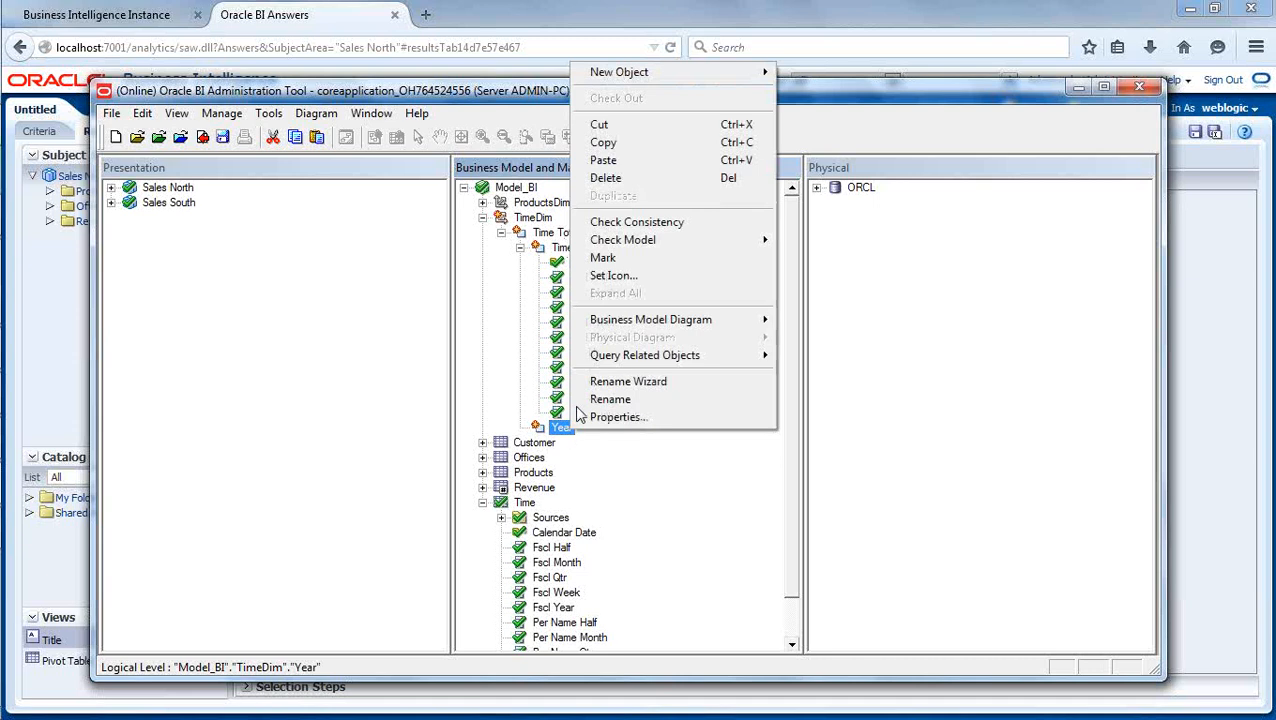
mouse_move(680, 80)
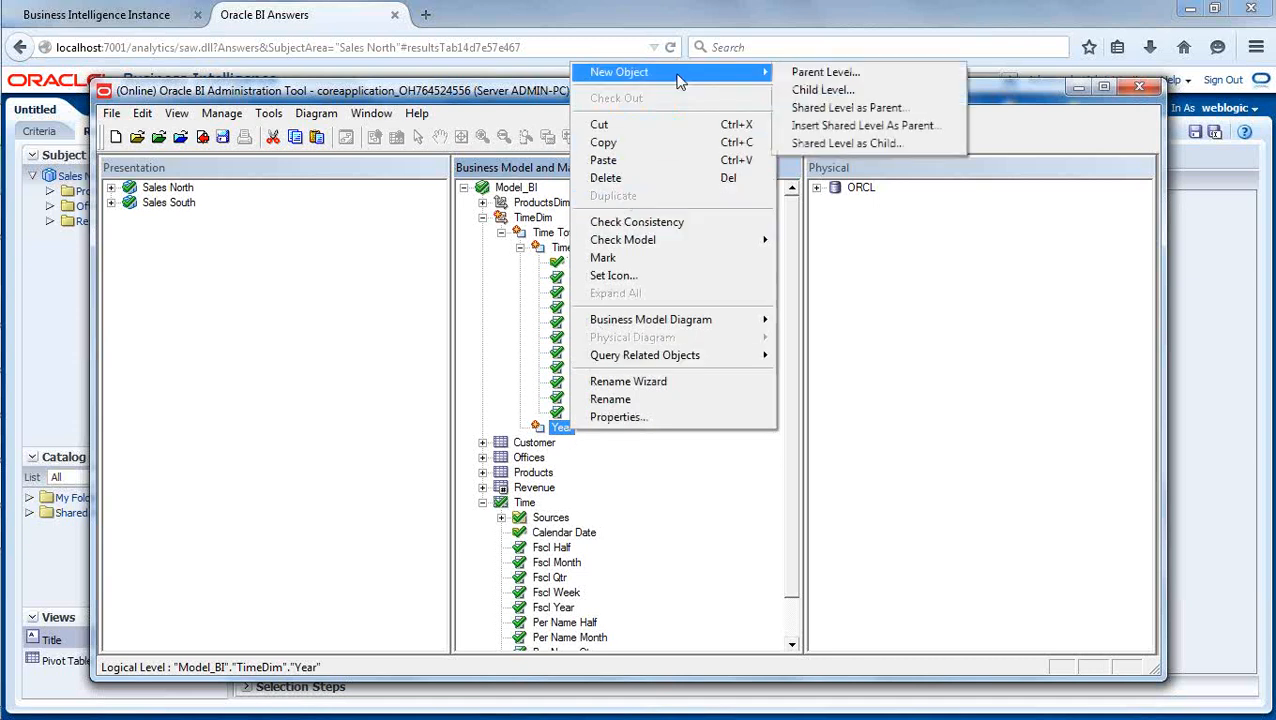
left_click(840, 92)
type("Half")
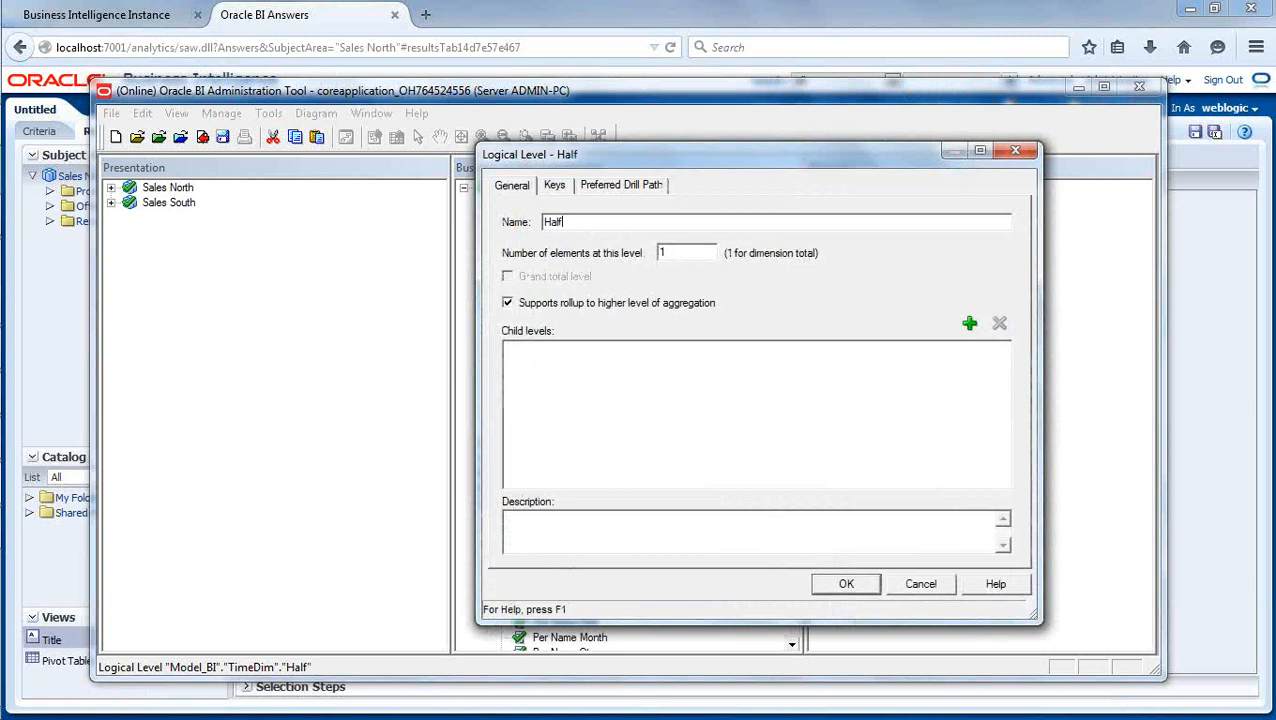
left_click(846, 584)
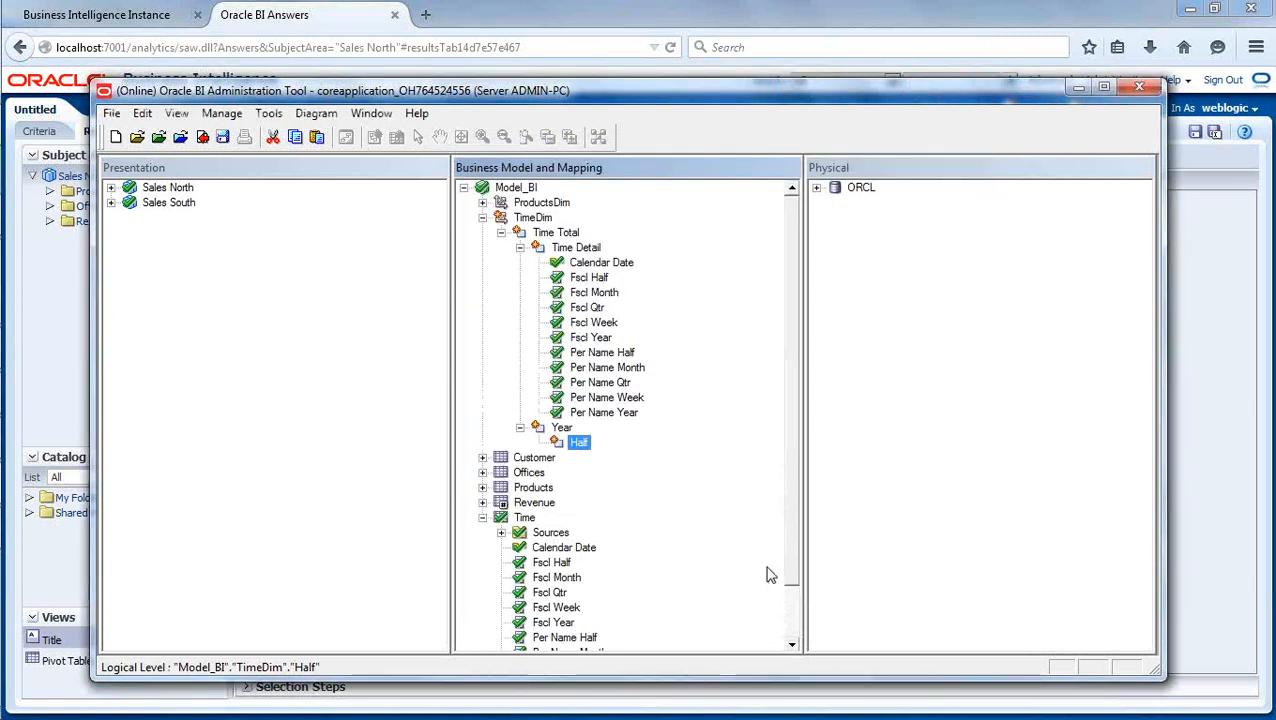
Add a child level named Qtr under the Half level.
right_click(584, 446)
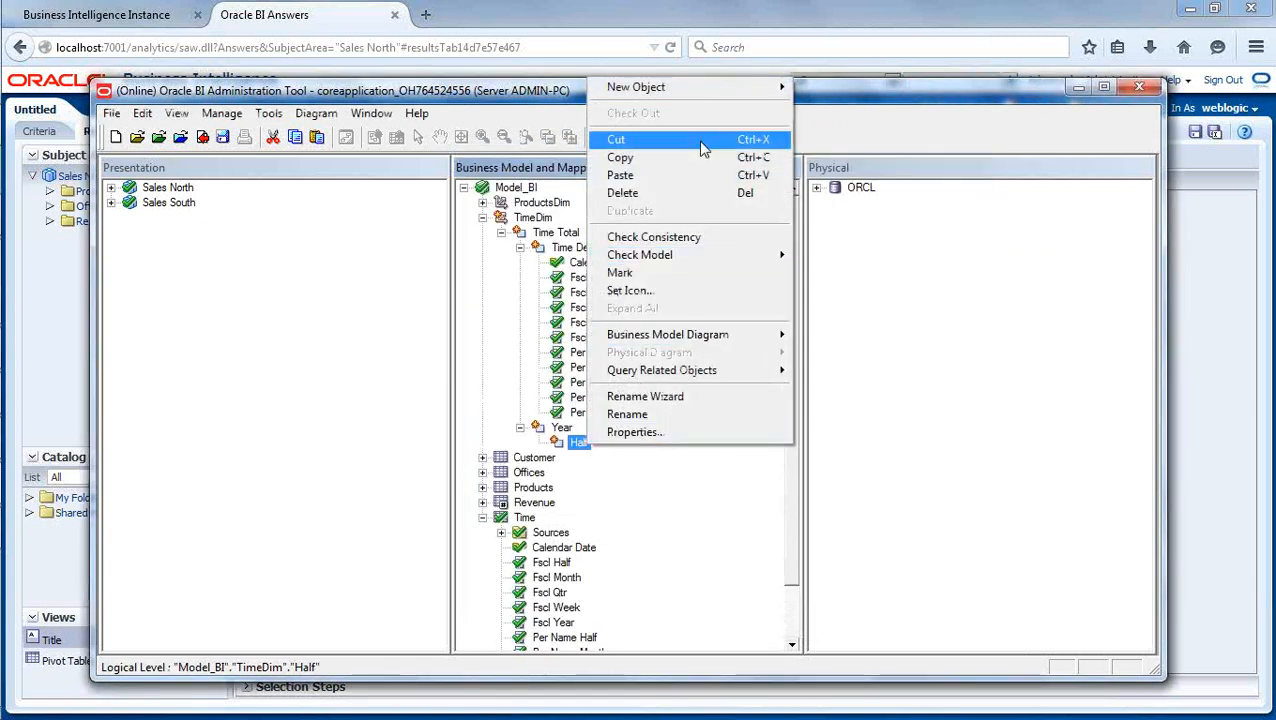
mouse_move(725, 90)
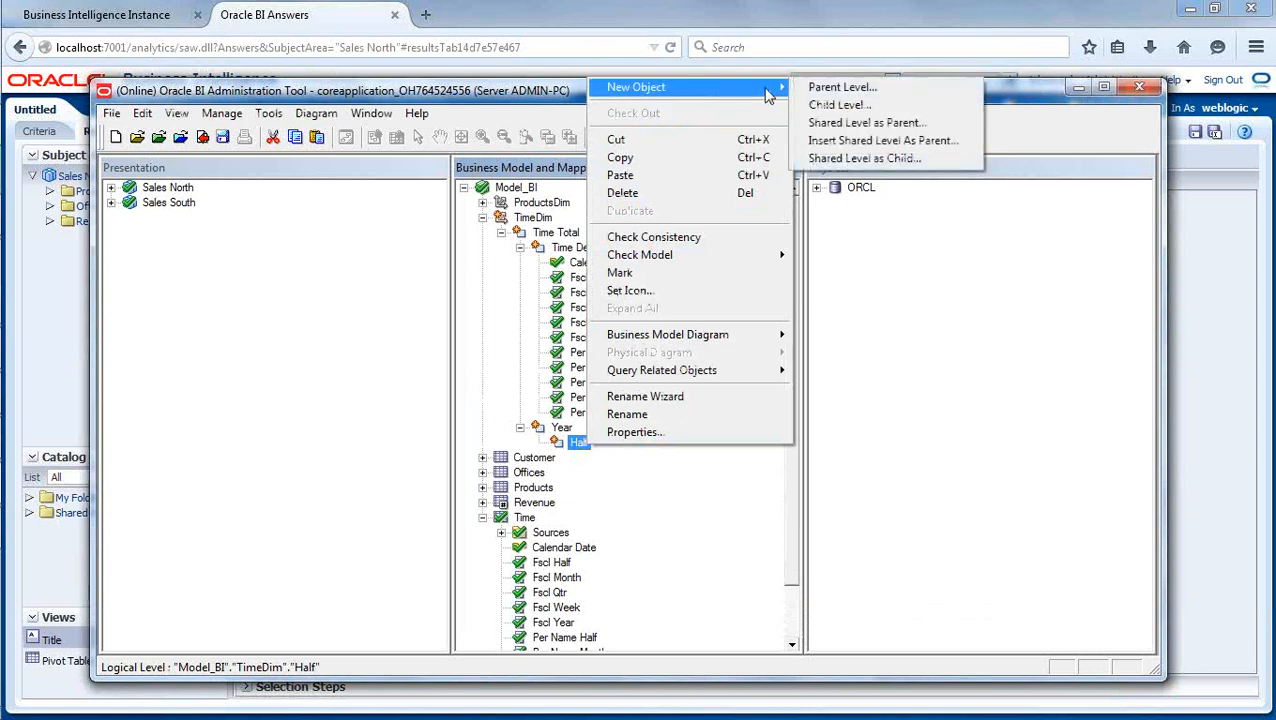
left_click(843, 105)
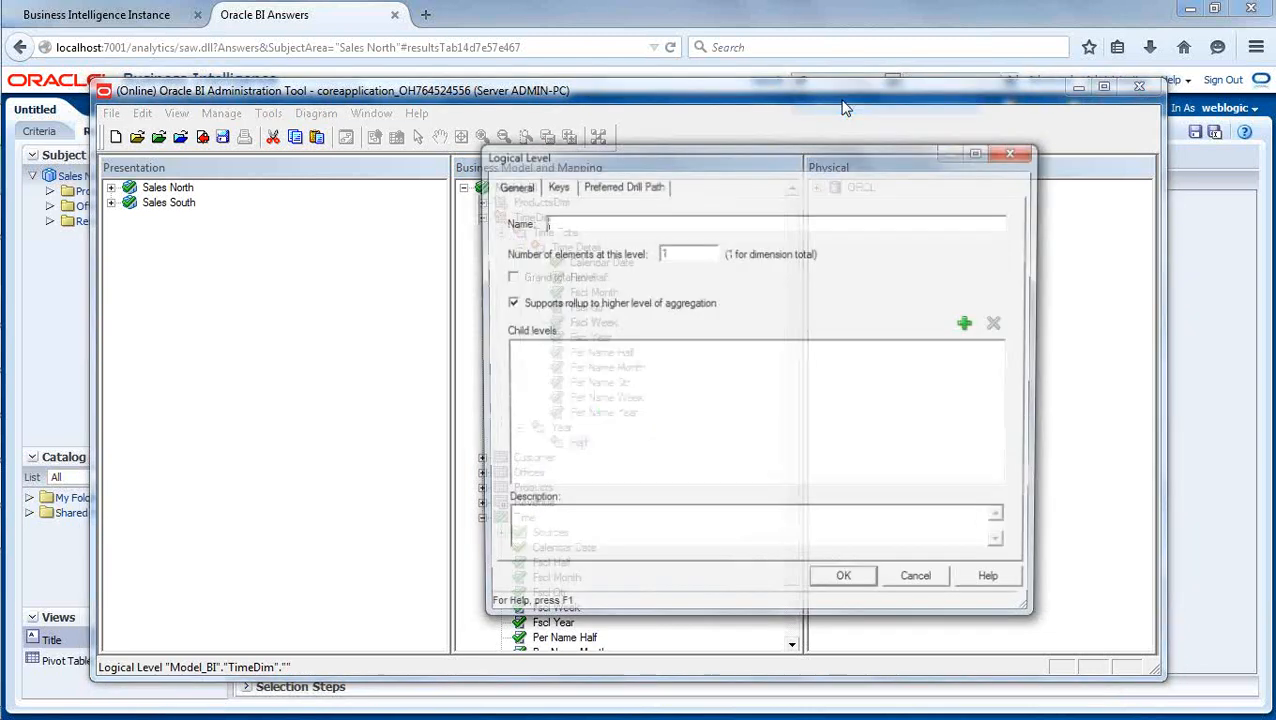
type("Qtr")
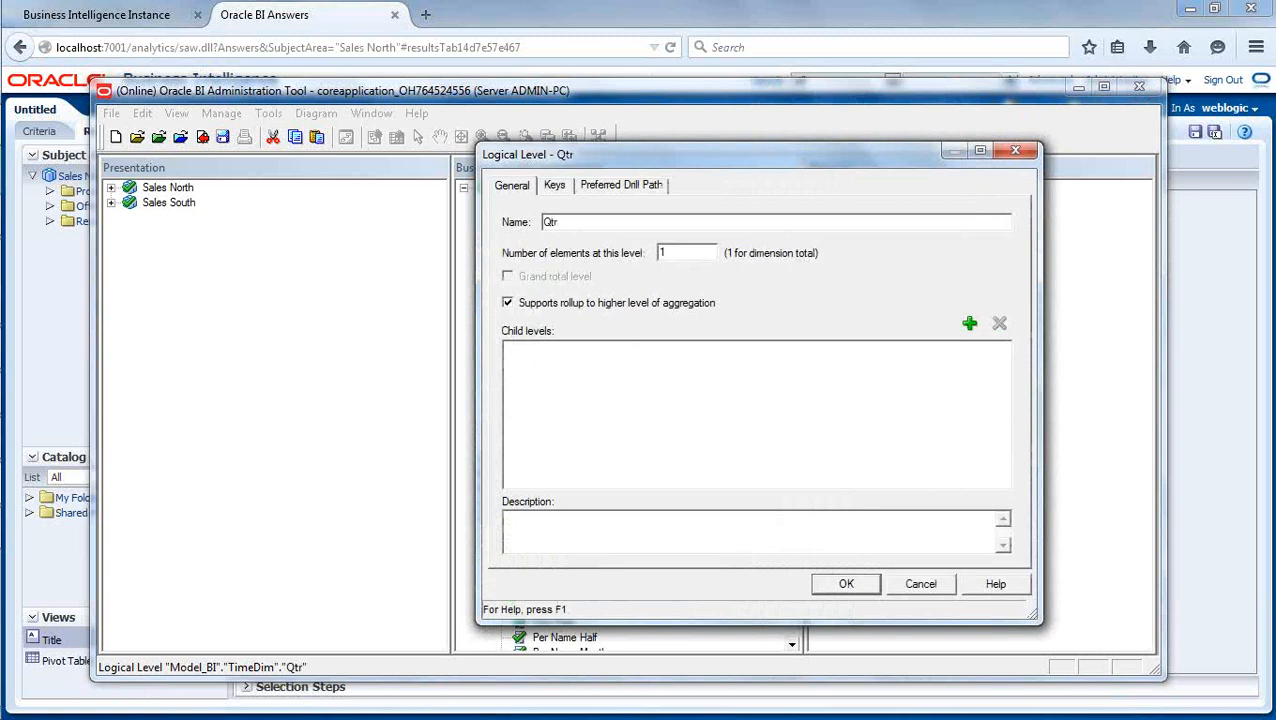
left_click(846, 583)
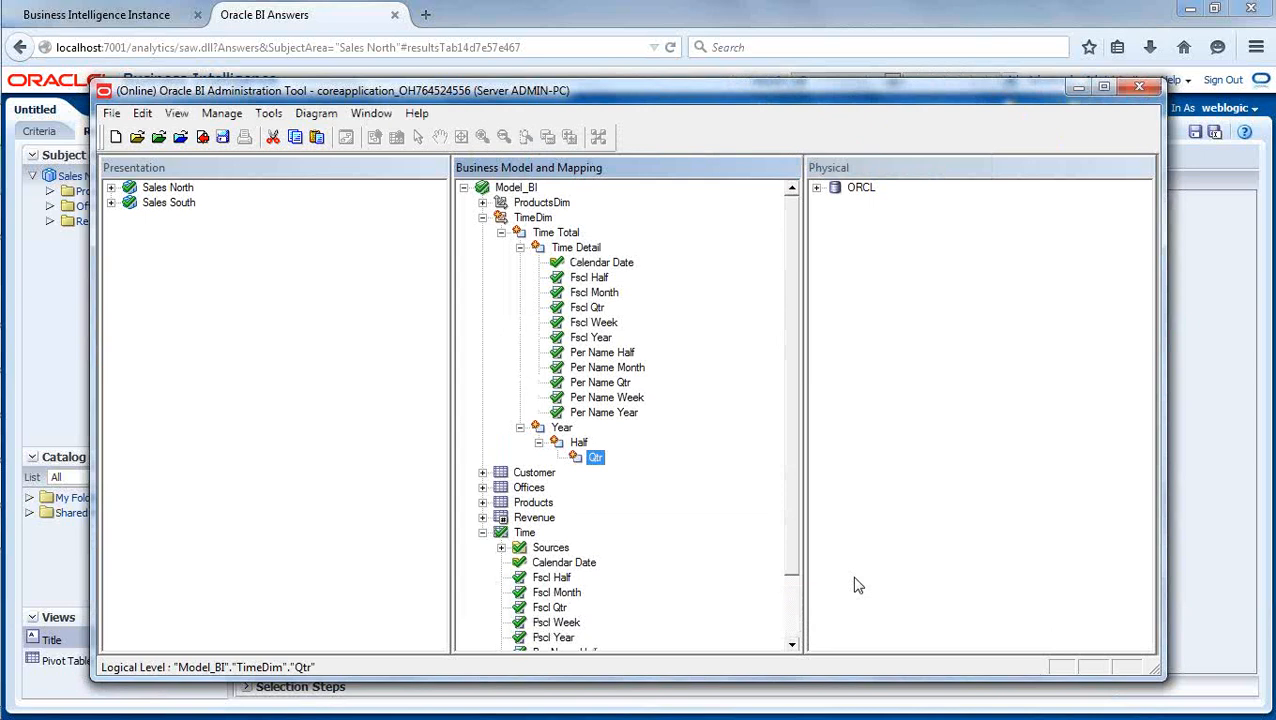
Add a child level named Month under the Qtr level.
right_click(597, 457)
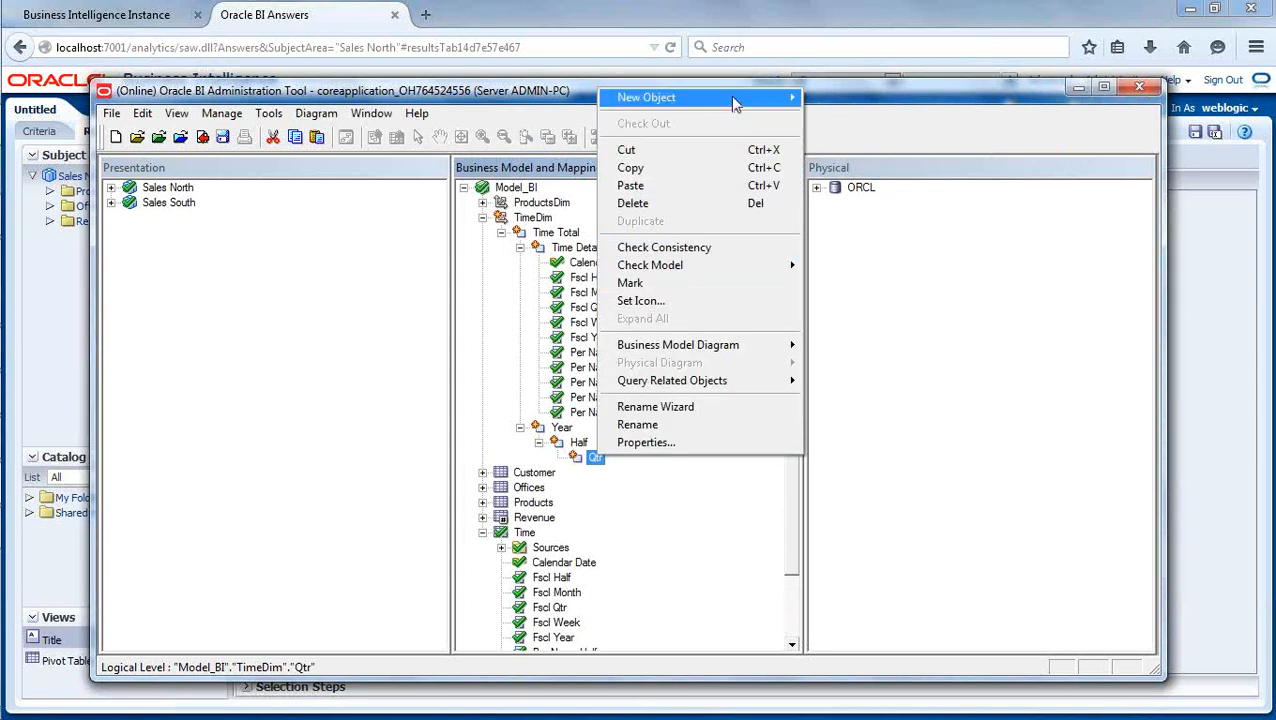
mouse_move(733, 99)
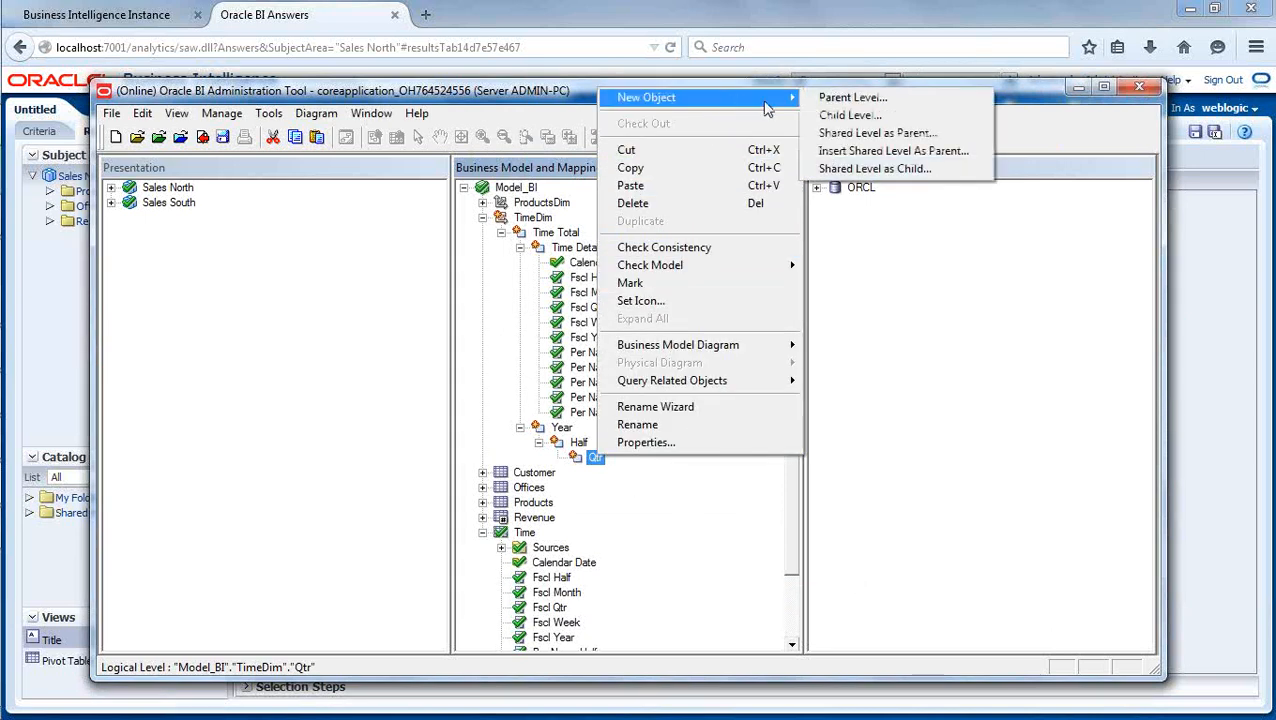
left_click(848, 115)
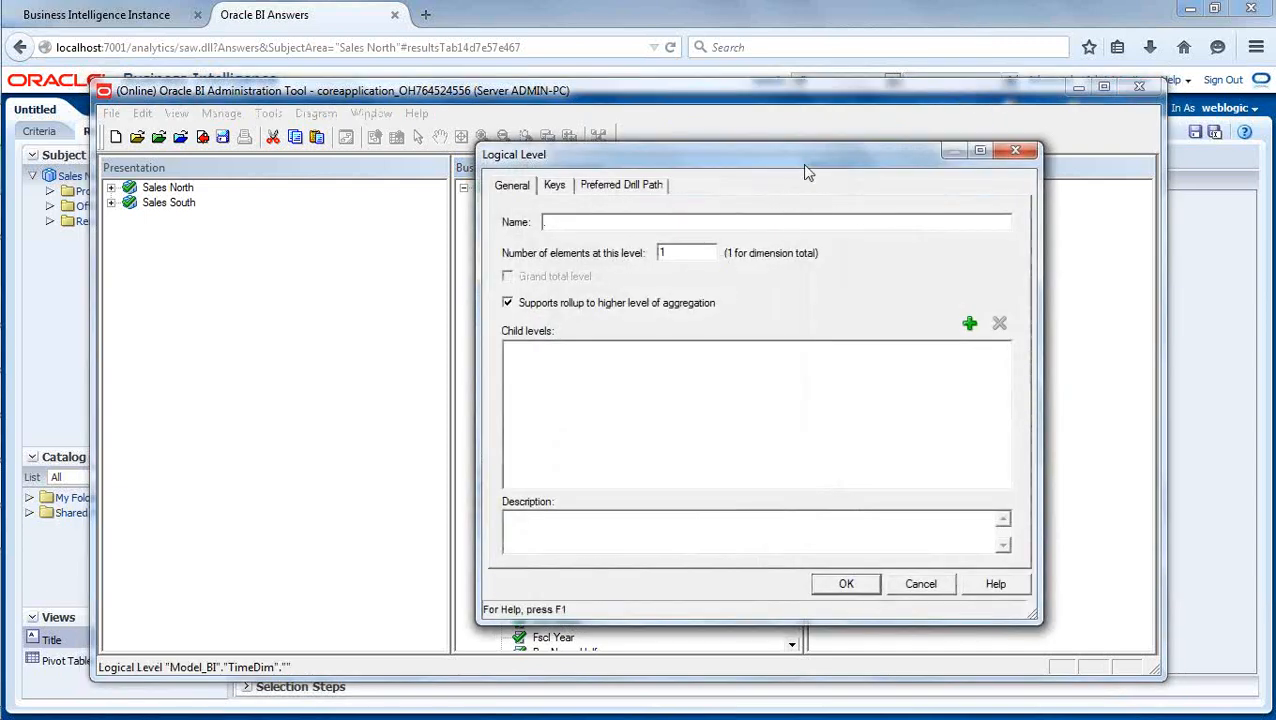
left_click_drag(822, 168, 1102, 124)
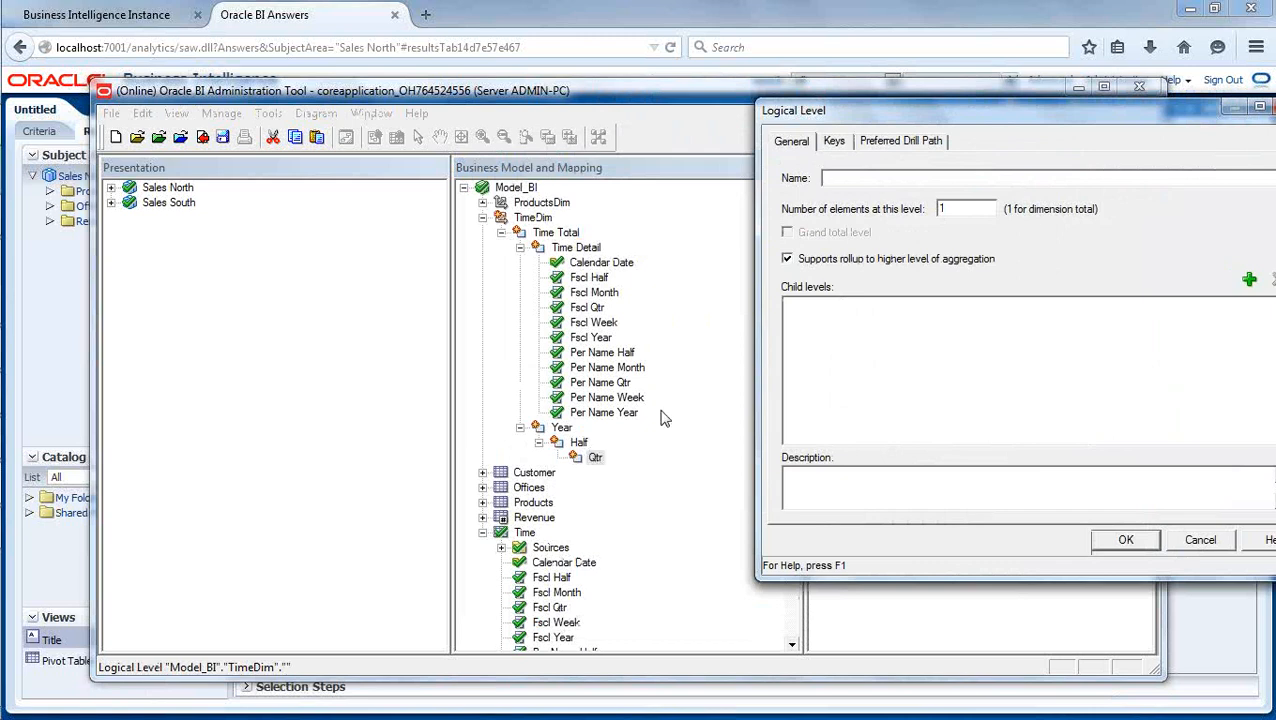
type("Month")
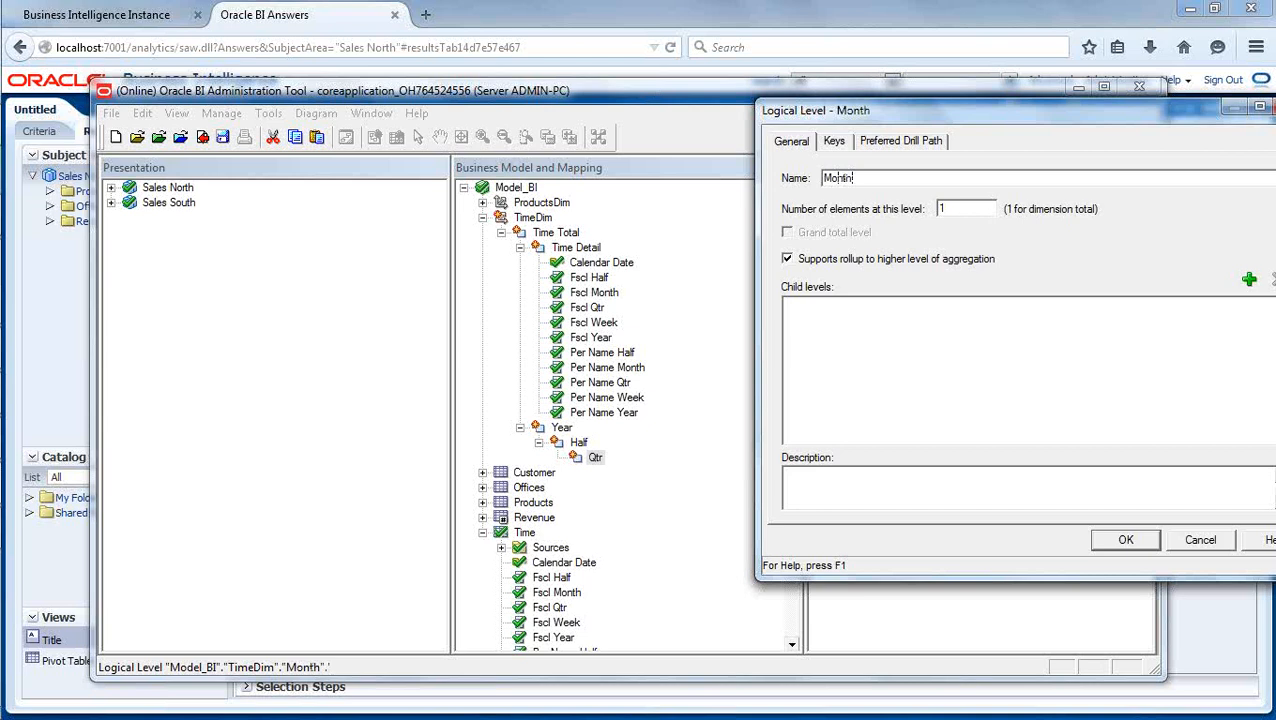
left_click(1112, 540)
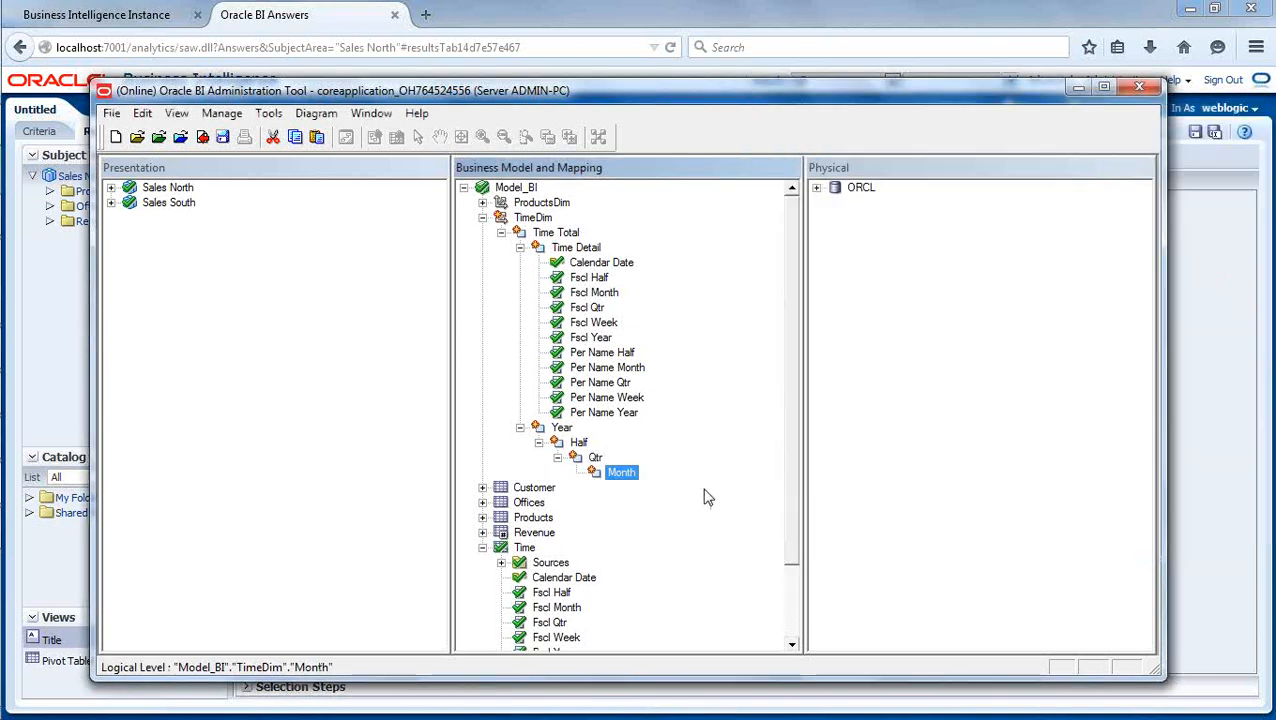
Add a child level named Week under the Month level.
right_click(634, 472)
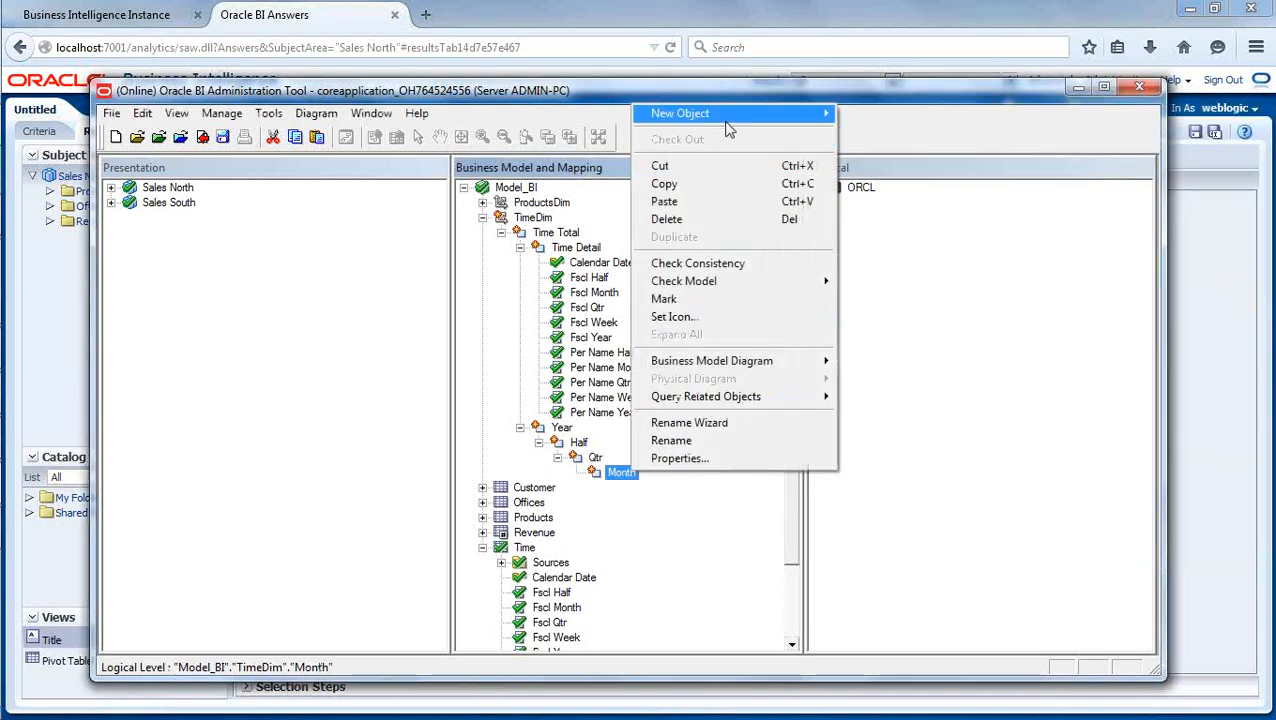
mouse_move(728, 118)
left_click(880, 131)
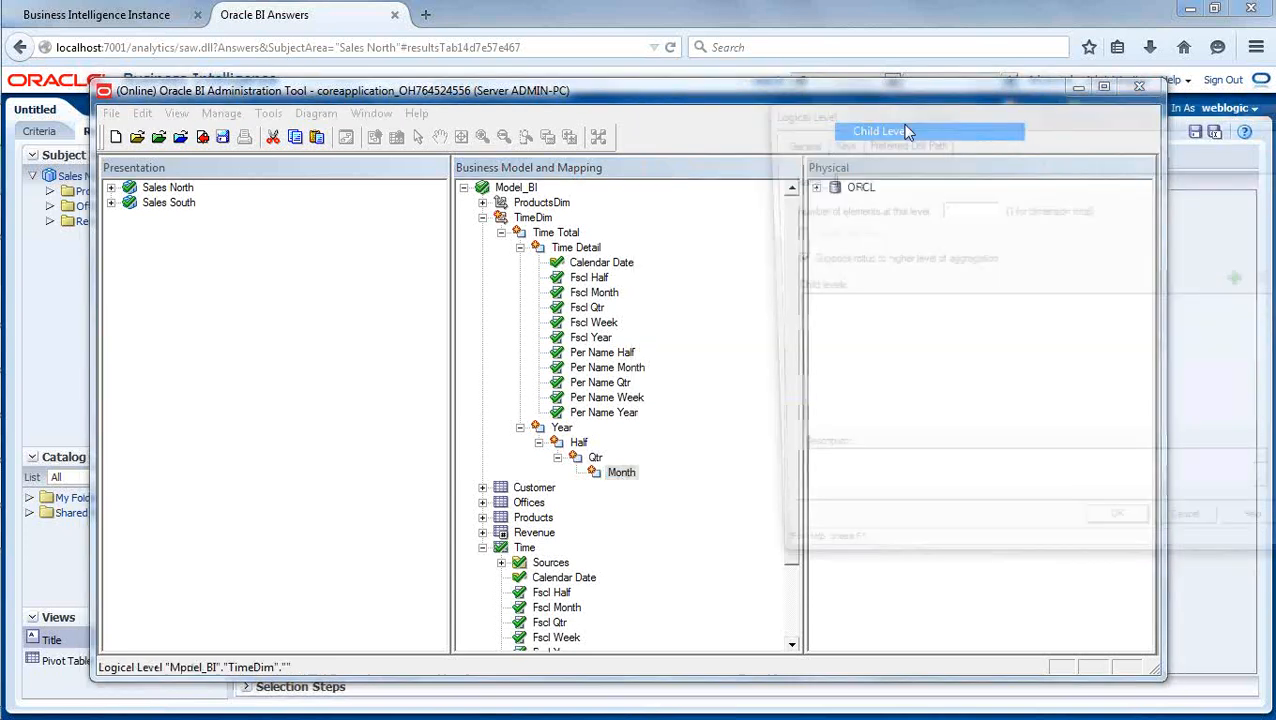
type("Week")
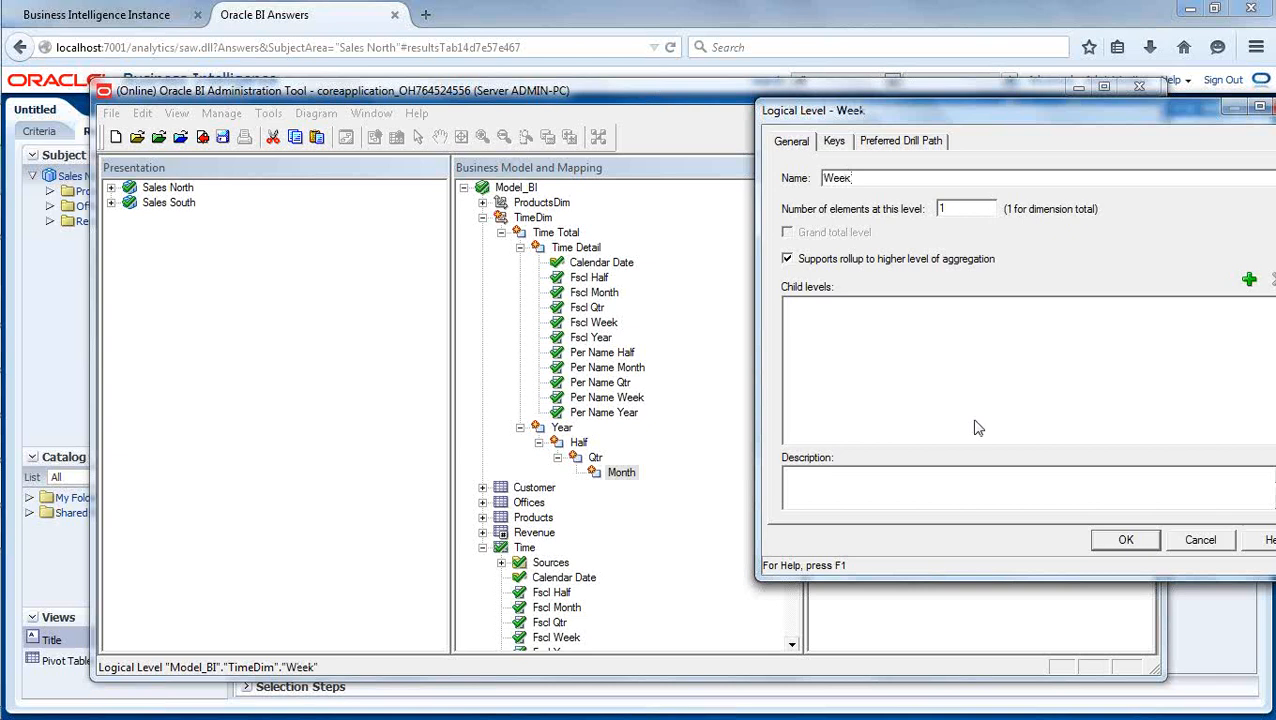
left_click(1115, 539)
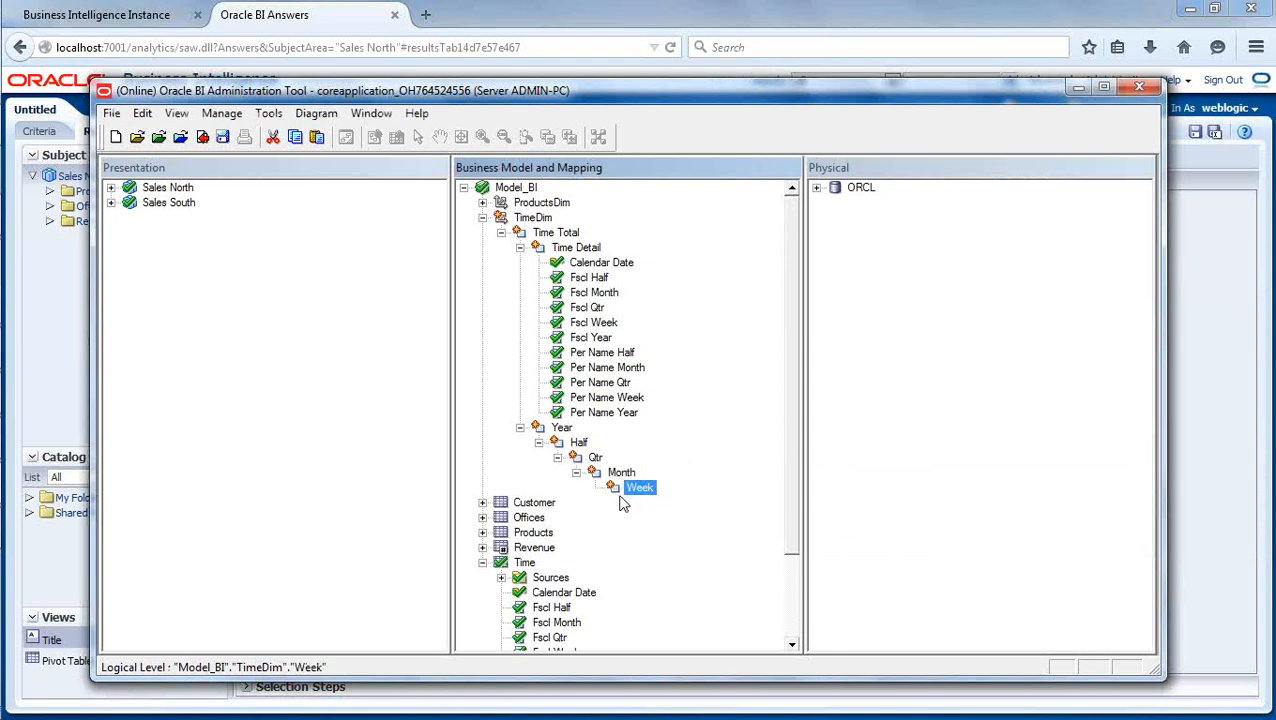
Collapse the Time Detail level and place it under the Week level as its child.
left_click(520, 247)
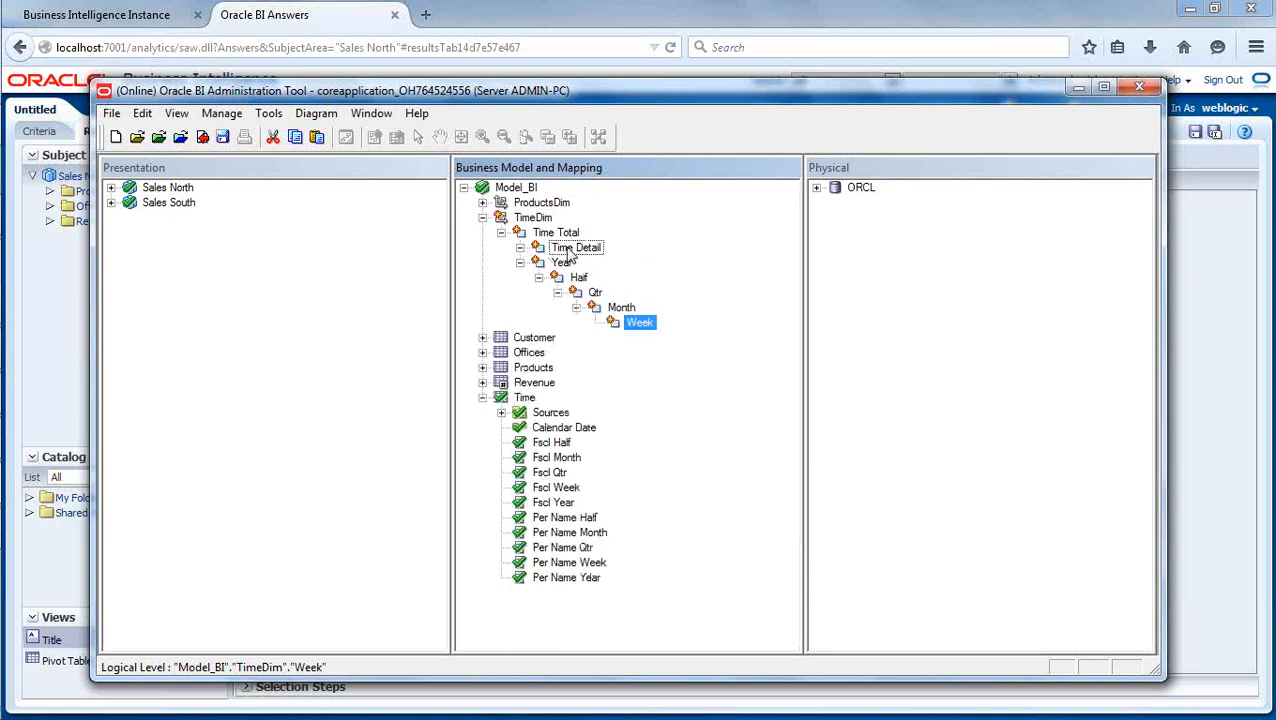
left_click_drag(567, 250, 645, 324)
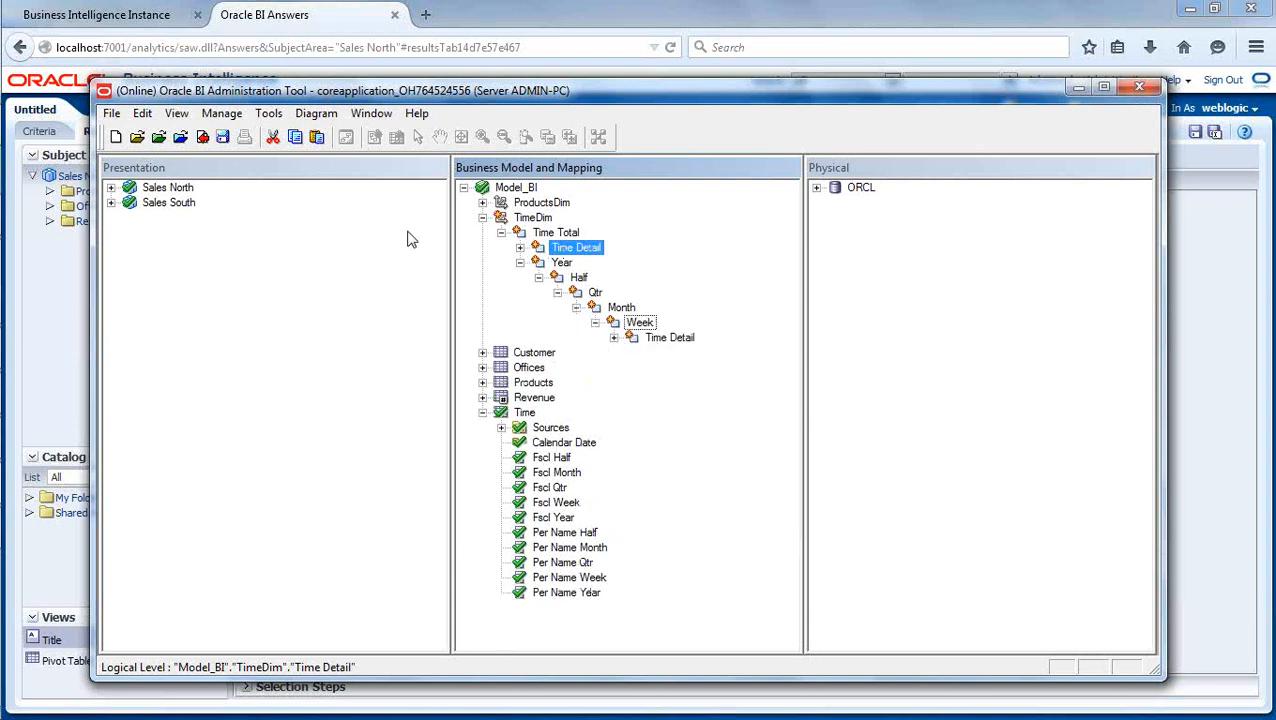
Check in the changes without running the global consistency check, and expand the Time Detail level.
left_click(202, 137)
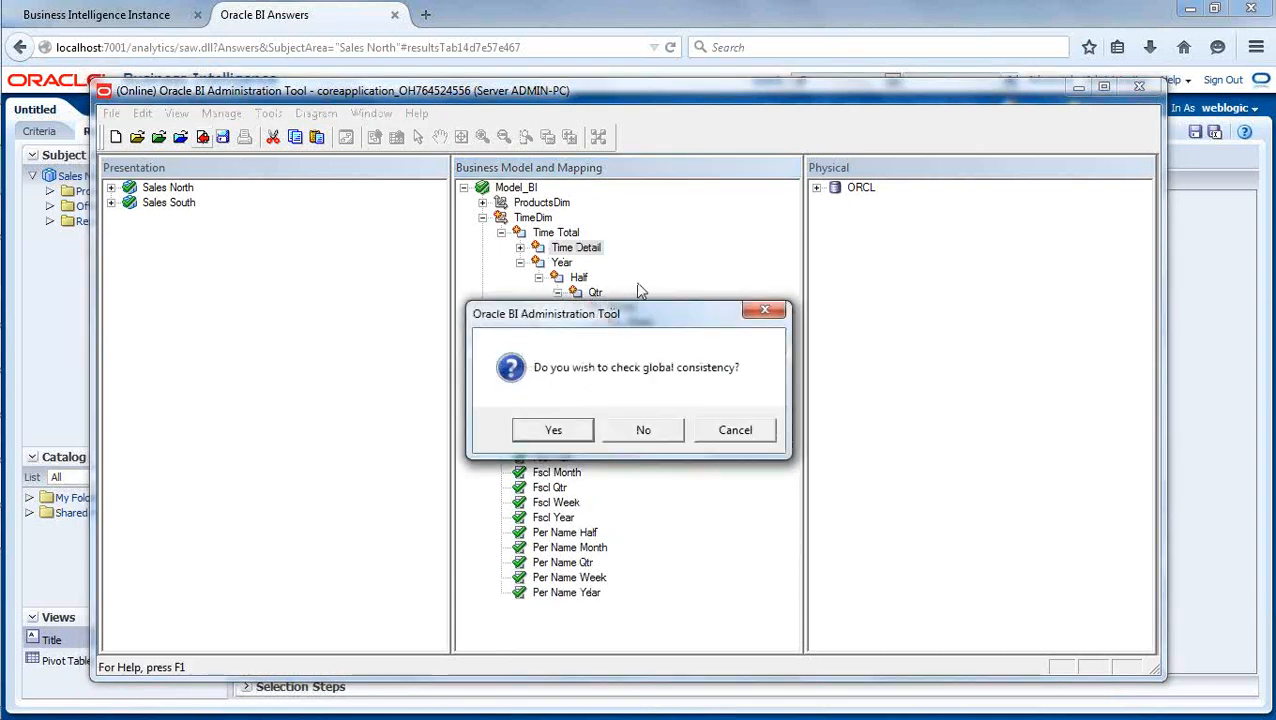
left_click(640, 431)
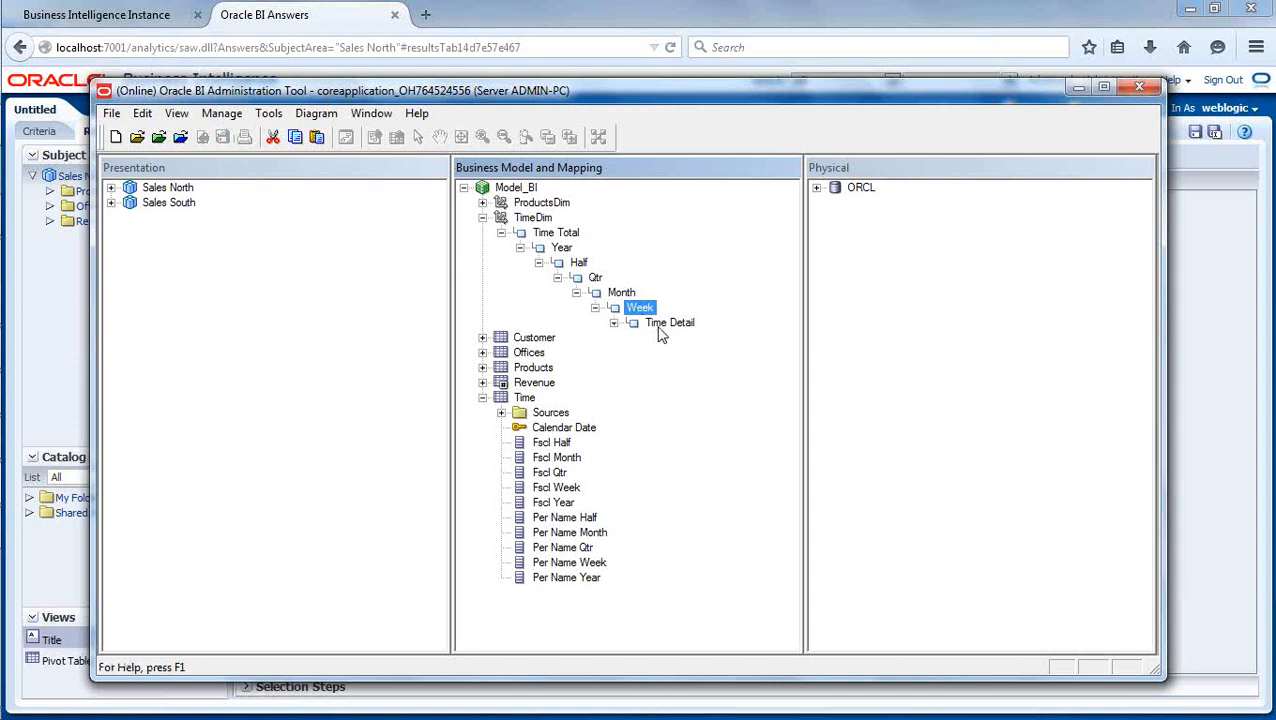
left_click(614, 323)
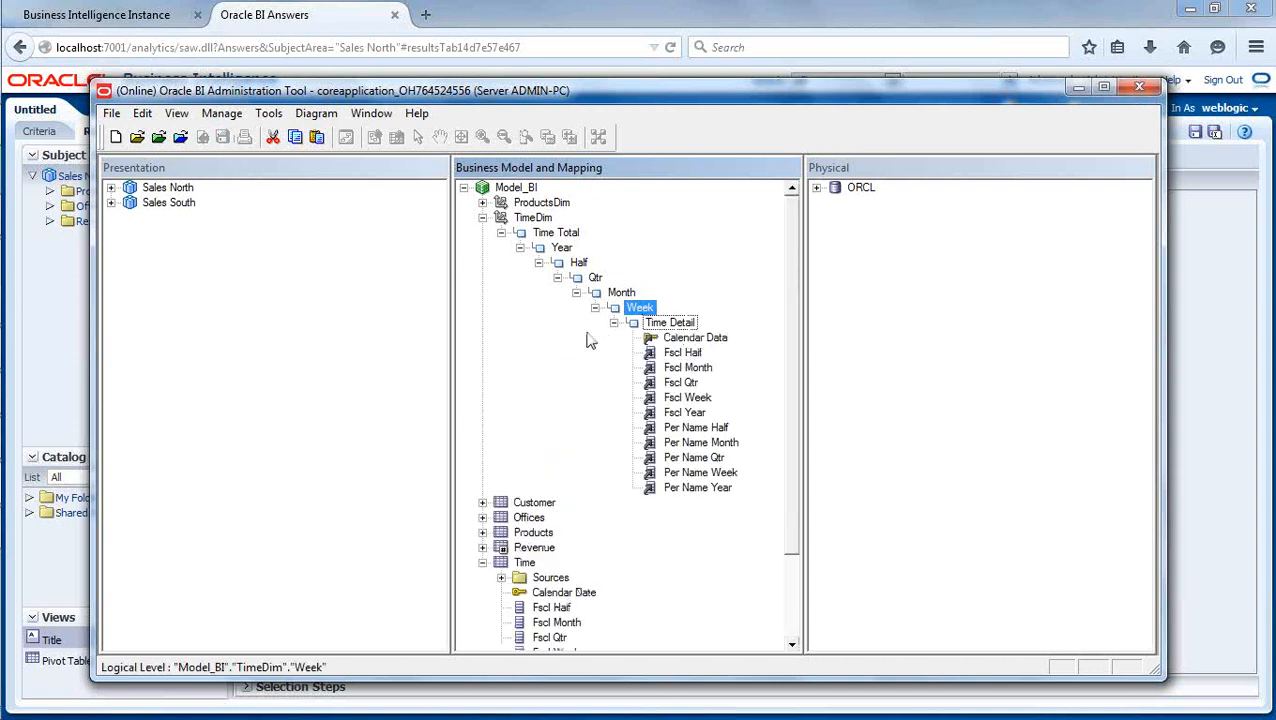
Move the Per Name Year column from the Time Detail level to the Year level of TimeDim.
left_click(563, 249)
left_click(580, 264)
left_click(595, 279)
left_click(613, 293)
left_click(633, 309)
left_click(655, 326)
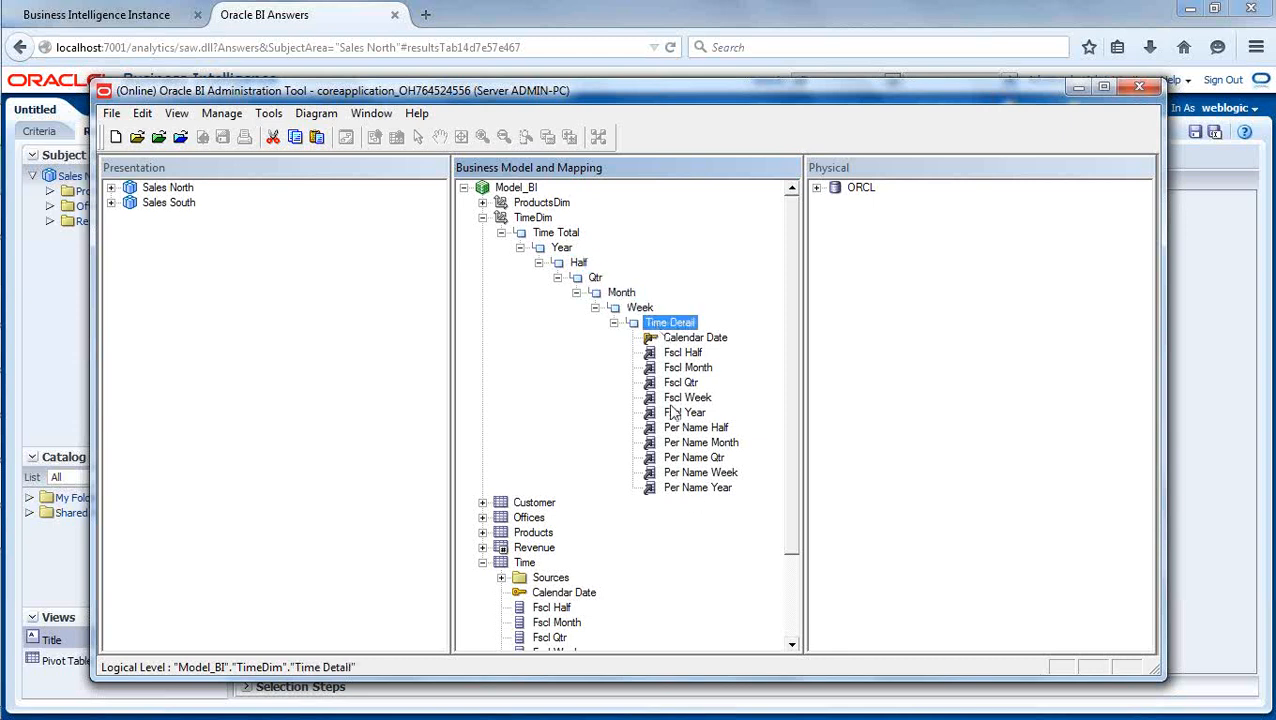
left_click(705, 489)
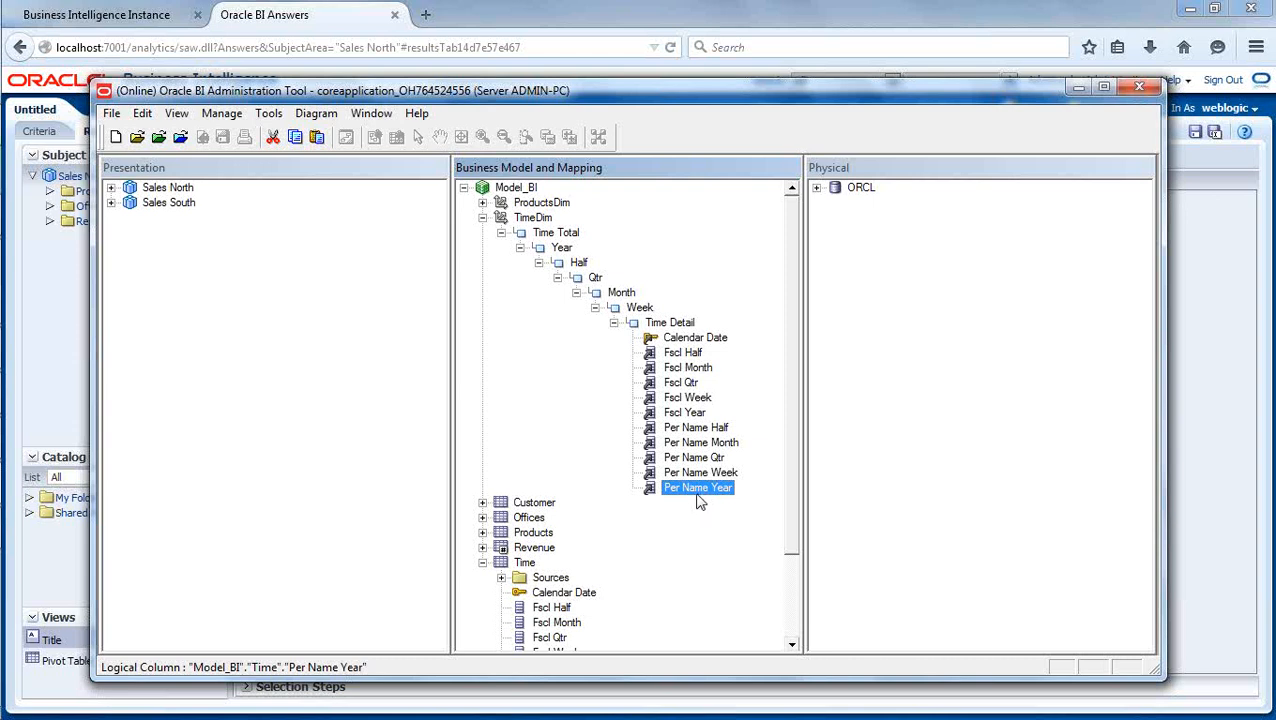
left_click_drag(697, 497, 556, 250)
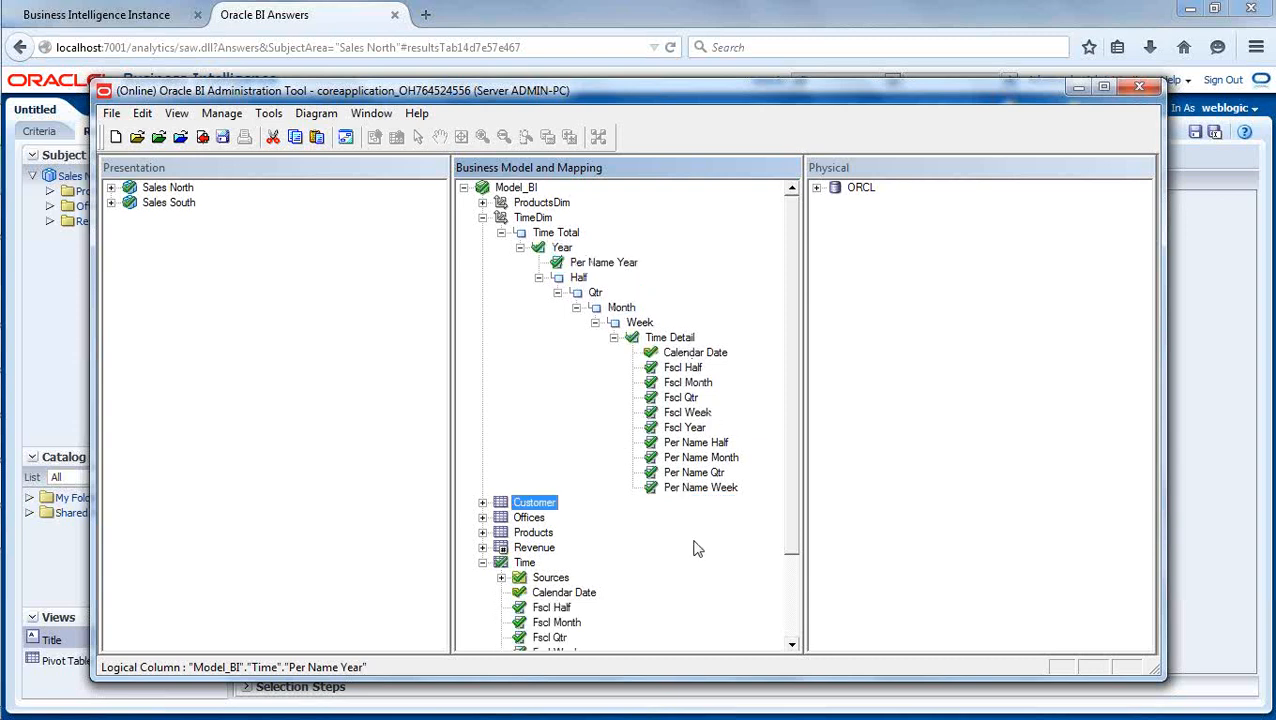
Try assigning Fscl Half to the Half level and Fscl Qtr to the Qtr level.
left_click(678, 369)
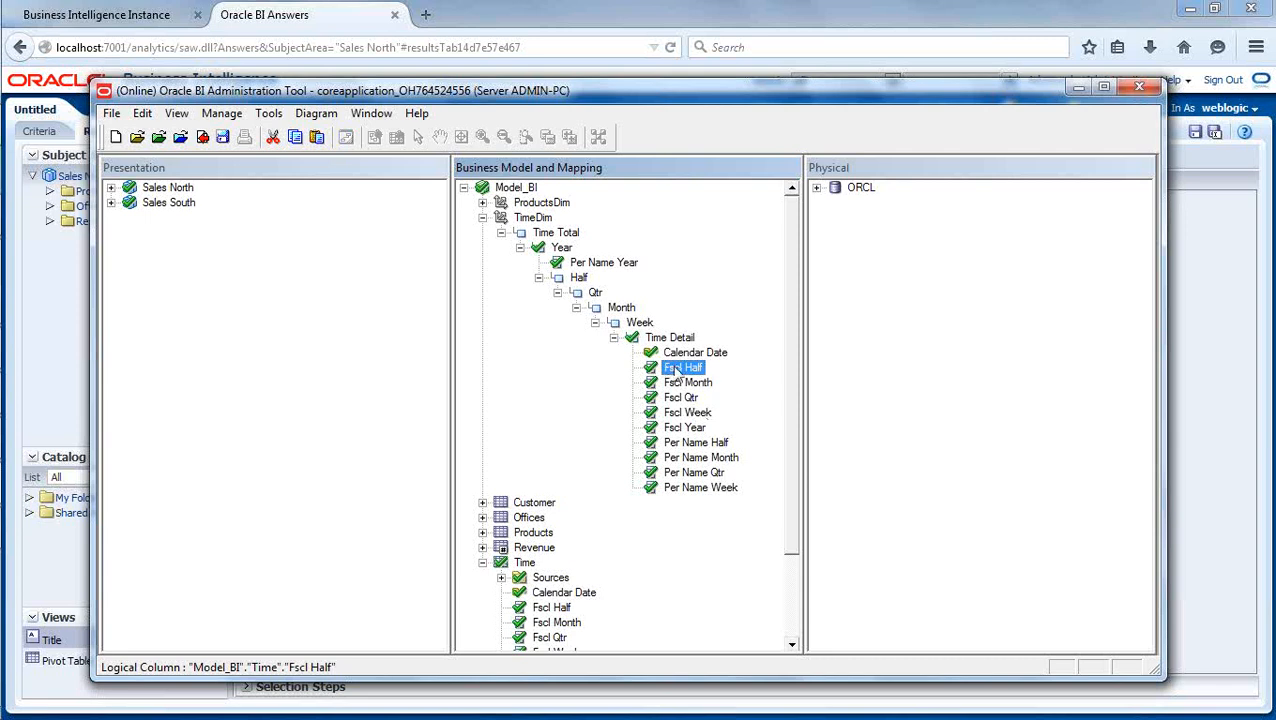
left_click_drag(676, 377, 582, 286)
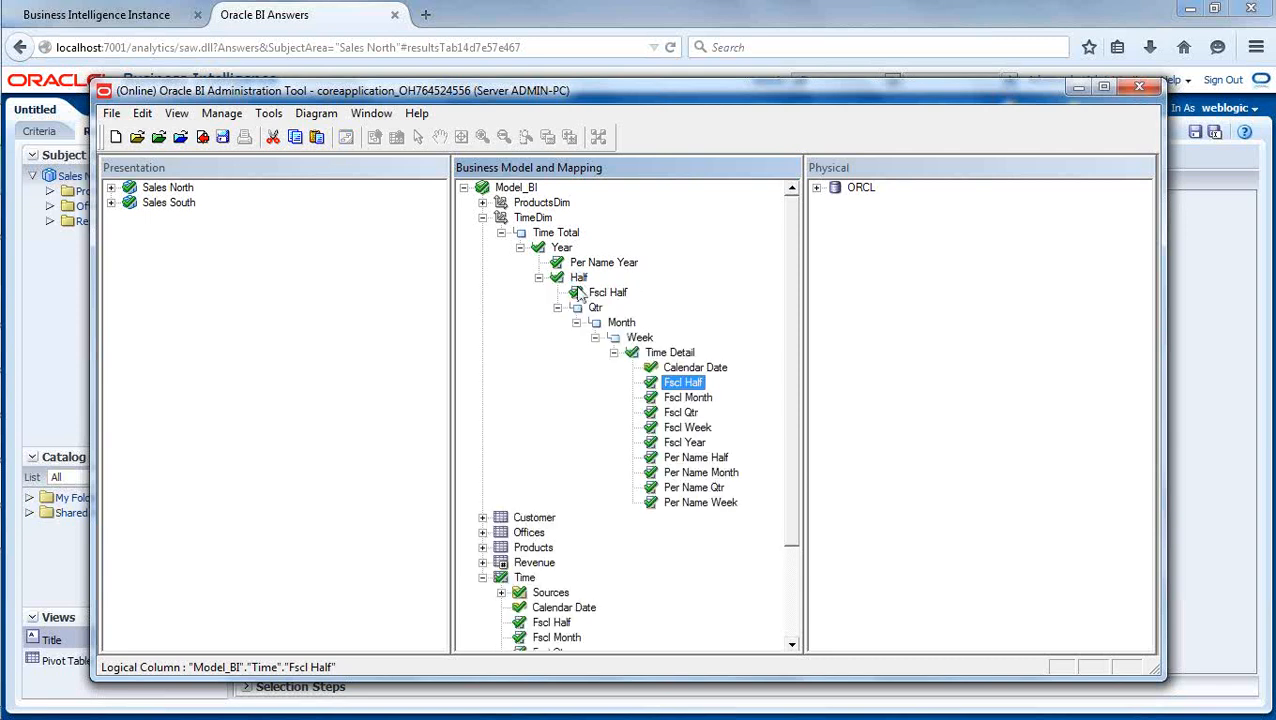
left_click(680, 414)
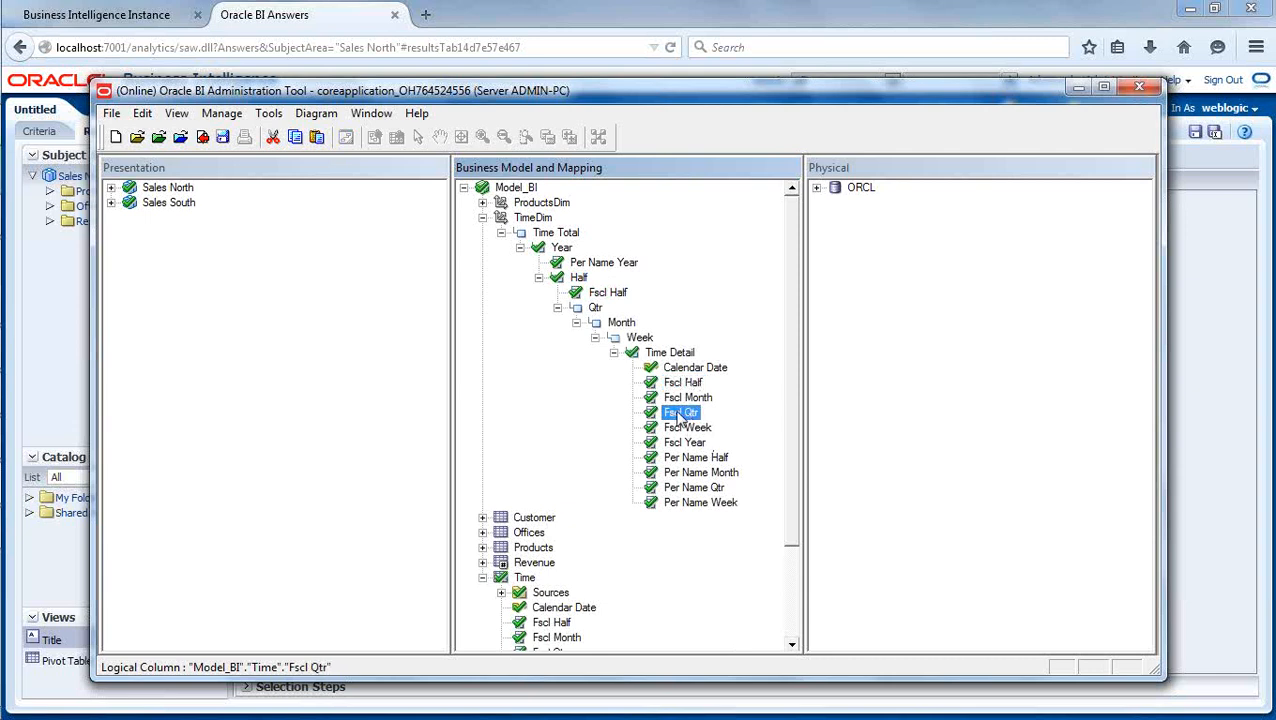
left_click_drag(678, 417, 599, 314)
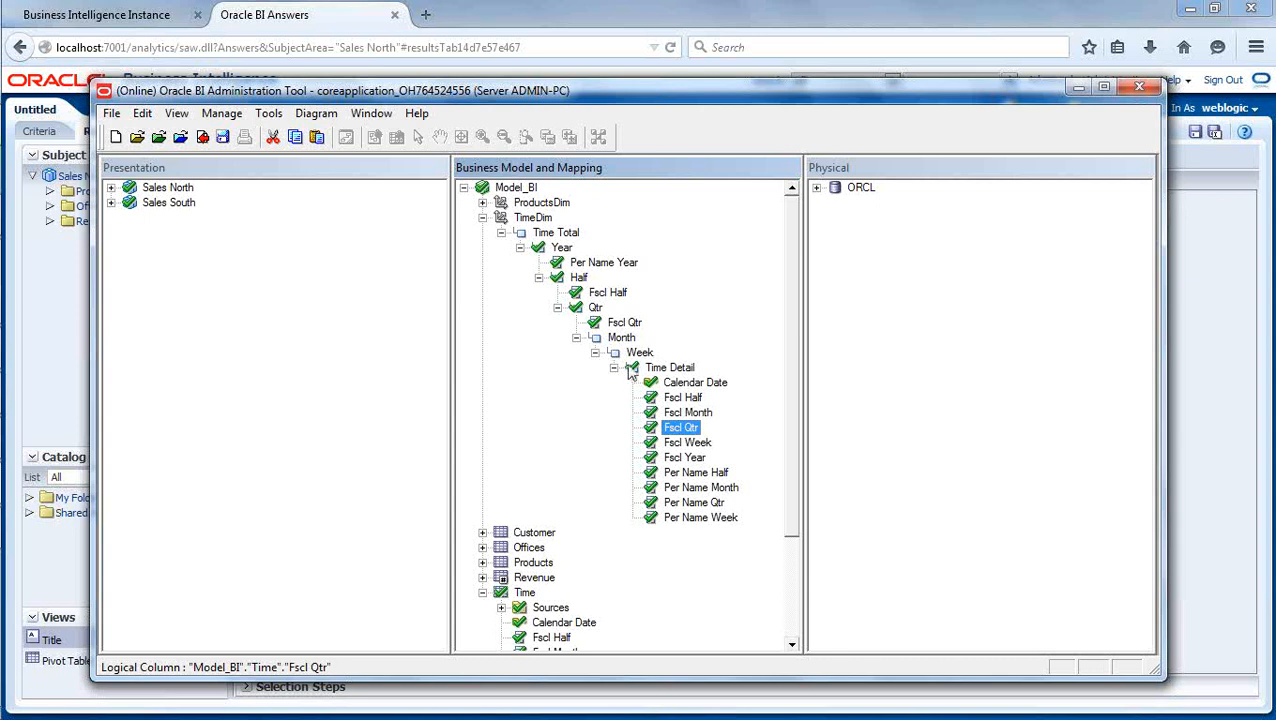
Remove Fscl Qtr from the Qtr level and Fscl Half from the Half level of the hierarchy.
left_click(620, 326)
right_click(622, 326)
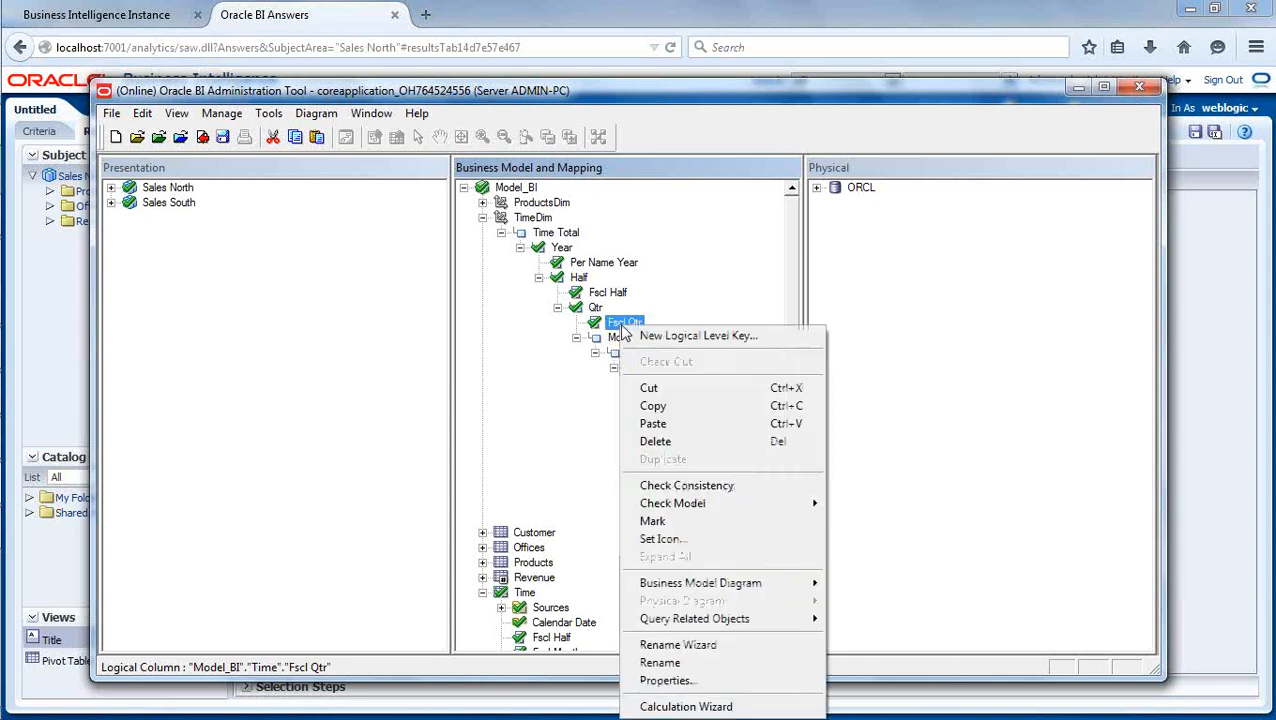
left_click(689, 441)
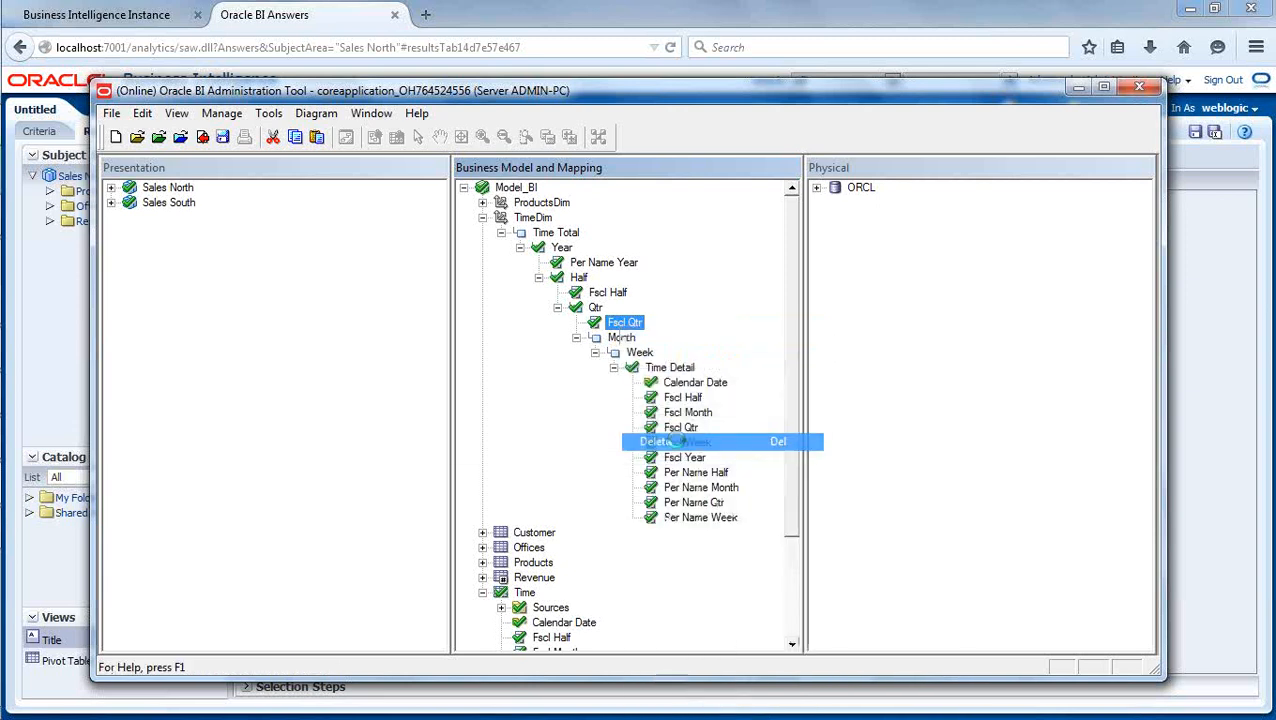
left_click(677, 431)
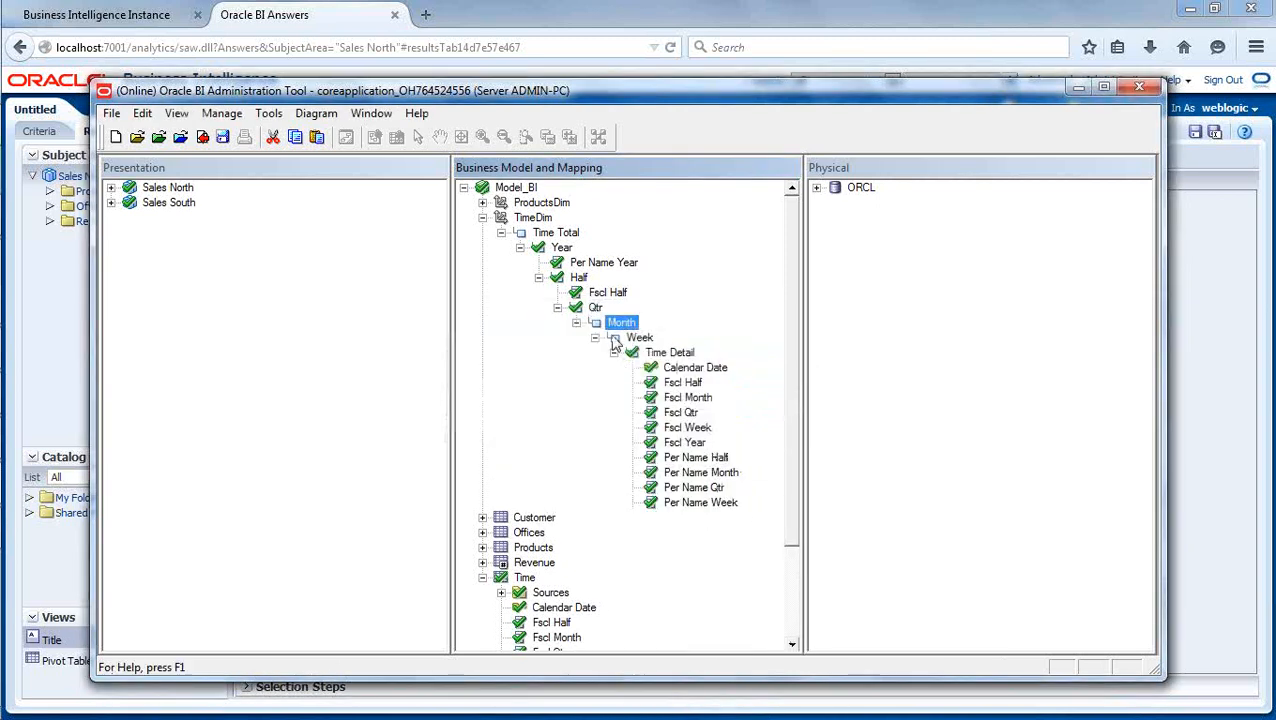
left_click(609, 293)
right_click(613, 298)
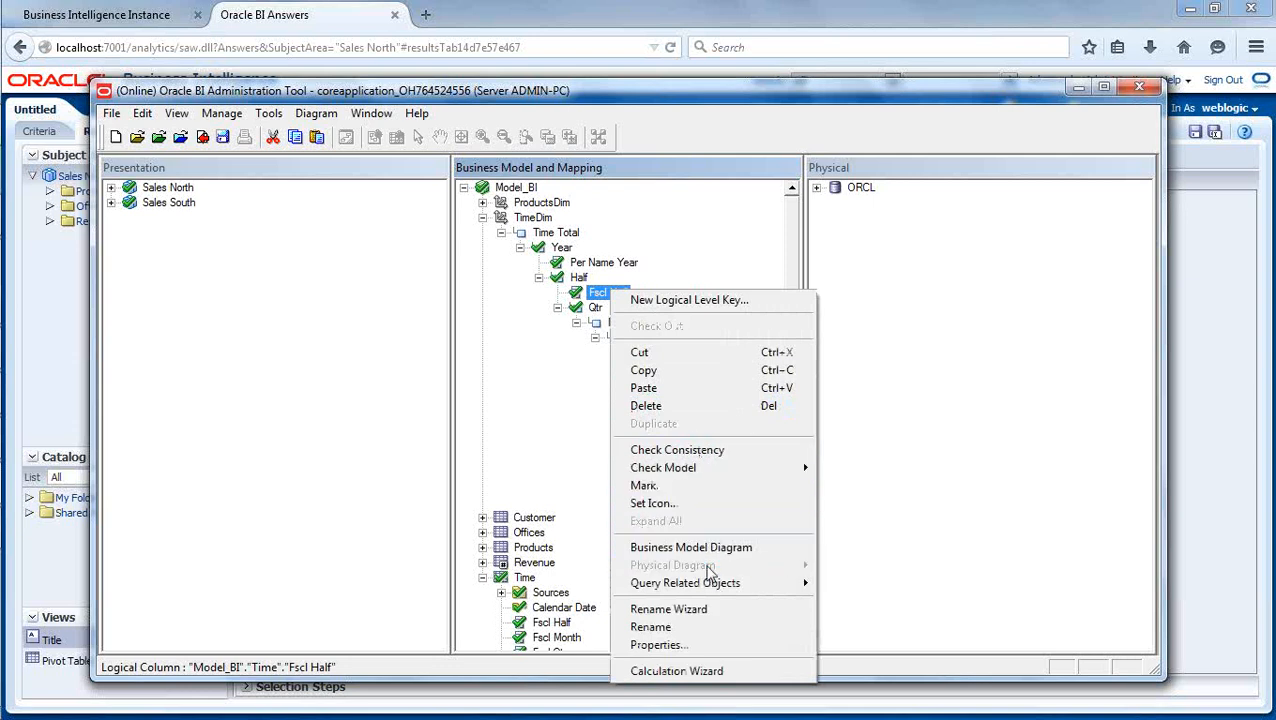
left_click(686, 412)
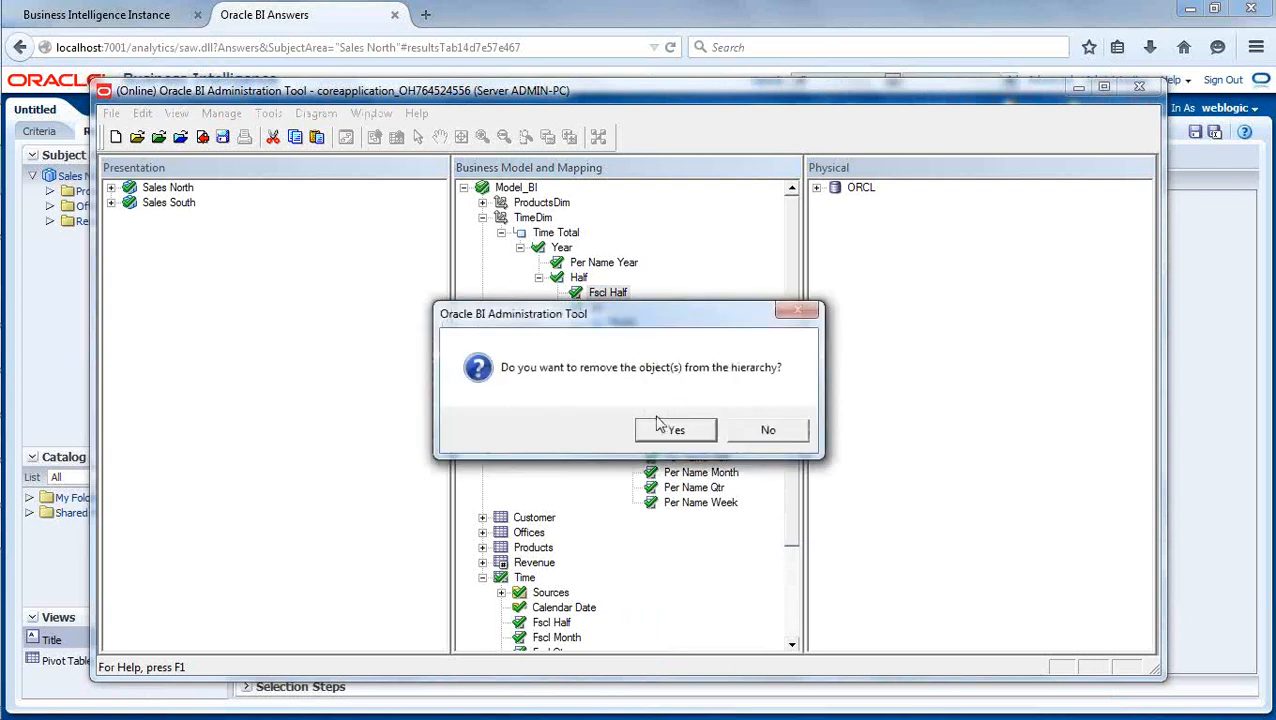
left_click(650, 432)
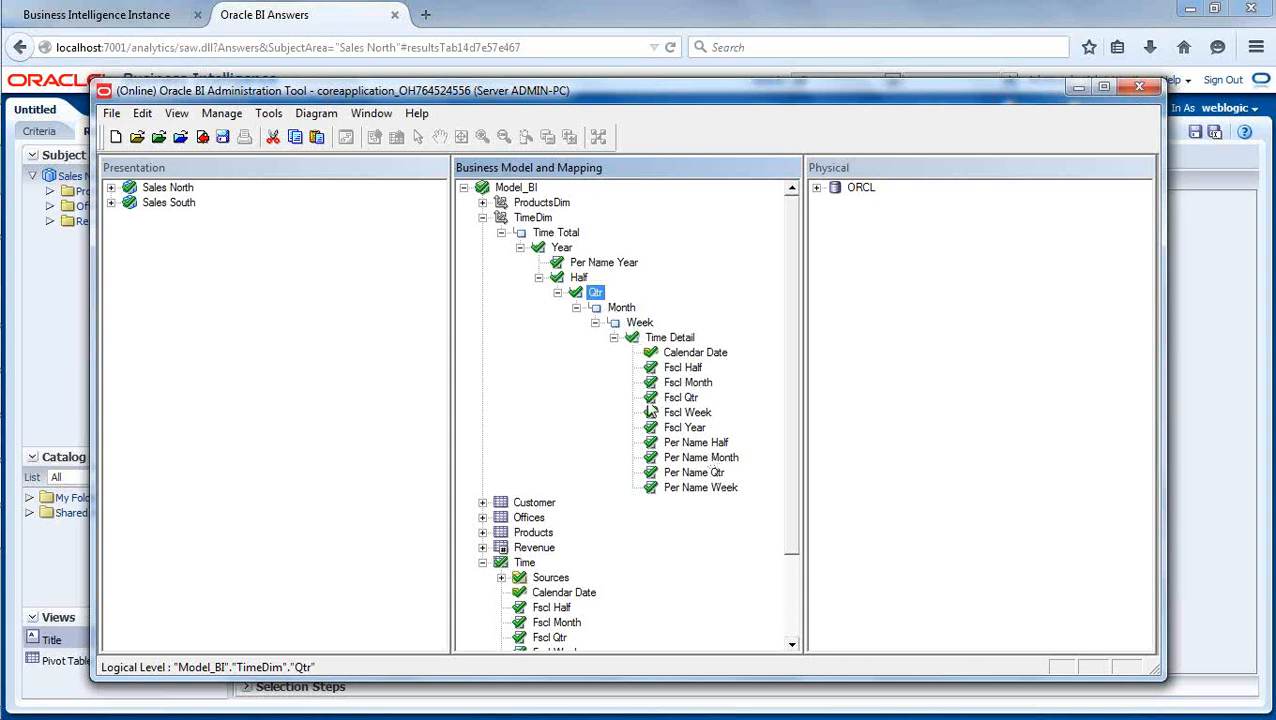
Assign Per Name Half to the Half level and Per Name Qtr to the Qtr level.
left_click(697, 446)
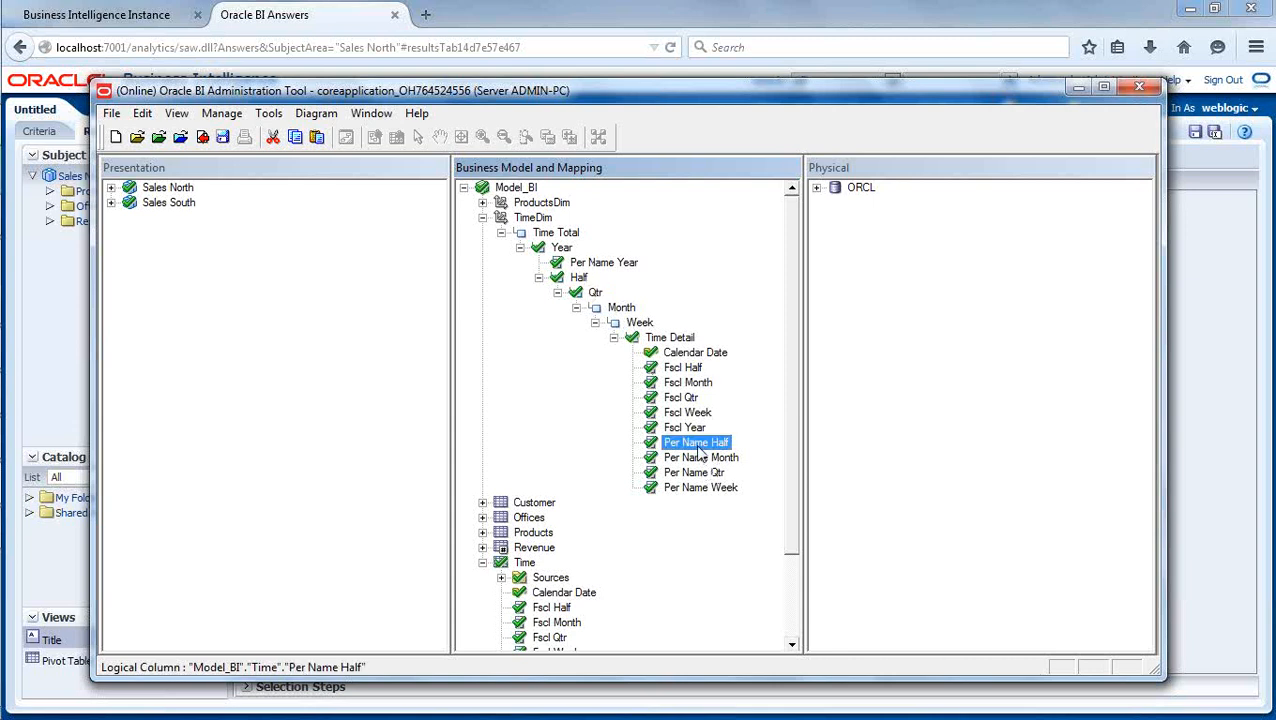
left_click_drag(689, 450, 588, 293)
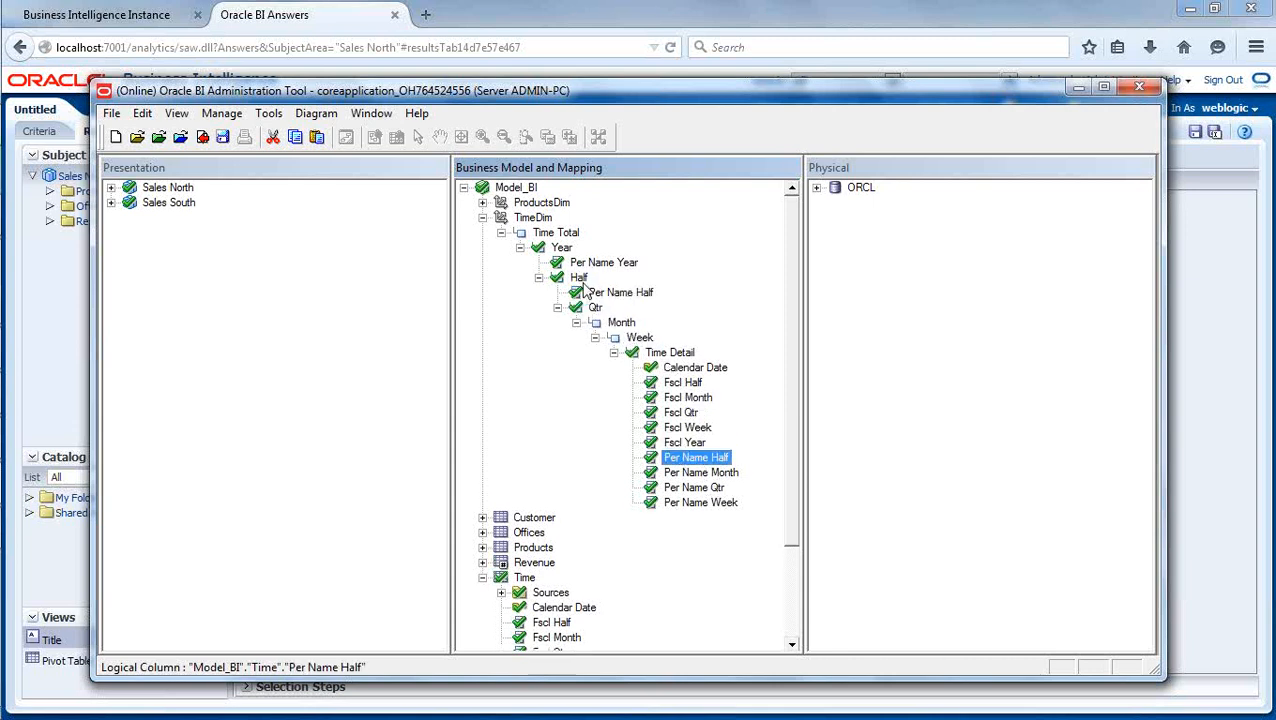
left_click(699, 488)
left_click_drag(688, 488, 596, 311)
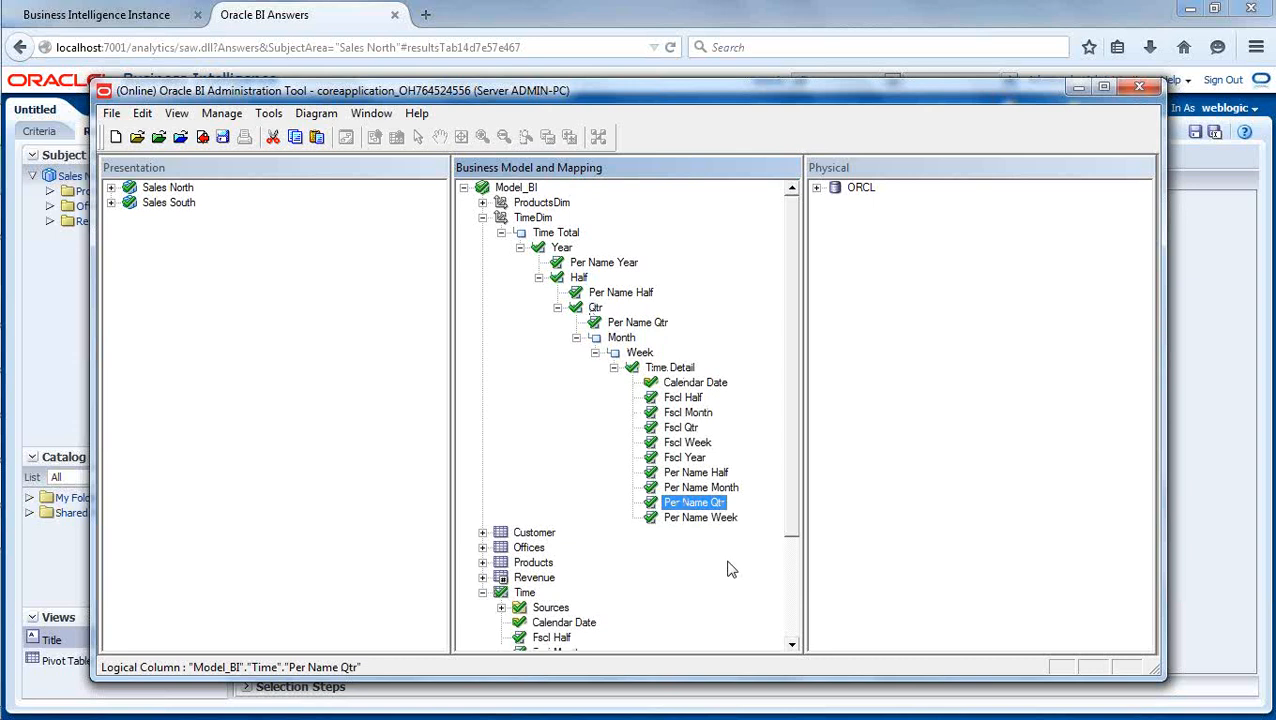
Assign Per Name Month to the Month level and Per Name Week to the Week level.
left_click_drag(706, 488, 627, 345)
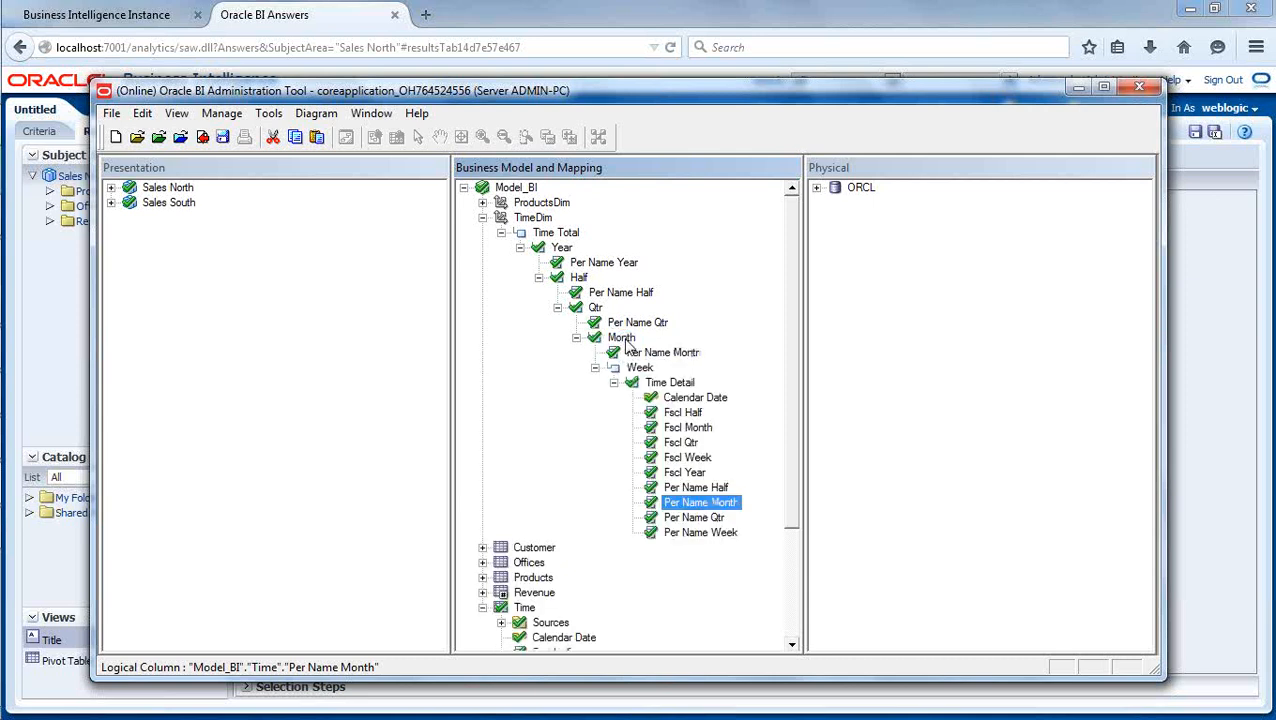
left_click(700, 532)
left_click_drag(686, 538, 648, 394)
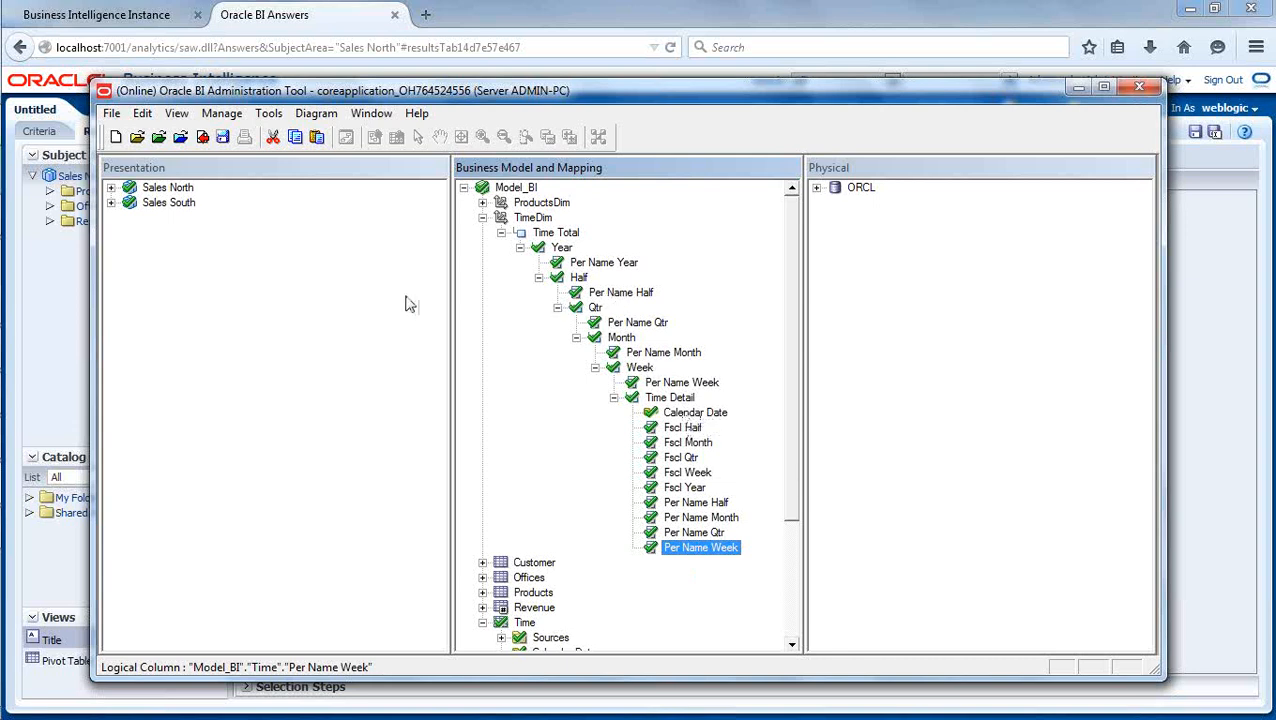
Check in the level column assignments, skipping the global consistency check.
left_click(202, 138)
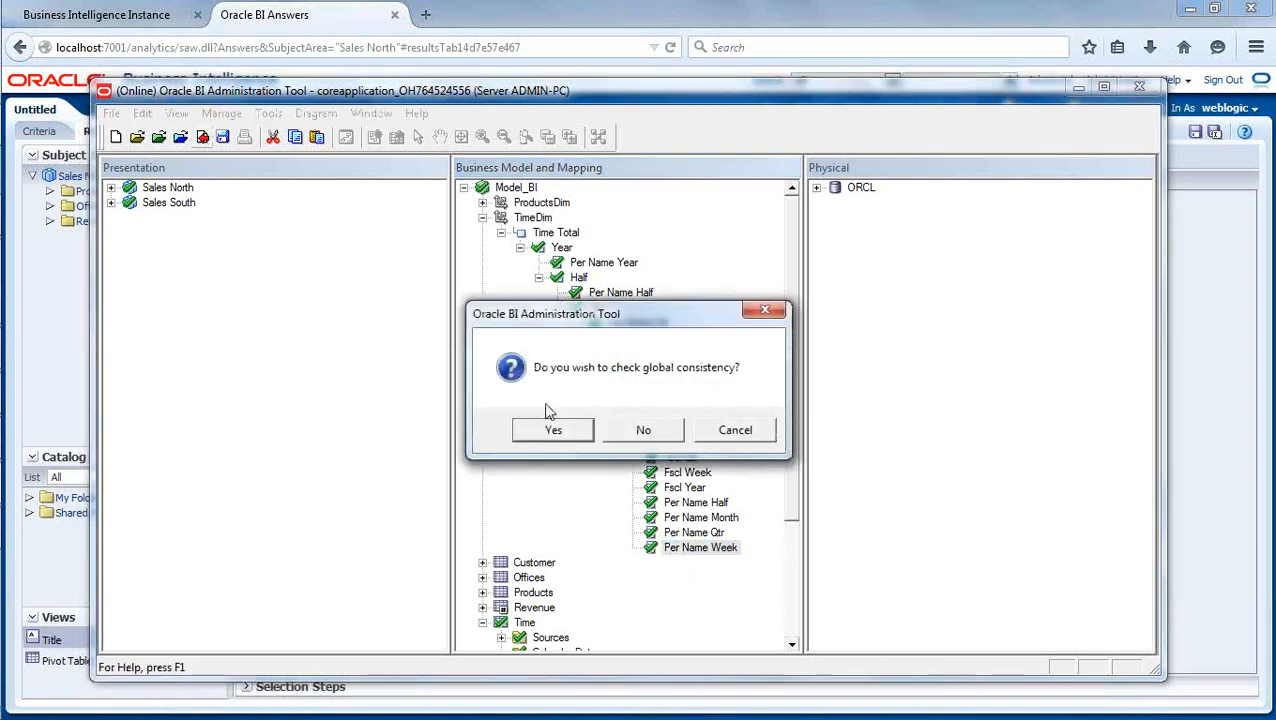
left_click(639, 430)
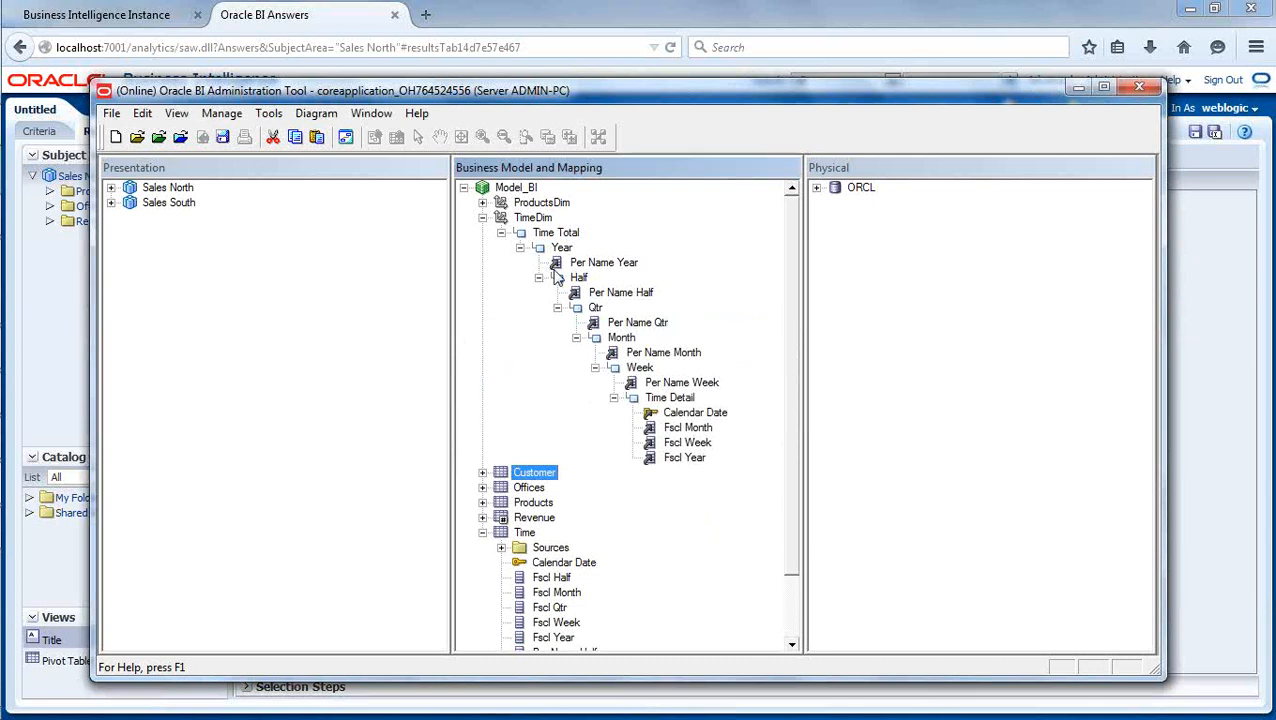
Create a logical level key on Per Name Year for the Year level, keeping the default settings.
left_click(605, 264)
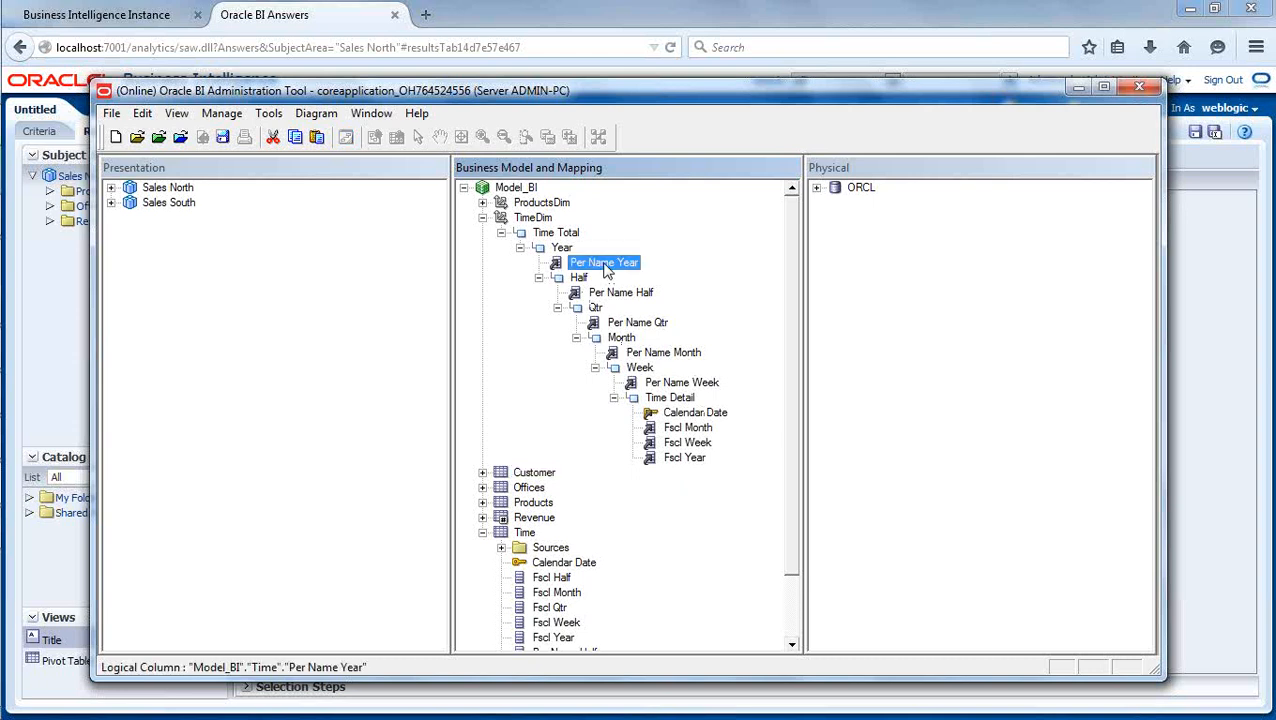
right_click(605, 268)
left_click(665, 273)
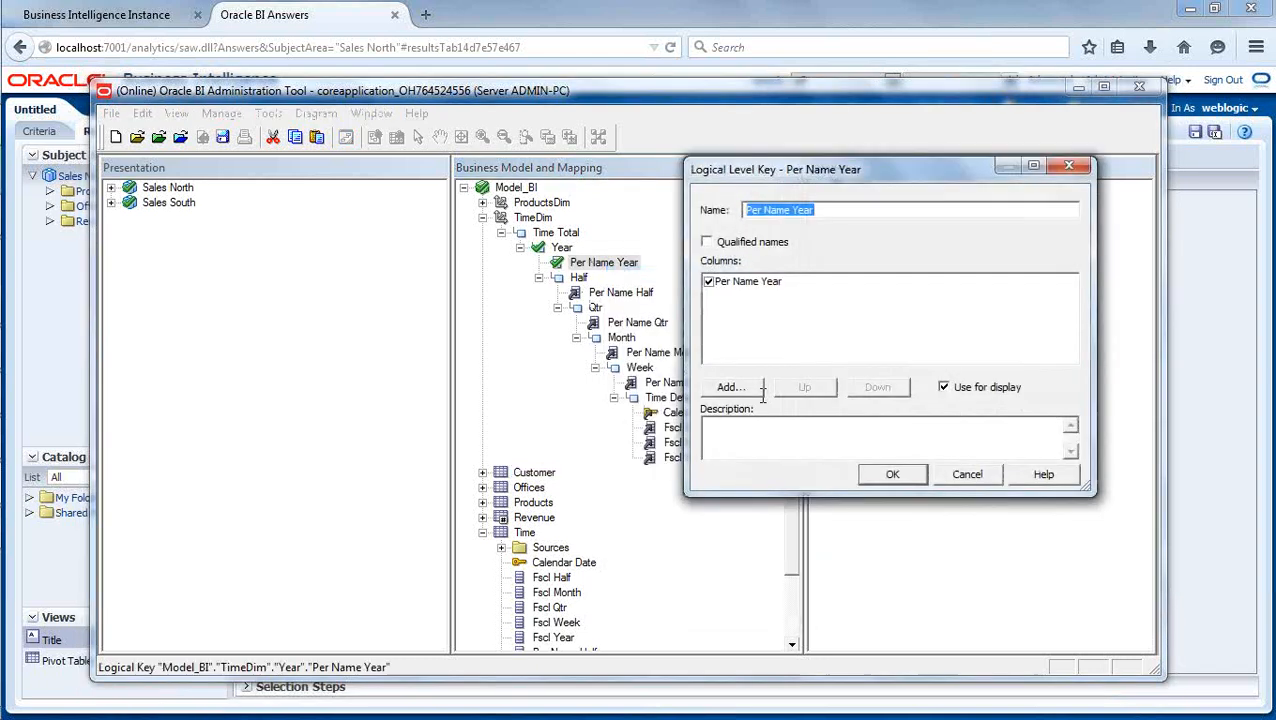
left_click(905, 477)
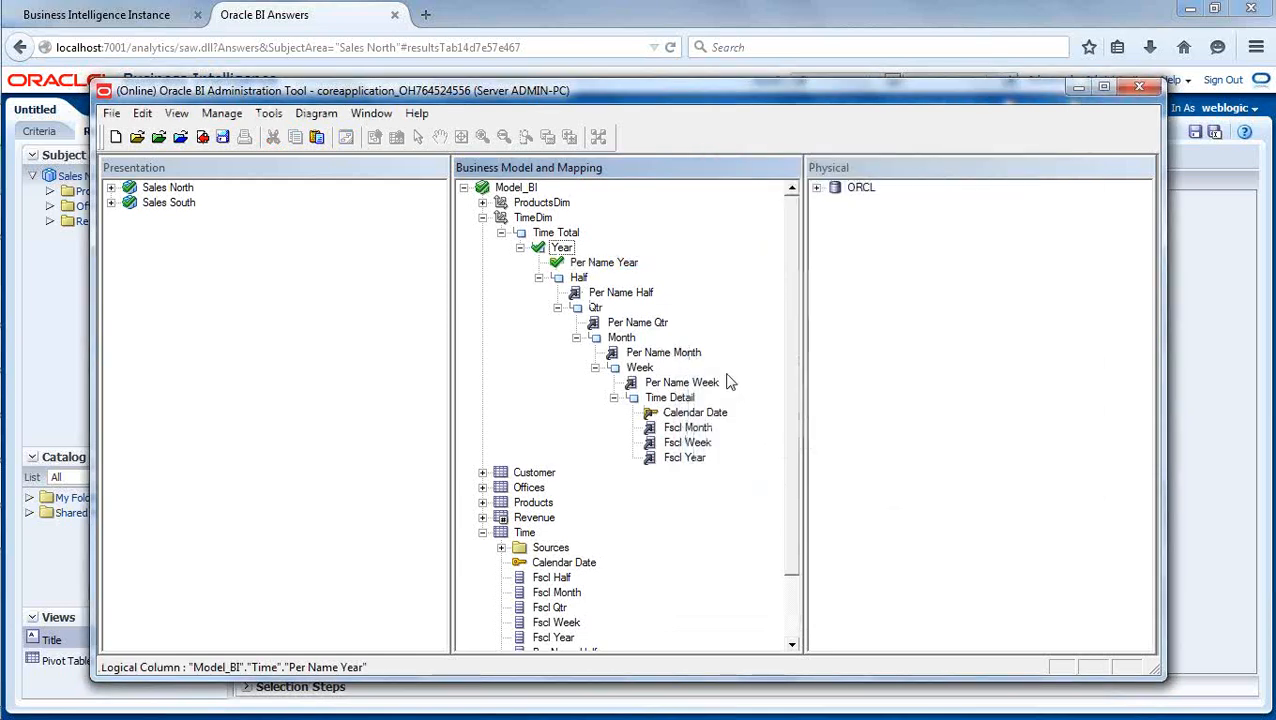
Create a logical level key on Per Name Half for the Half level, keeping the default settings.
left_click(628, 295)
right_click(627, 296)
left_click(692, 309)
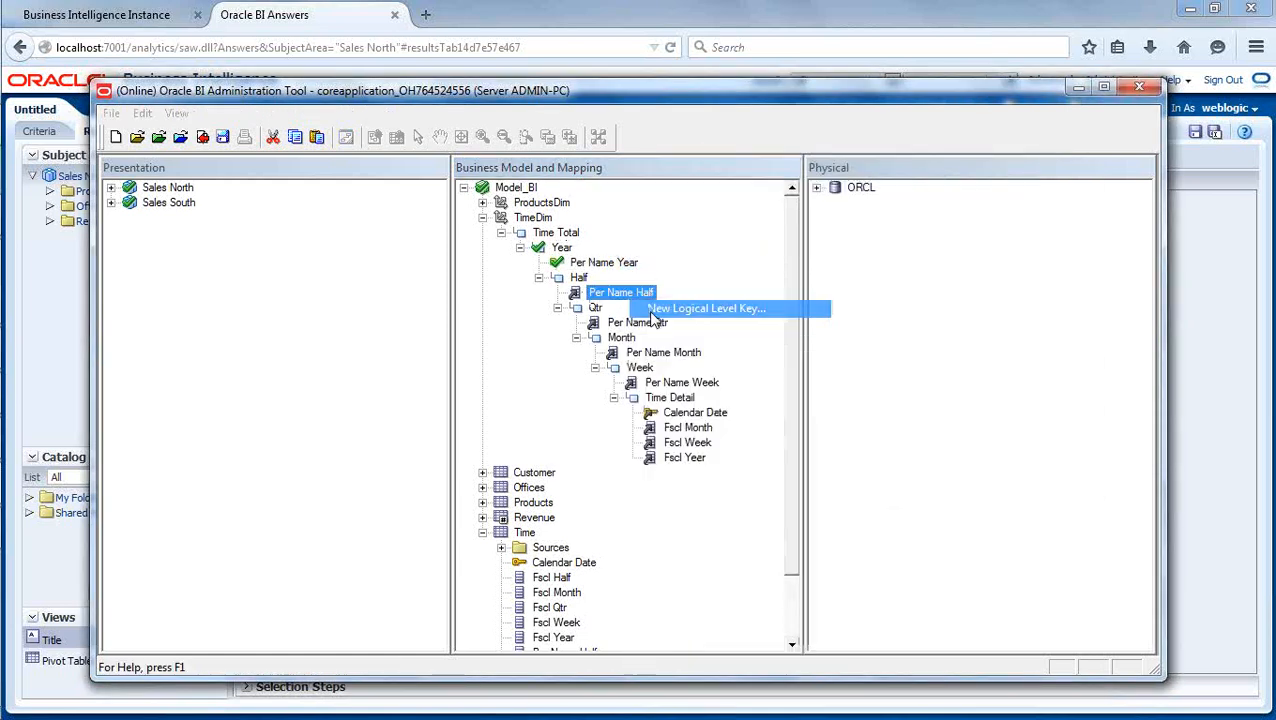
left_click(888, 475)
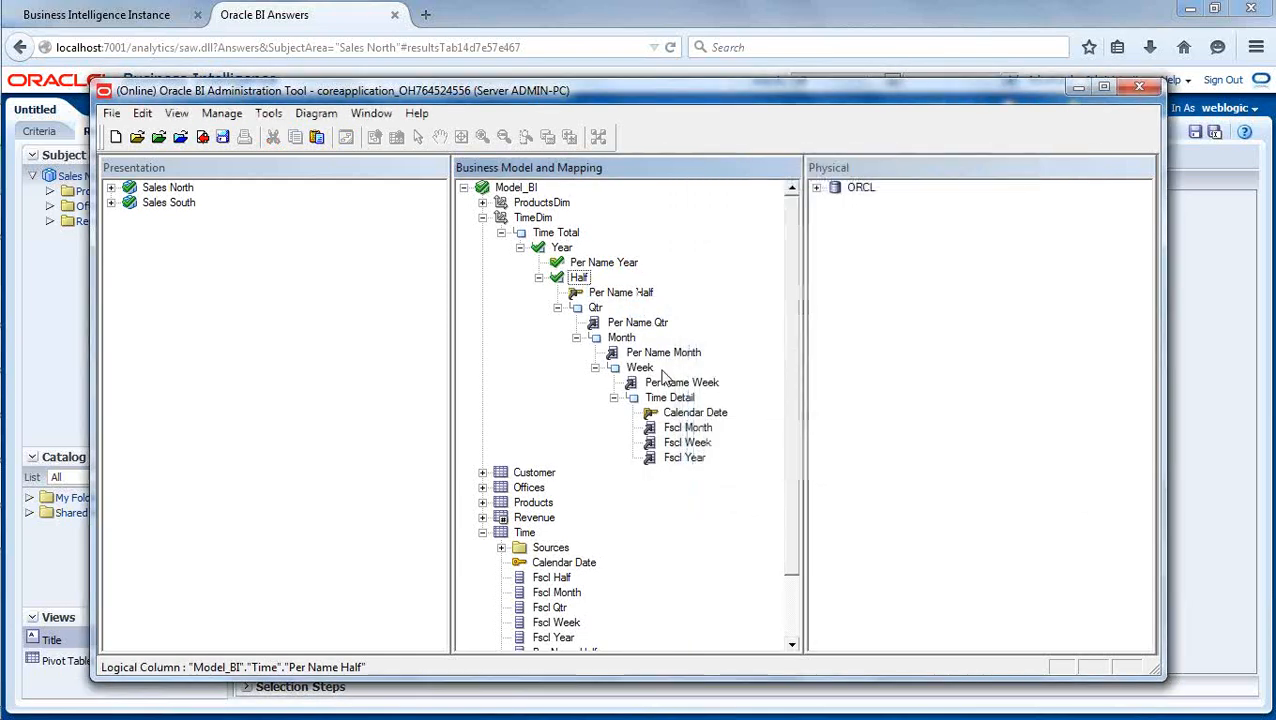
Create a logical level key on Per Name Qtr for the Qtr level, keeping the default settings.
left_click(638, 323)
right_click(640, 324)
left_click(688, 336)
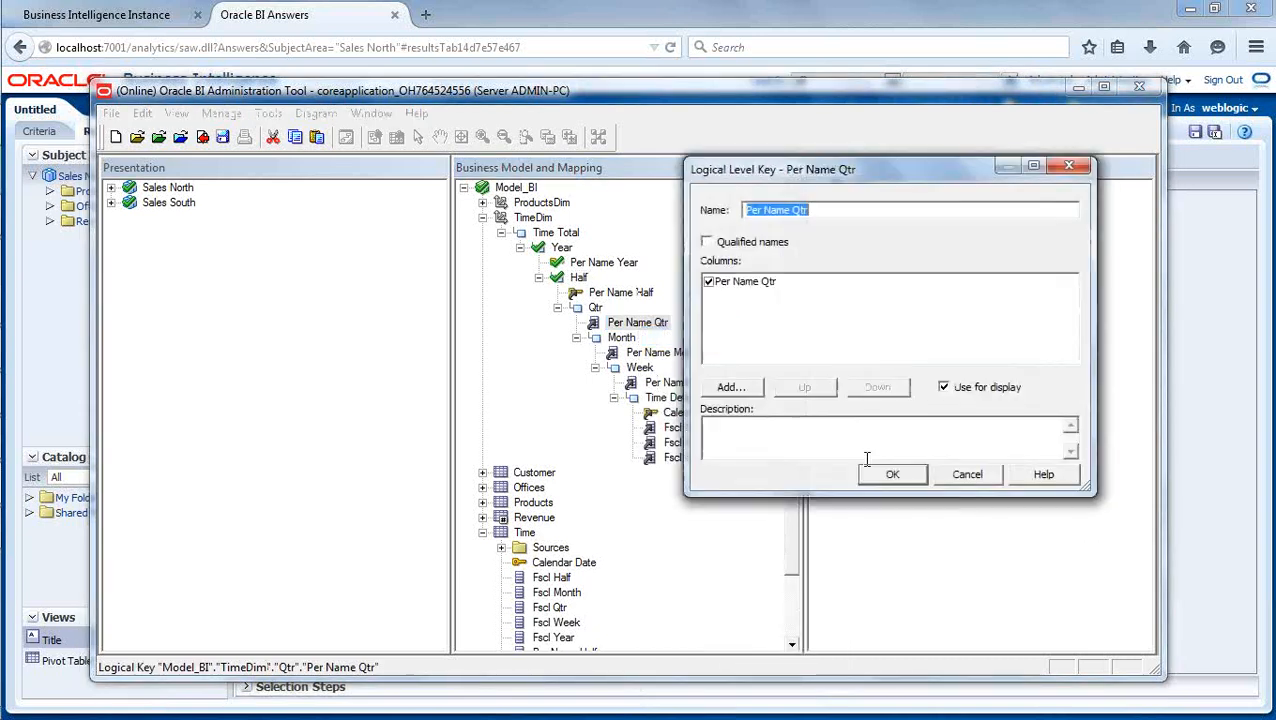
left_click(888, 475)
left_click(615, 293)
left_click(615, 294)
key("Return")
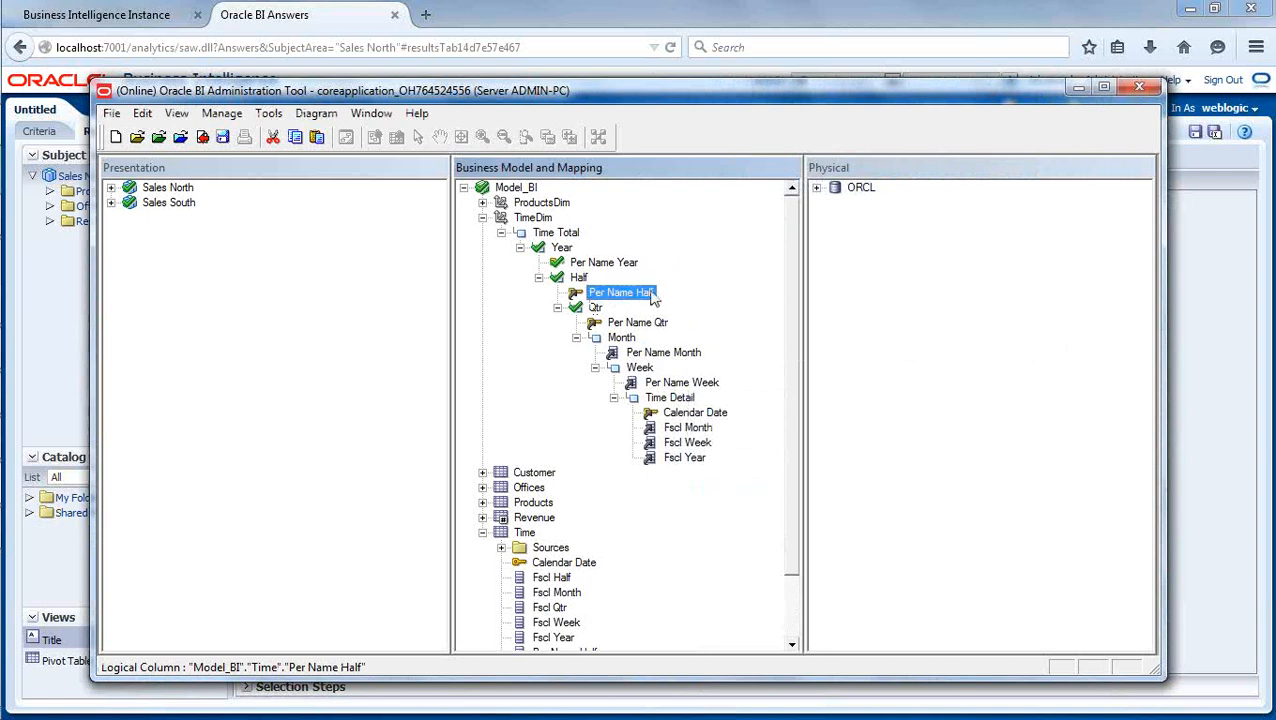
right_click(645, 292)
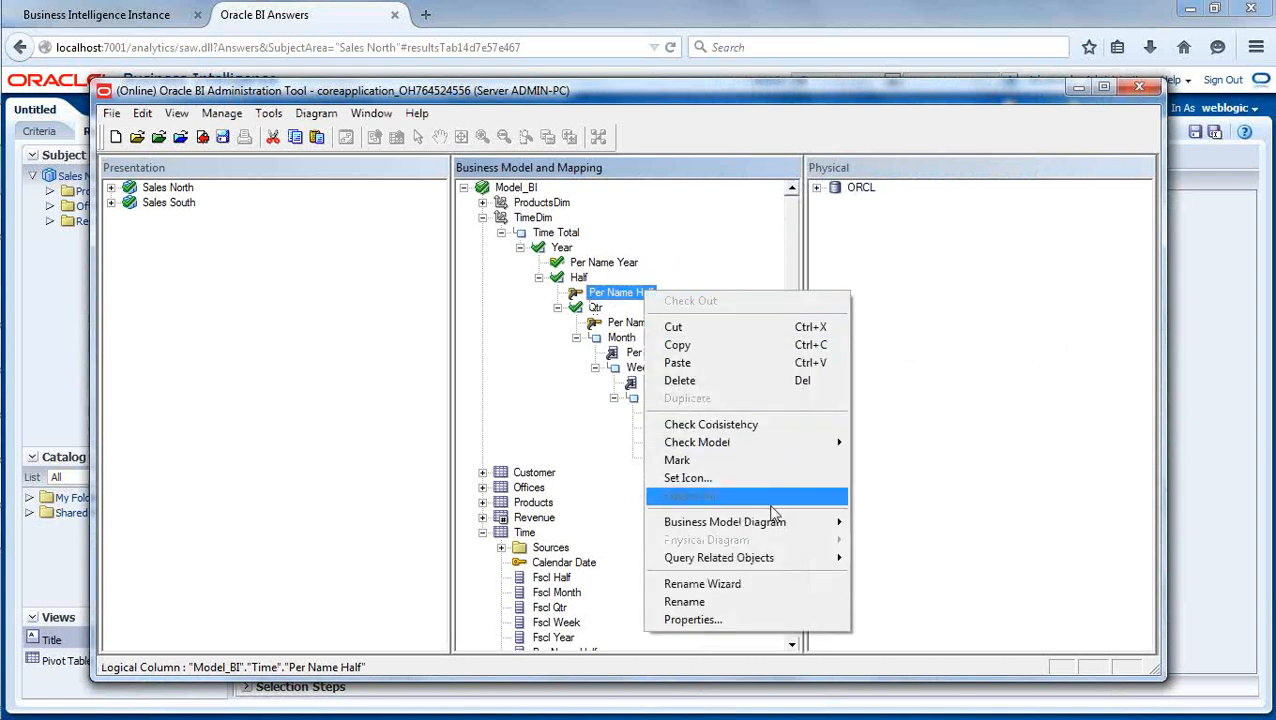
left_click(707, 276)
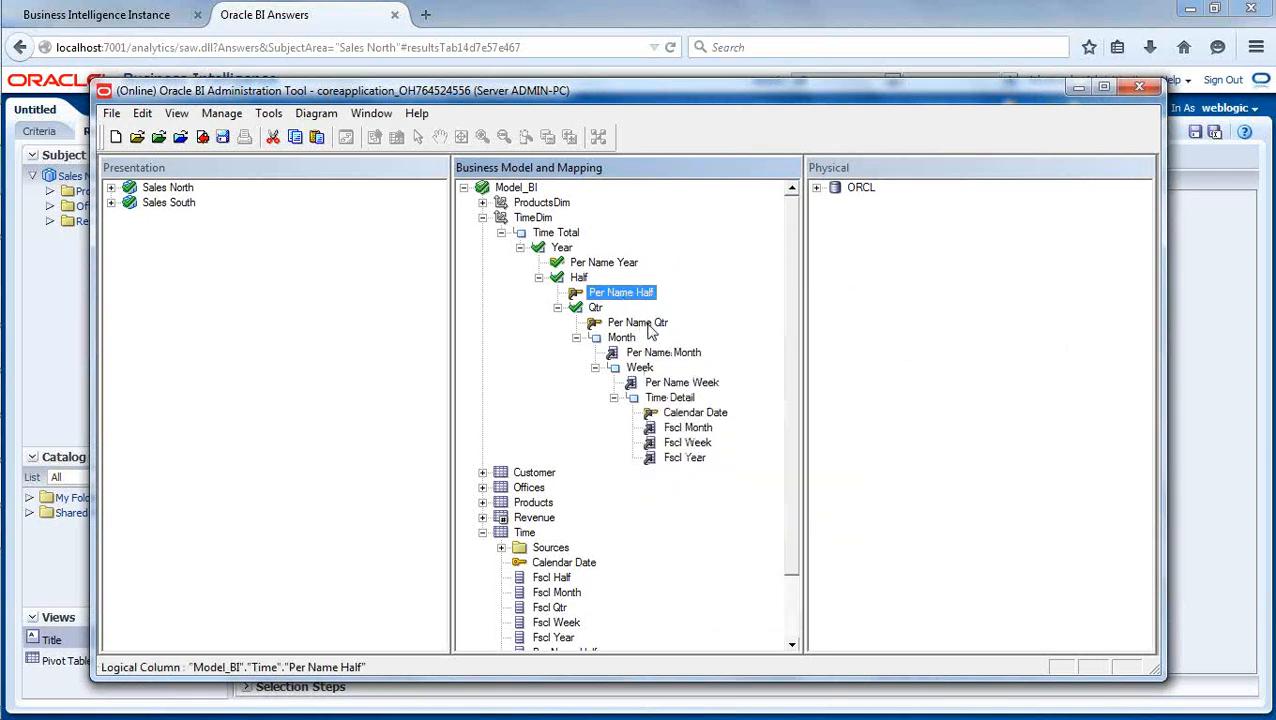
left_click(618, 263)
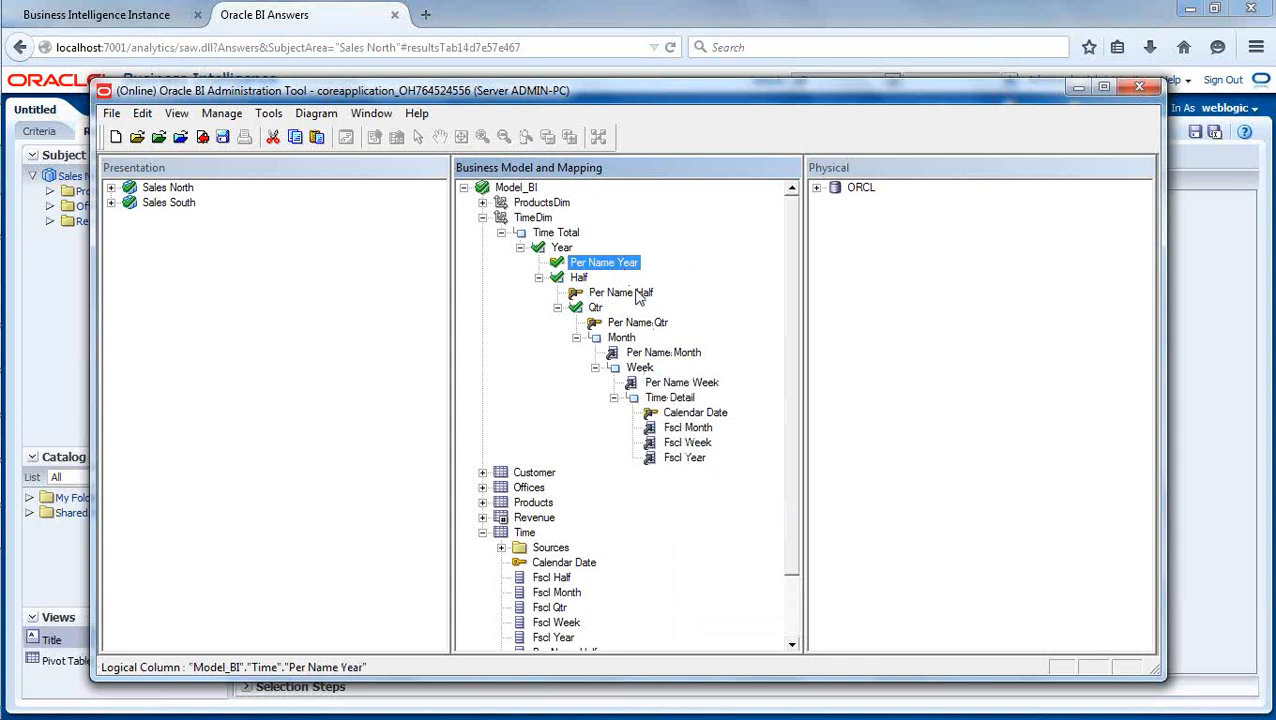
left_click(636, 292)
left_click(642, 322)
Create a logical level key on Per Name Month for the Month level, keeping the default settings.
left_click(668, 353)
right_click(674, 356)
left_click(752, 361)
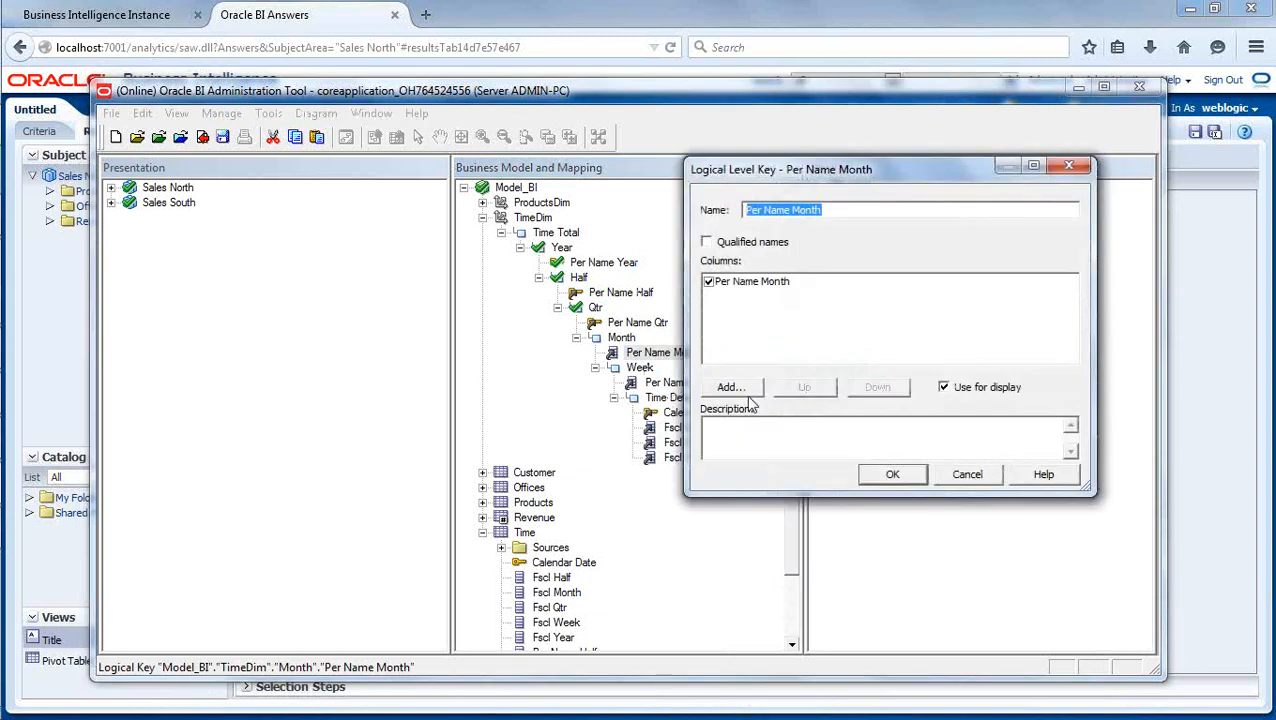
left_click(885, 475)
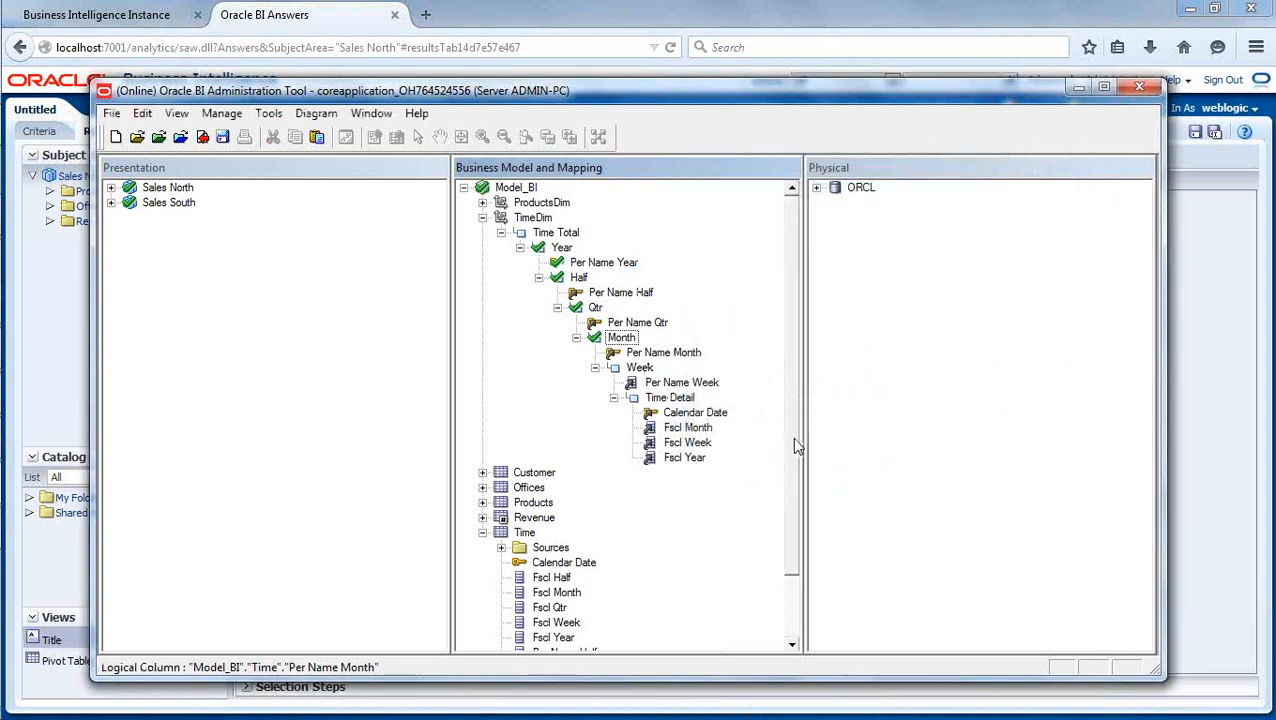
Create a logical level key on Per Name Week for the Week level, keeping the default settings.
right_click(708, 383)
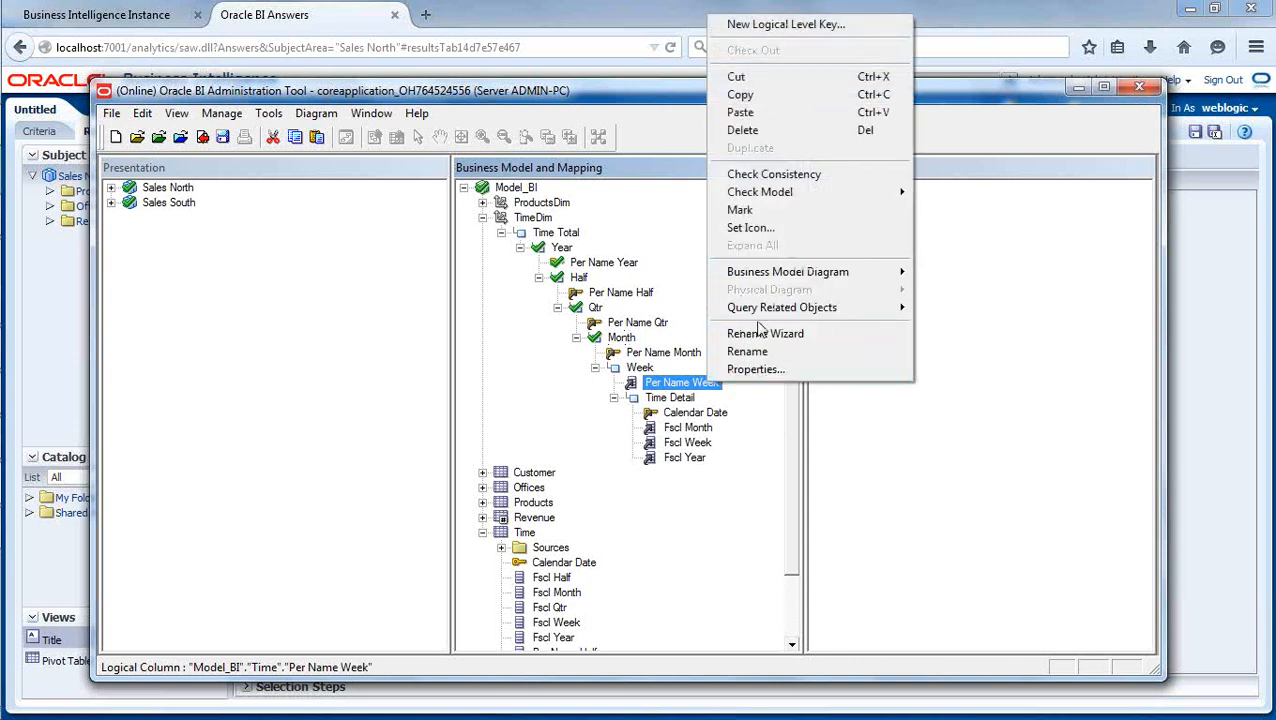
left_click(795, 27)
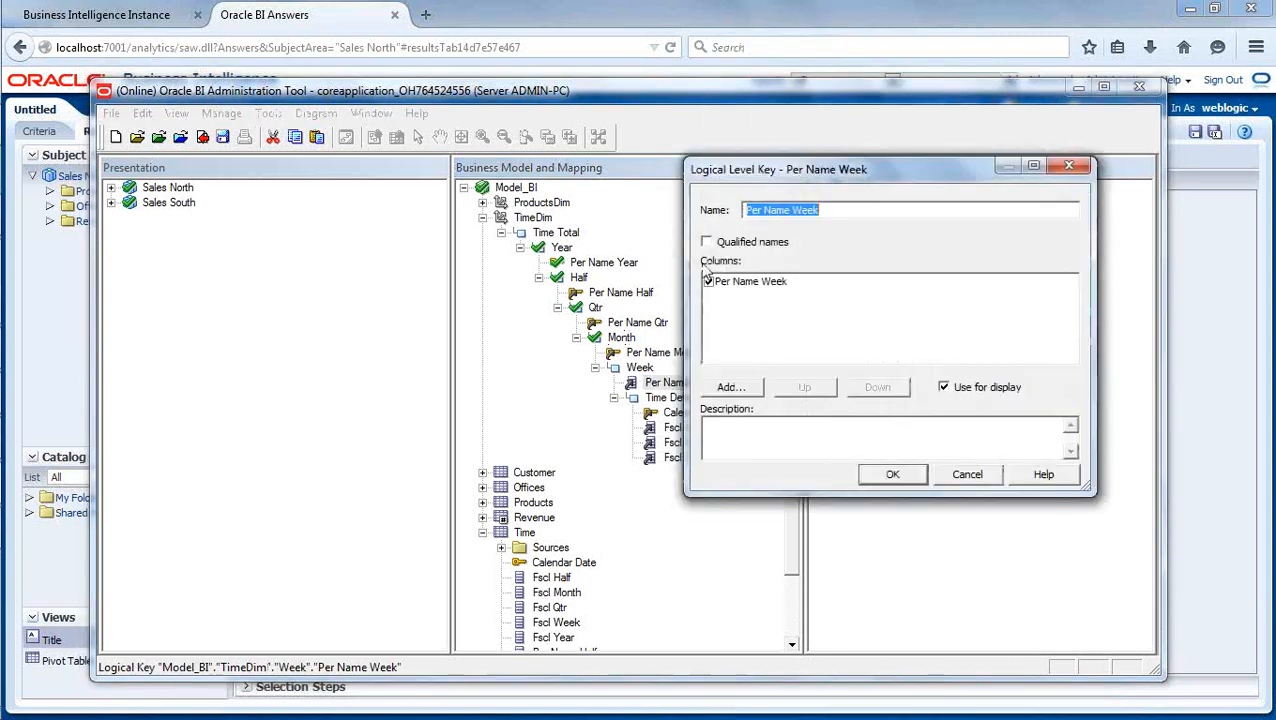
left_click(885, 474)
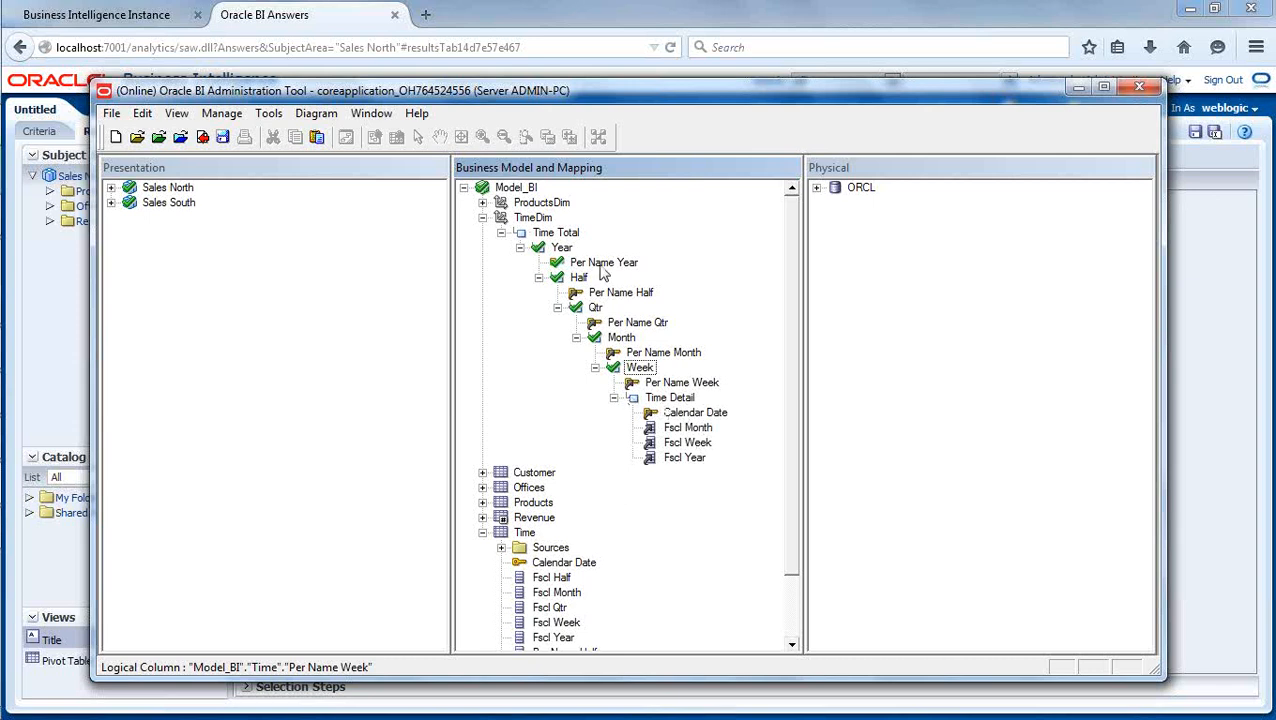
Add the TimeDim dimension to the Time table of the Sales South subject area in the presentation layer.
left_click(111, 190)
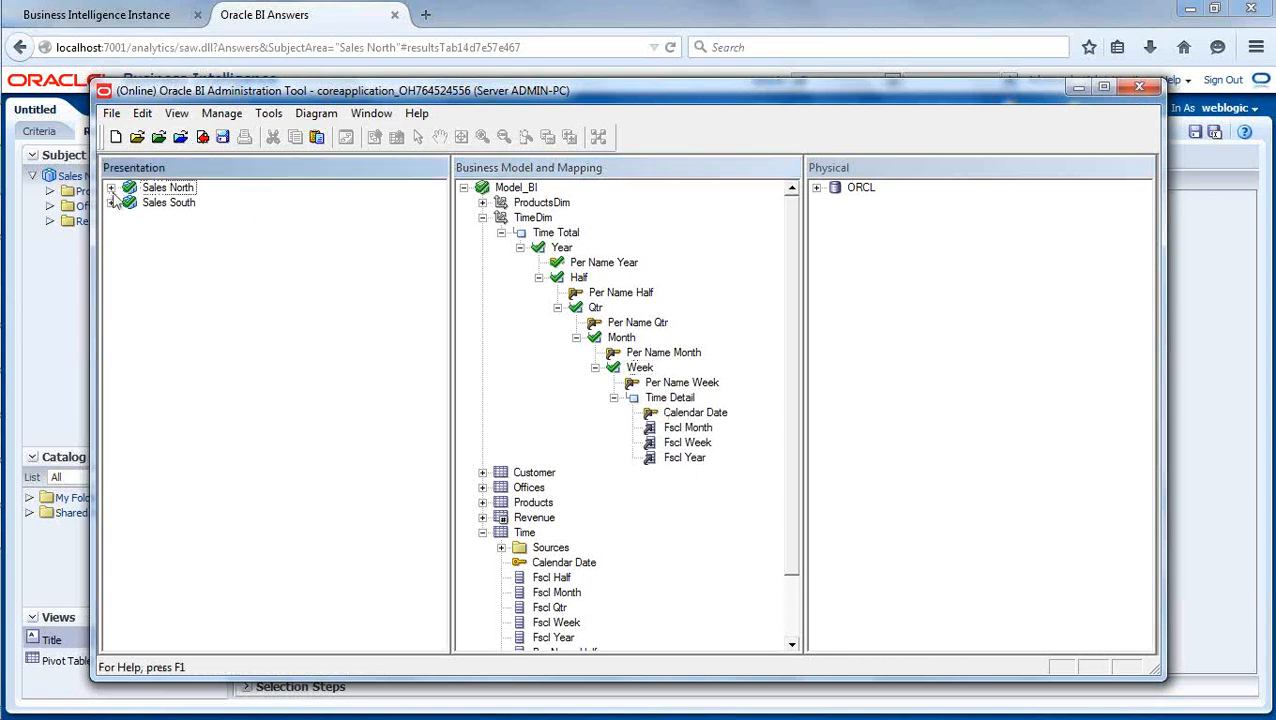
left_click(111, 189)
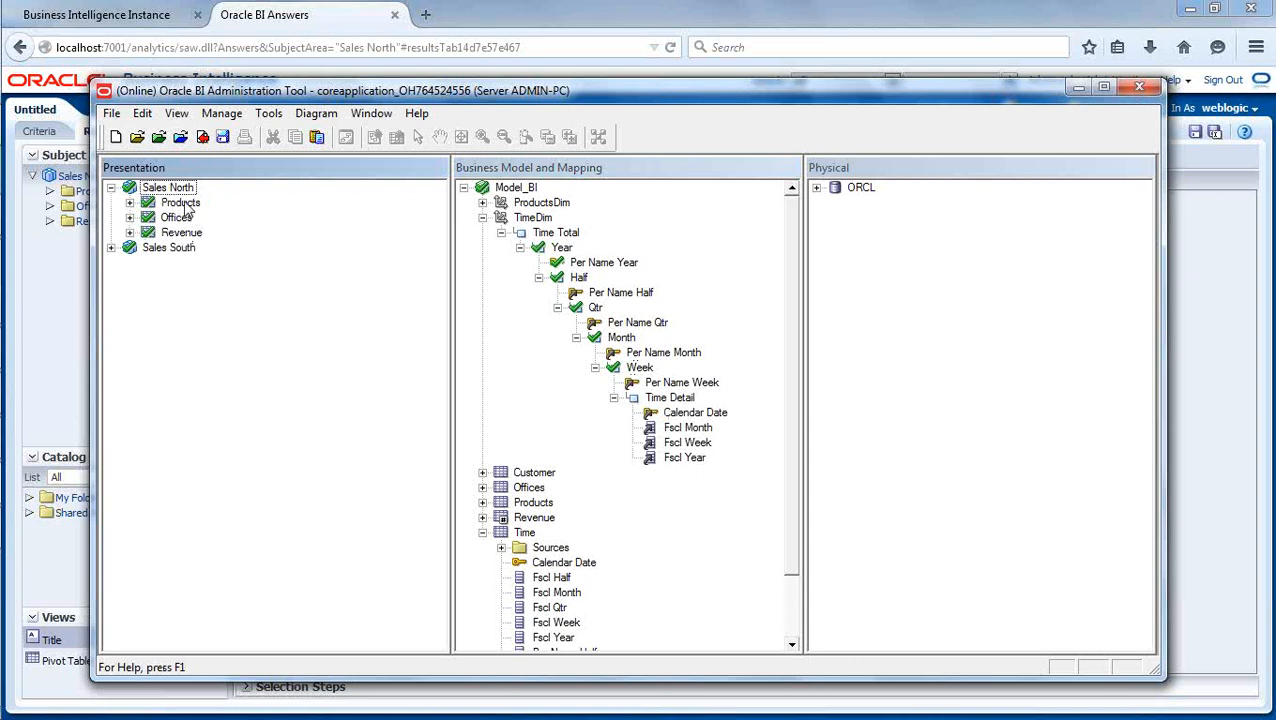
left_click(111, 249)
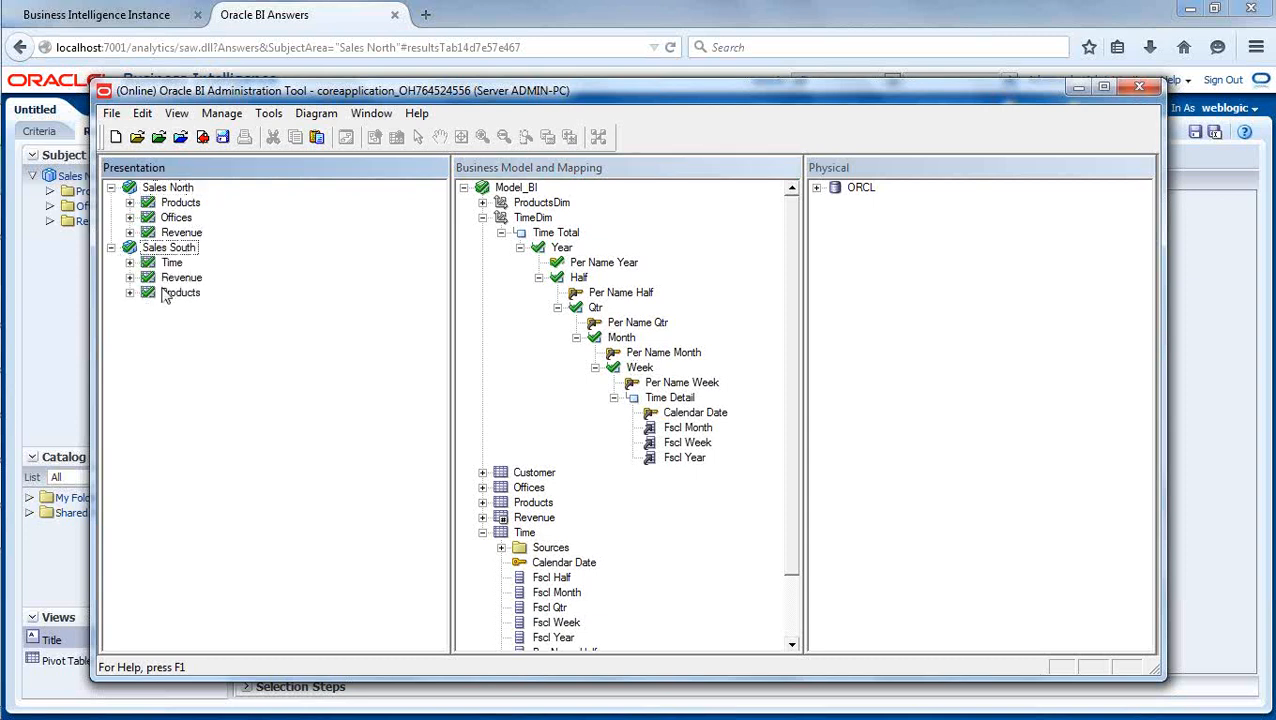
left_click_drag(533, 218, 172, 266)
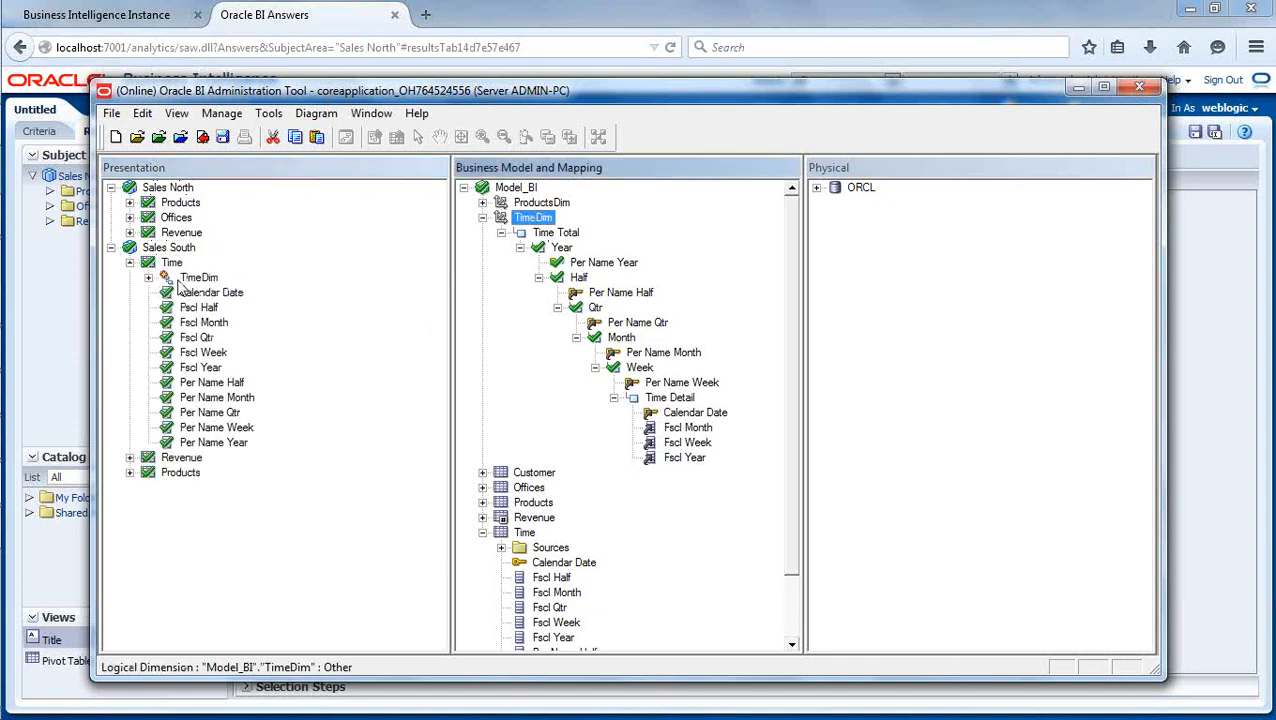
left_click(362, 350)
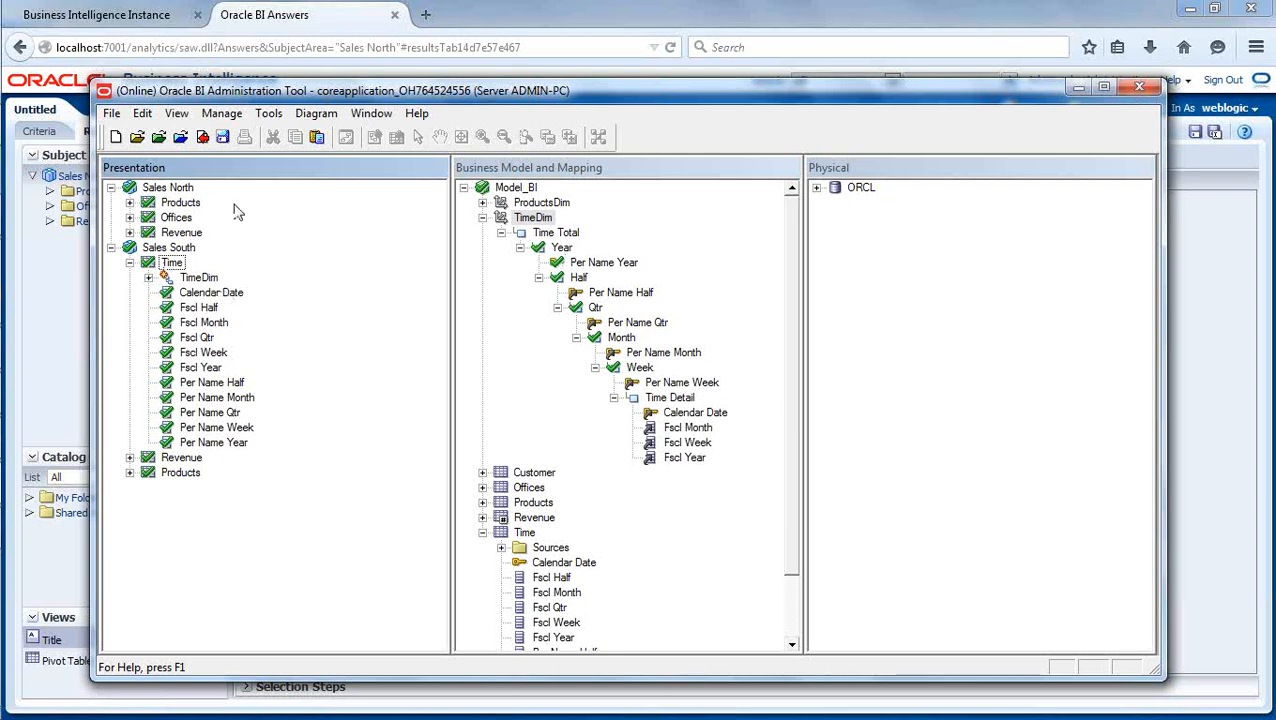
Check in the repository changes with a global consistency check, close its results and save the repository.
left_click(200, 138)
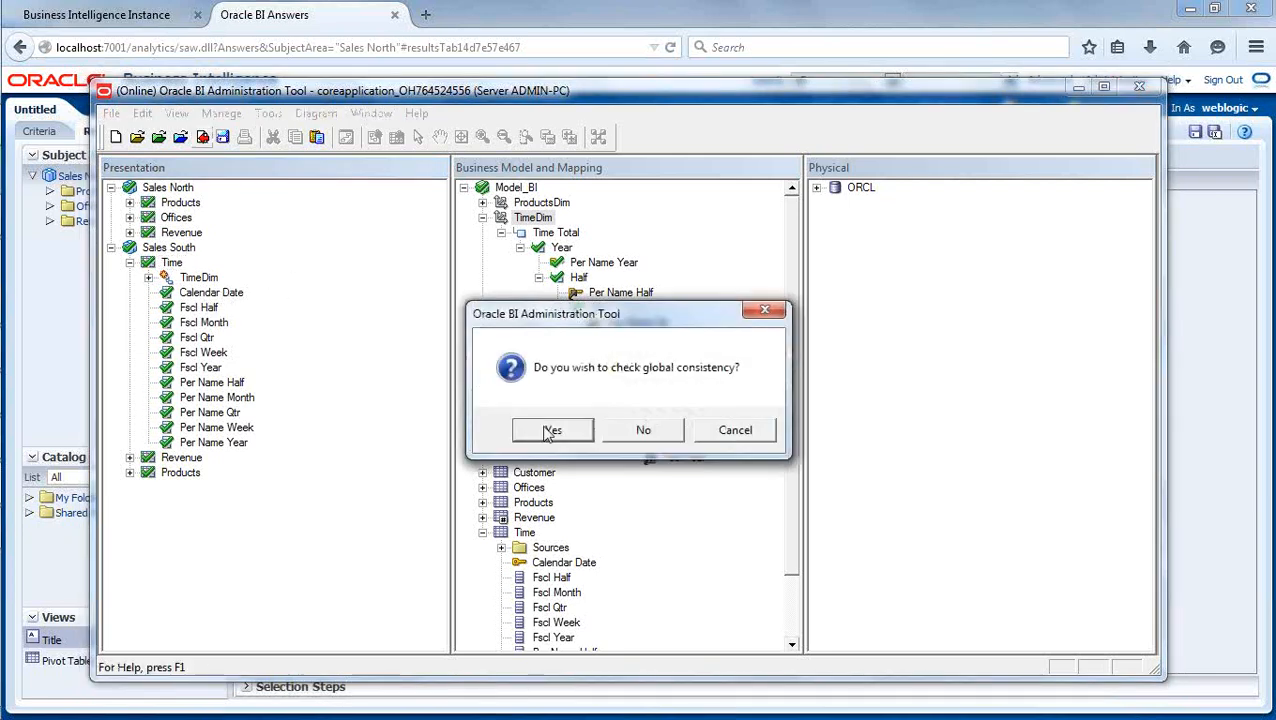
left_click(552, 431)
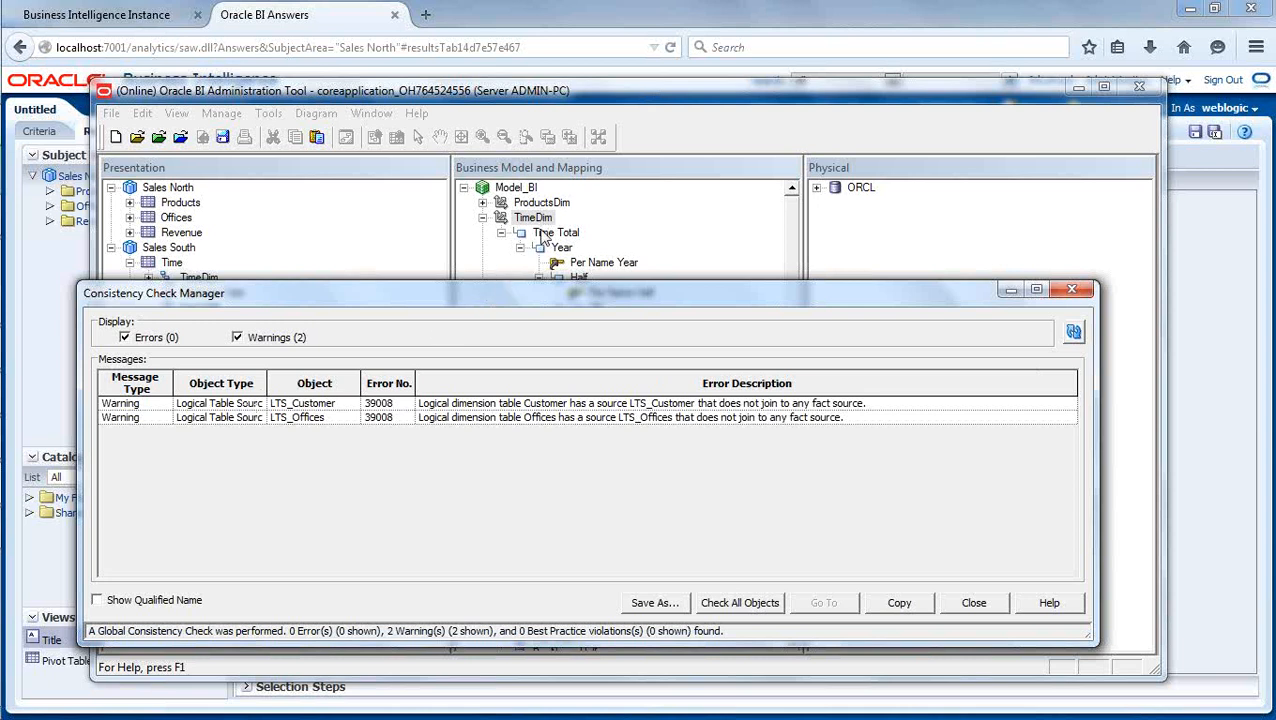
left_click(969, 616)
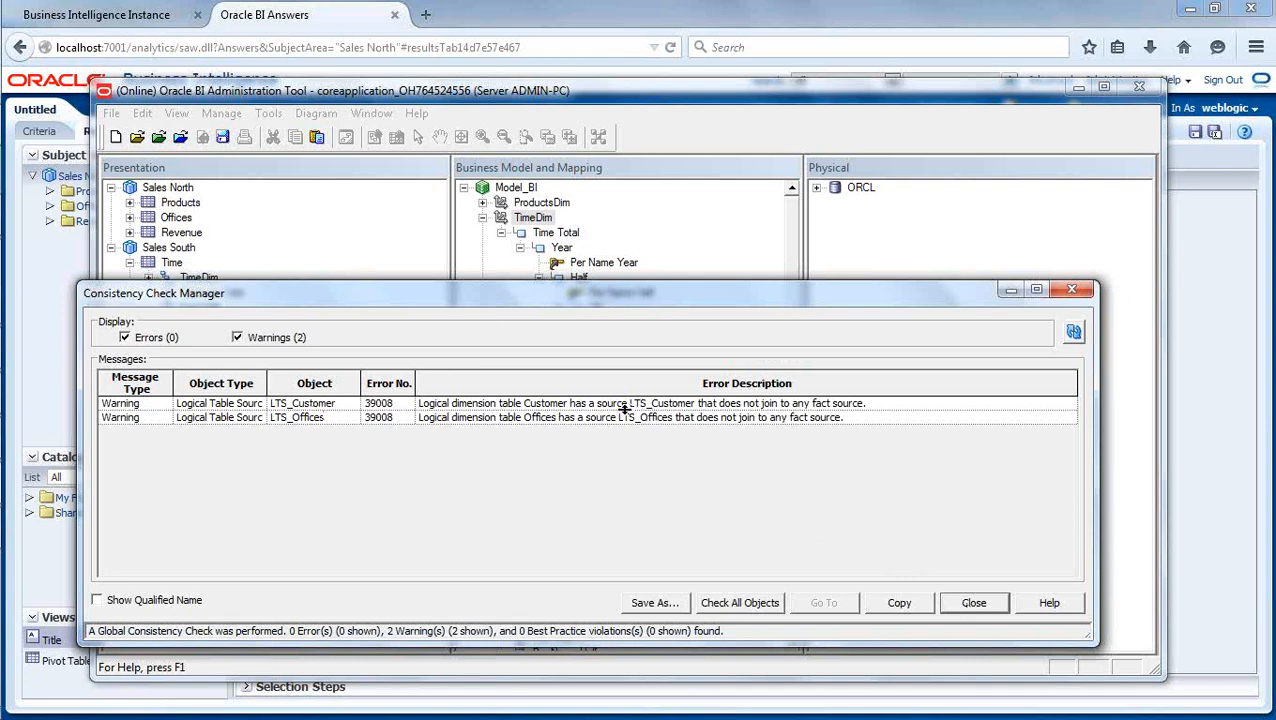
left_click(975, 612)
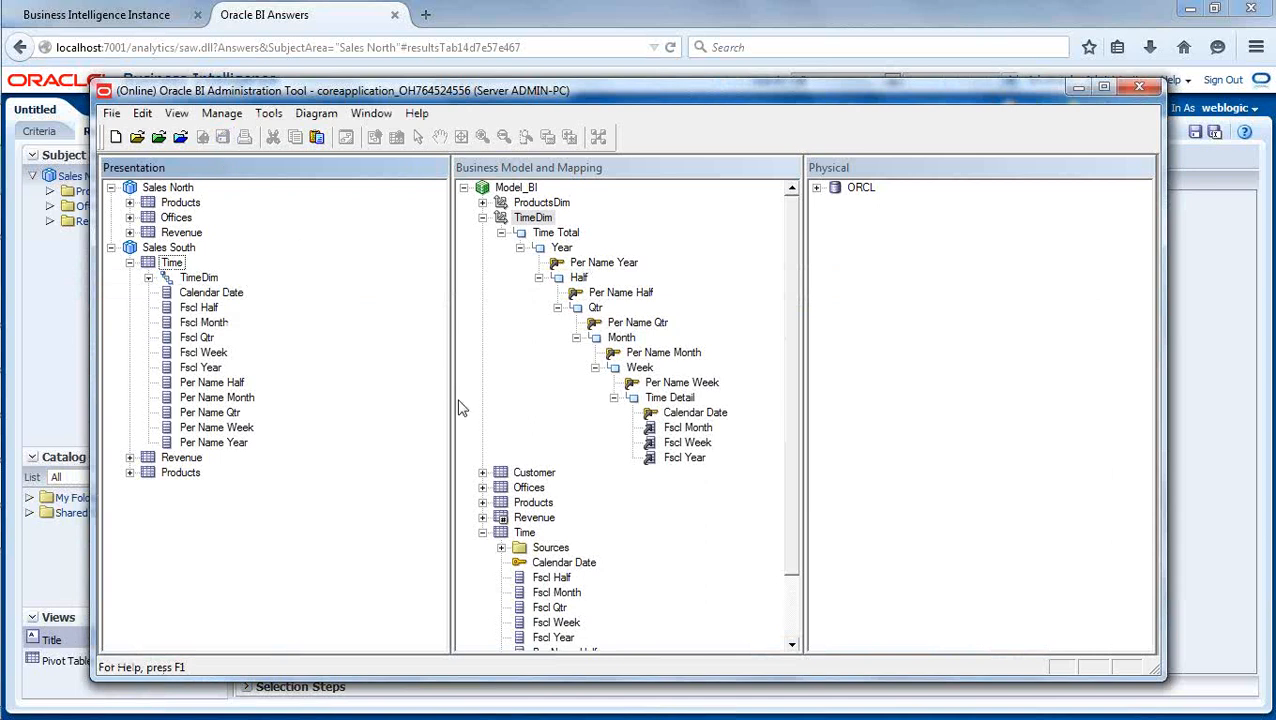
Switch to Oracle BI Answers in the browser and refresh the subject area metadata from the analysis criteria.
left_click(323, 17)
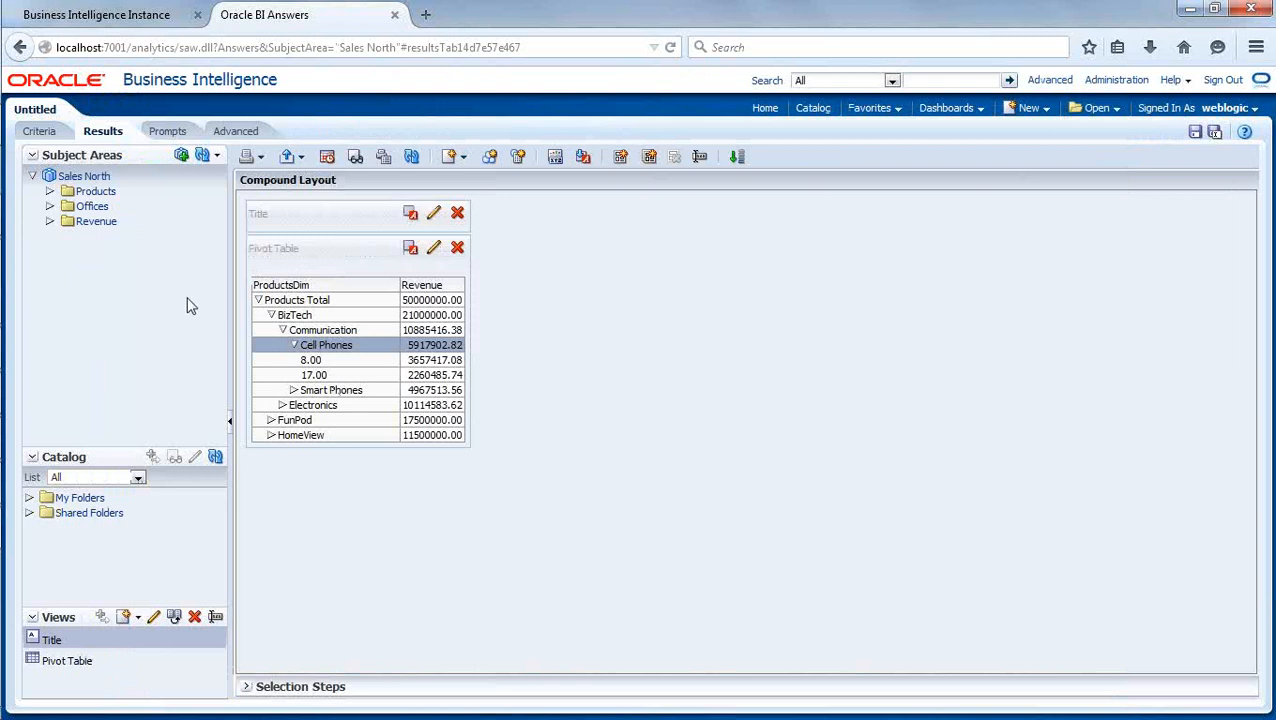
left_click(60, 136)
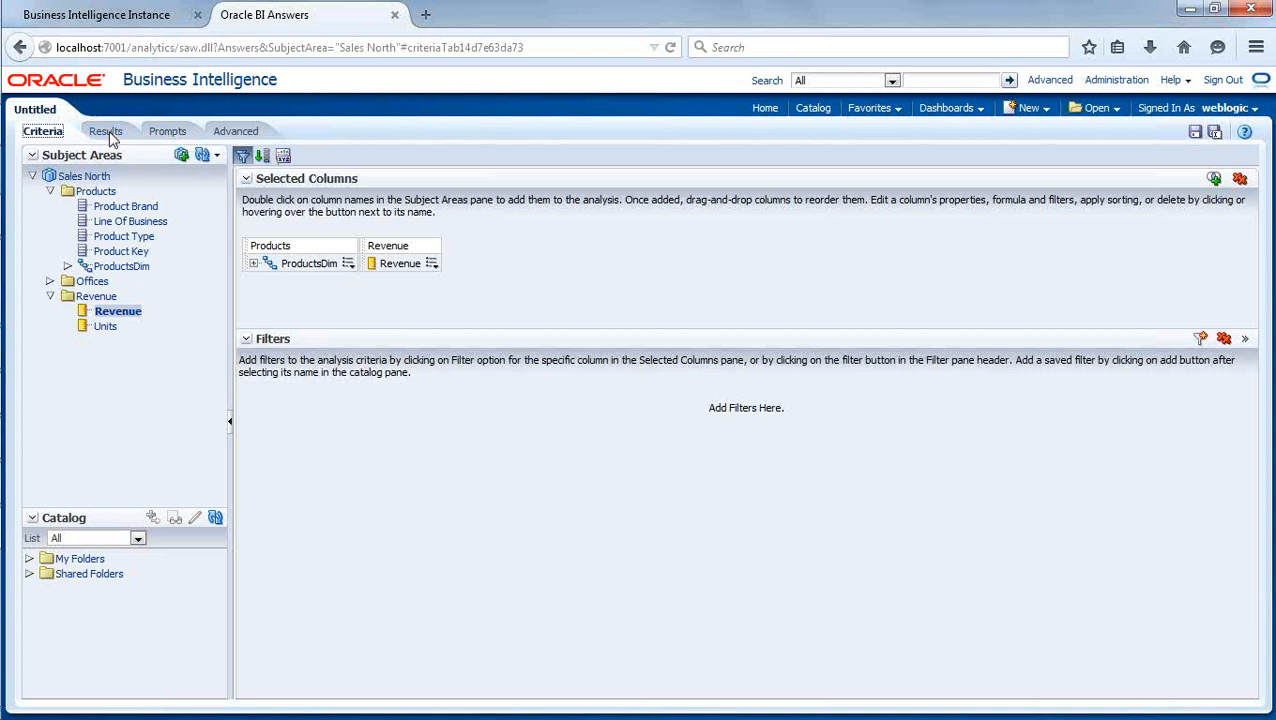
left_click(129, 19)
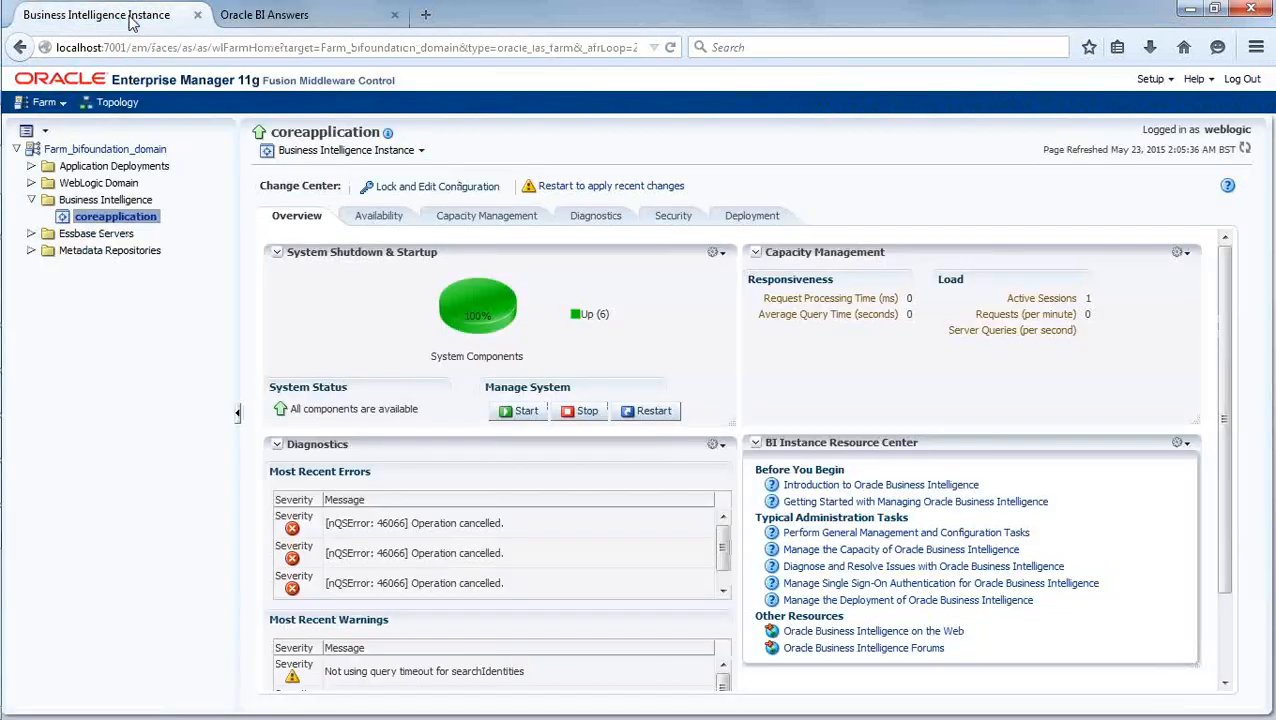
left_click(258, 22)
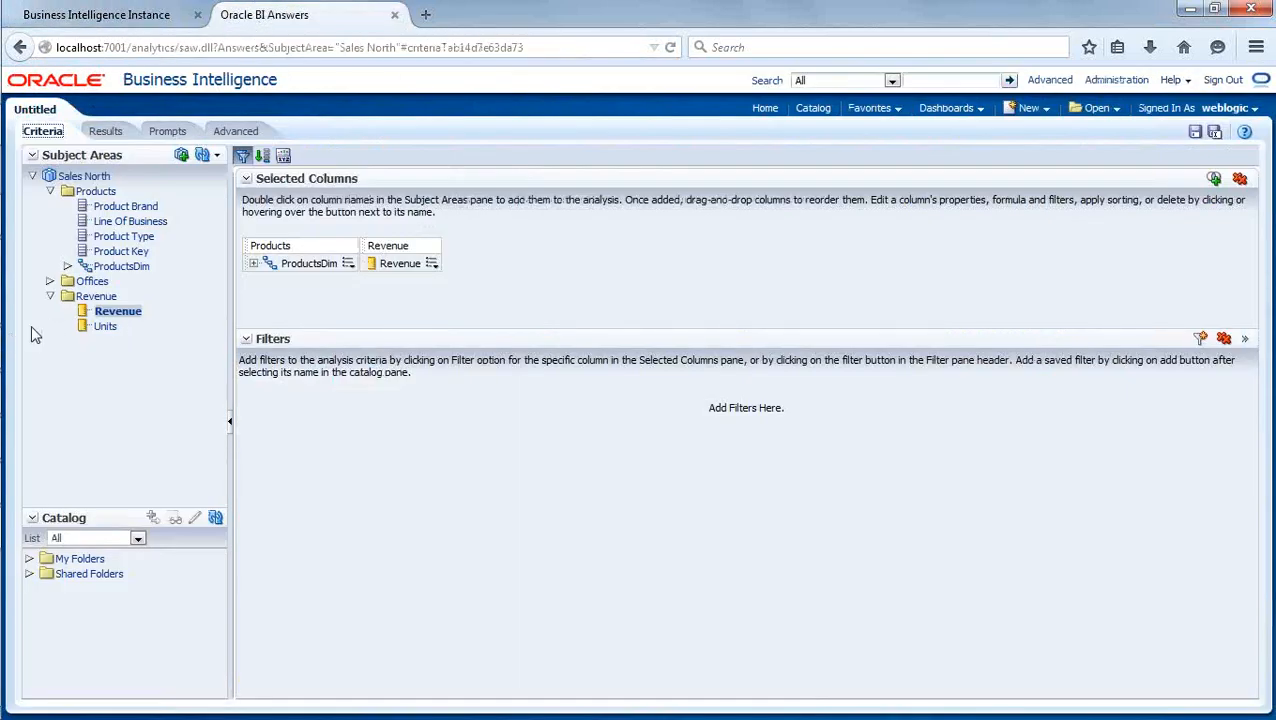
left_click(216, 156)
left_click(228, 198)
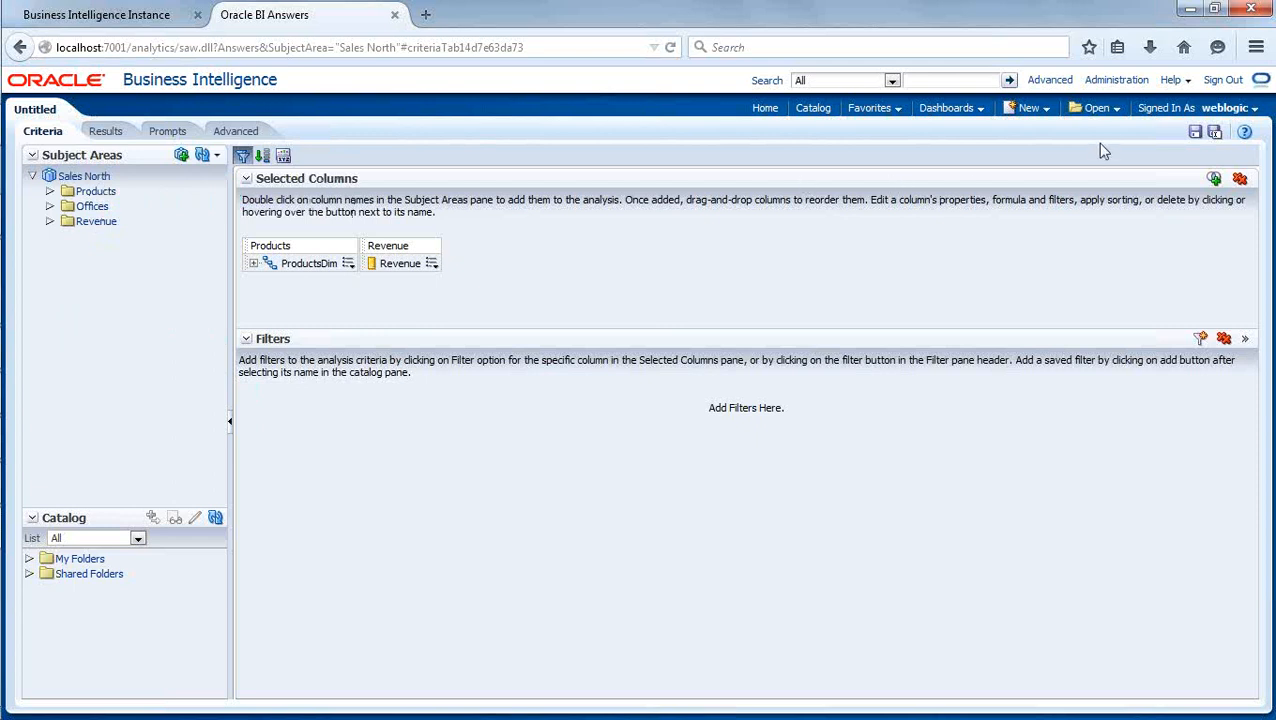
Create a new analysis on the Sales South subject area, checking that area's tables in the Oracle BI Administration Tool.
left_click(1032, 108)
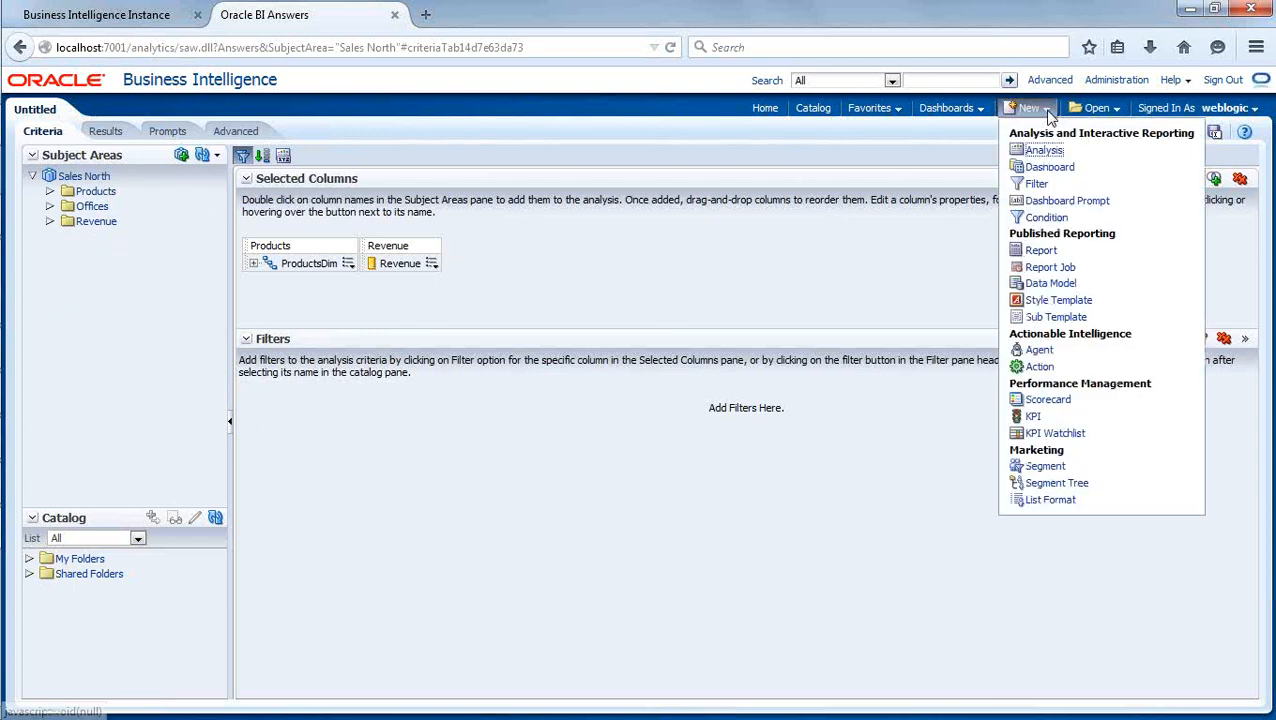
left_click(1034, 162)
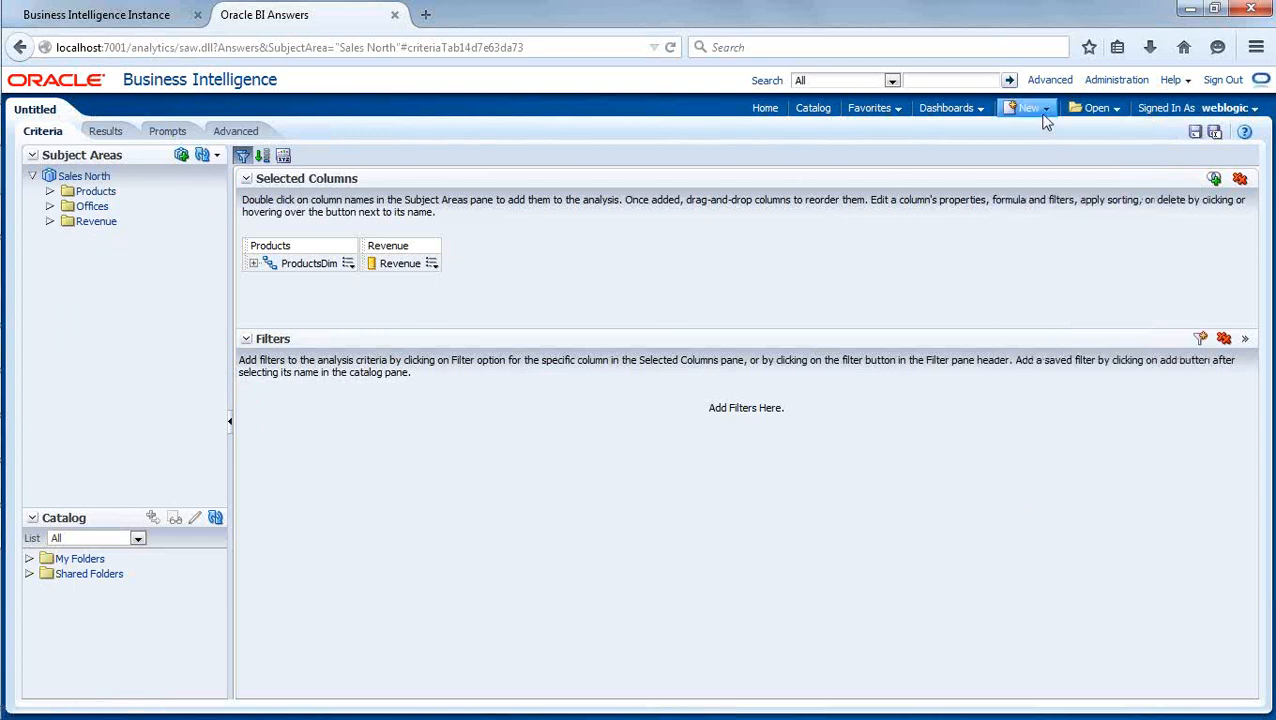
left_click(1044, 116)
left_click(1038, 150)
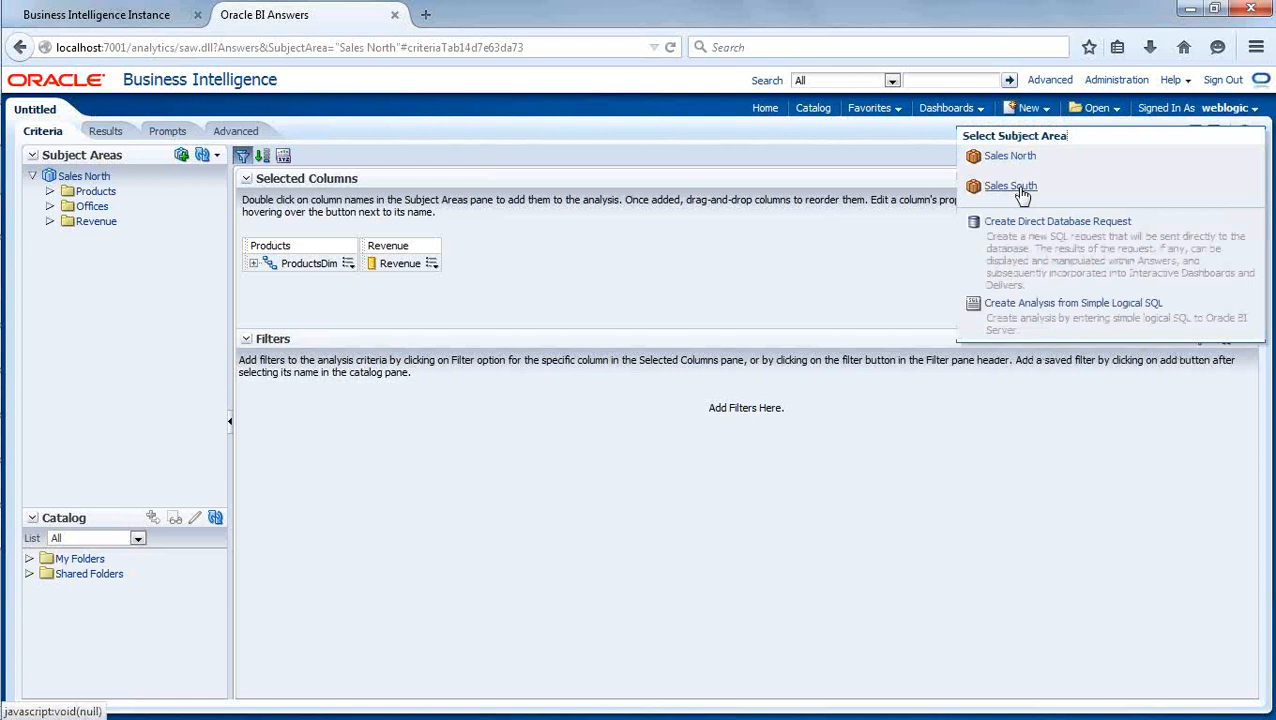
left_click(1020, 188)
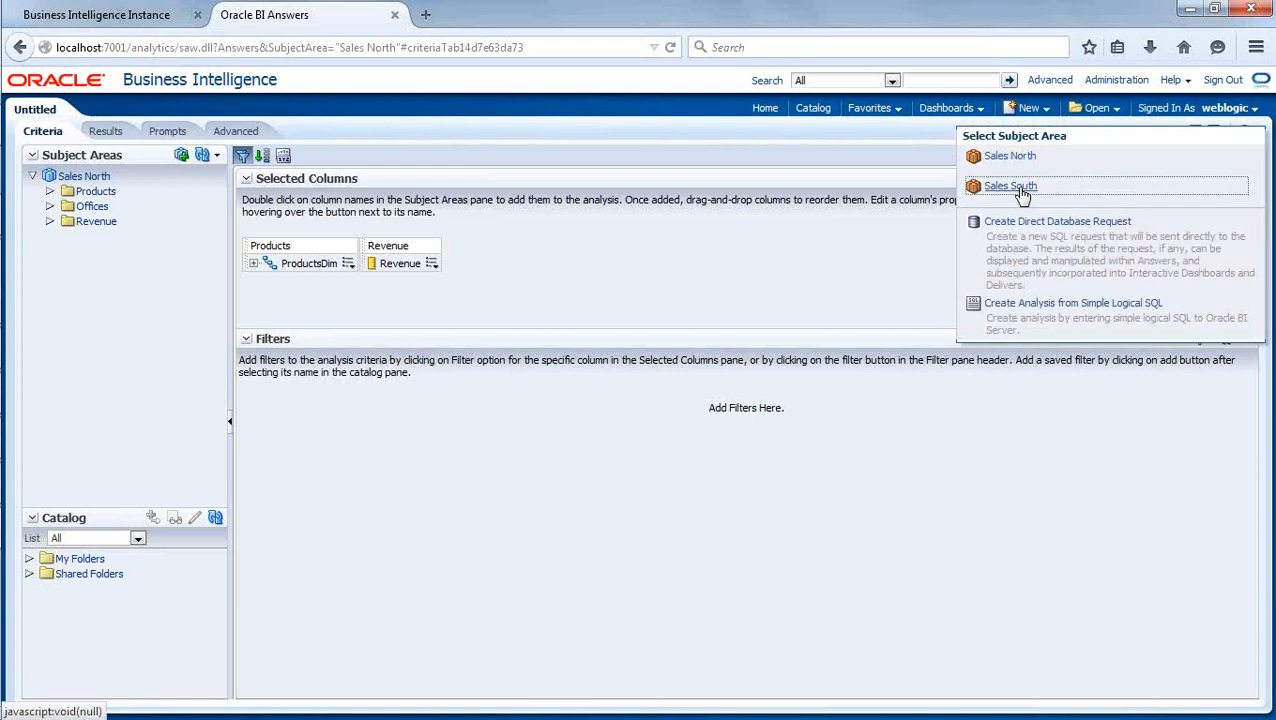
mouse_move(4, 512)
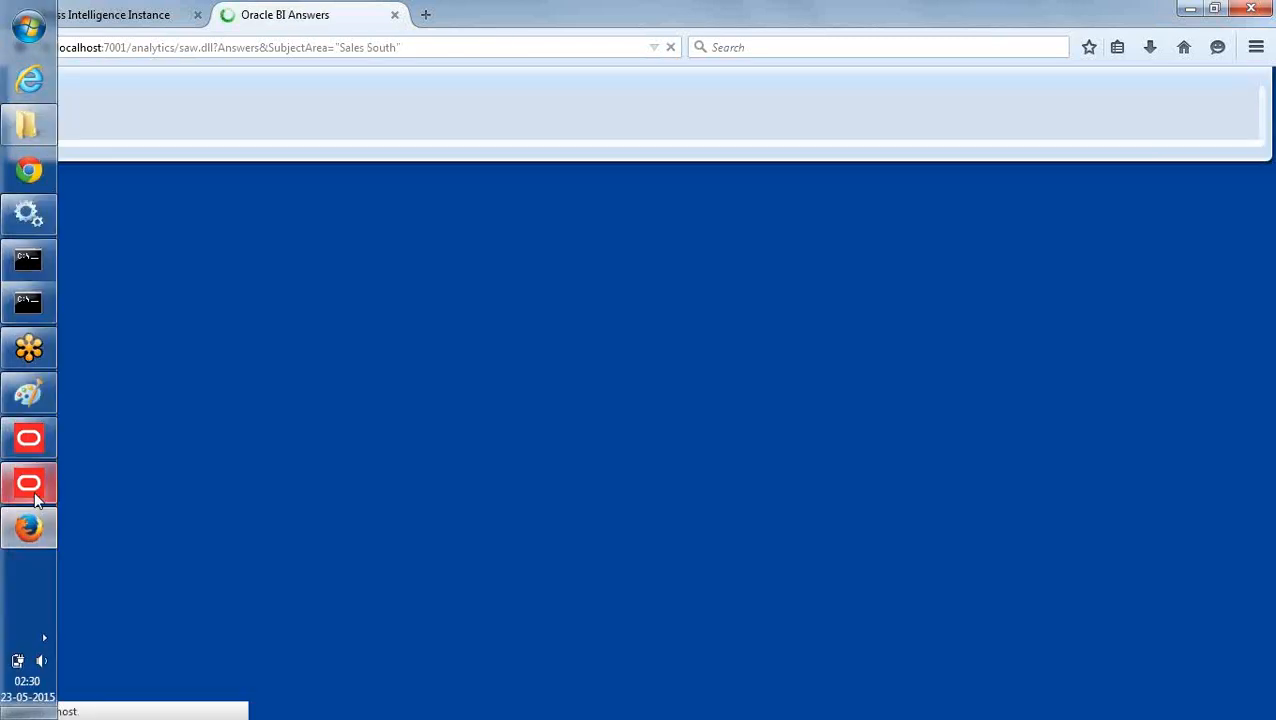
left_click(30, 487)
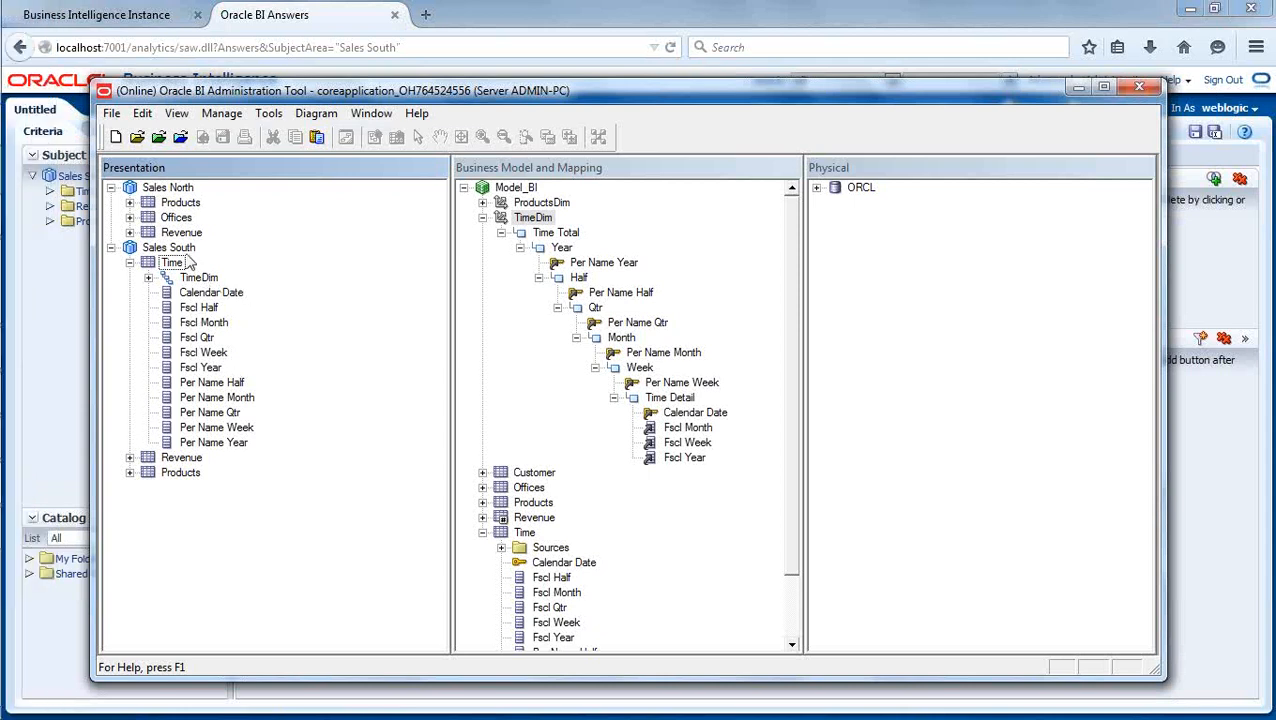
left_click(1078, 88)
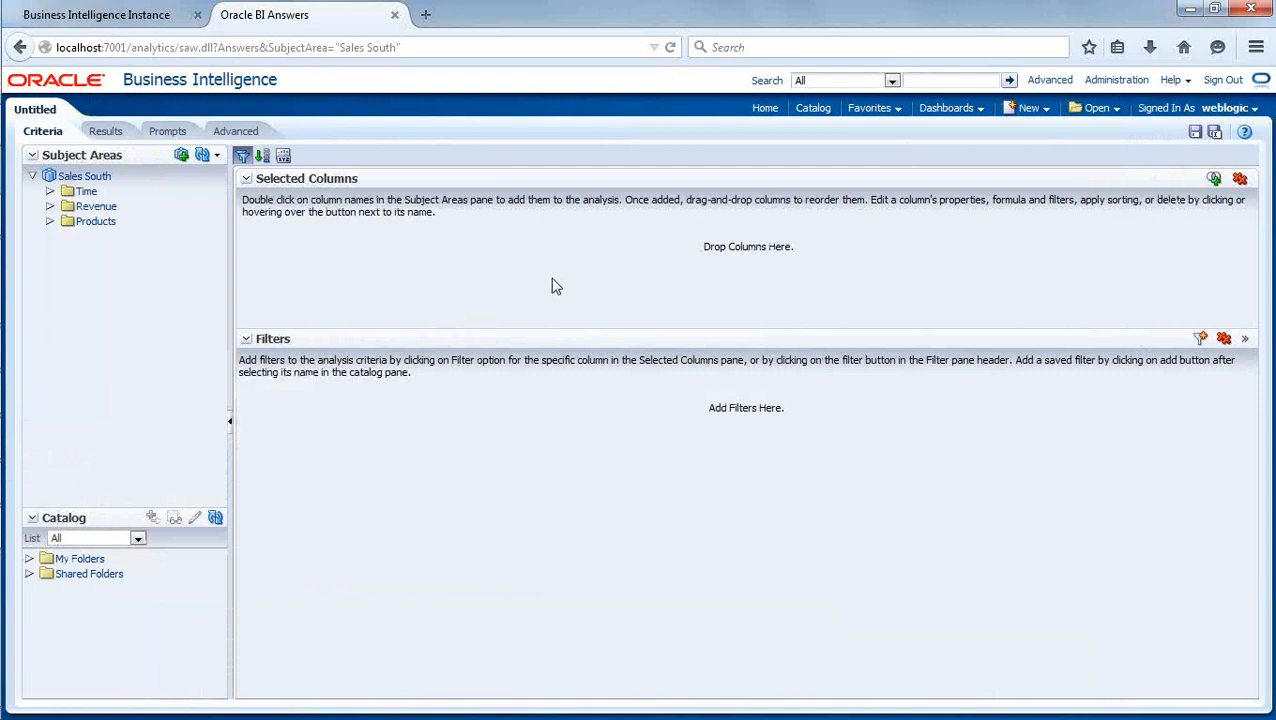
Add TimeDim from Time and Revenue from Revenue to the analysis columns, and show the results.
left_click(50, 191)
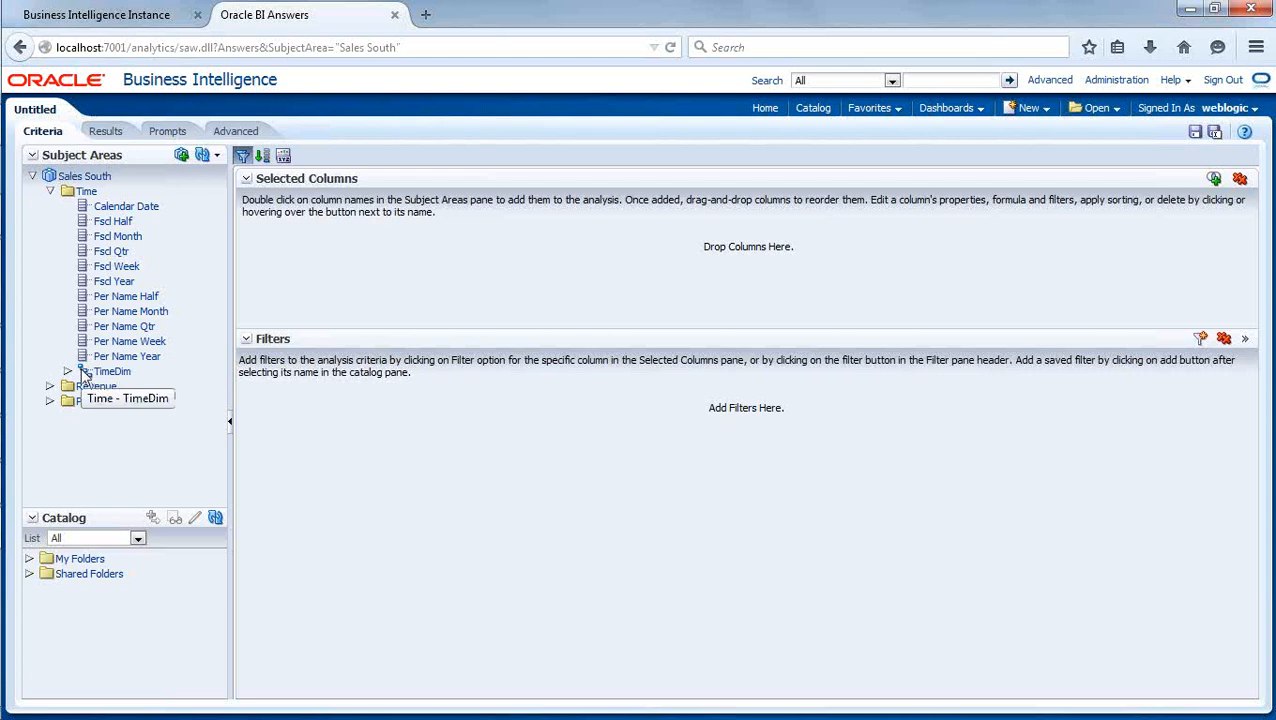
left_click_drag(86, 376, 384, 270)
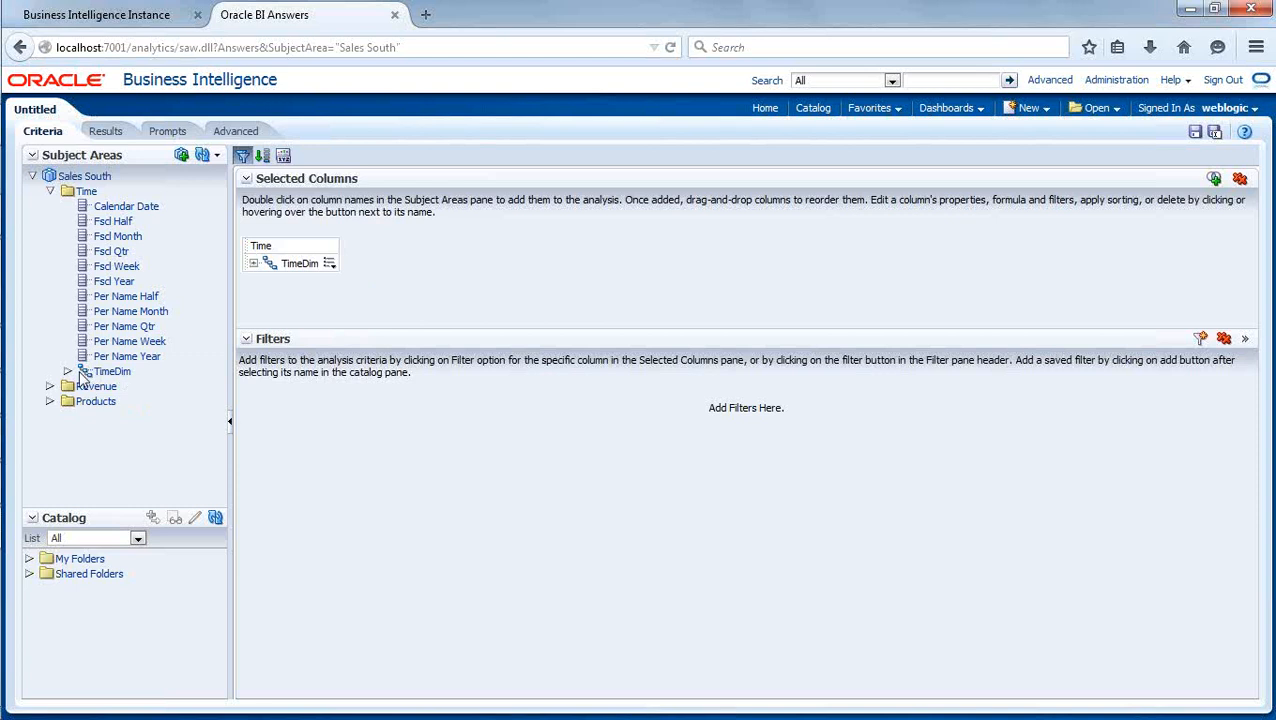
left_click(49, 388)
left_click_drag(108, 402, 380, 288)
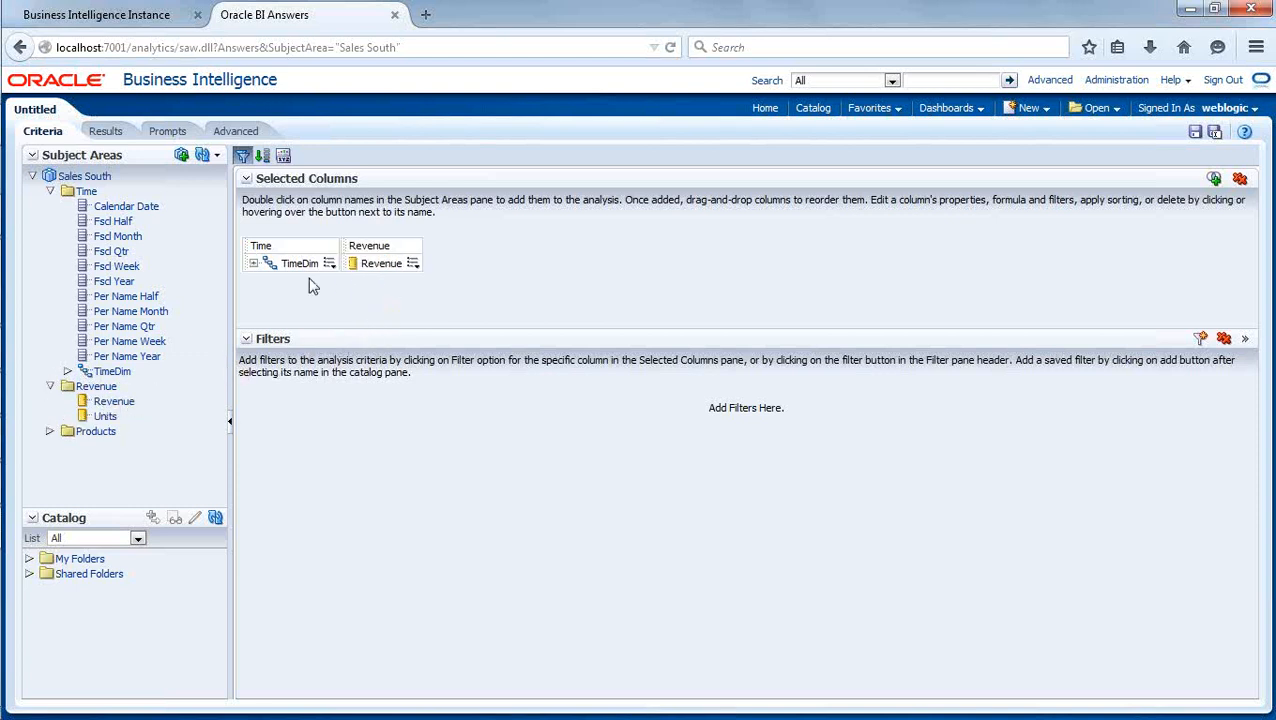
left_click(105, 133)
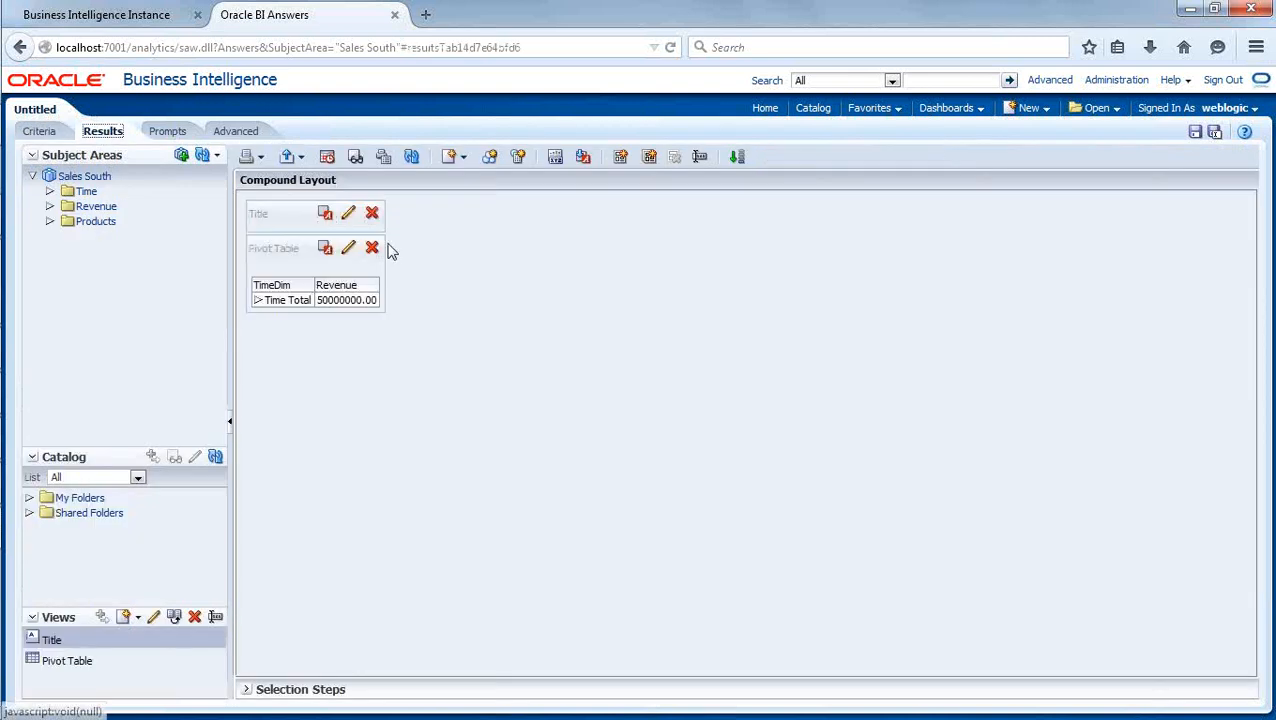
Drill the pivot table from Time Total through 2010, 2010 HY1, 2010 Q1 and 2010 / 01 to the weeks, widening the TimeDim column.
left_click(257, 301)
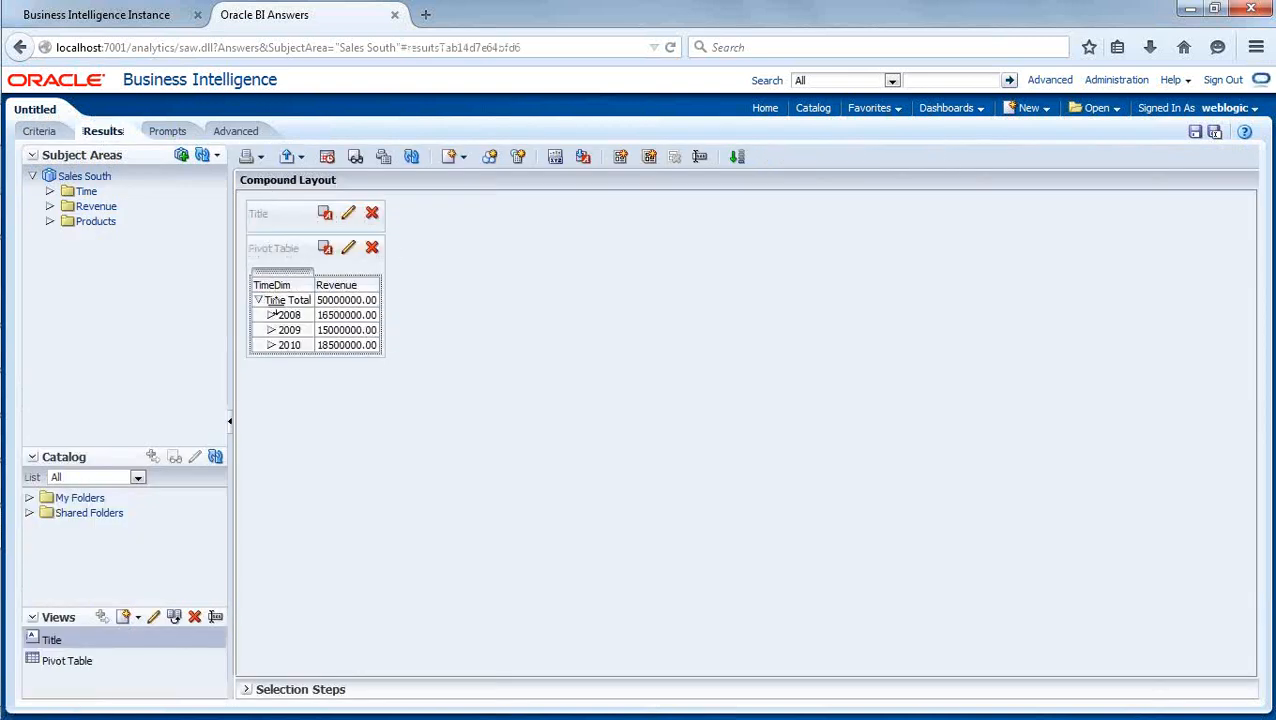
left_click(271, 345)
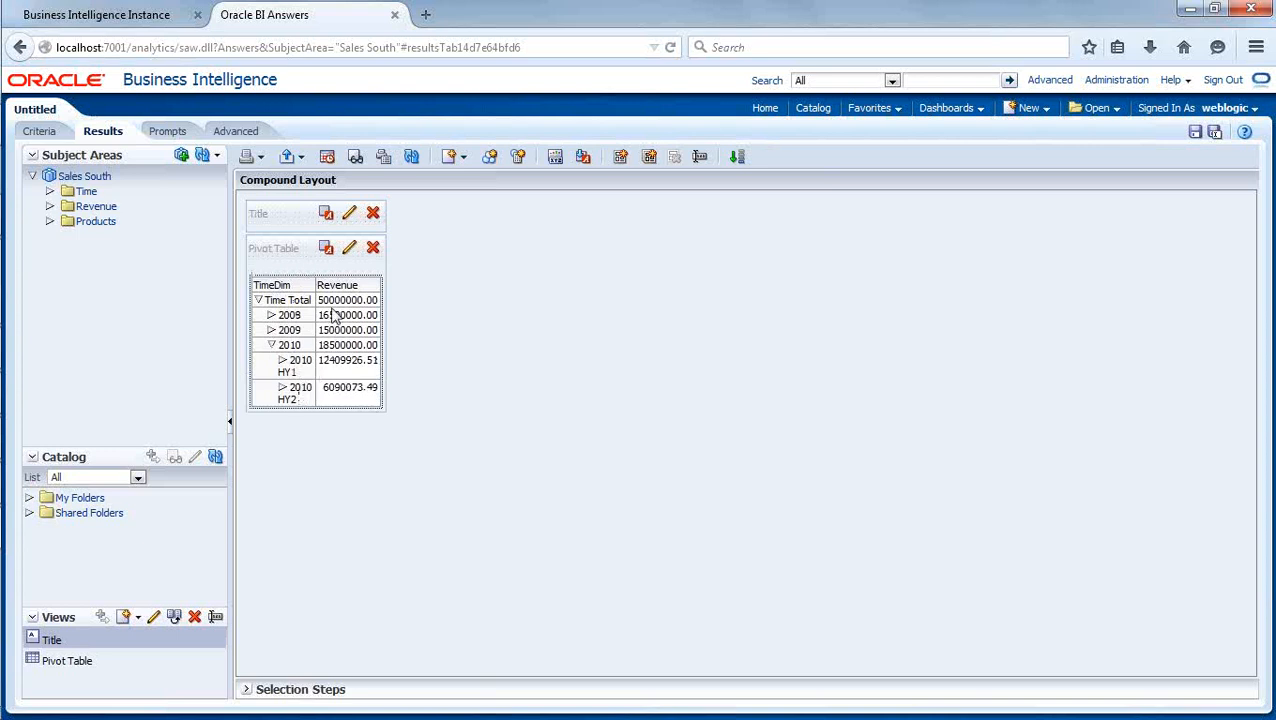
left_click_drag(341, 283, 342, 284)
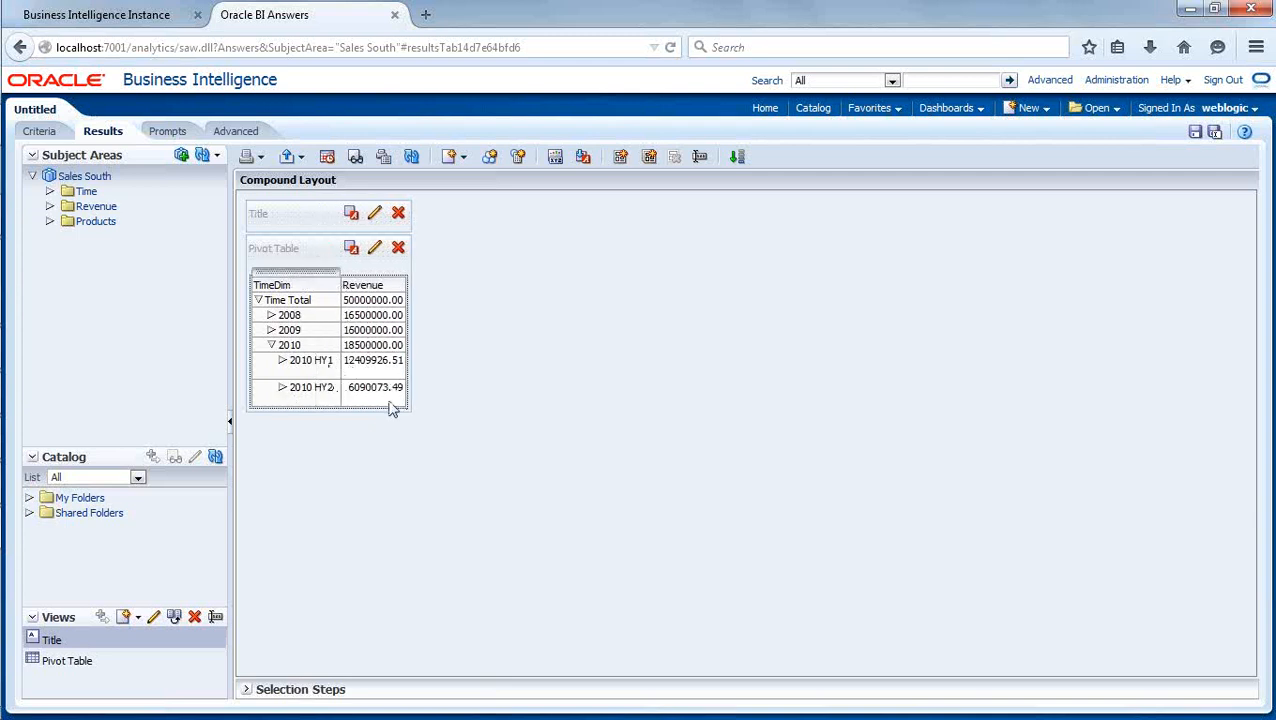
left_click(283, 361)
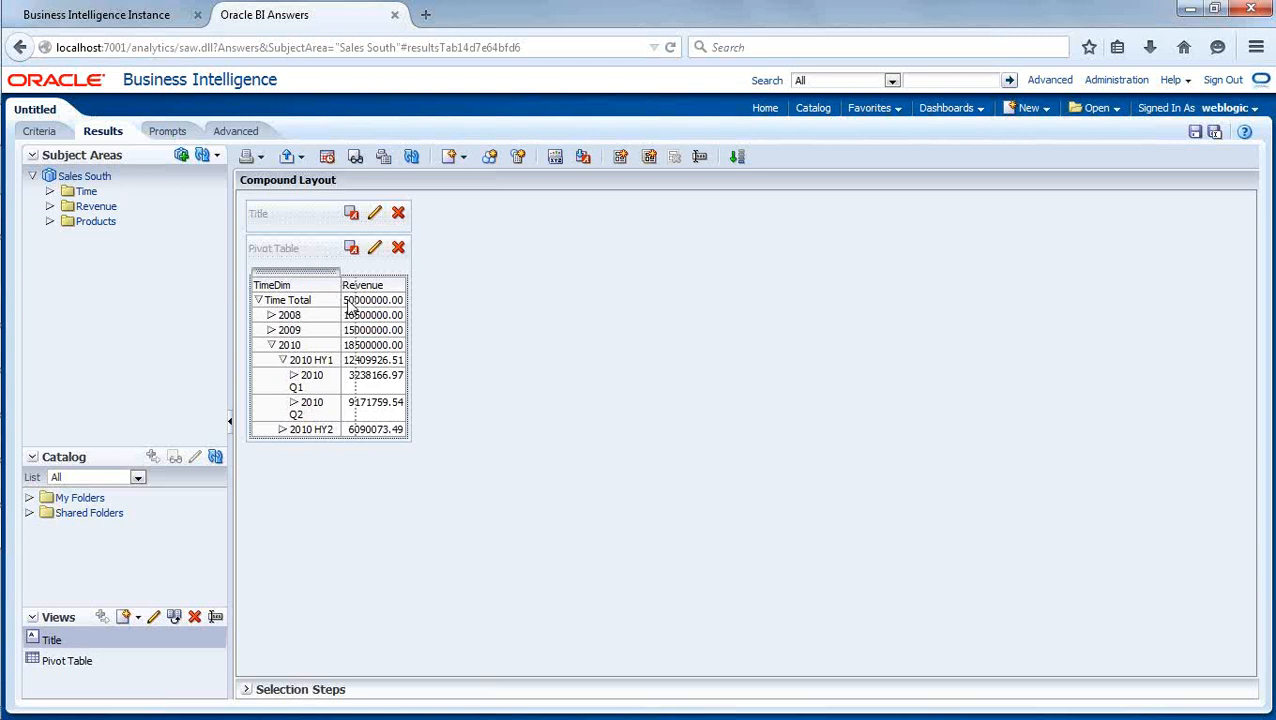
left_click_drag(343, 300, 350, 301)
left_click(294, 375)
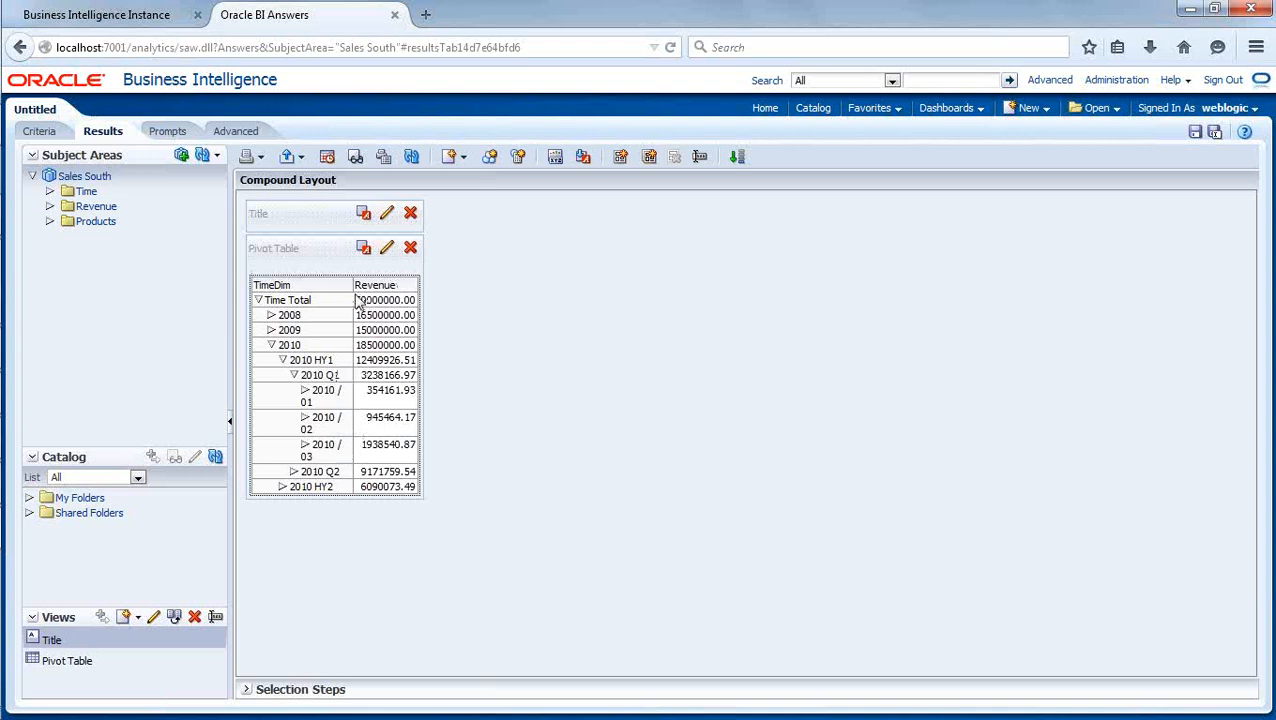
left_click_drag(348, 299, 399, 299)
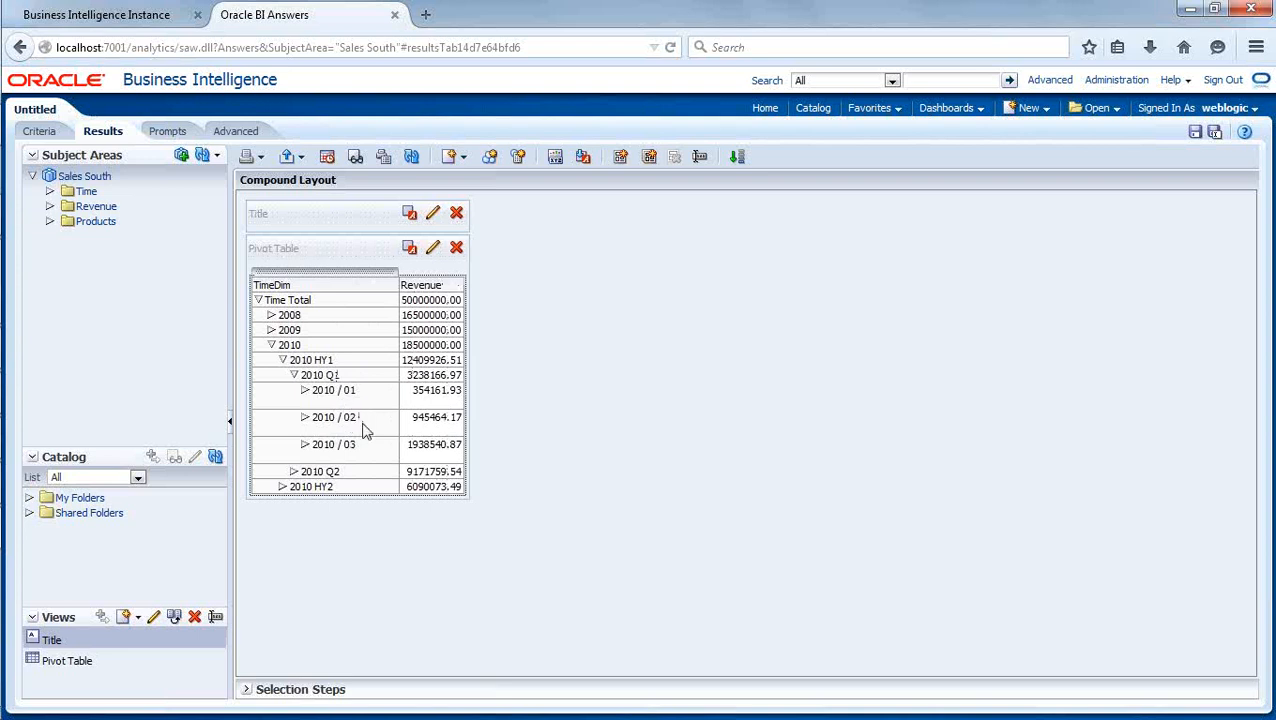
left_click(306, 392)
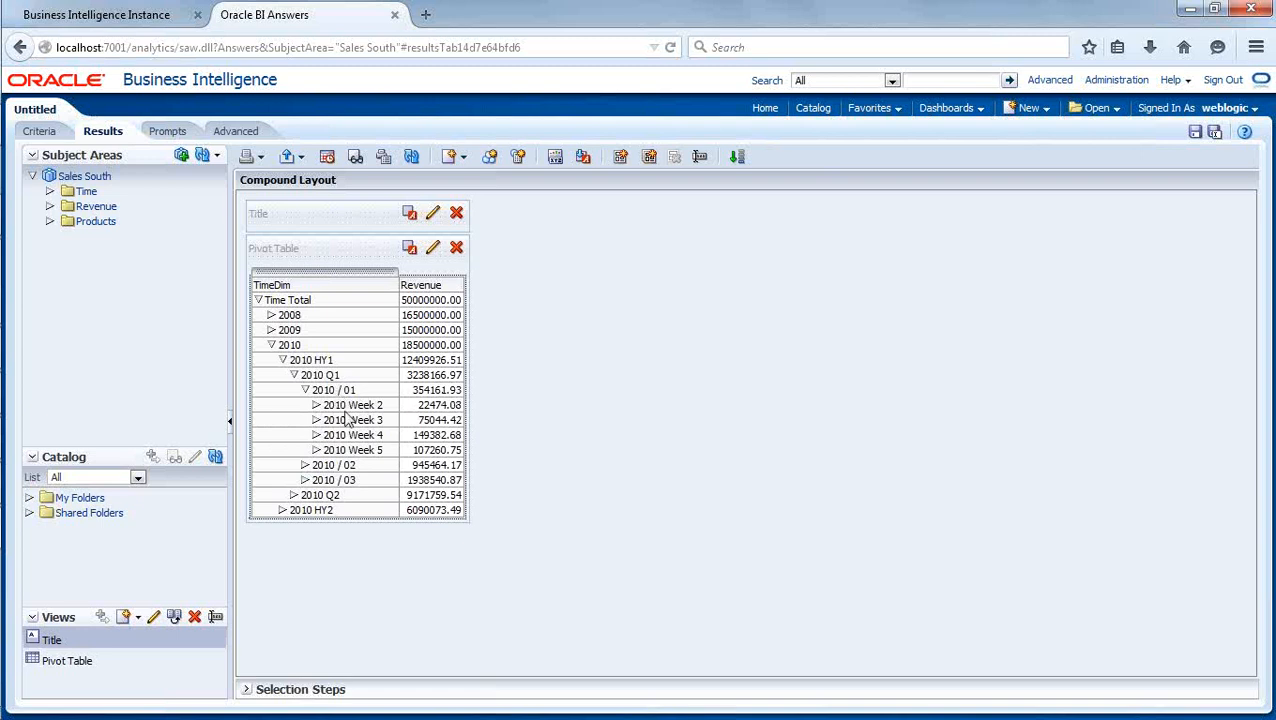
Drill 2010 Week 2 down to its calendar dates in the pivot table, and collapse the 2010 branch.
left_click(316, 406)
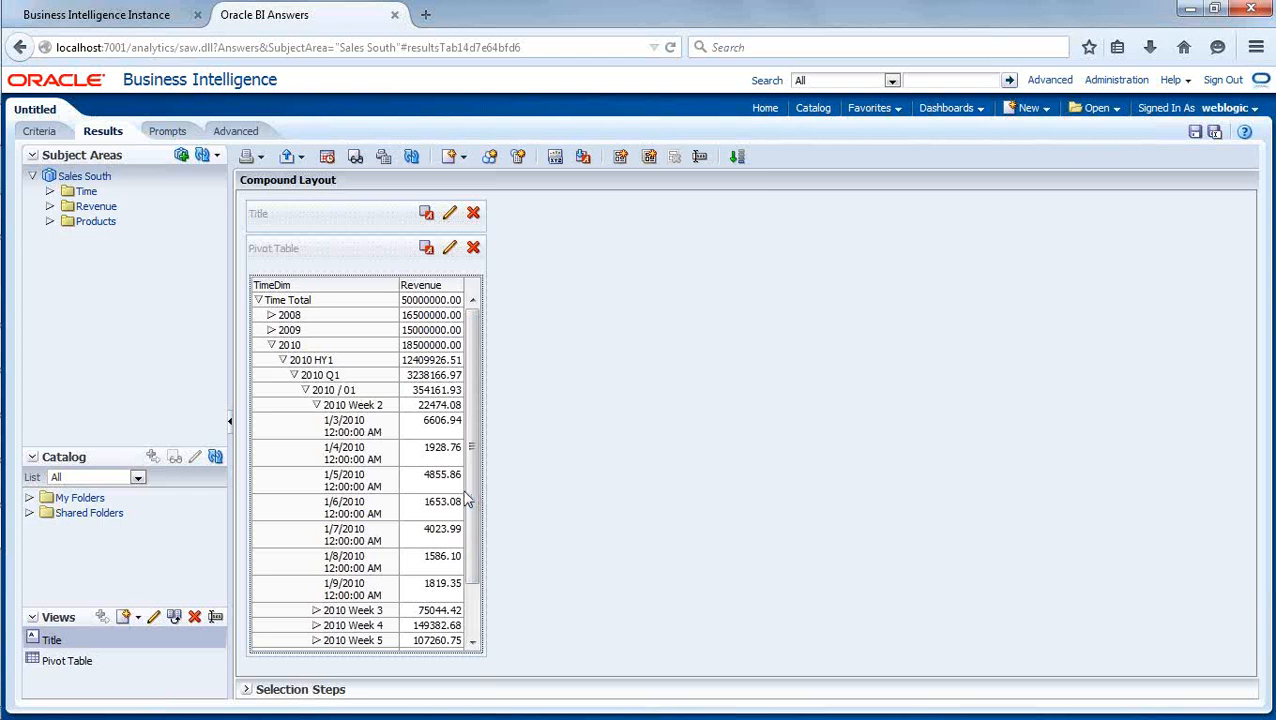
left_click(271, 346)
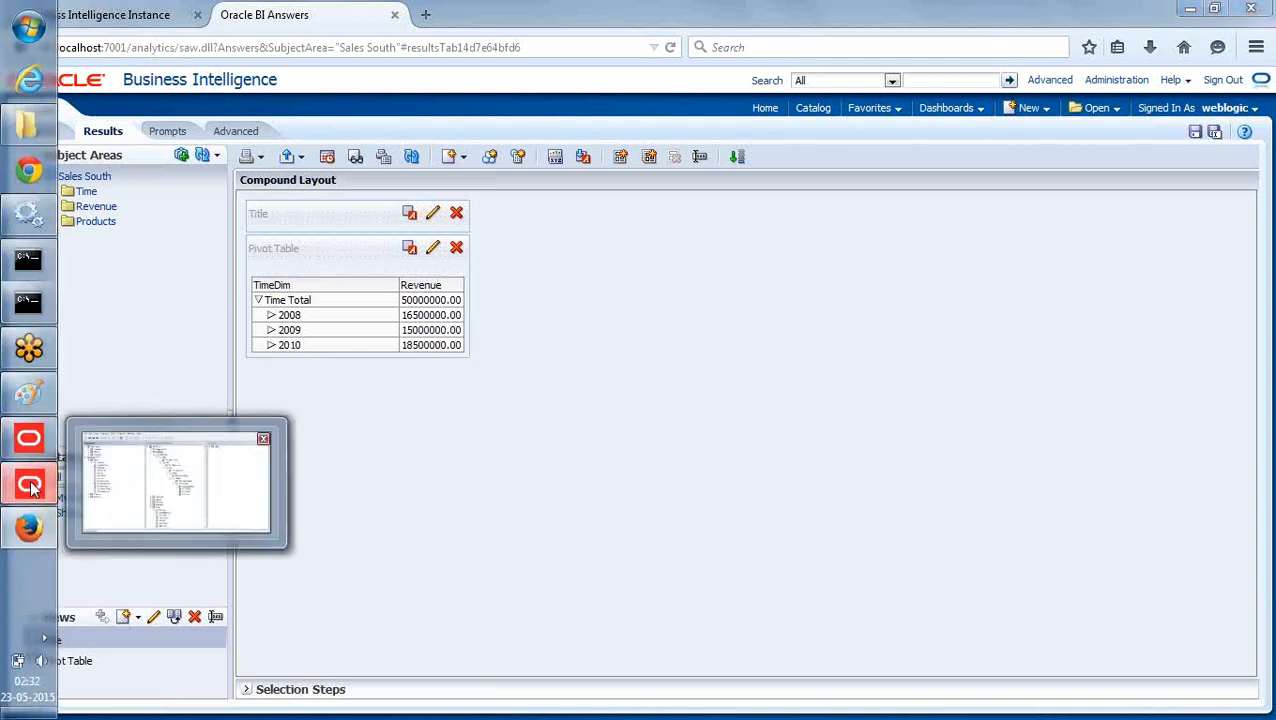
Switch to the Oracle BI Administration Tool and collapse the TimeDim dimension and the Time logical table in the Model_BI business model.
left_click(30, 485)
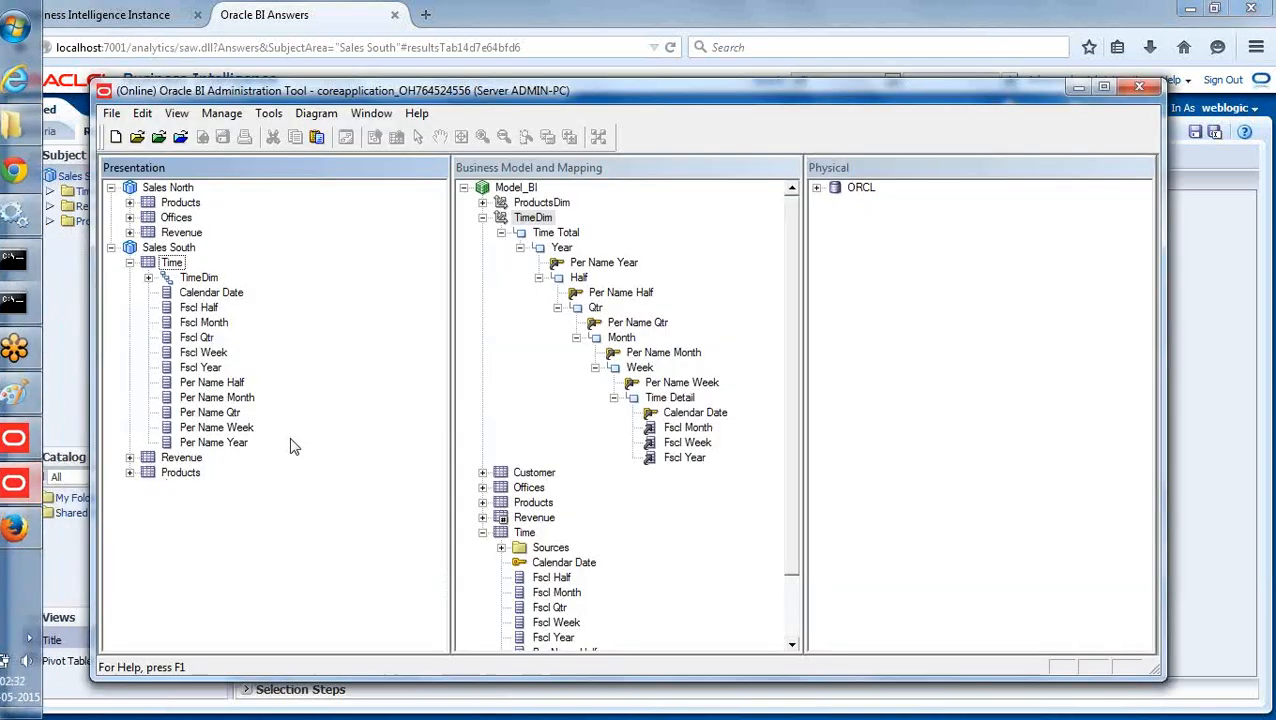
left_click(501, 232)
left_click(483, 217)
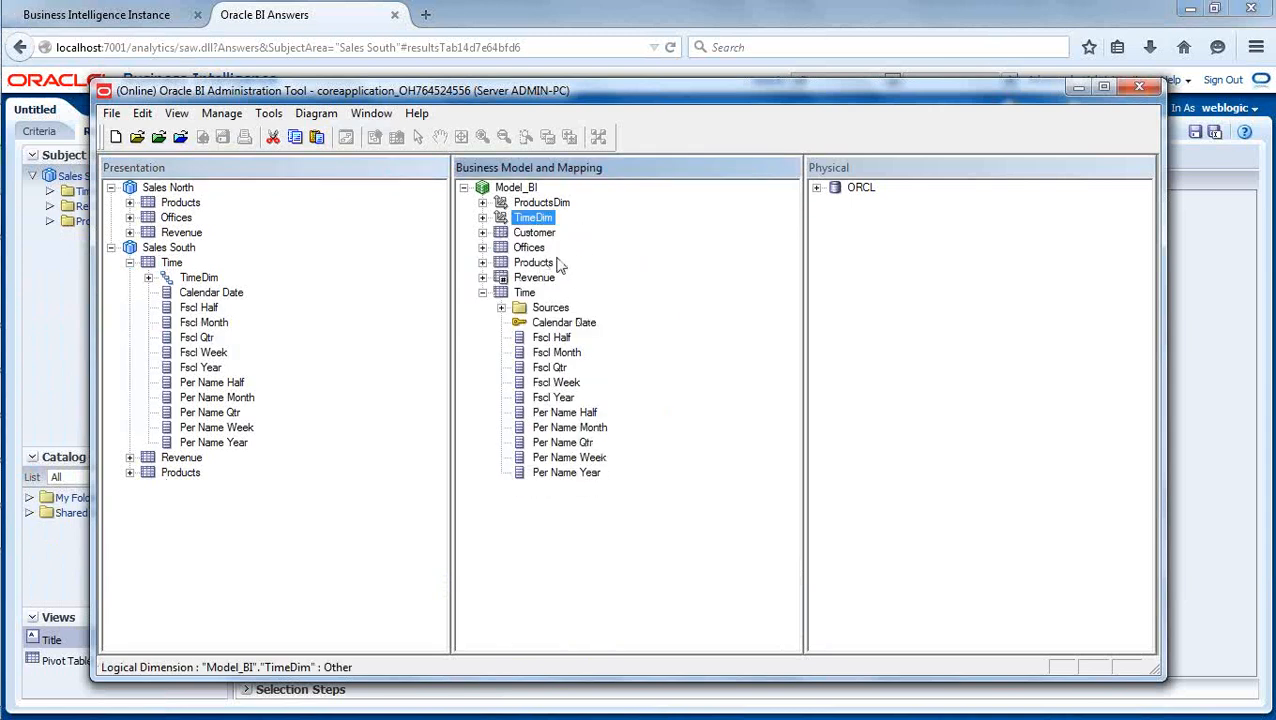
left_click(530, 247)
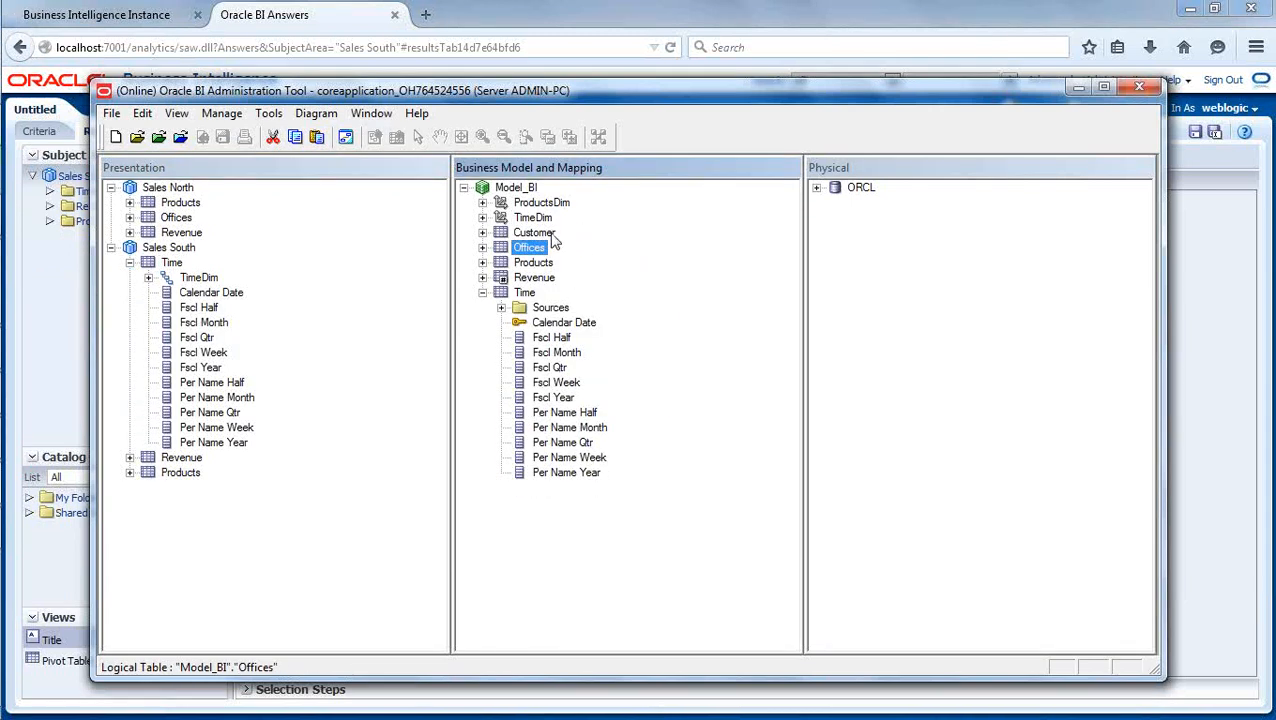
left_click(550, 233)
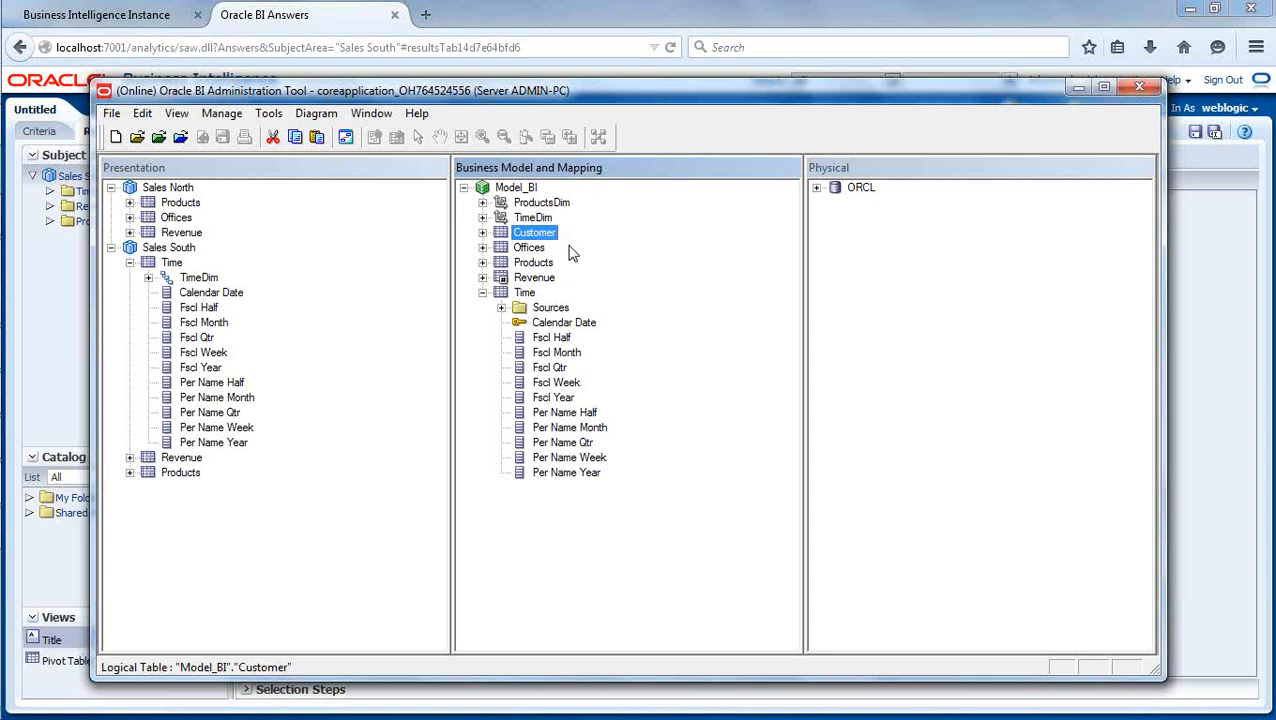
left_click(482, 294)
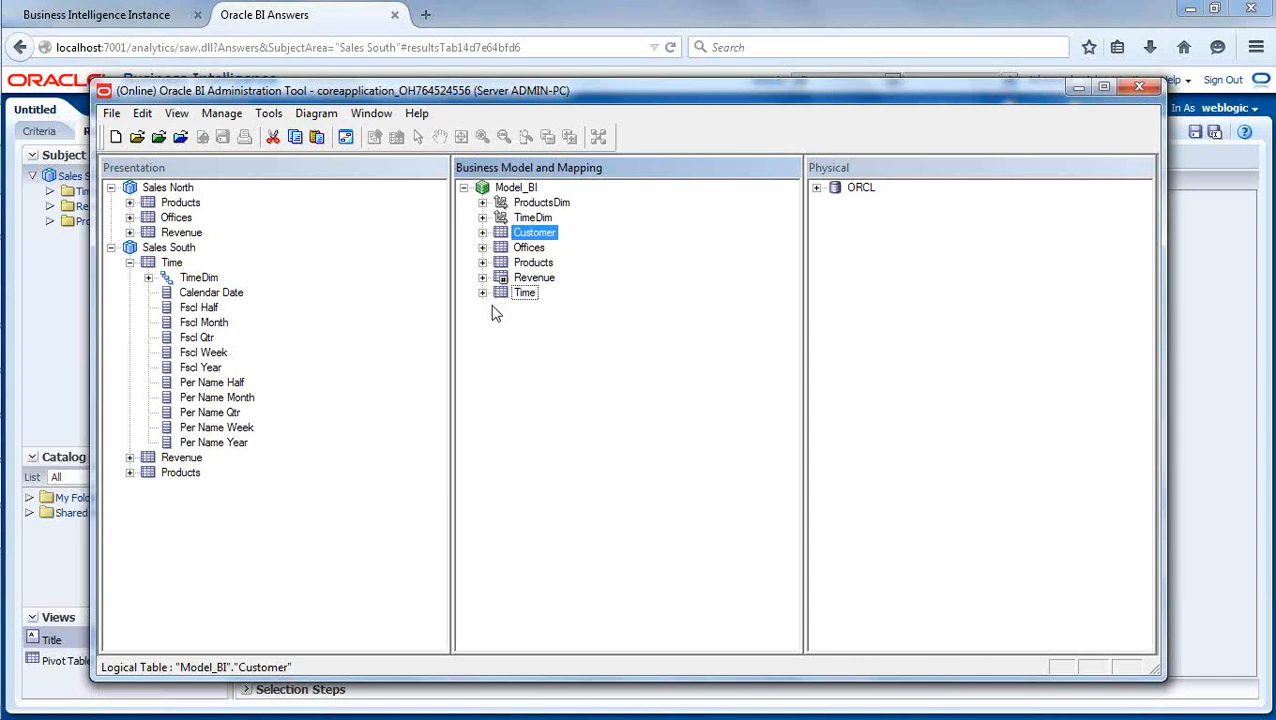
left_click(538, 360)
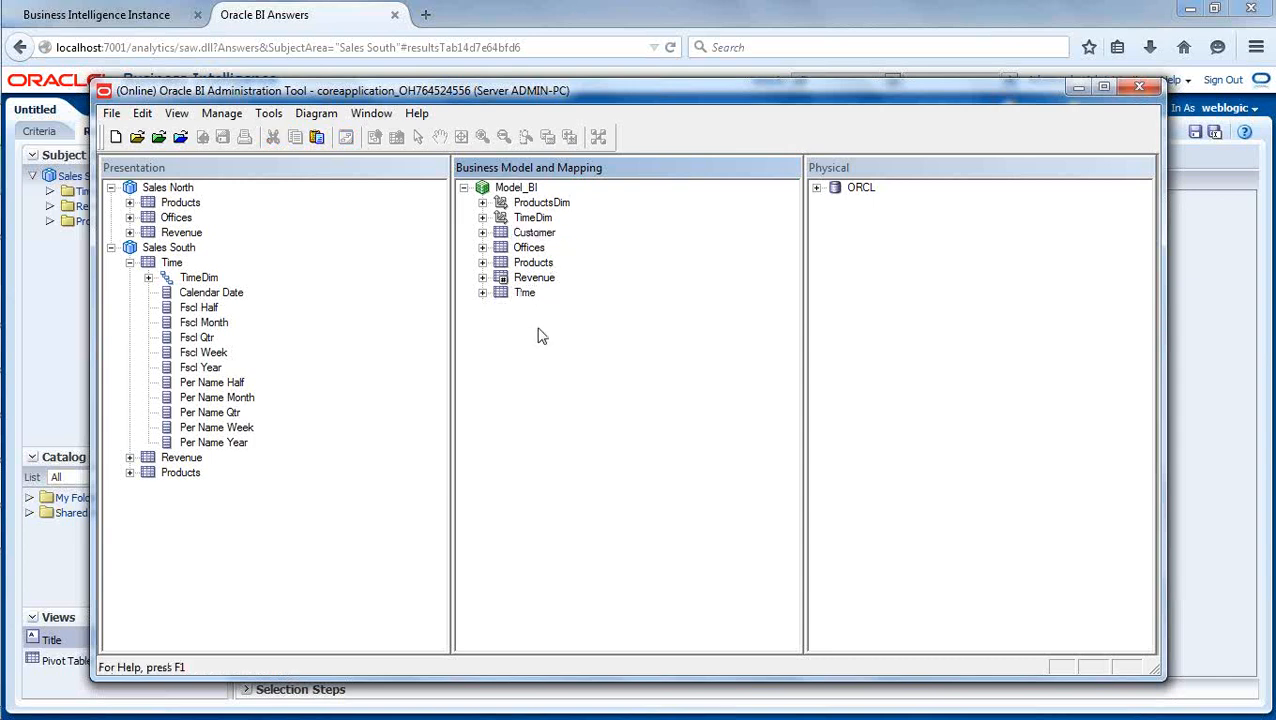